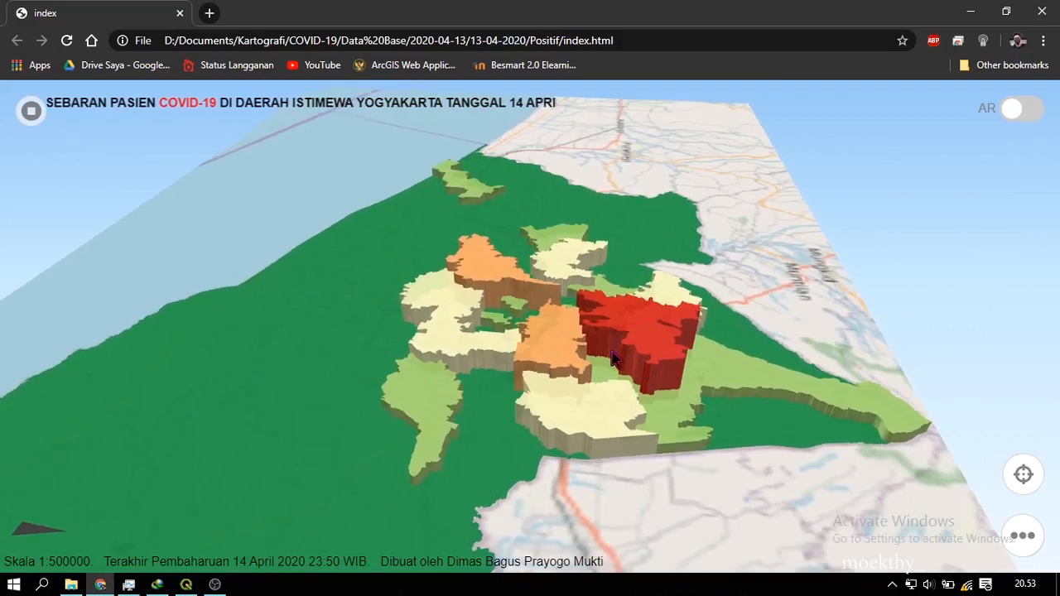
- Inspect the COVID-19 attributes of several districts on the 3D map, including Ngaglik, Pajangan, Samigaluh, Banguntapan, Pakem and Wates
left_click(614, 348)
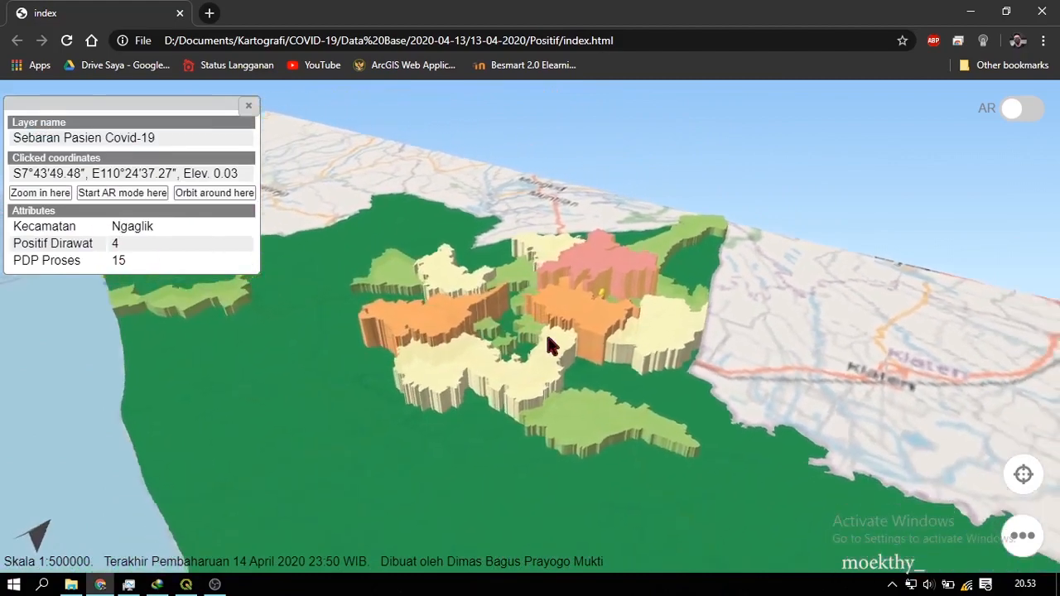
left_click(370, 387)
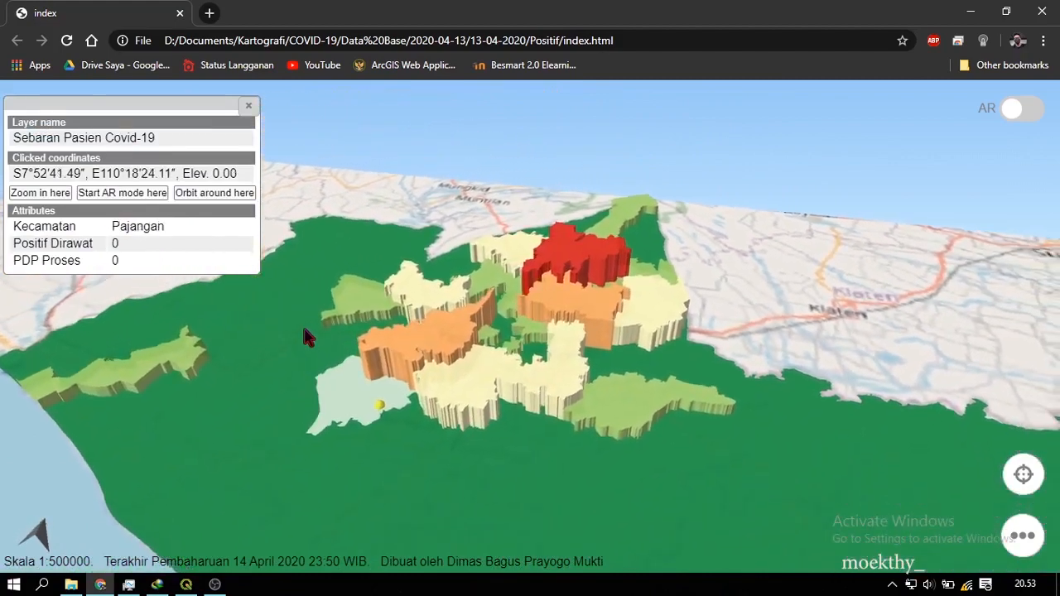
left_click(335, 252)
left_click(365, 268)
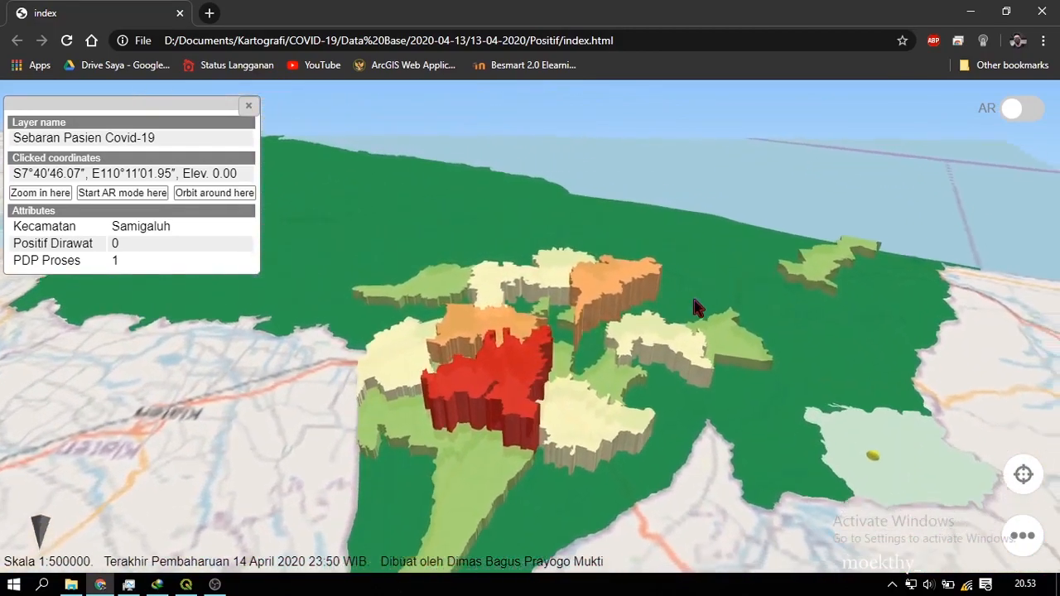
left_click_drag(654, 287, 638, 333)
left_click(639, 302)
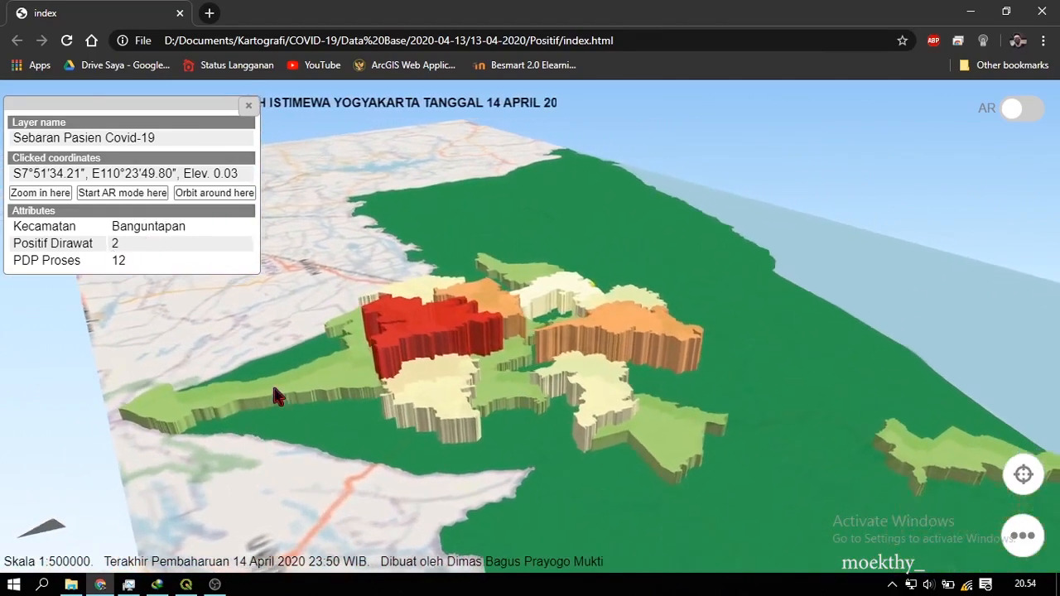
left_click(276, 408)
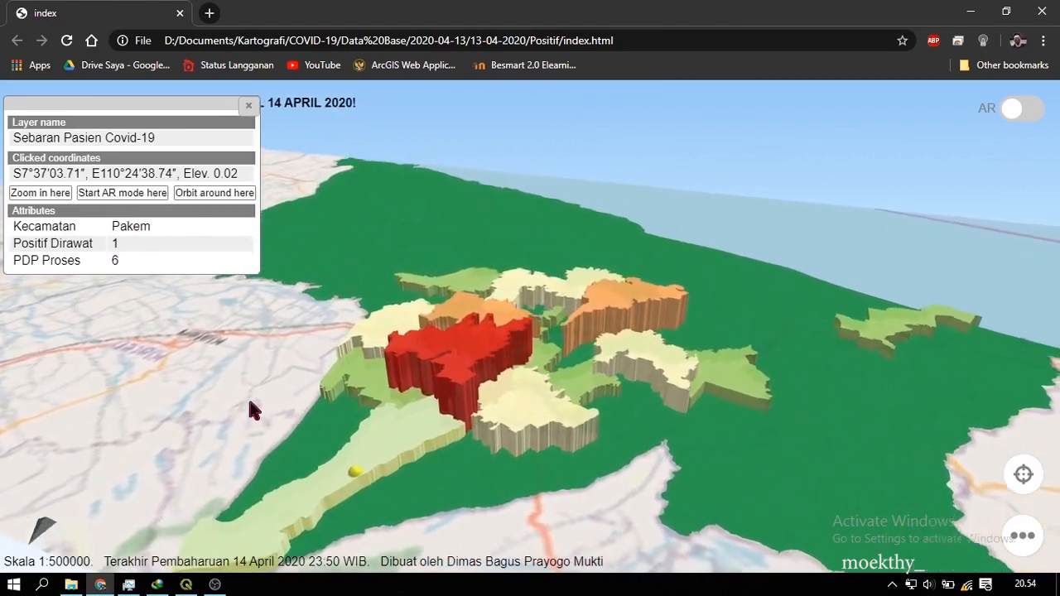
left_click(871, 305)
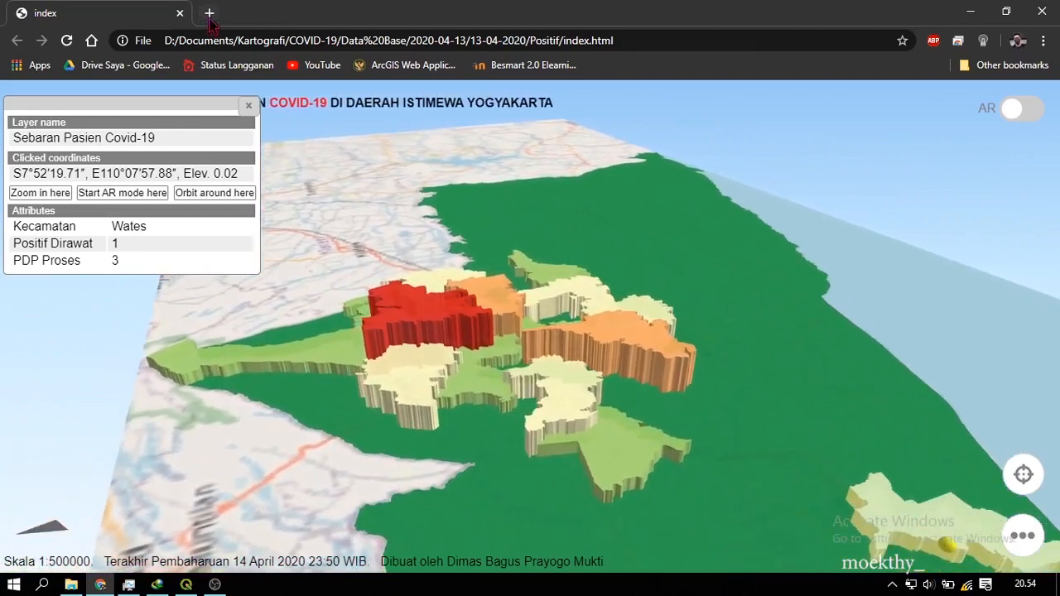
- Open corona.jogjaprov.go.id/map-covid-19-diy in a new browser tab and switch to the site's COVID-19 data page
left_click(209, 14)
type("coro")
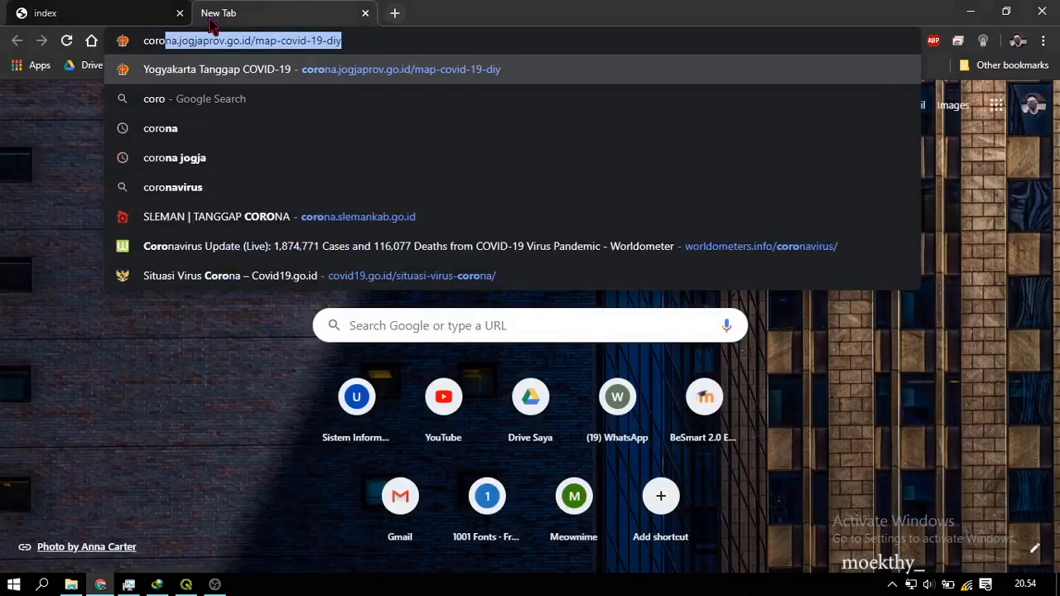
key("Return")
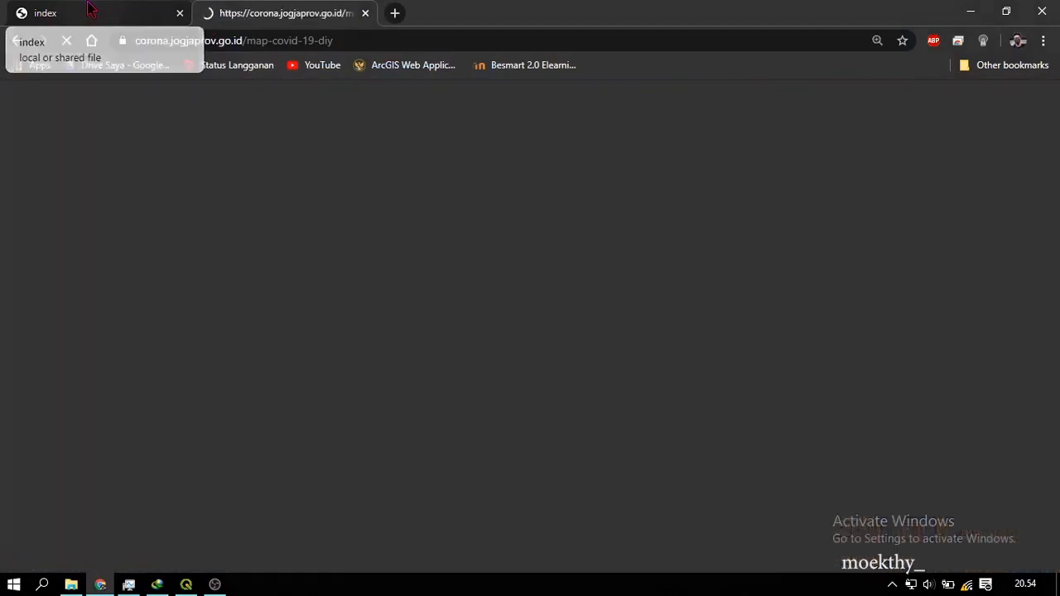
left_click(91, 10)
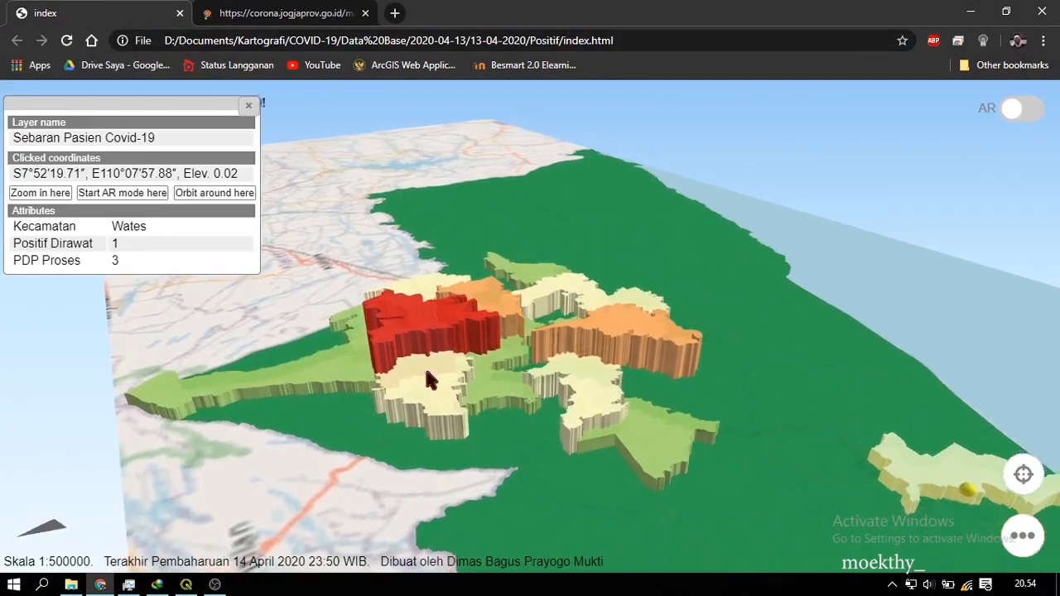
left_click(336, 12)
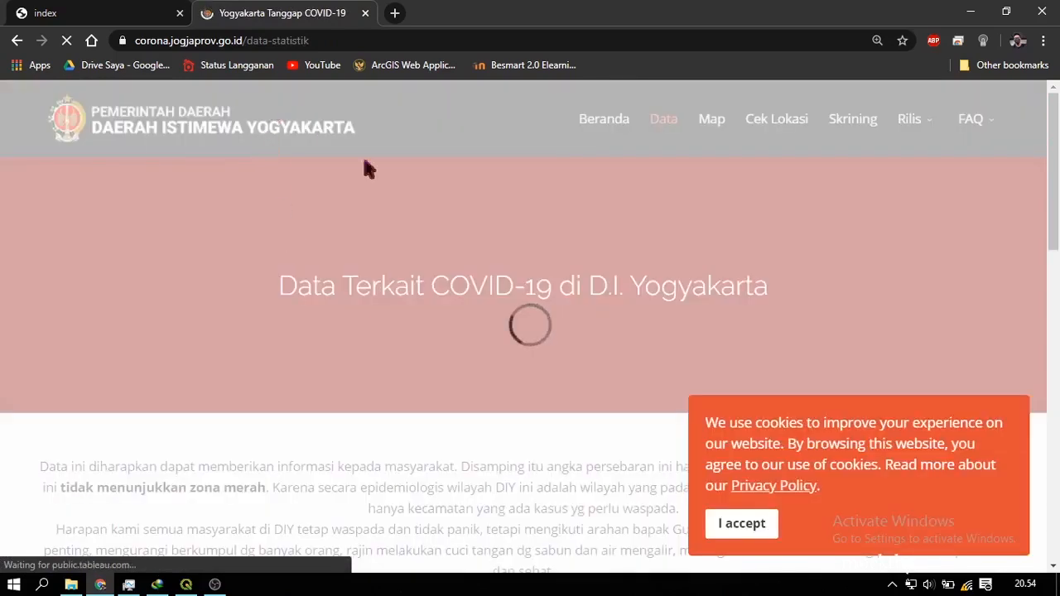
- Accept the cookie notice and review the summary figures and the per-kecamatan status charts on the data page
scroll(644, 488, "down", 3)
left_click(741, 523)
scroll(767, 321, "down", 1)
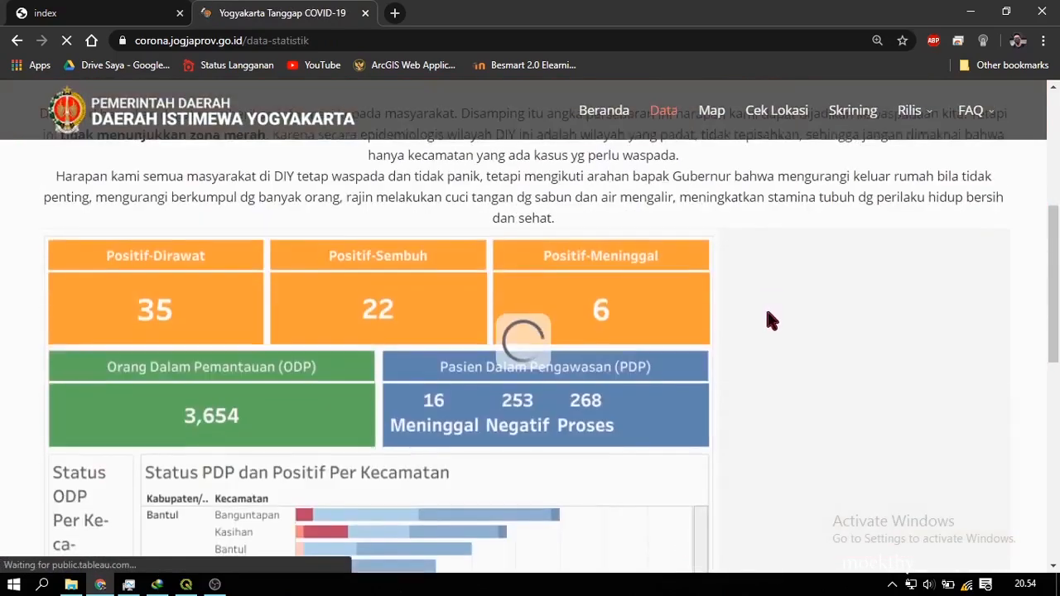
scroll(775, 338, "down", 3)
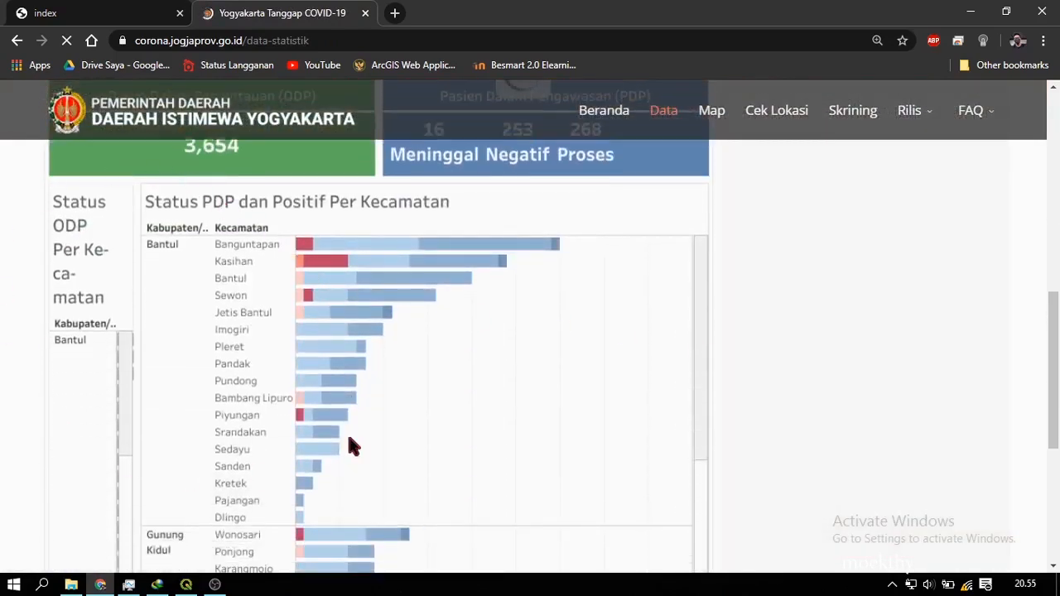
scroll(928, 432, "up", 2)
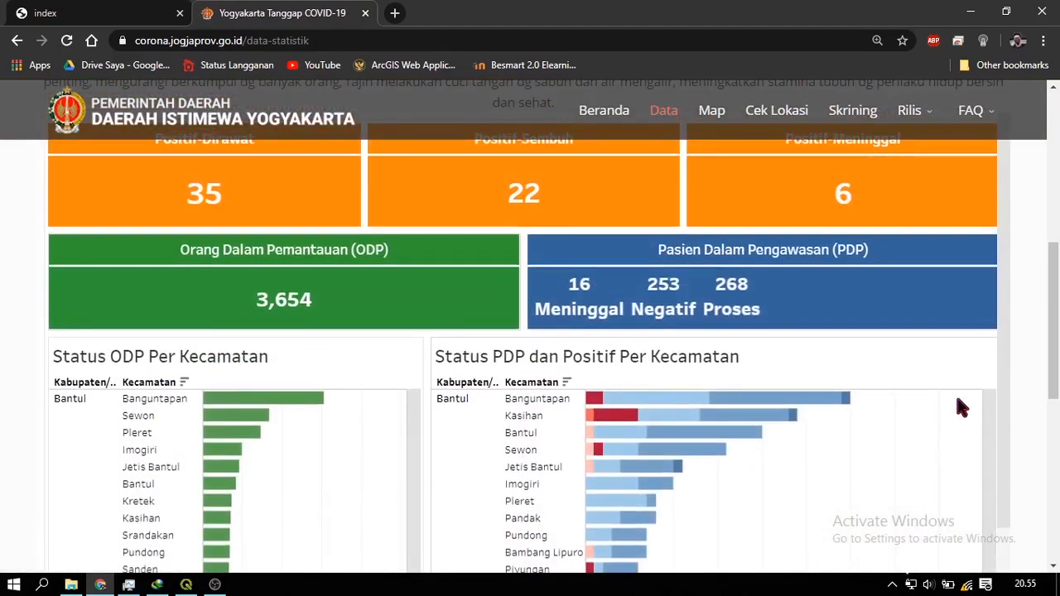
scroll(495, 281, "down", 2)
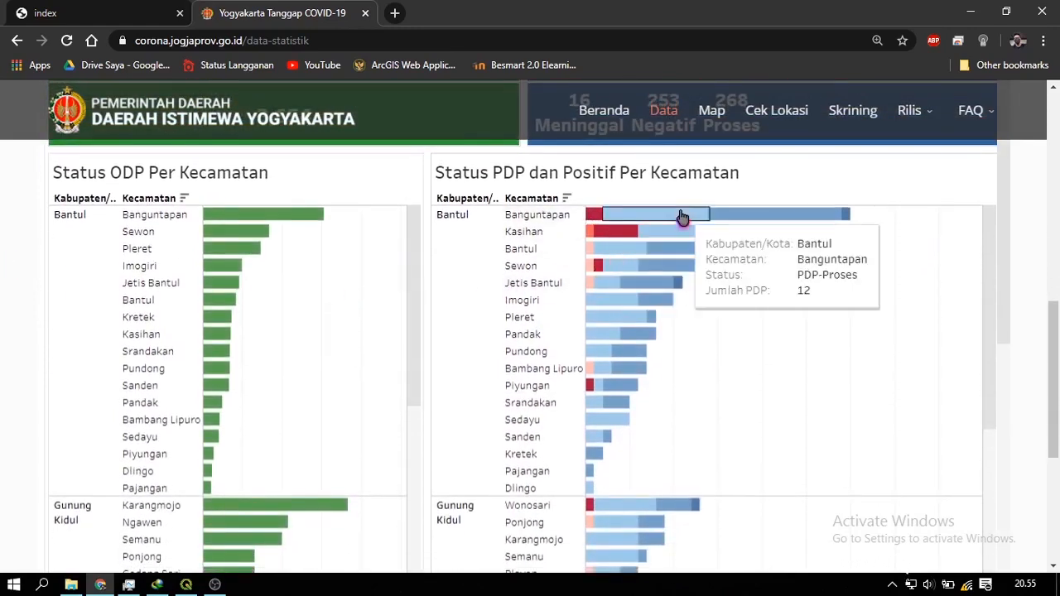
- Examine the PDP and positive case details per kecamatan in the chart, from Bantul through Gunung Kidul and Kulon Progo to Sleman
mouse_move(599, 220)
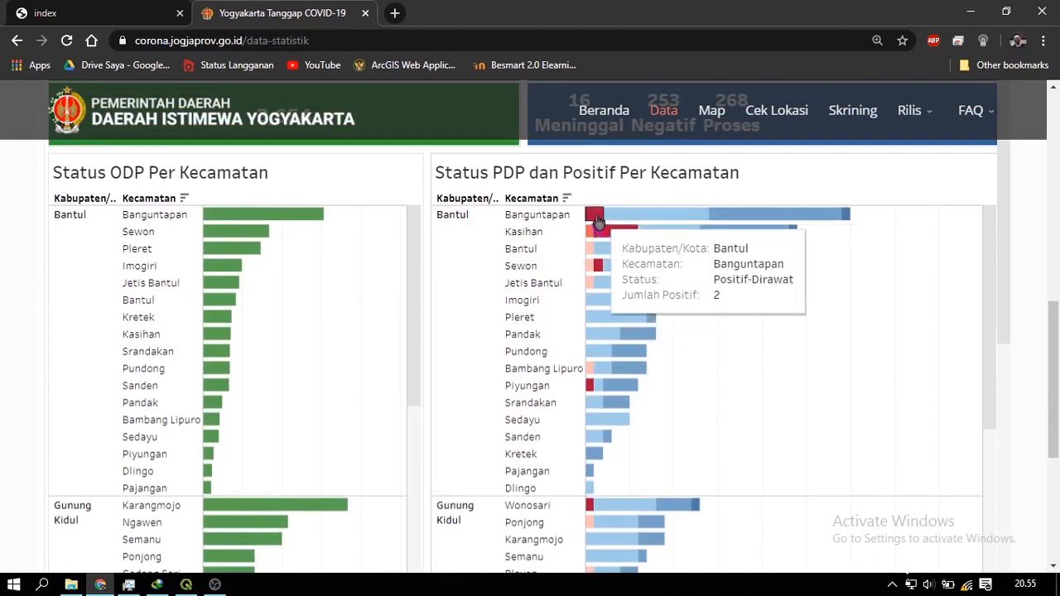
mouse_move(677, 226)
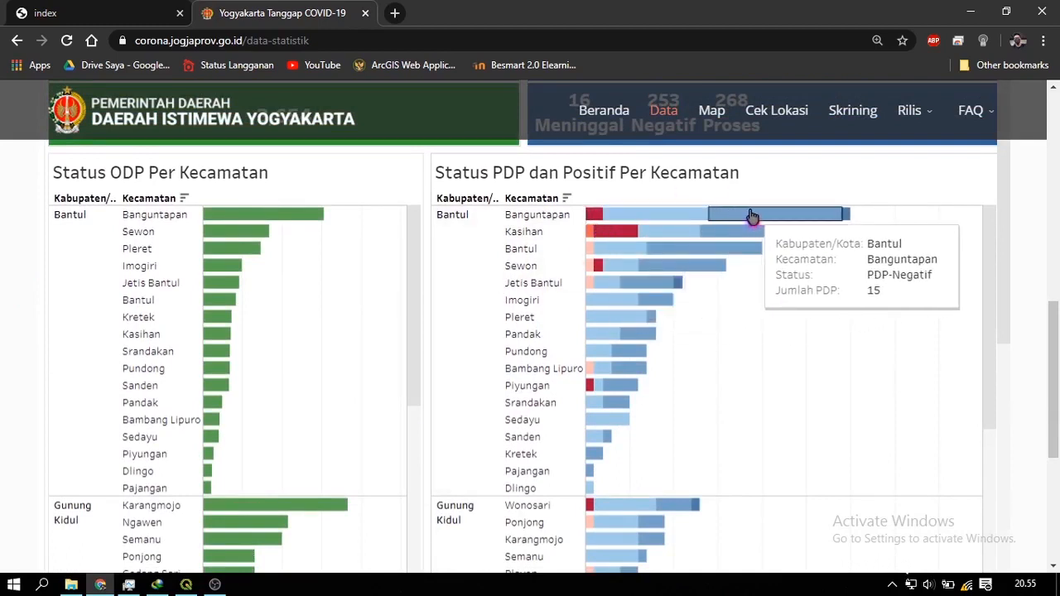
mouse_move(762, 232)
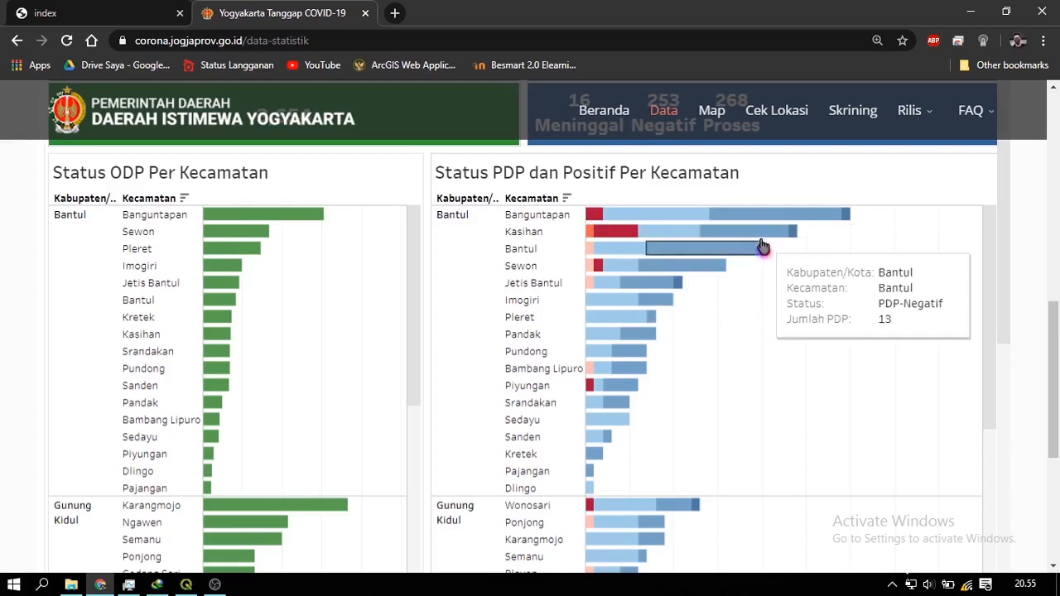
mouse_move(734, 220)
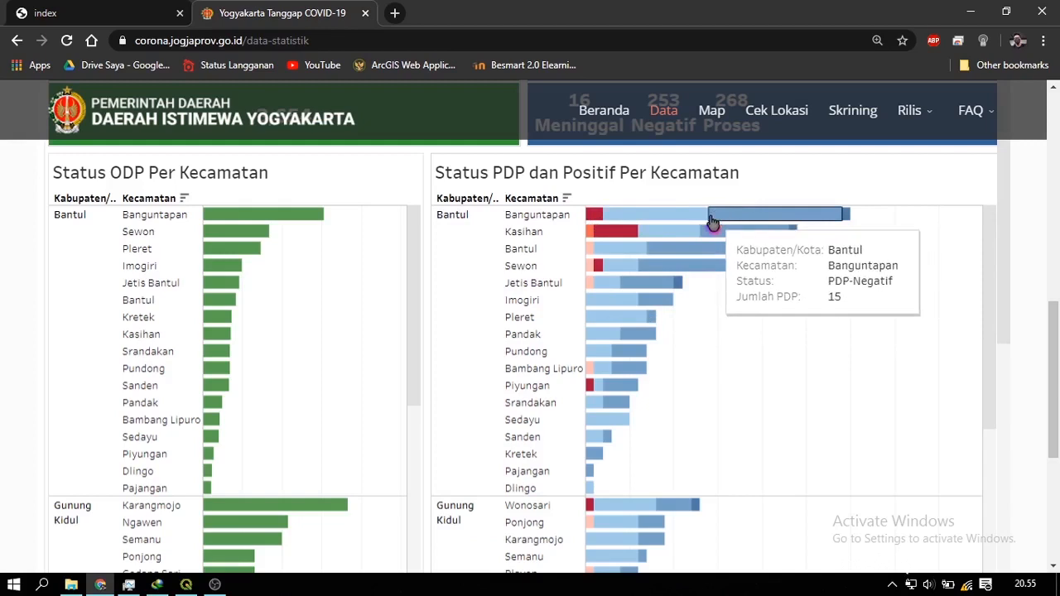
scroll(725, 381, "down", 3)
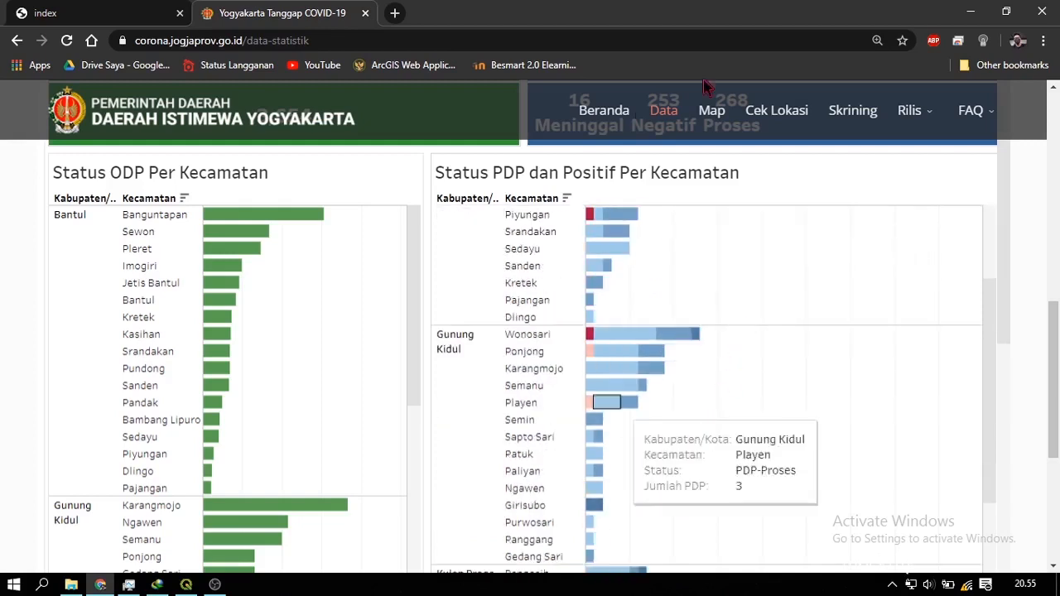
scroll(762, 226, "down", 3)
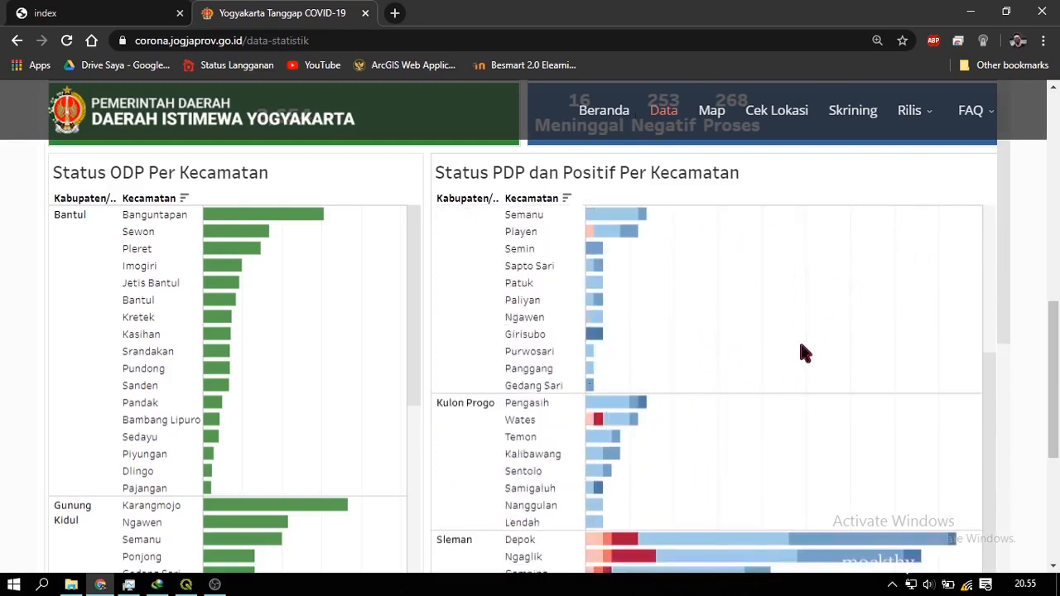
scroll(801, 348, "down", 2)
scroll(725, 444, "down", 2)
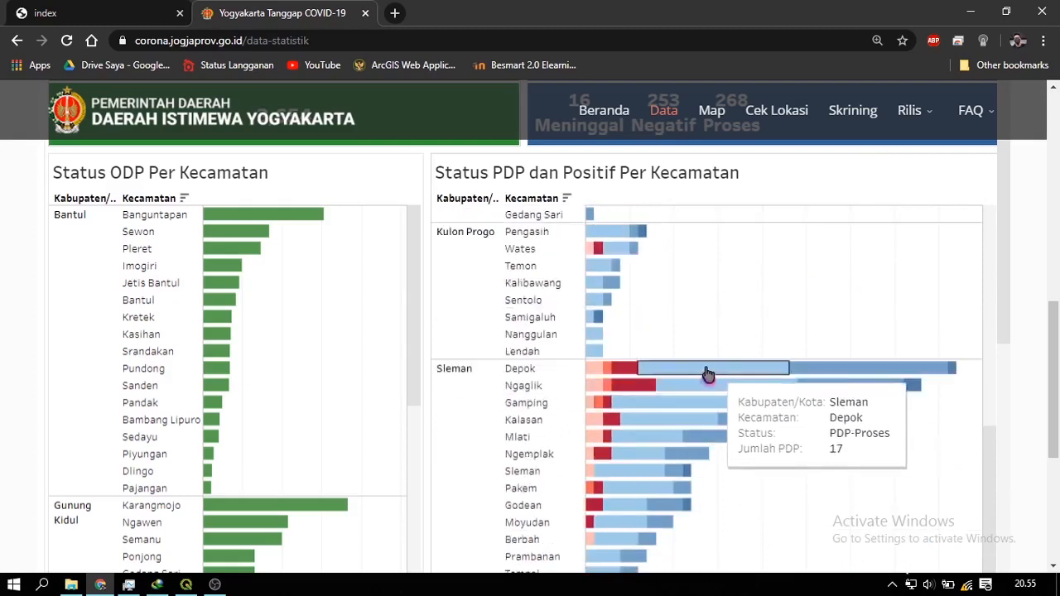
mouse_move(592, 302)
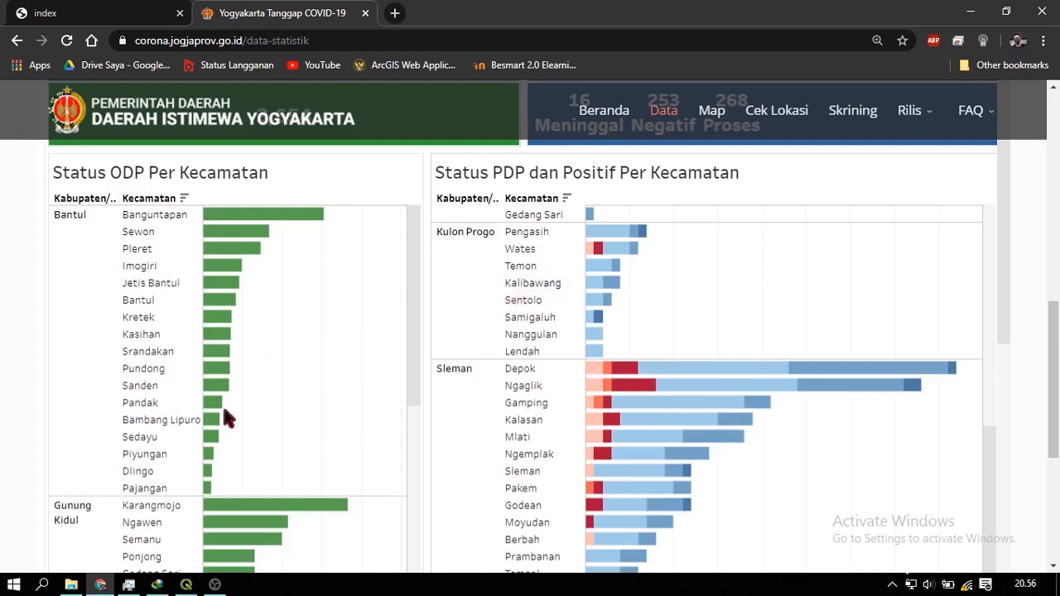
- Switch to QGIS and start adding a vector layer from a file, opening the browser for its source dataset
left_click(186, 584)
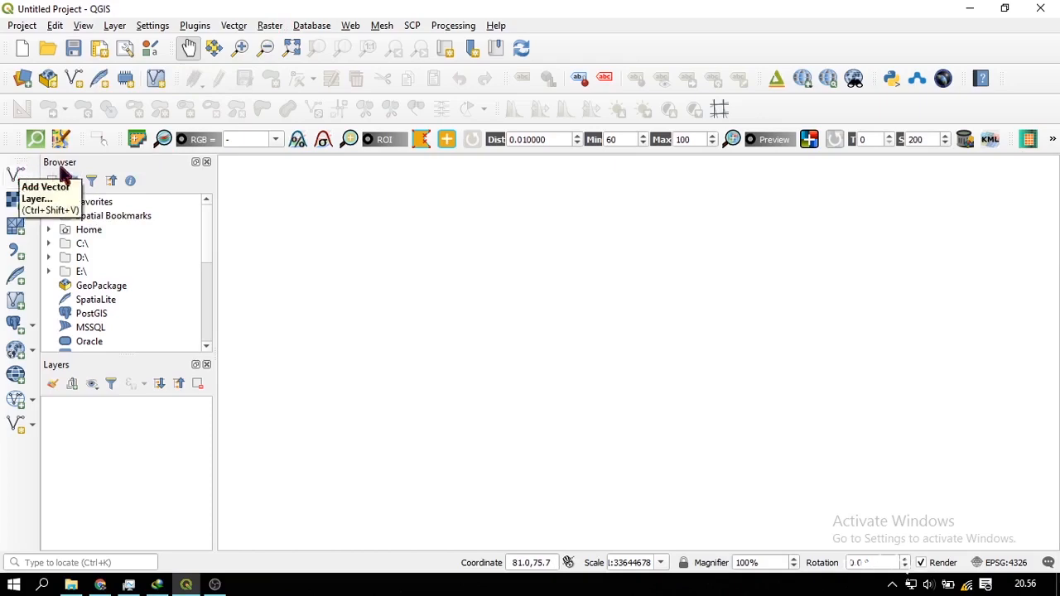
key("alt+Tab")
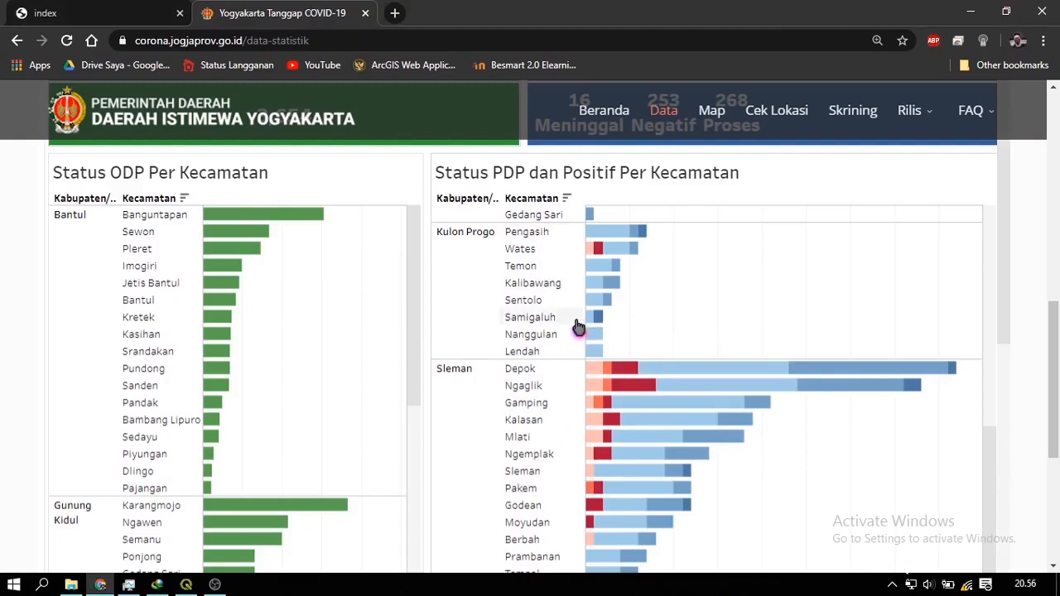
key("alt+Tab")
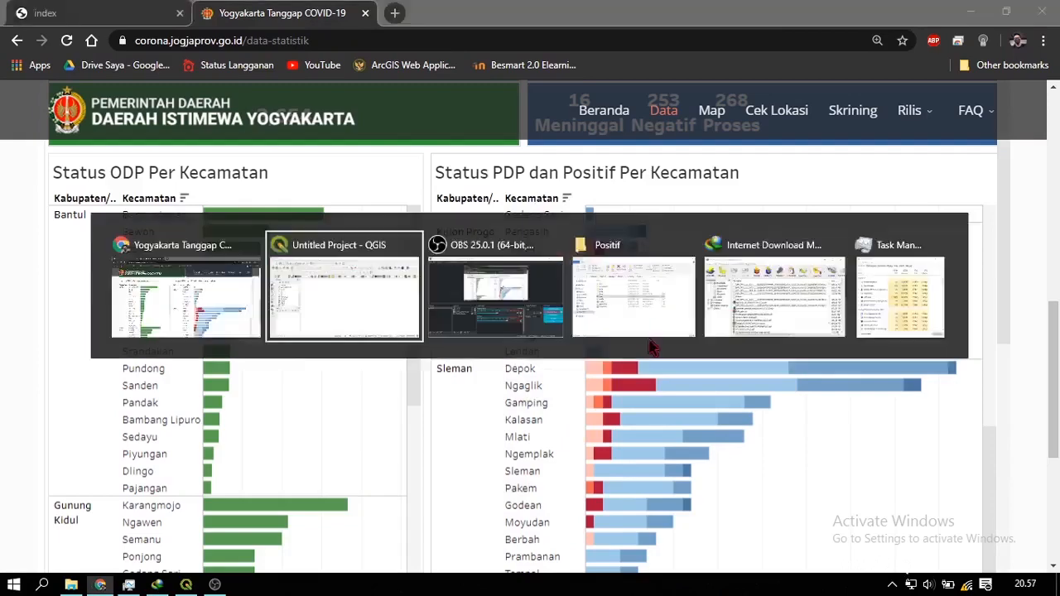
left_click(14, 183)
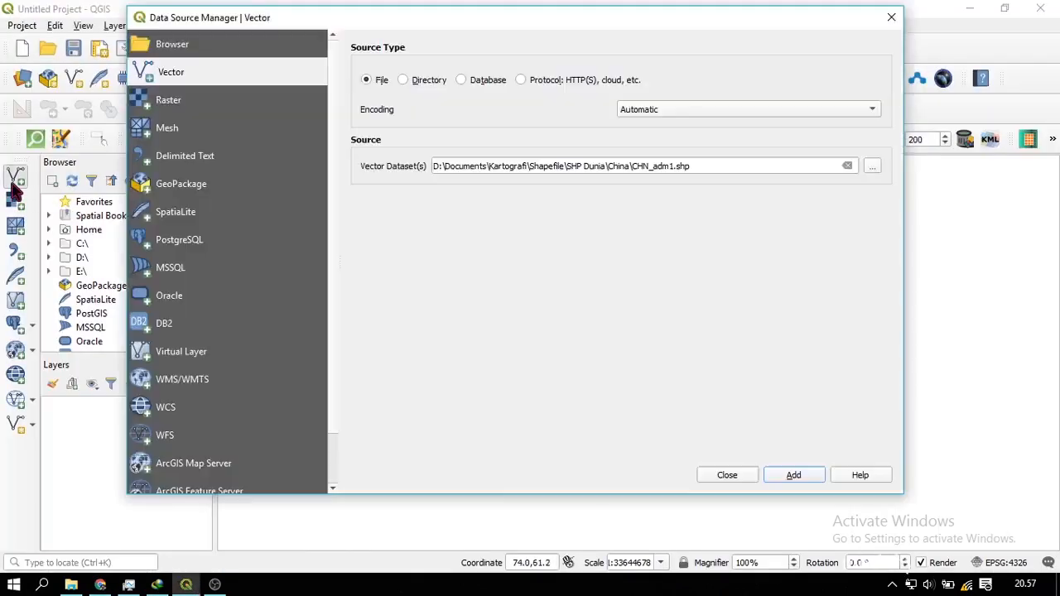
left_click(872, 166)
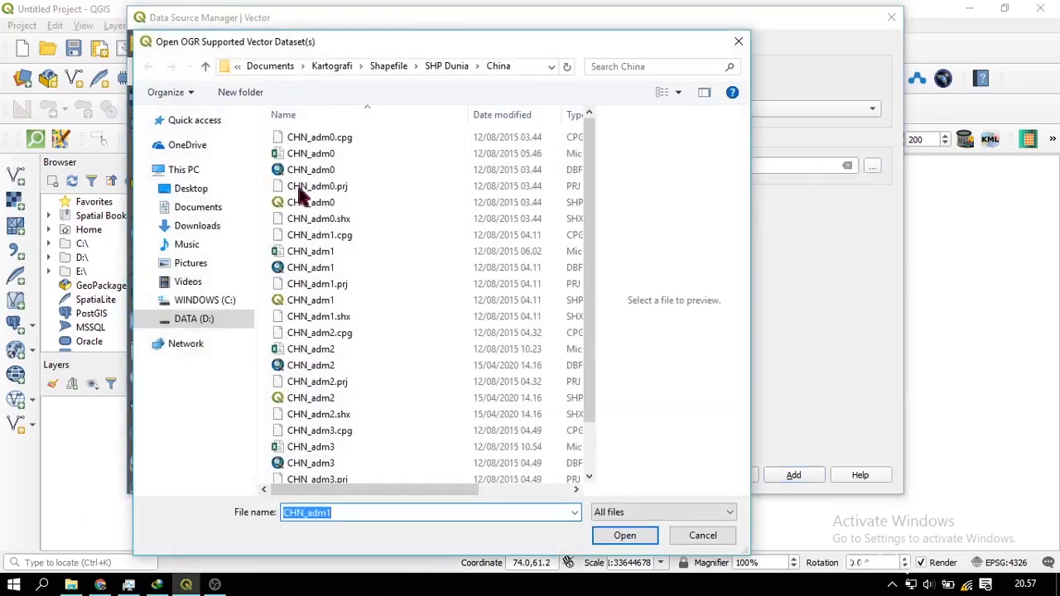
- Choose the shapefile idn_admbnda_adm3_bps_2019 from the Shapefile\SHP Indonesia\ArcGIS folder as the vector dataset
left_click(406, 66)
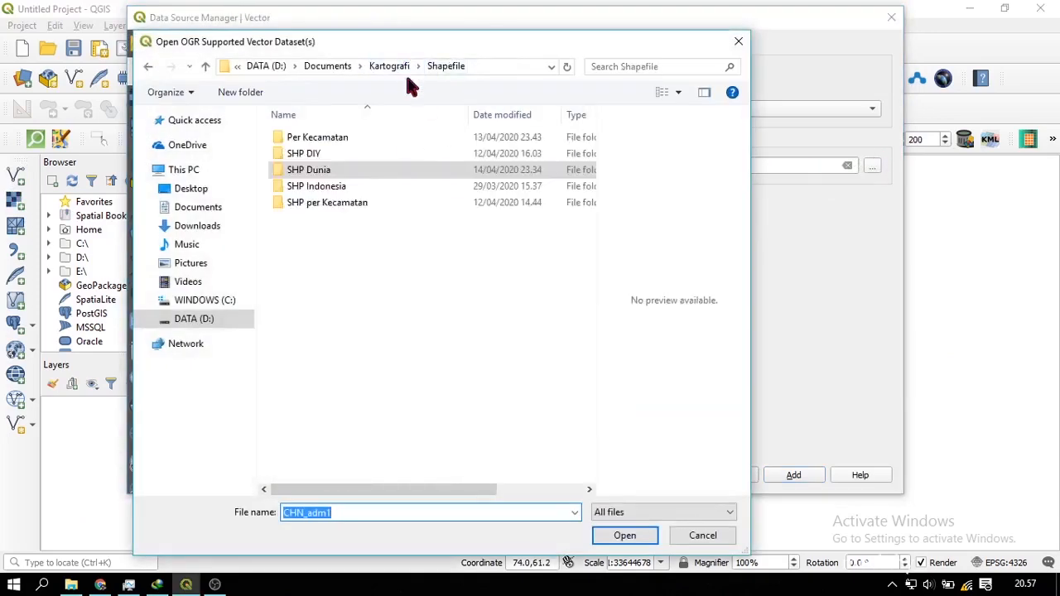
double_click(357, 155)
key("BackSpace")
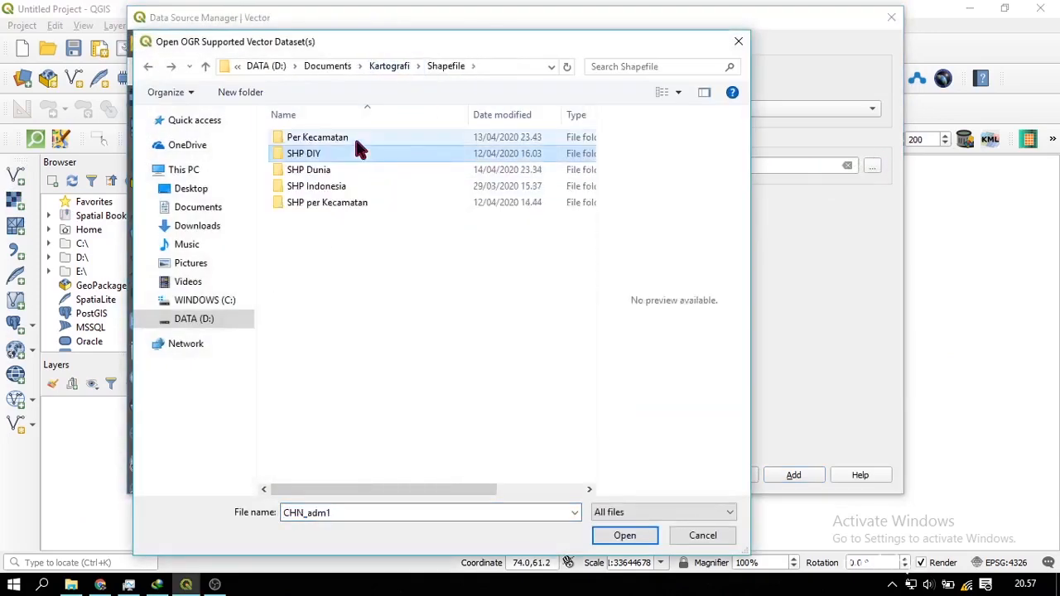
double_click(363, 188)
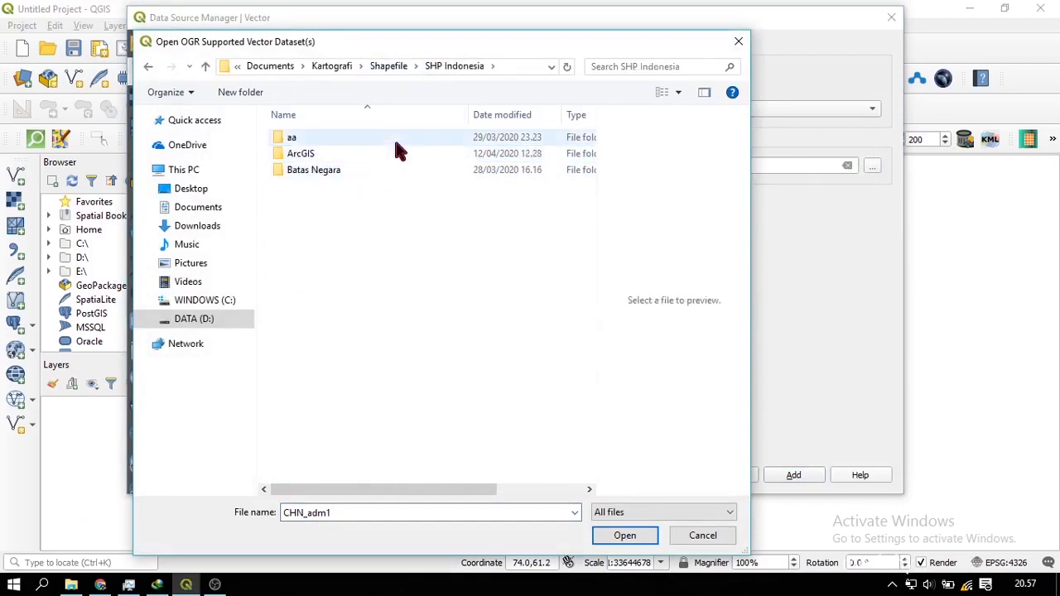
double_click(395, 154)
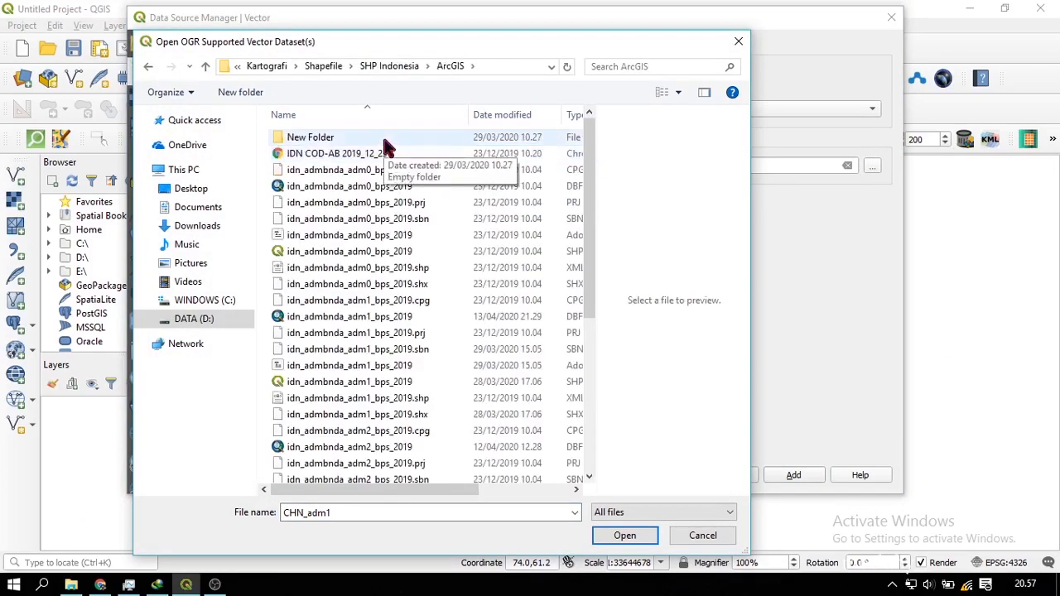
double_click(385, 139)
key("BackSpace")
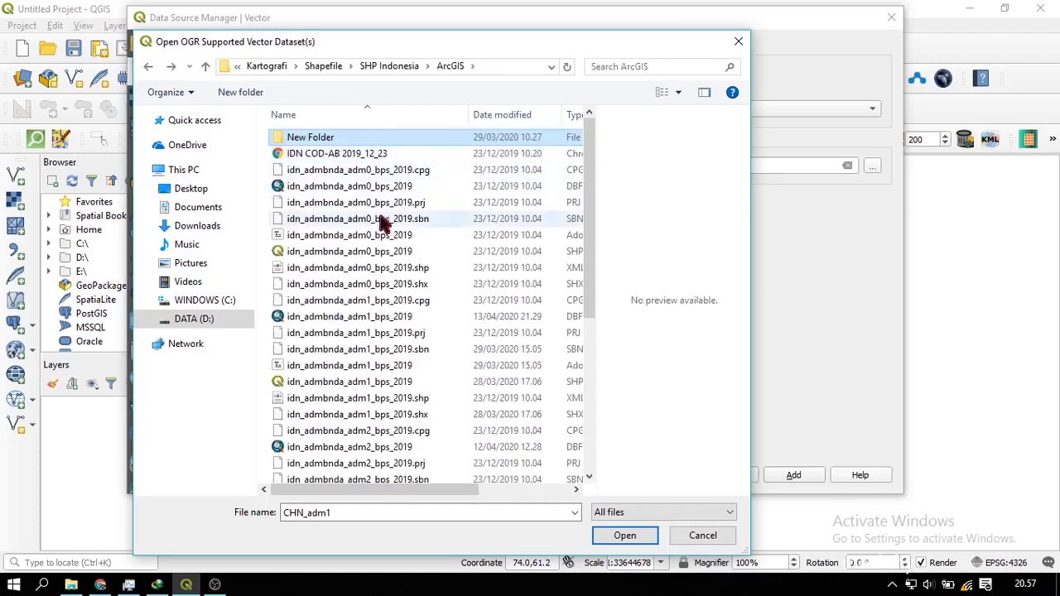
scroll(414, 217, "down", 2)
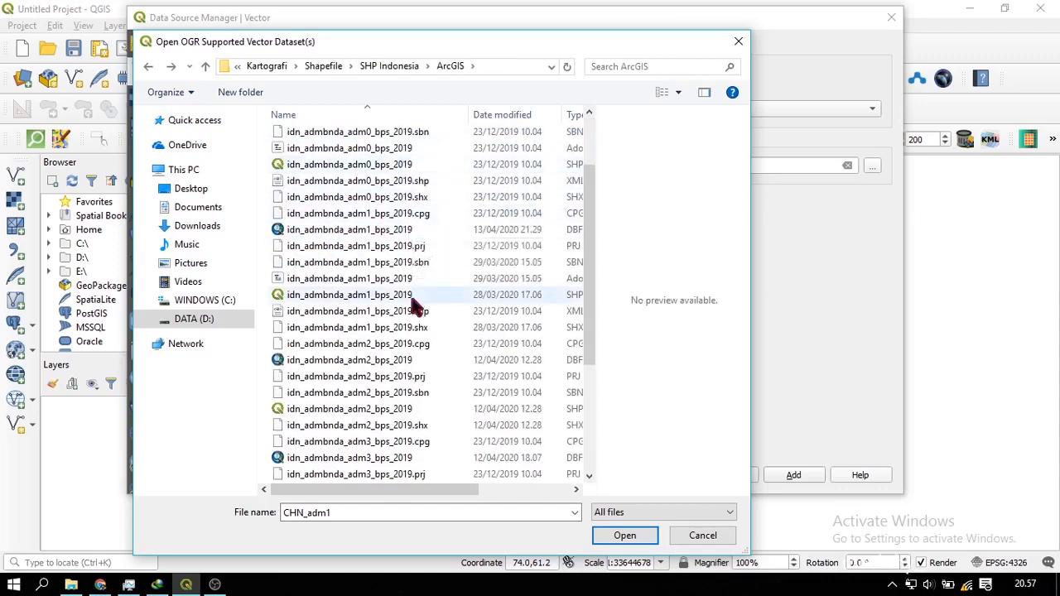
scroll(414, 306, "down", 1)
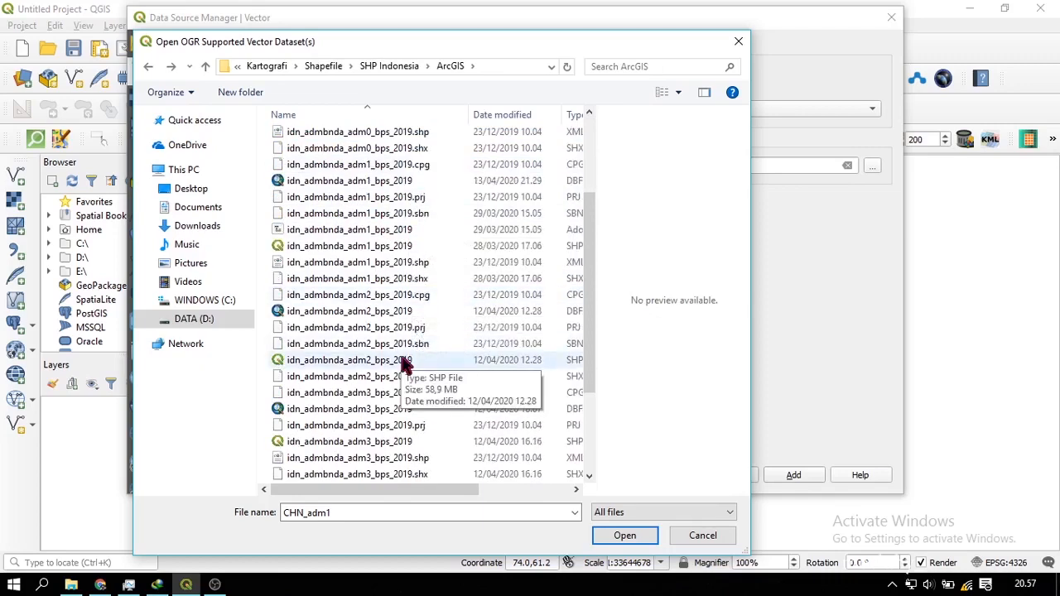
scroll(402, 358, "down", 1)
double_click(411, 392)
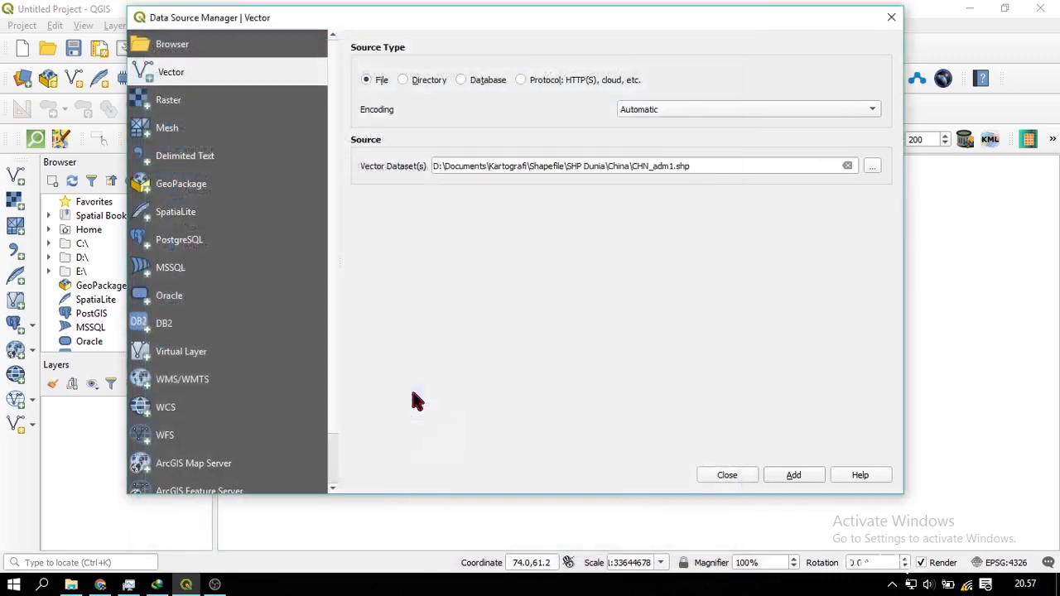
- Add the chosen shapefile as a vector layer and open its attribute table, moved clear of the layer list
left_click(793, 475)
left_click(725, 475)
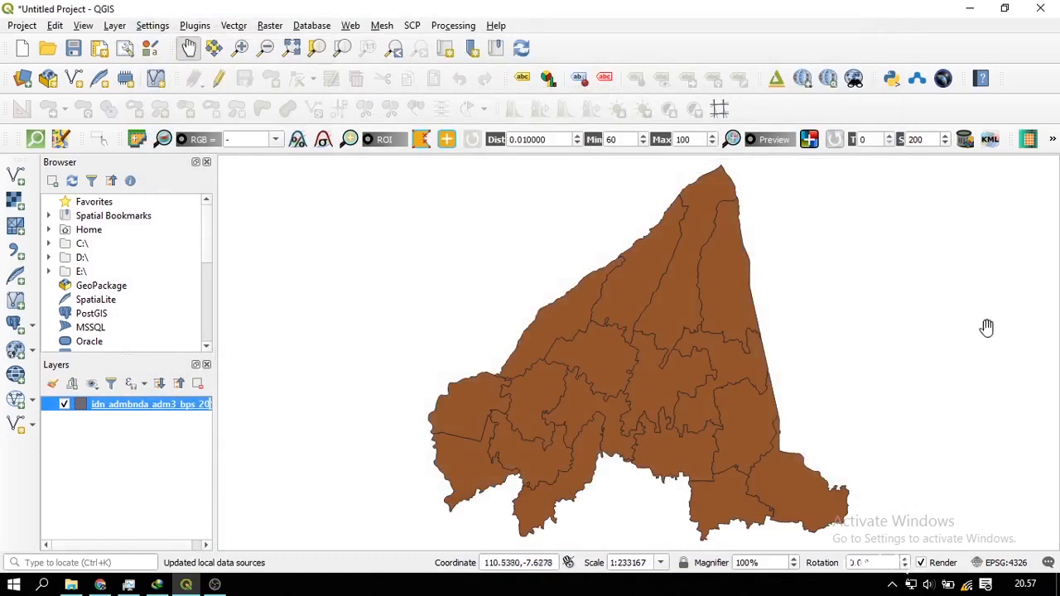
right_click(154, 407)
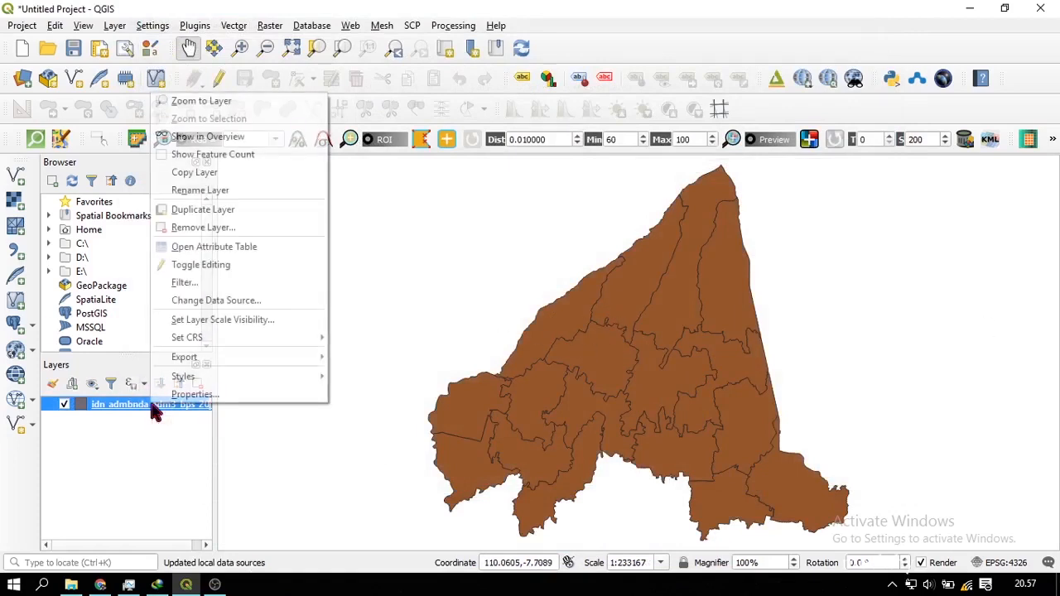
left_click(121, 446)
right_click(140, 408)
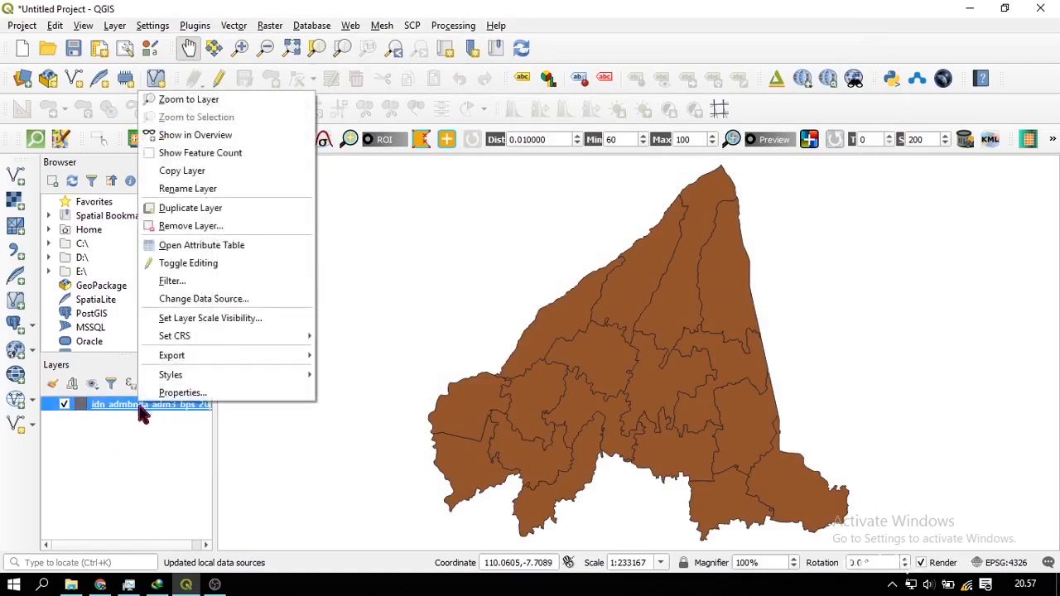
left_click(260, 251)
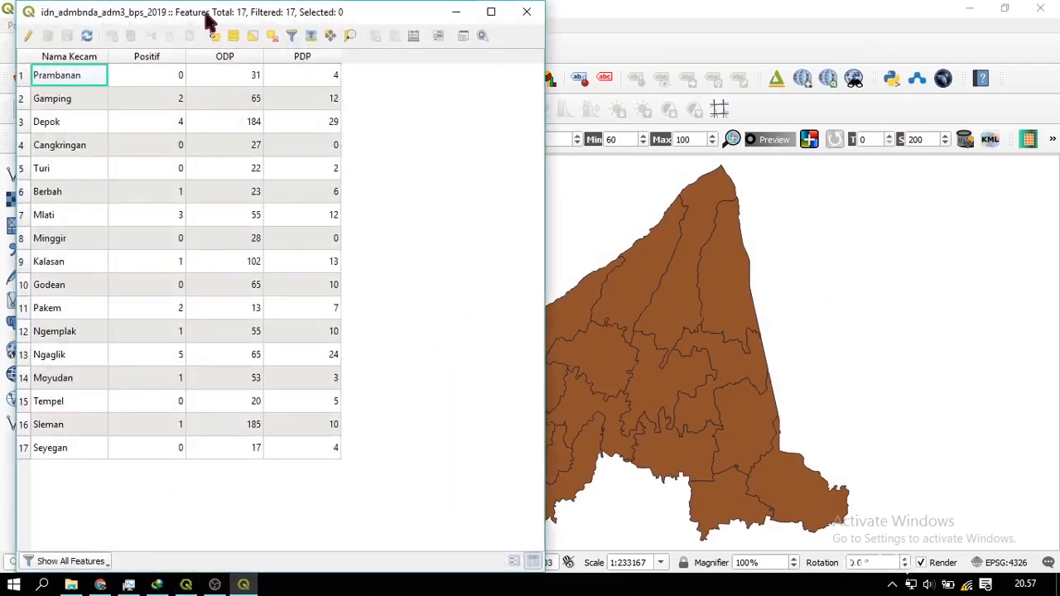
left_click_drag(208, 15, 492, 24)
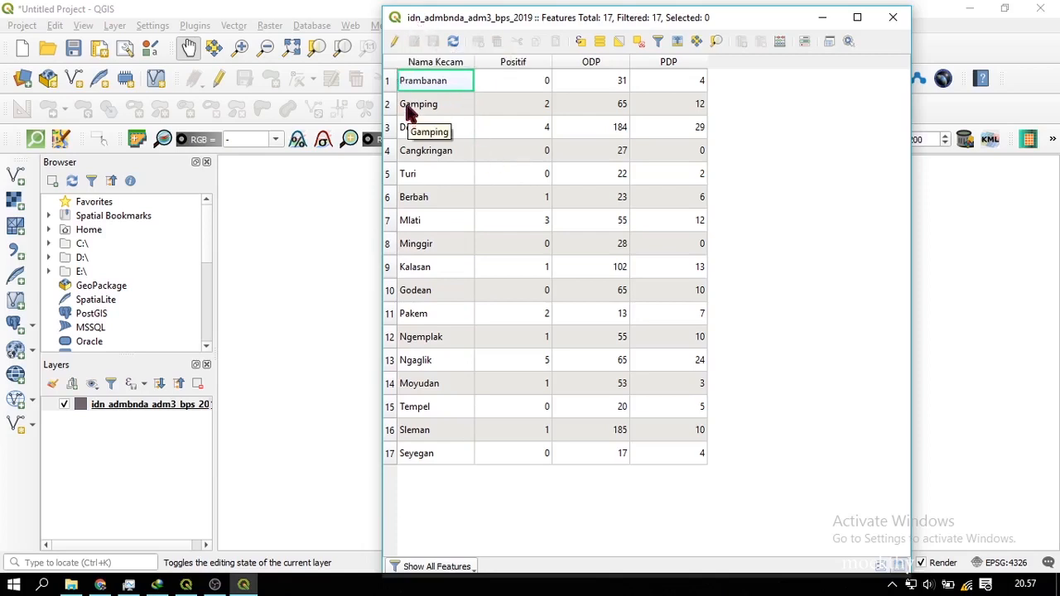
- Turn on editing for the layer, delete every kecamatan except Ngaglik, and undo the deletion
key("ctrl+a")
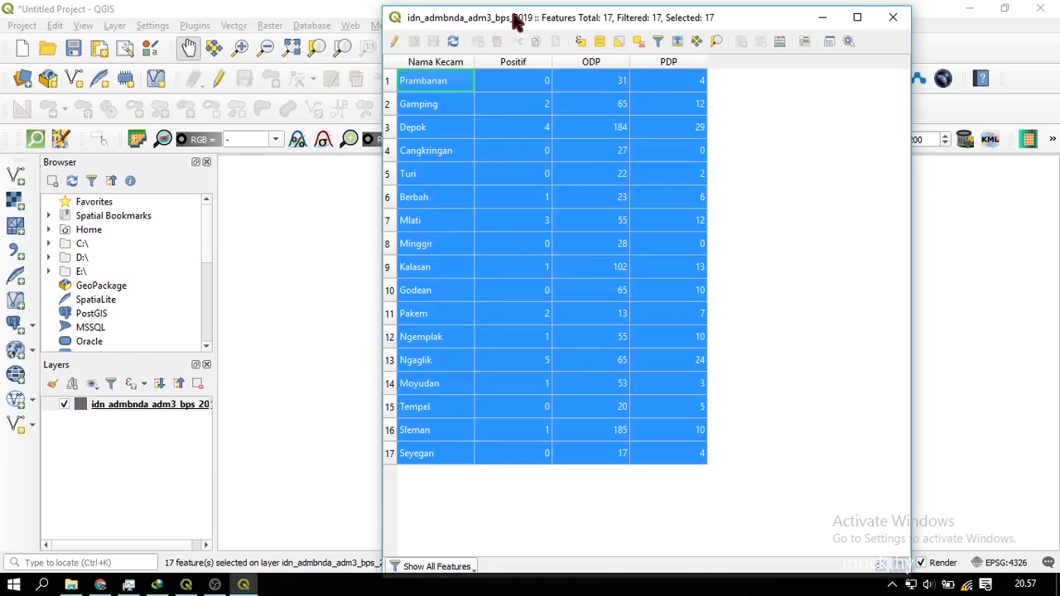
left_click(402, 363, "ctrl")
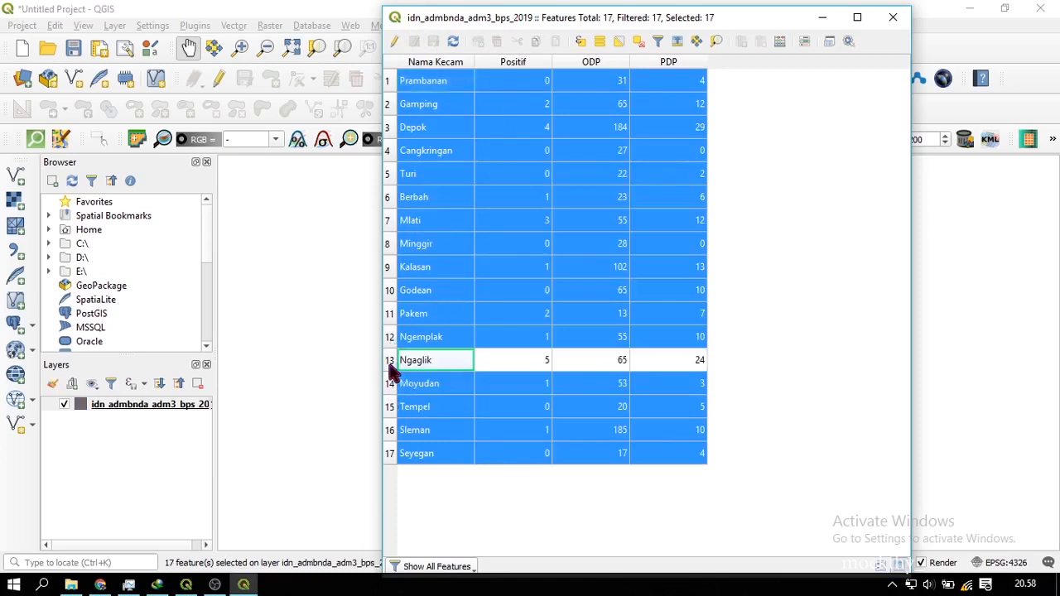
left_click(395, 42)
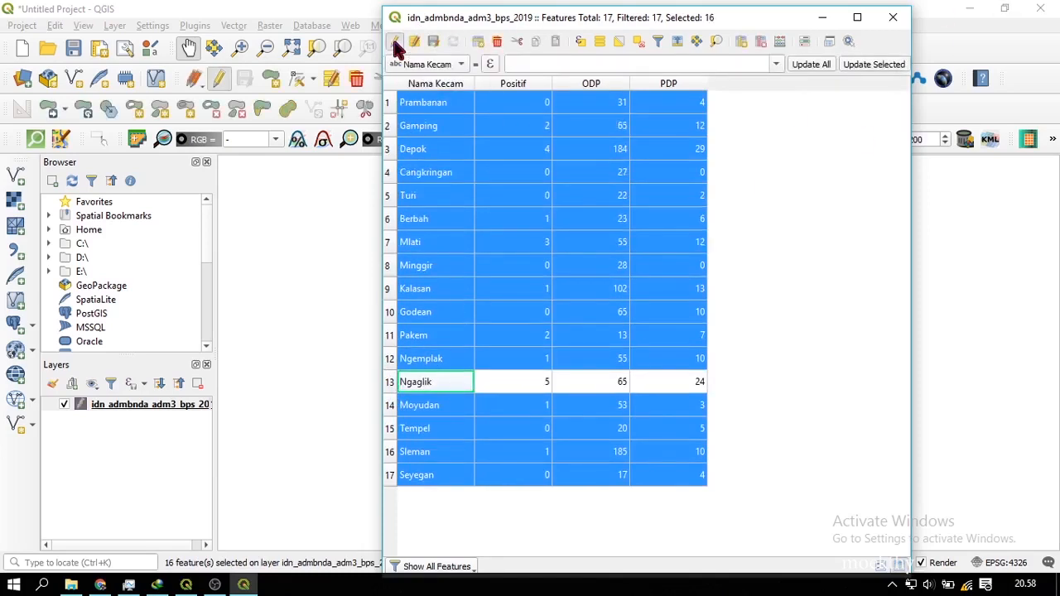
left_click(496, 42)
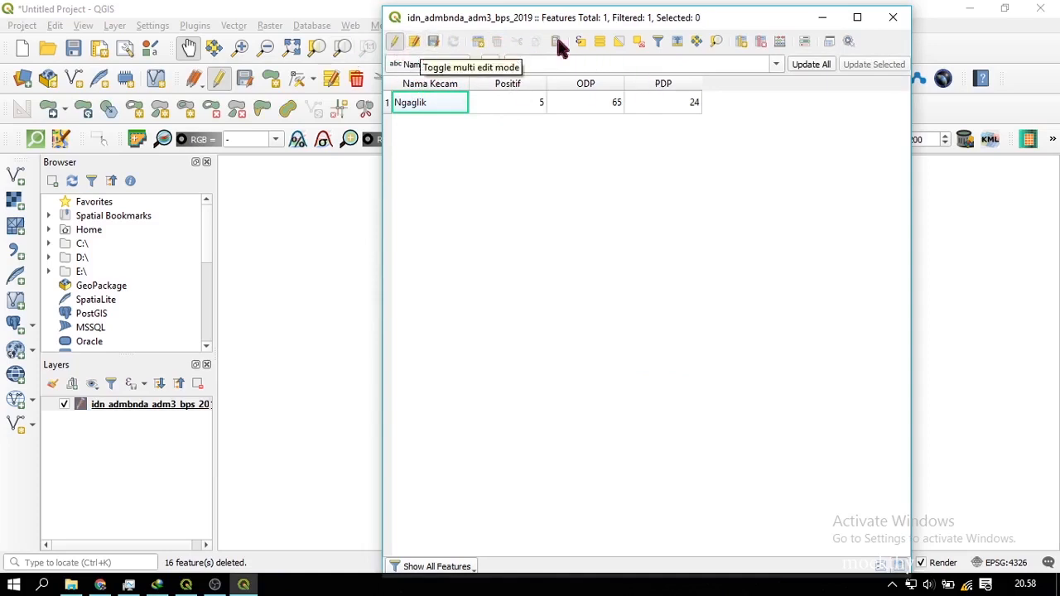
left_click(891, 17)
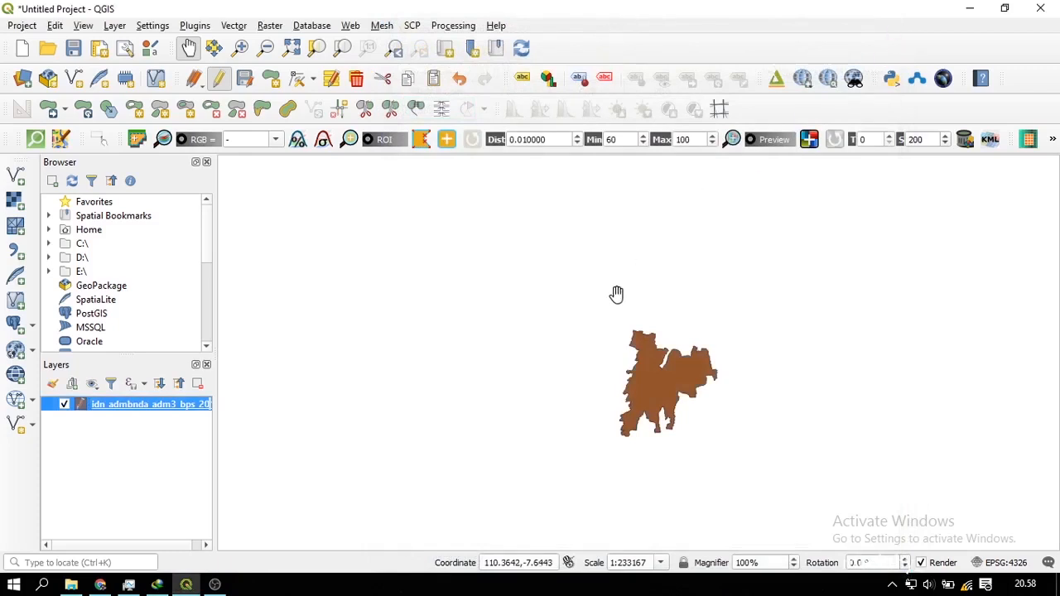
key("ctrl+z")
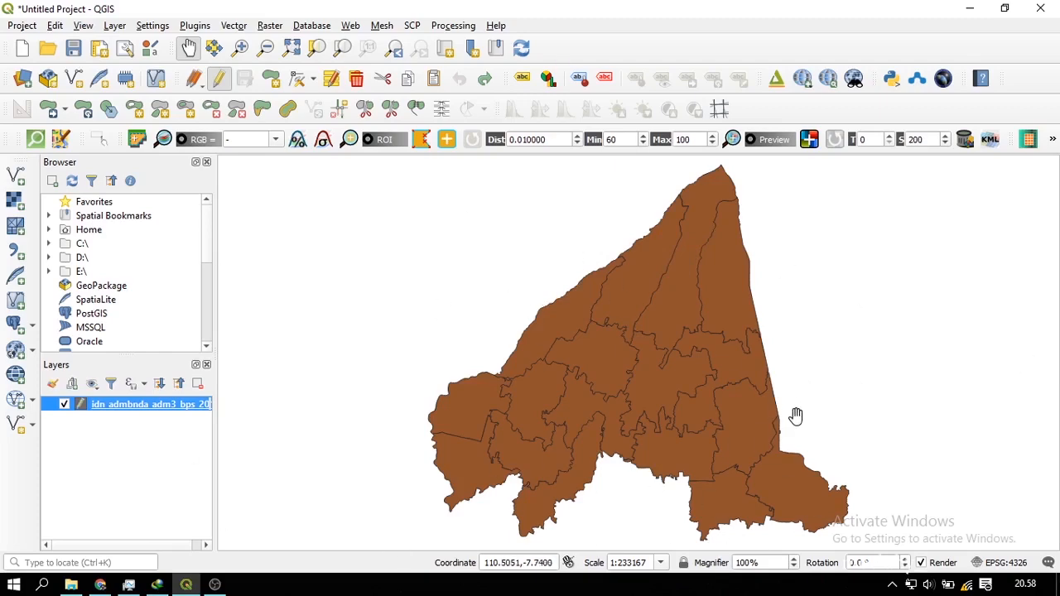
- Reopen the attribute table of the idn_admbnda_adm3_bps_2019 layer
right_click(131, 405)
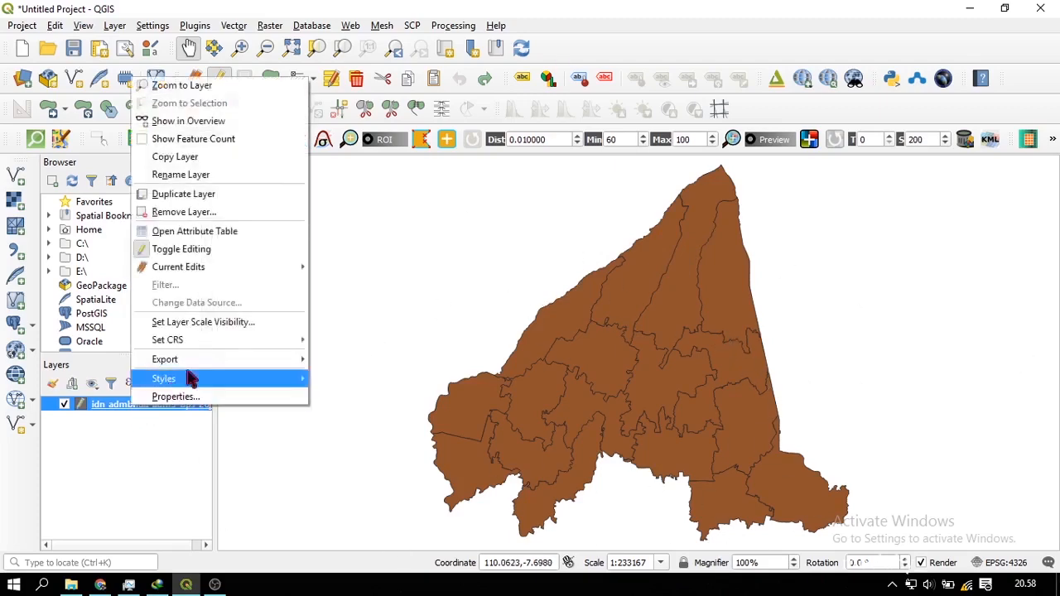
left_click(220, 232)
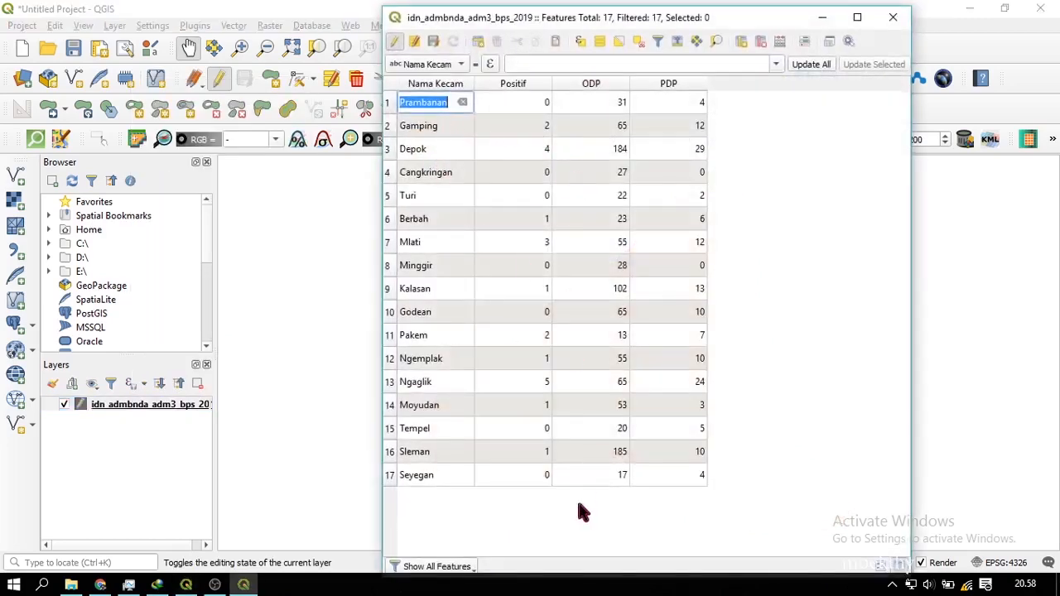
left_click(492, 525)
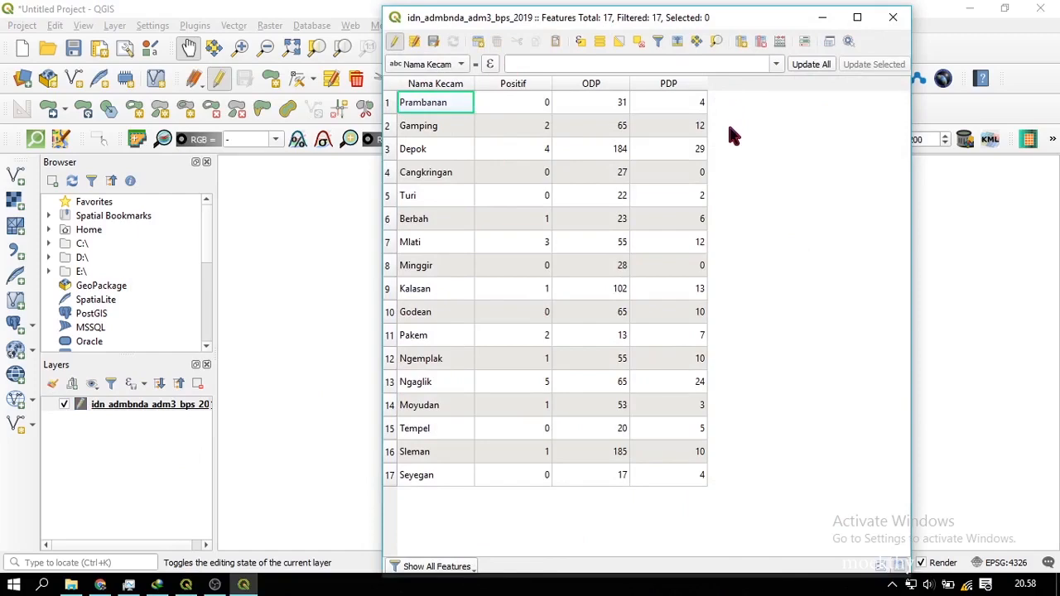
- Switch to the browser and examine the positive case statuses for Depok and Ngaglik in the Sleman section of the chart
key("alt+Tab")
left_click(739, 139)
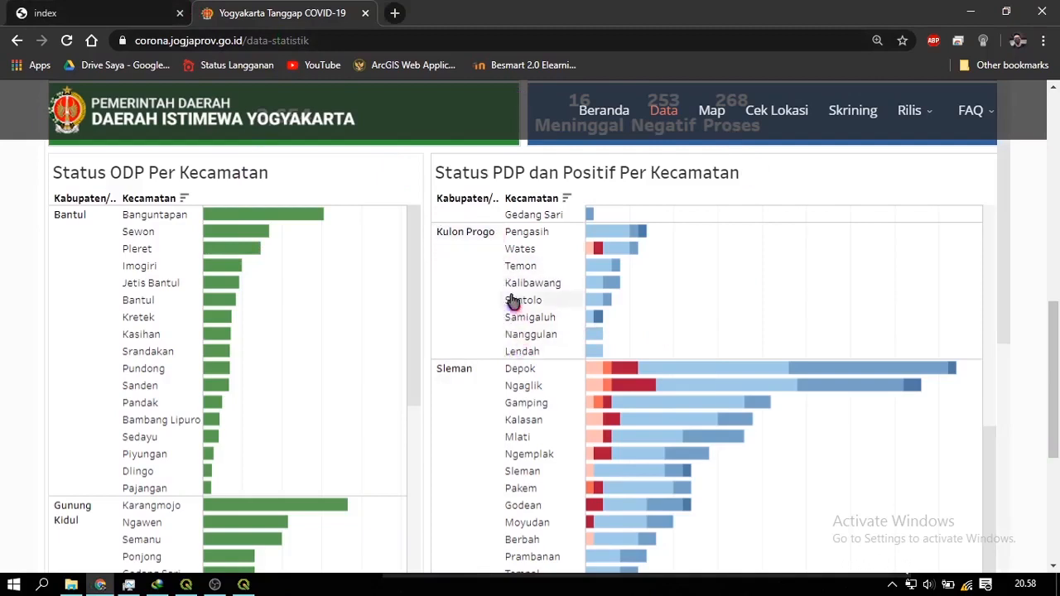
scroll(512, 336, "down", 2)
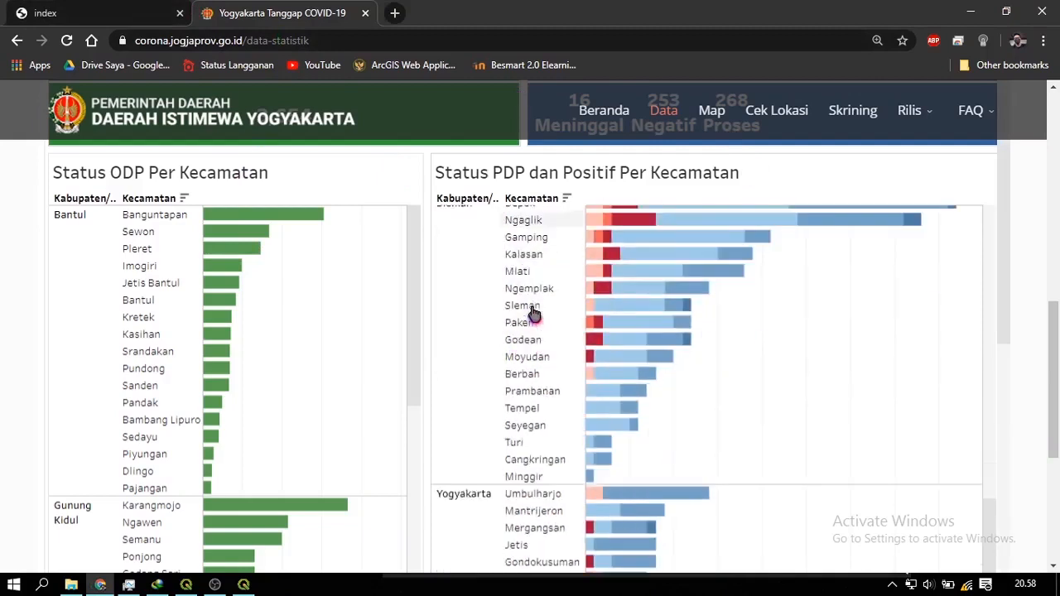
scroll(534, 298, "up", 1)
mouse_move(628, 289)
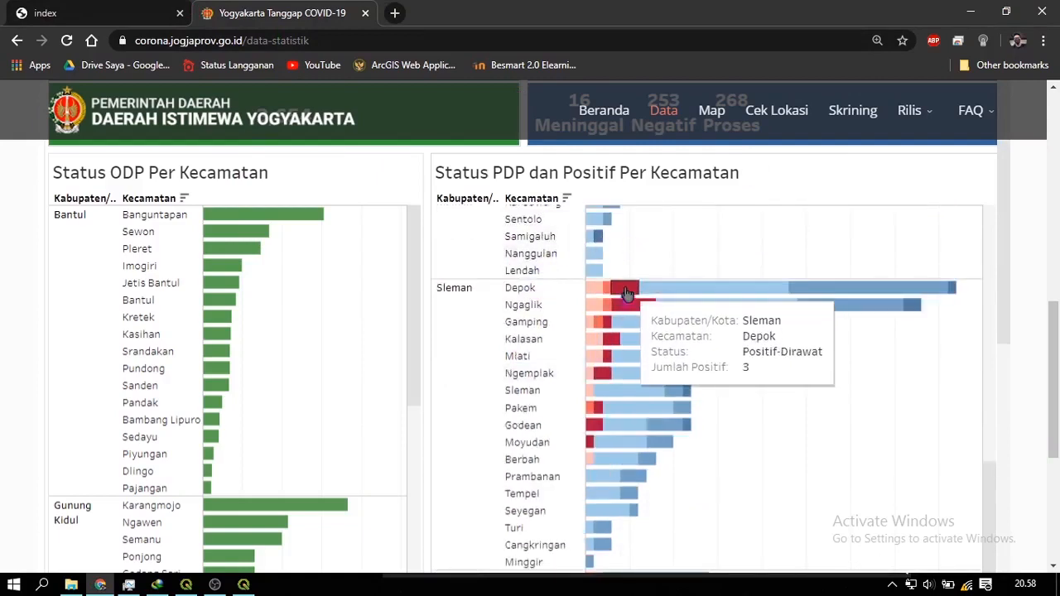
mouse_move(591, 287)
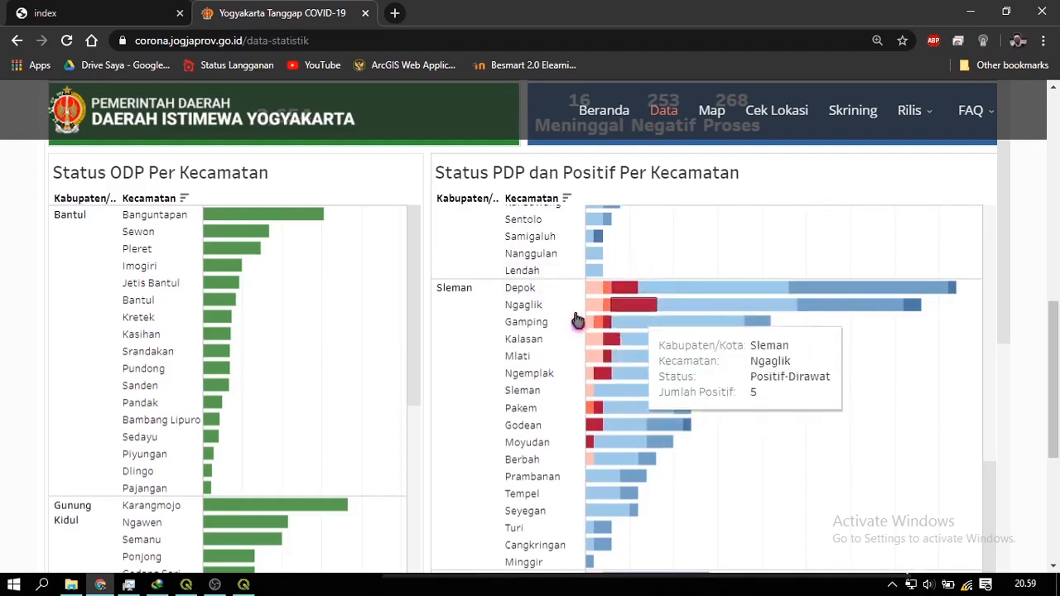
mouse_move(611, 288)
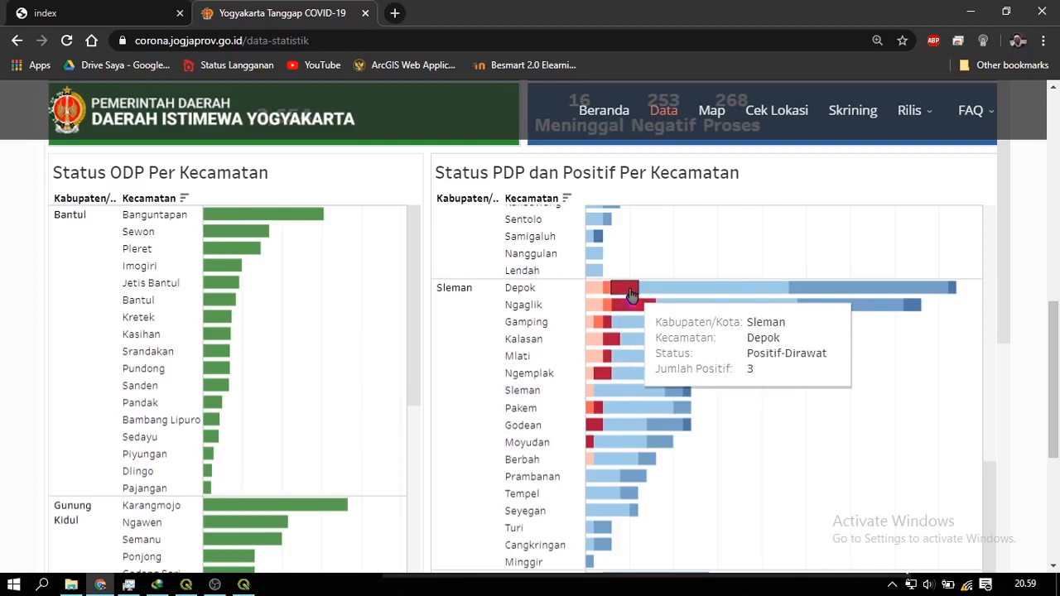
- Switch back to the QGIS attribute table, sort it by Nama Kecam in ascending order and place it beside the browser's Sleman bars
key("alt+Tab")
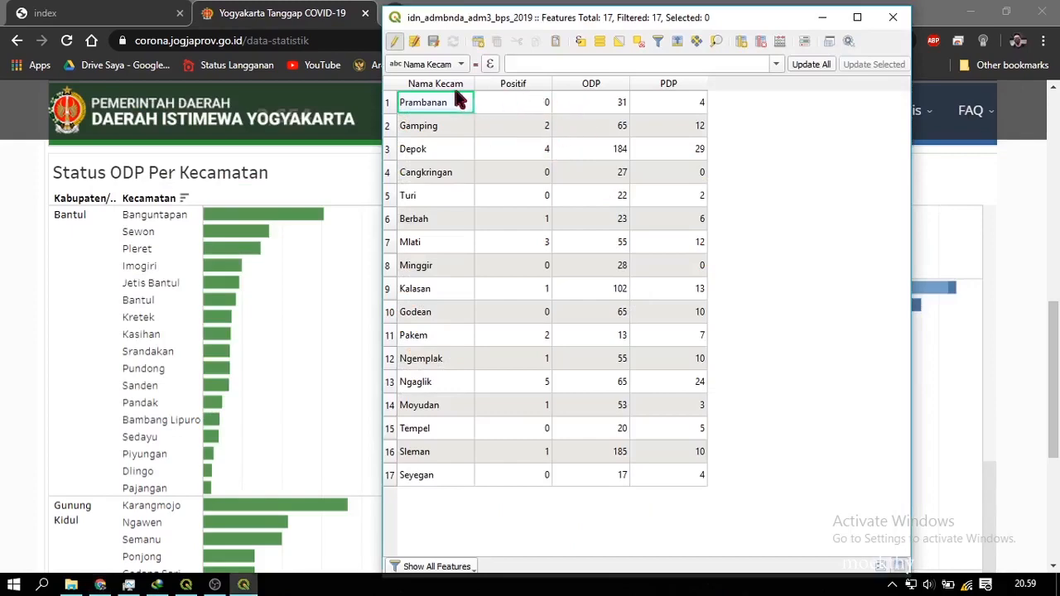
left_click(453, 84)
left_click(453, 84)
key("alt+Tab")
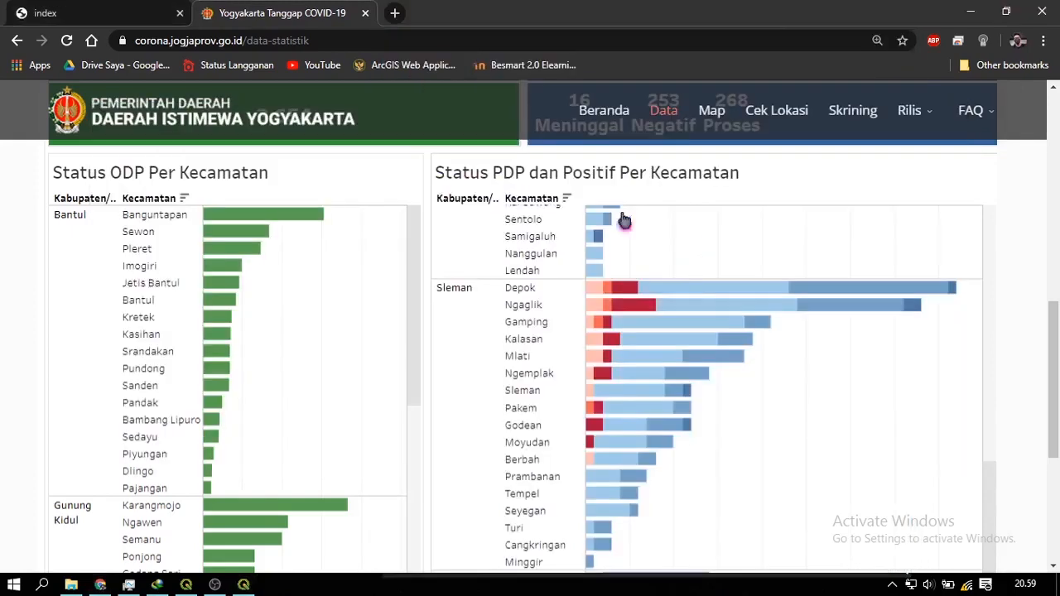
key("alt+Tab")
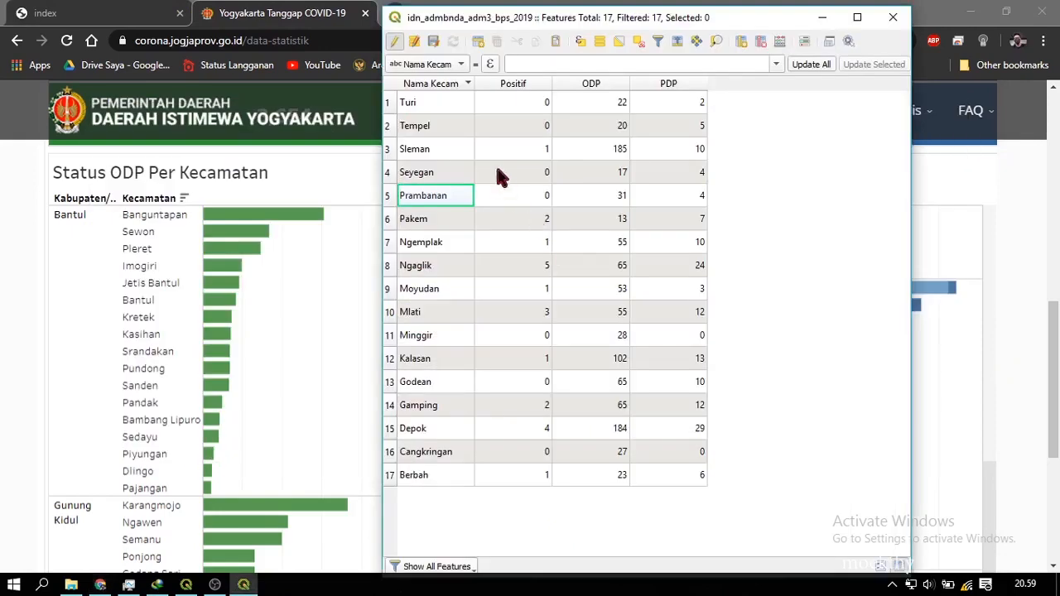
left_click_drag(513, 18, 145, 24)
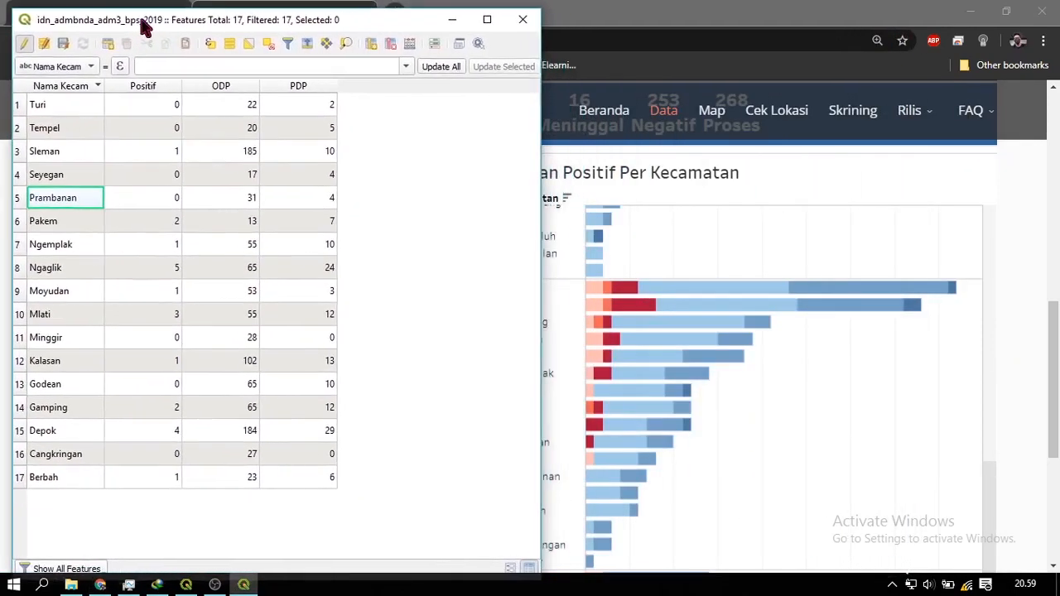
left_click(82, 87)
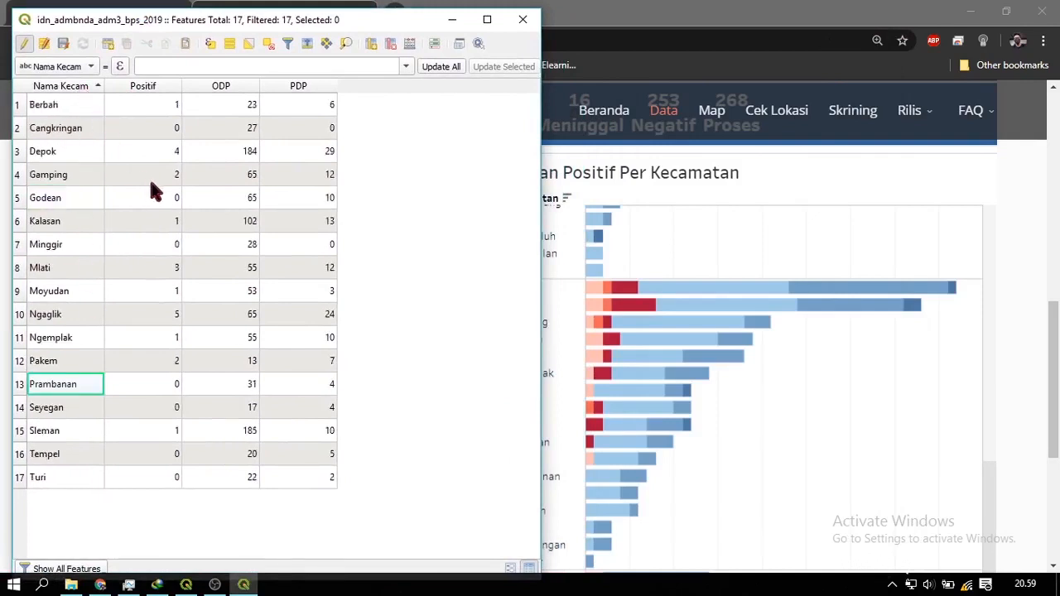
- Set the Positif value to 3 for Depok and 1 for Gamping, following the Positif-Dirawat figures in the chart
double_click(172, 151)
left_click_drag(365, 26, 342, 26)
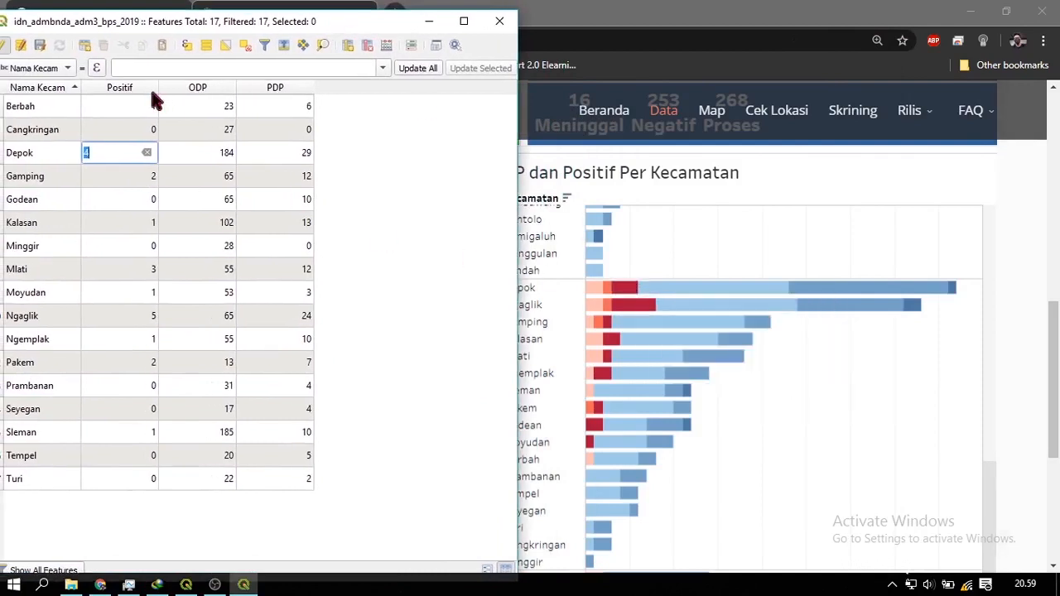
type("3")
mouse_move(590, 326)
double_click(137, 316)
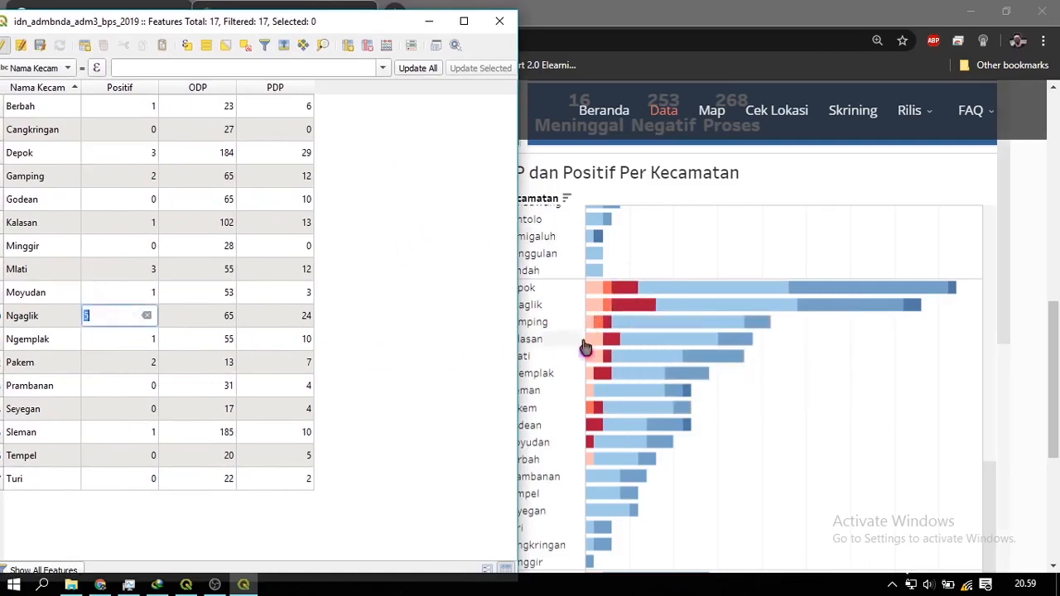
mouse_move(607, 331)
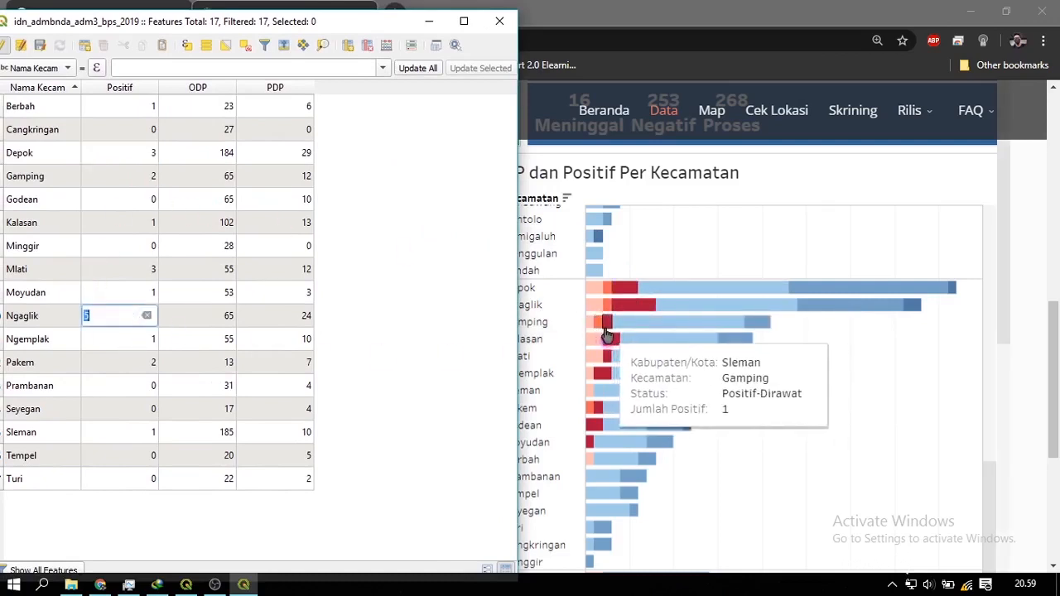
double_click(130, 175)
type("1")
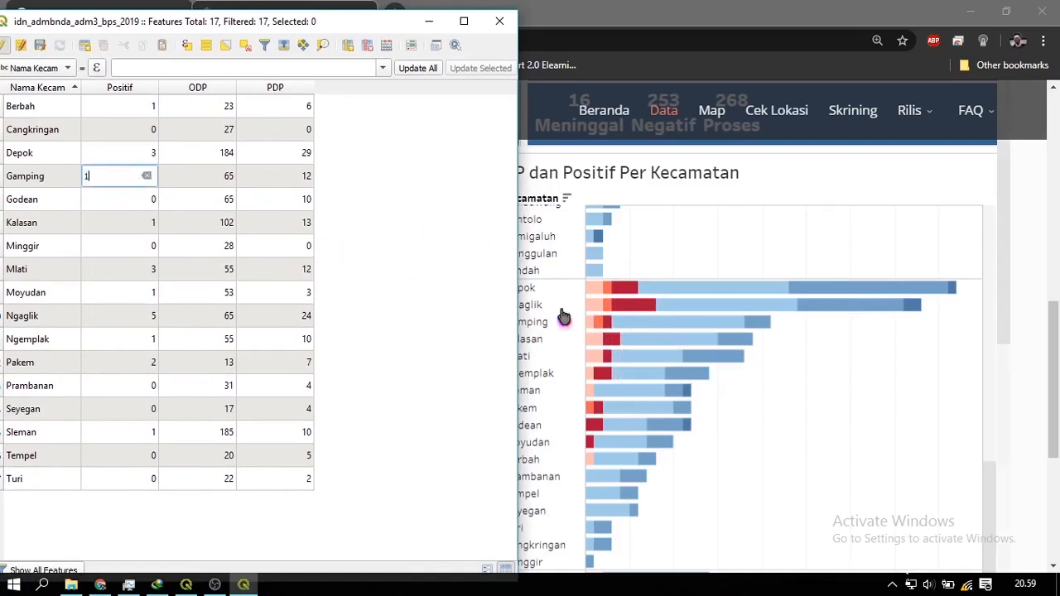
- Set the Positif value to 2 for Kalasan and 1 for Mlati, following the chart's treated-patient figures
mouse_move(626, 370)
mouse_move(616, 343)
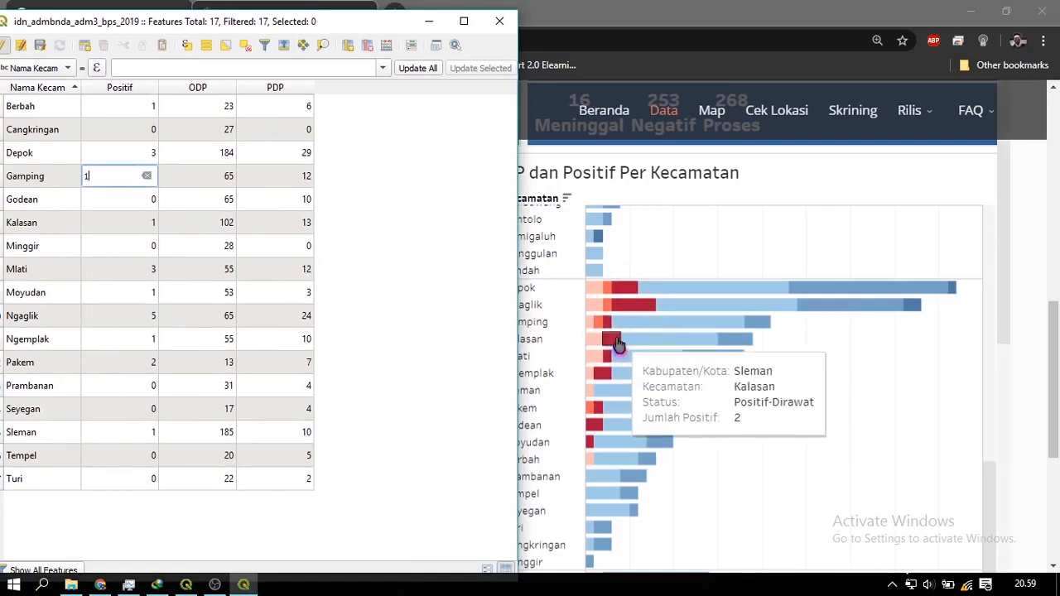
double_click(133, 225)
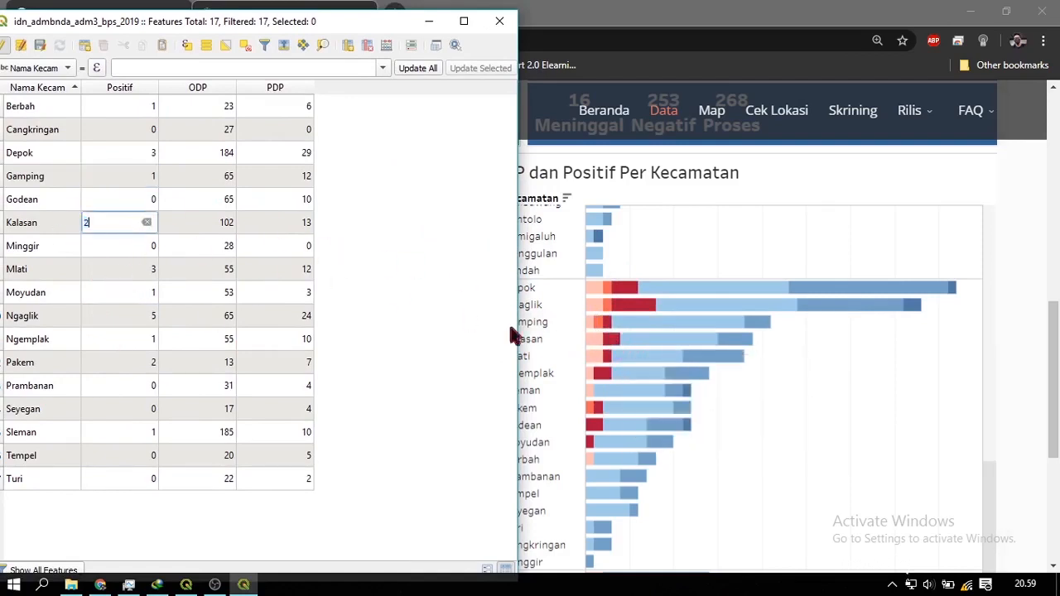
type("2")
mouse_move(610, 365)
double_click(100, 274)
type("1")
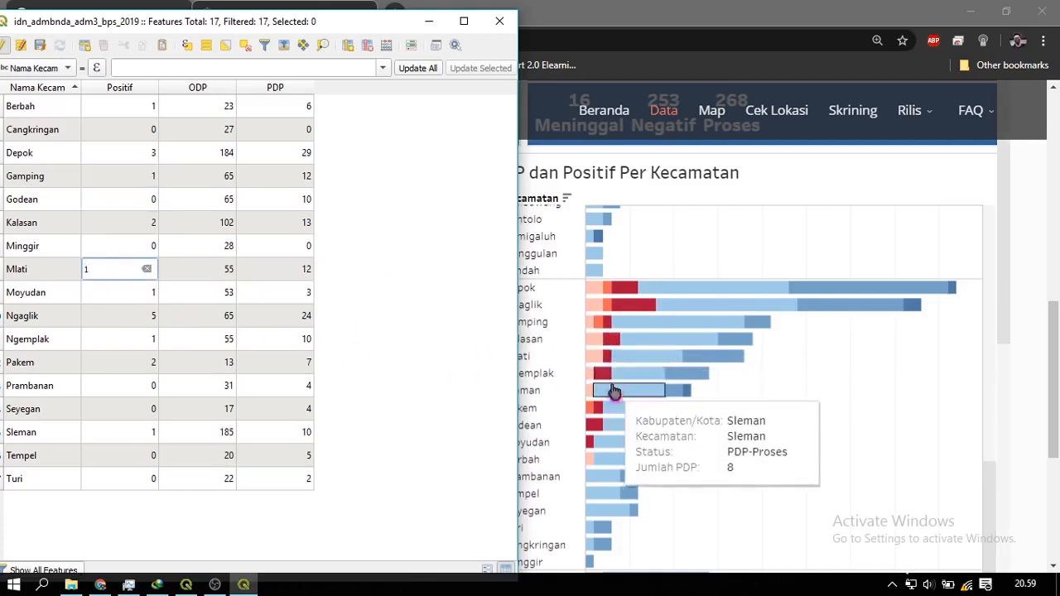
- Set the Positif value to 2 for Ngemplak and 0 for Sleman, following the chart's Positif-Dirawat figures
mouse_move(603, 380)
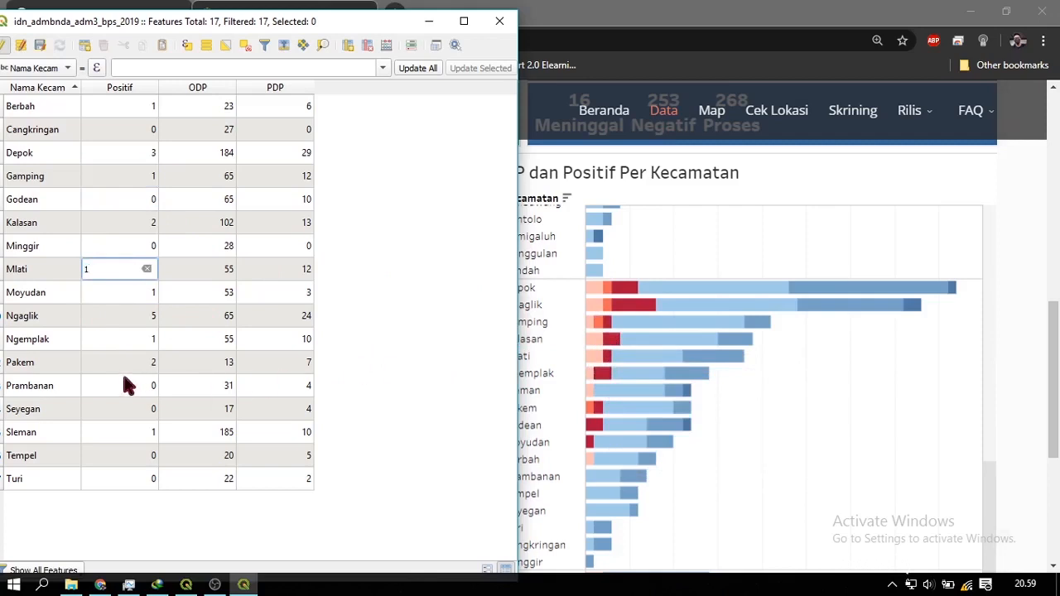
double_click(132, 335)
type("2")
mouse_move(665, 441)
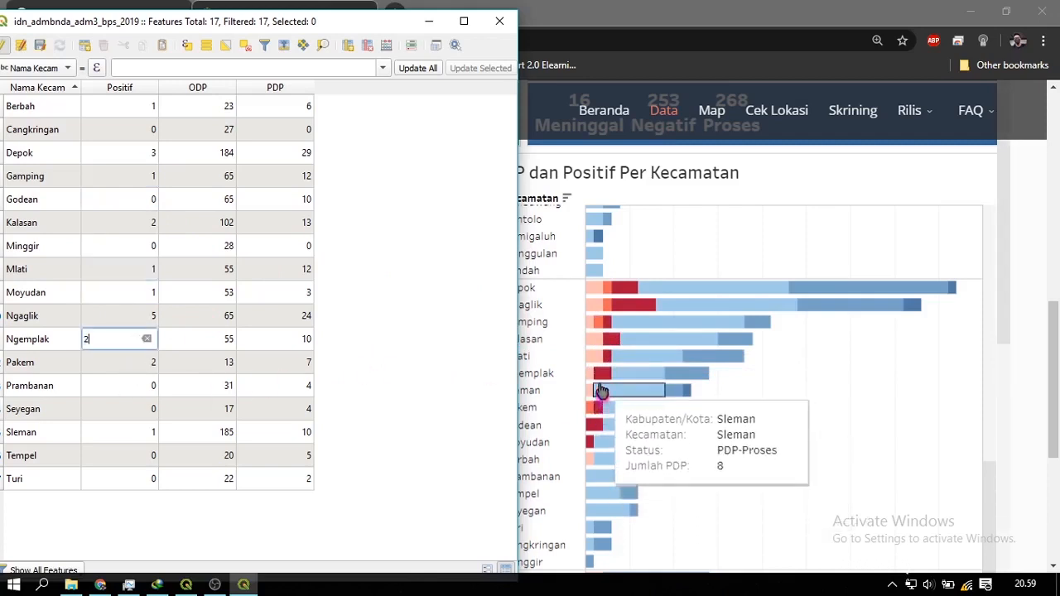
mouse_move(589, 397)
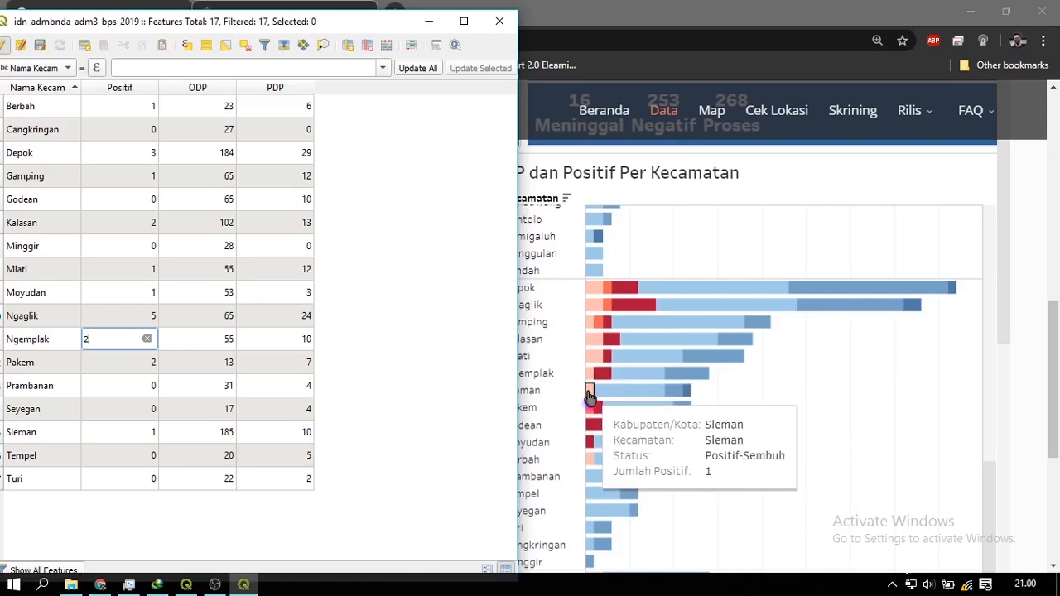
double_click(133, 428)
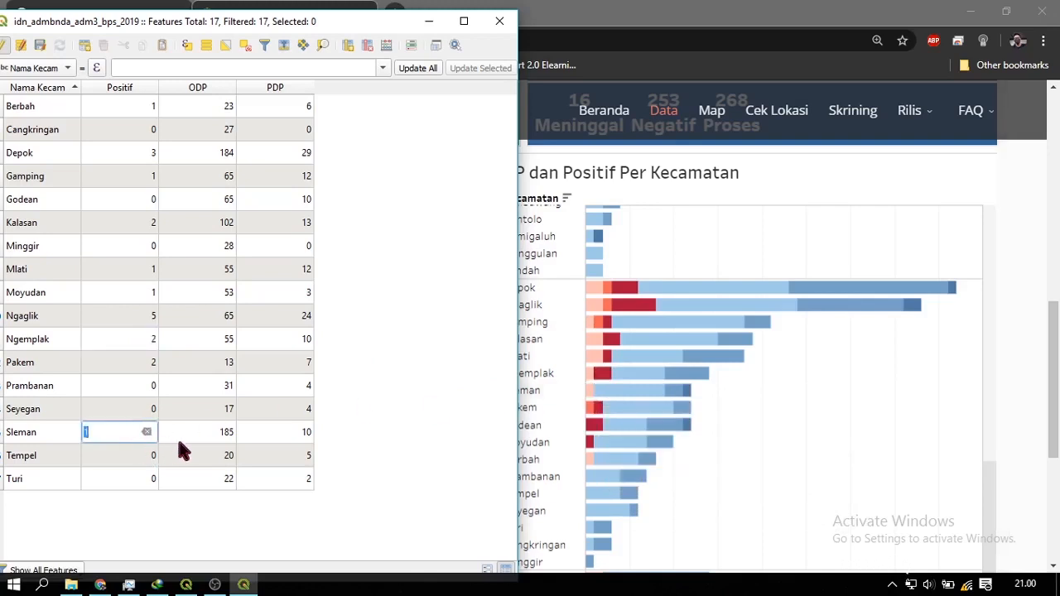
type("0")
- Set the Positif value to 1 for Pakem and keep 1 for Moyudan, following the chart's Positif-Dirawat figures
mouse_move(599, 419)
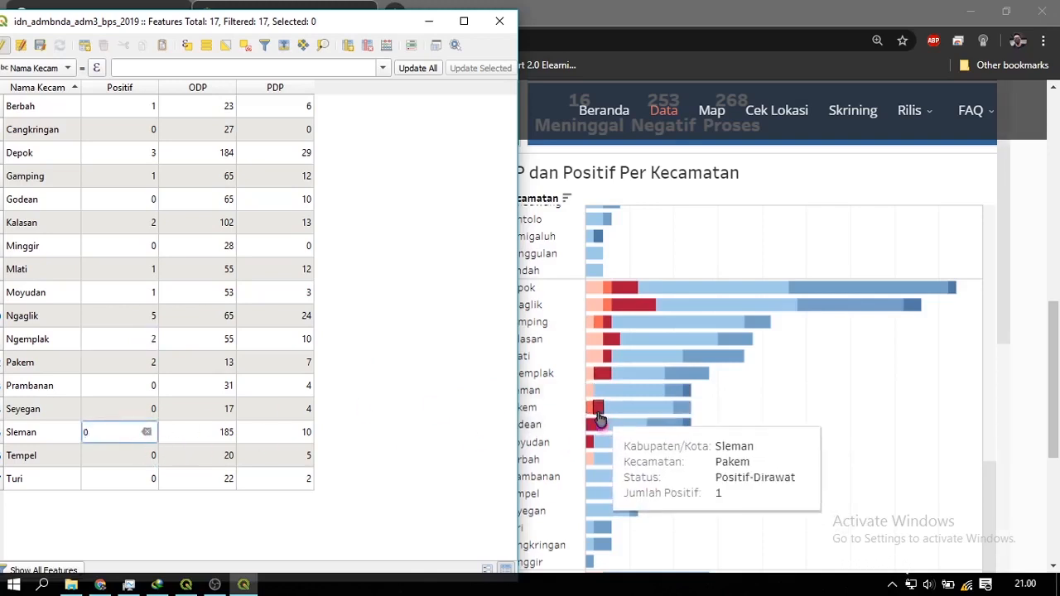
double_click(128, 365)
type("1")
mouse_move(598, 456)
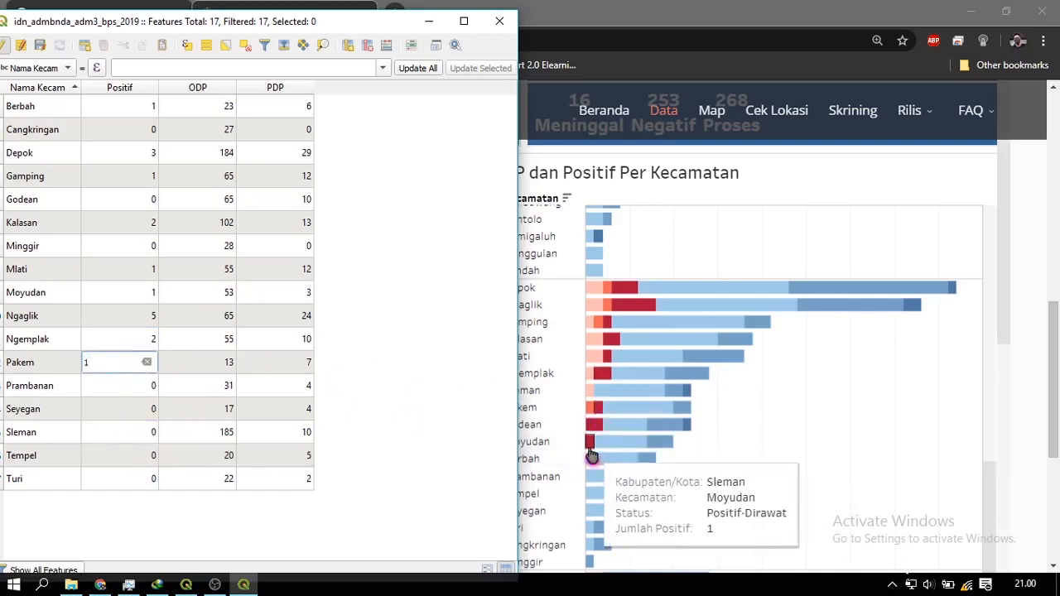
double_click(122, 294)
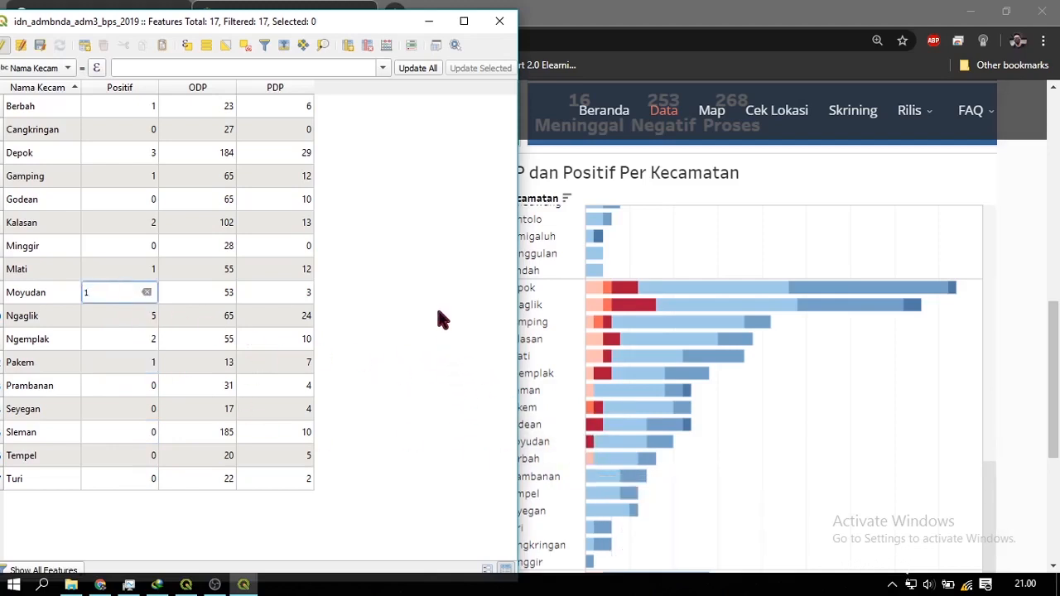
key("Return")
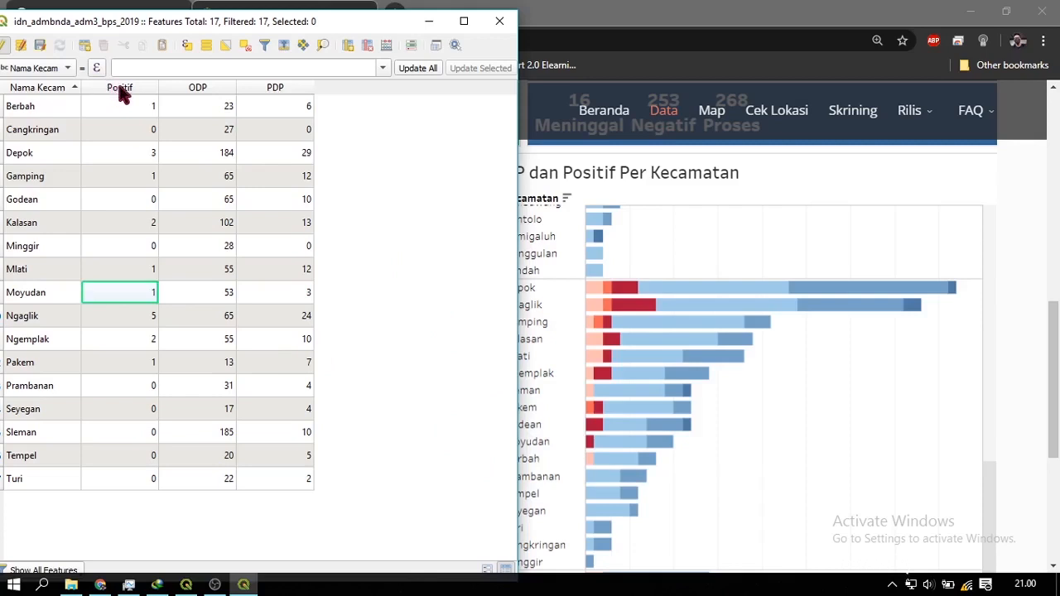
- Sort the attribute table by Positif in descending order and set Berbah's Positif value to 0
left_click(122, 88)
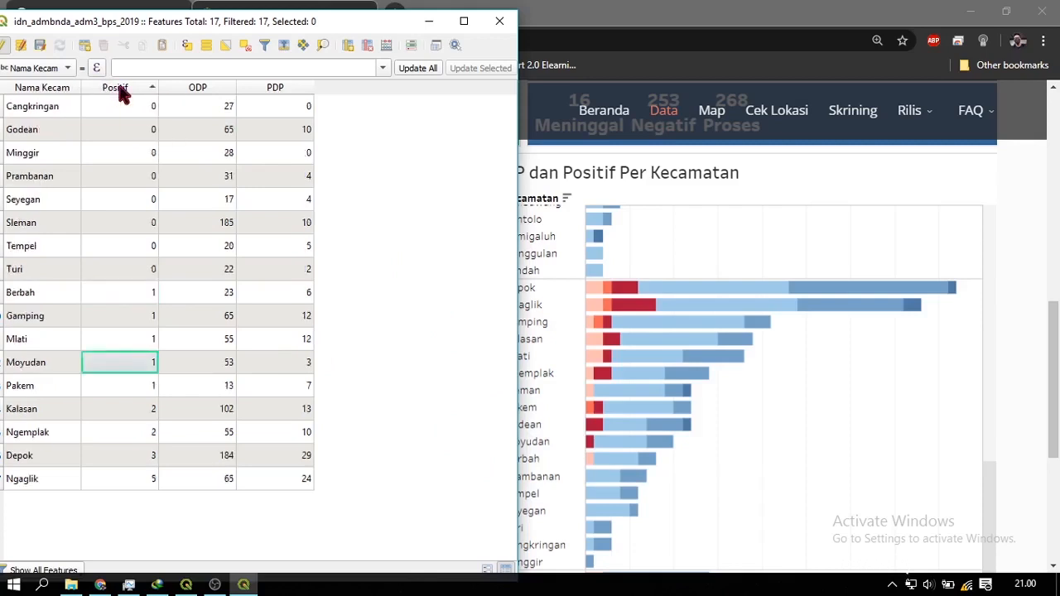
left_click(121, 88)
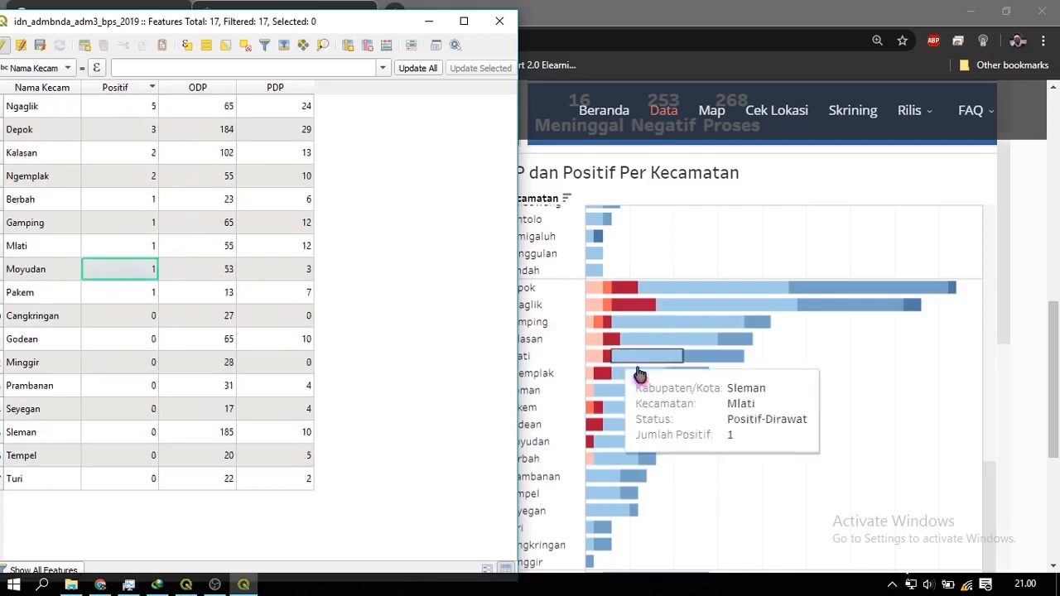
mouse_move(592, 463)
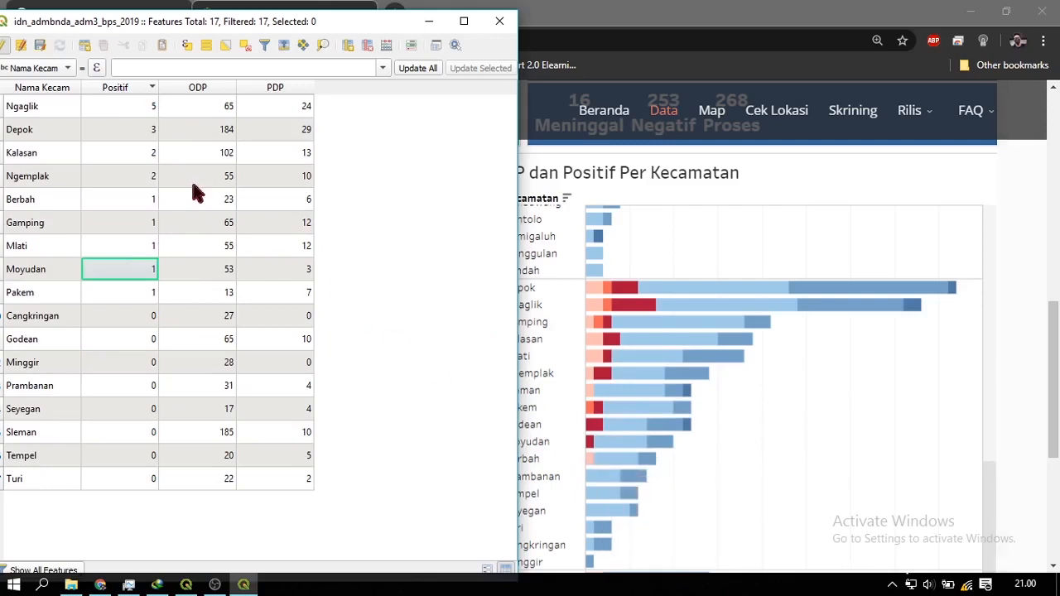
double_click(126, 200)
type("0")
key("Return")
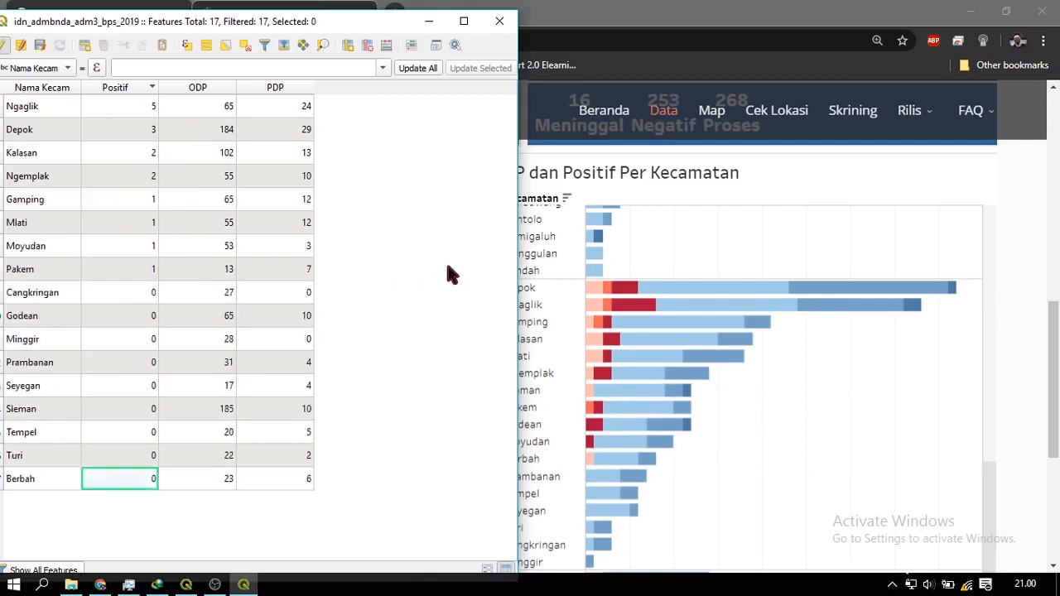
- Compare the table's Positif values with the chart's Positif-Dirawat figures for the Sleman kecamatan, moving the table window to reveal both
mouse_move(633, 308)
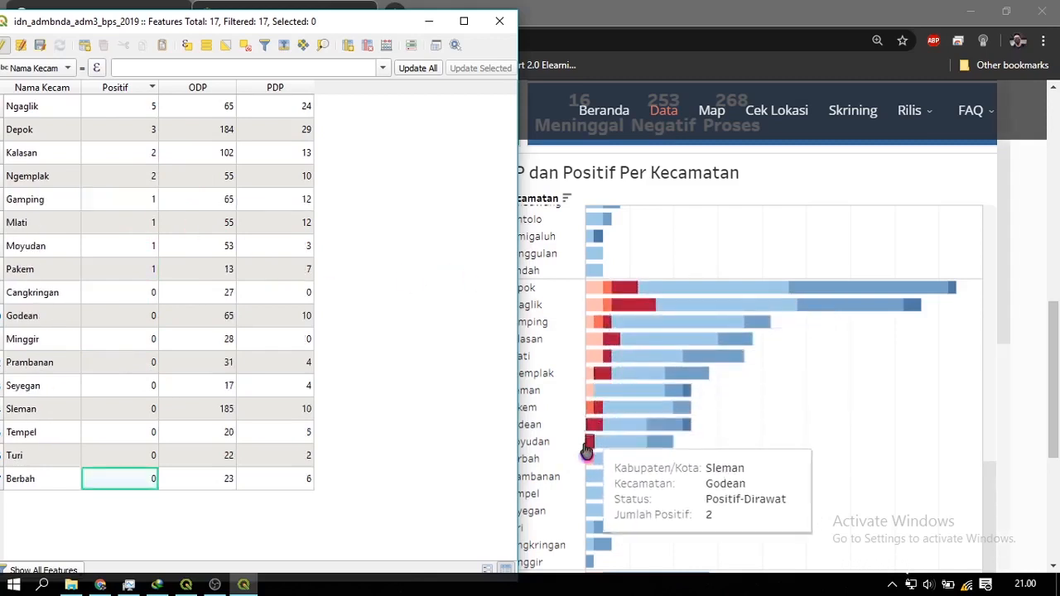
mouse_move(236, 31)
left_mouse_down()
mouse_move(272, 28)
mouse_move(222, 27)
left_mouse_up()
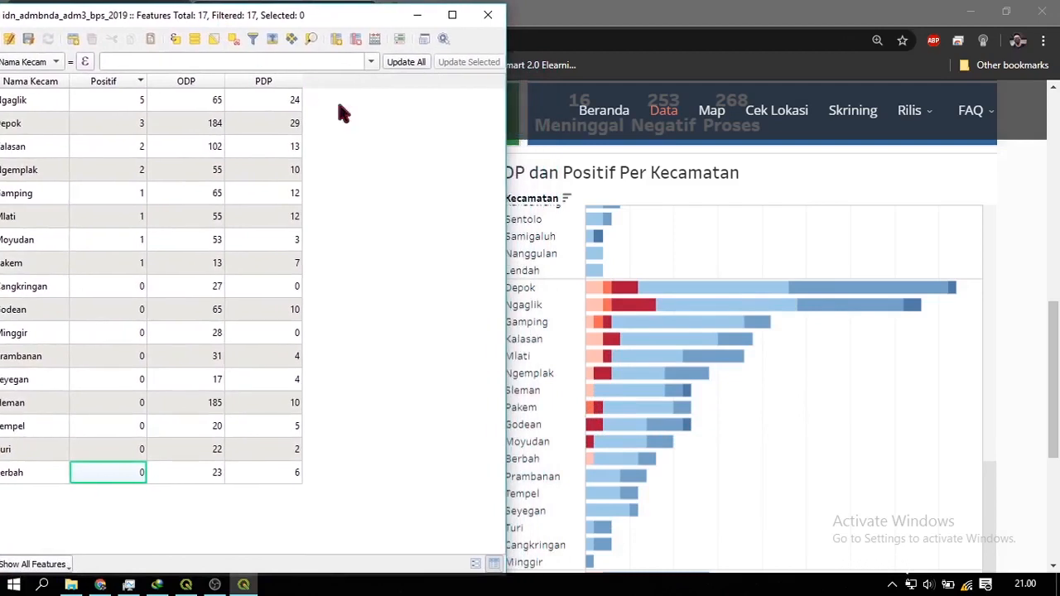
mouse_move(614, 346)
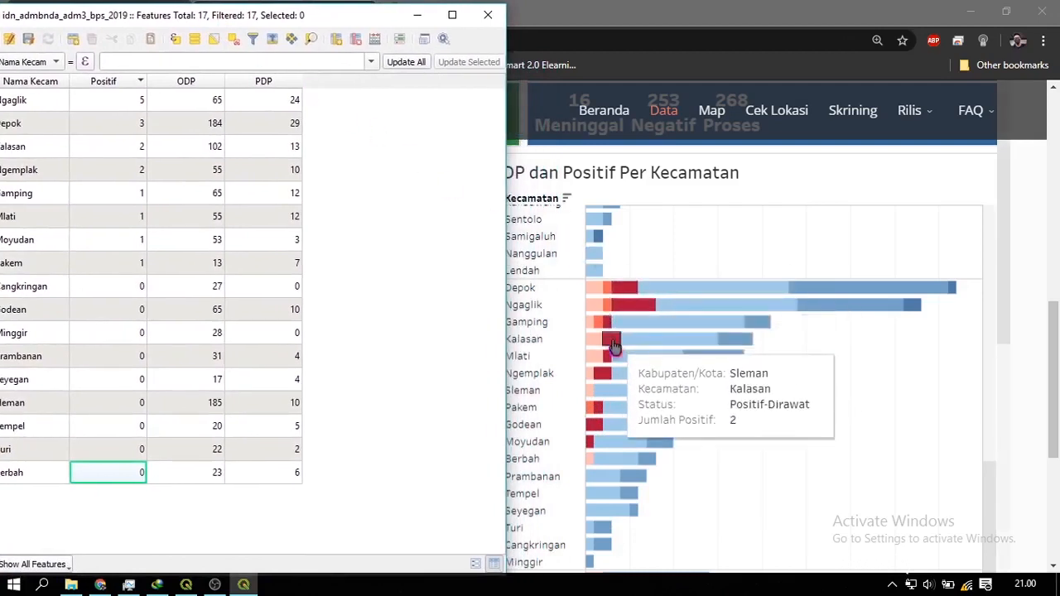
mouse_move(589, 432)
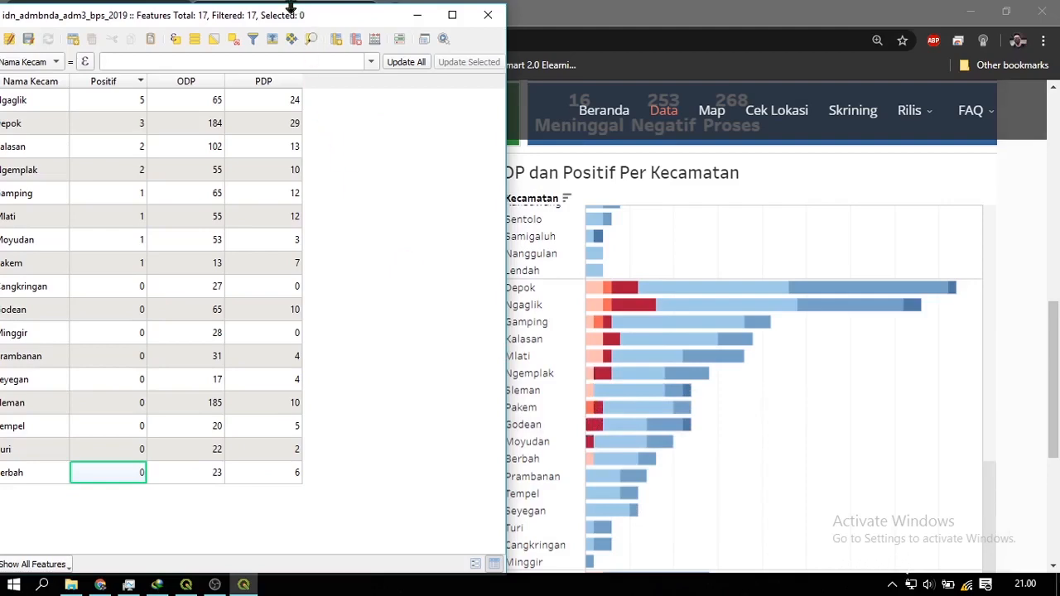
mouse_move(293, 23)
left_mouse_down()
mouse_move(369, 23)
mouse_move(276, 17)
mouse_move(311, 21)
left_mouse_up()
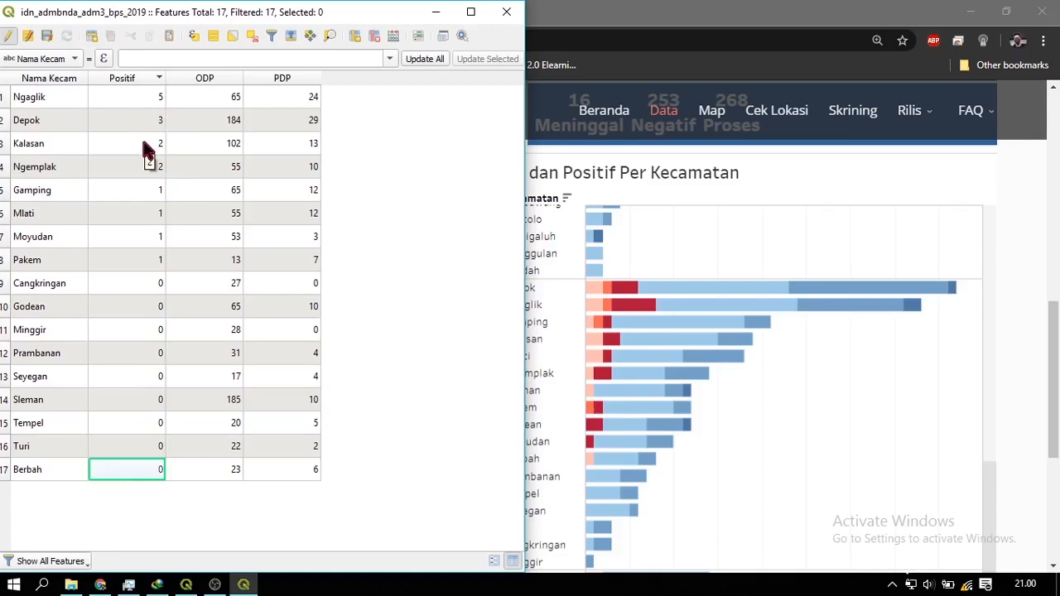
mouse_move(617, 336)
mouse_move(603, 363)
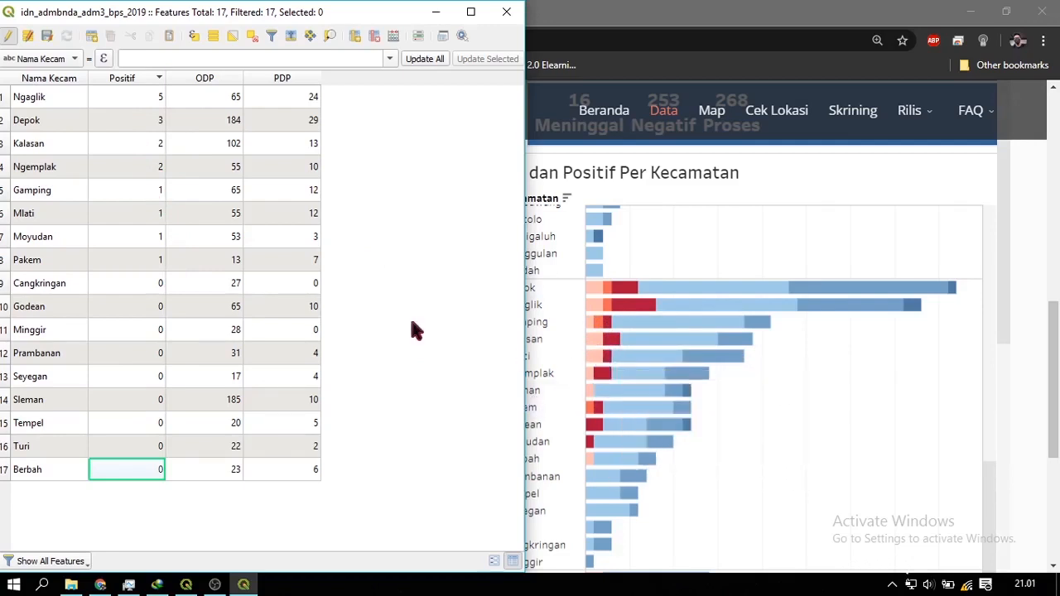
mouse_move(605, 392)
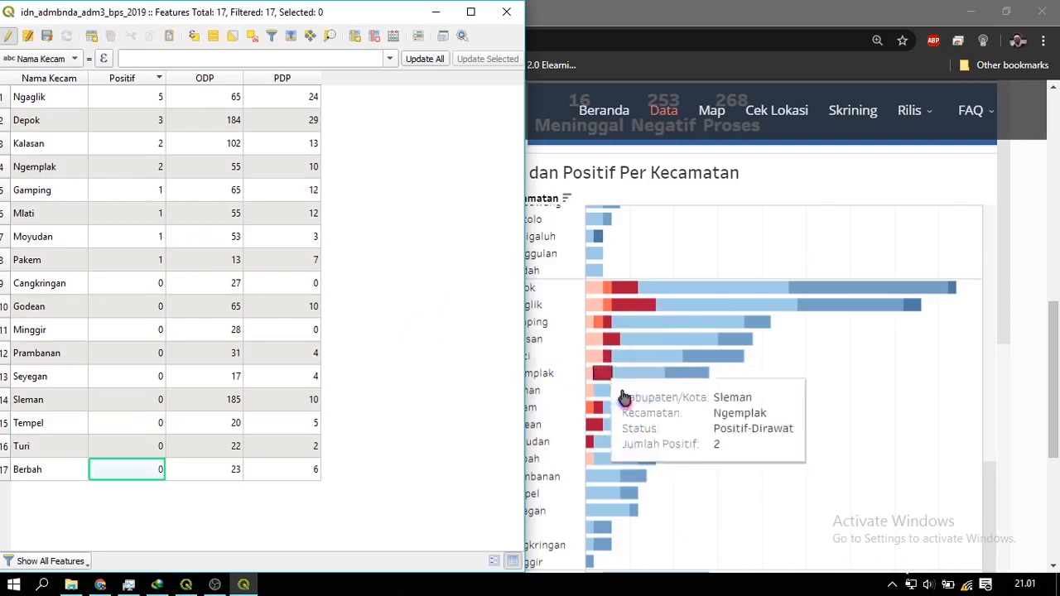
- Set the Positif value to 2 for Godean, following the chart's Positif-Dirawat figure
mouse_move(604, 423)
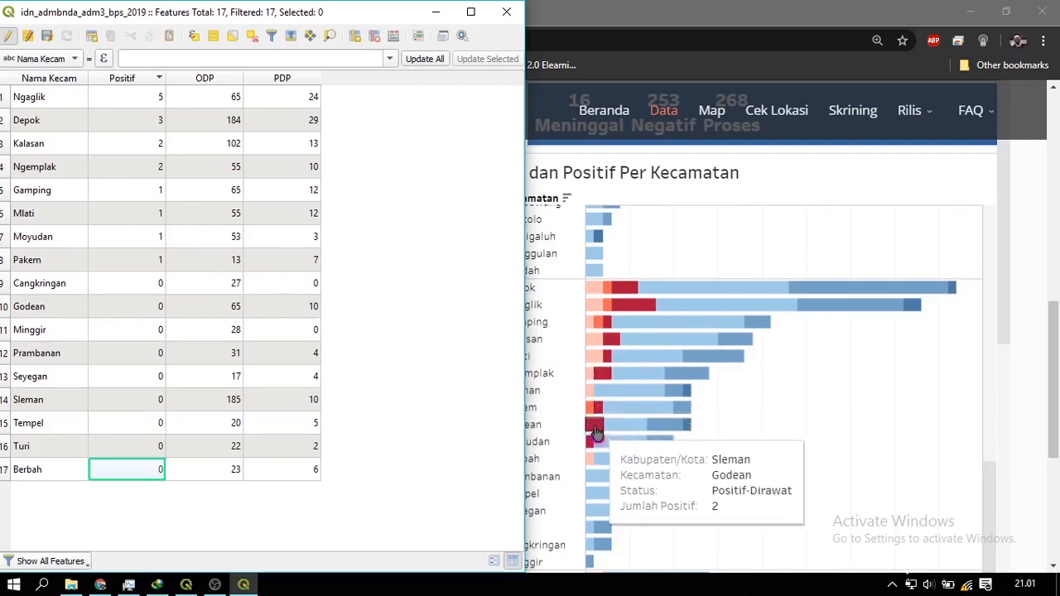
double_click(152, 305)
type("2")
mouse_move(592, 447)
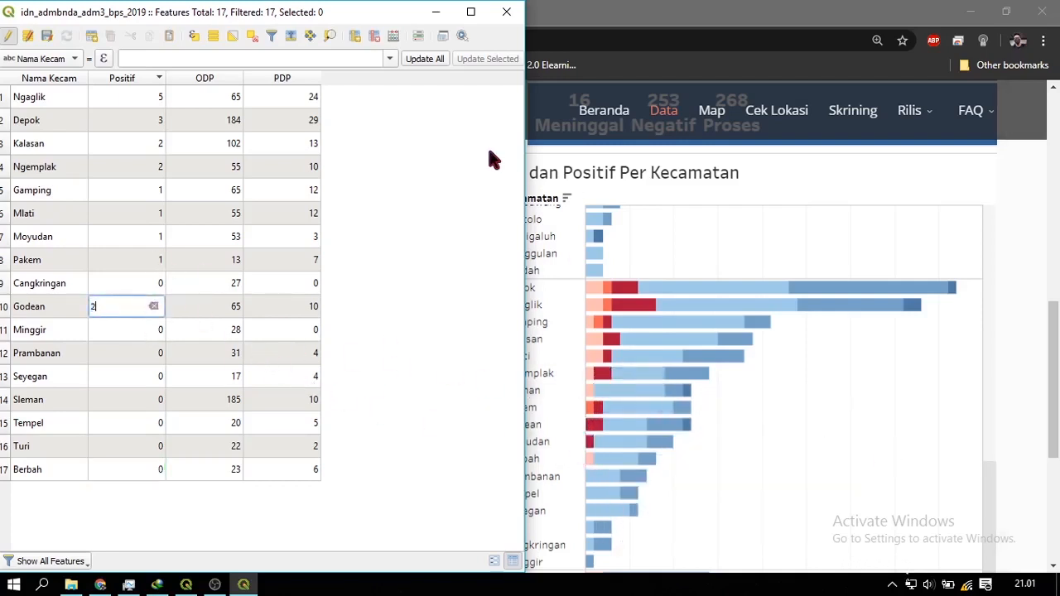
key("Return")
- Stop editing with the changes saved to the layer, and sort the attribute table by ODP in descending order
left_click_drag(208, 12, 252, 11)
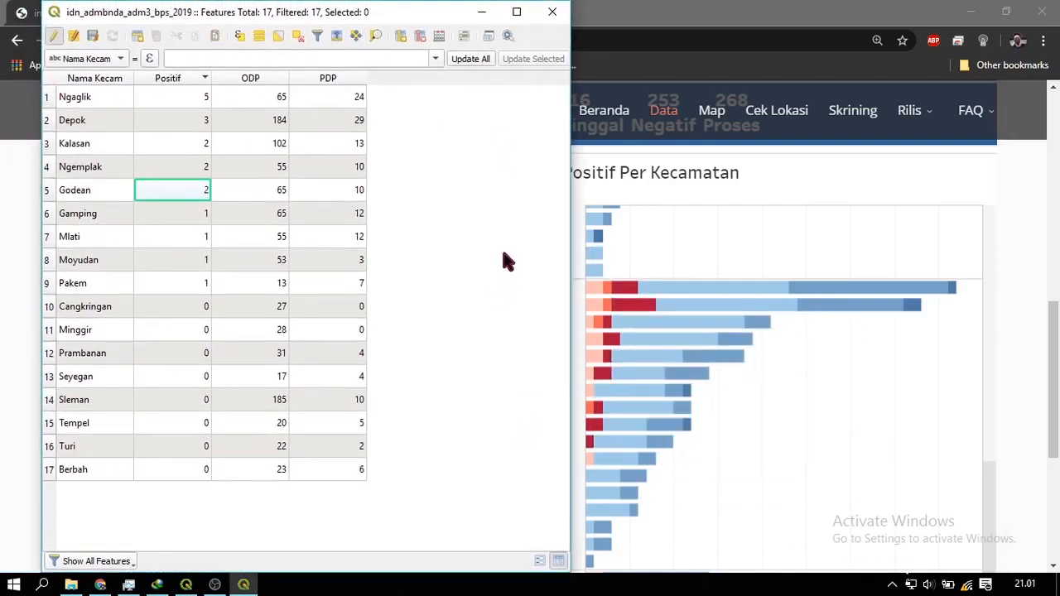
double_click(272, 98)
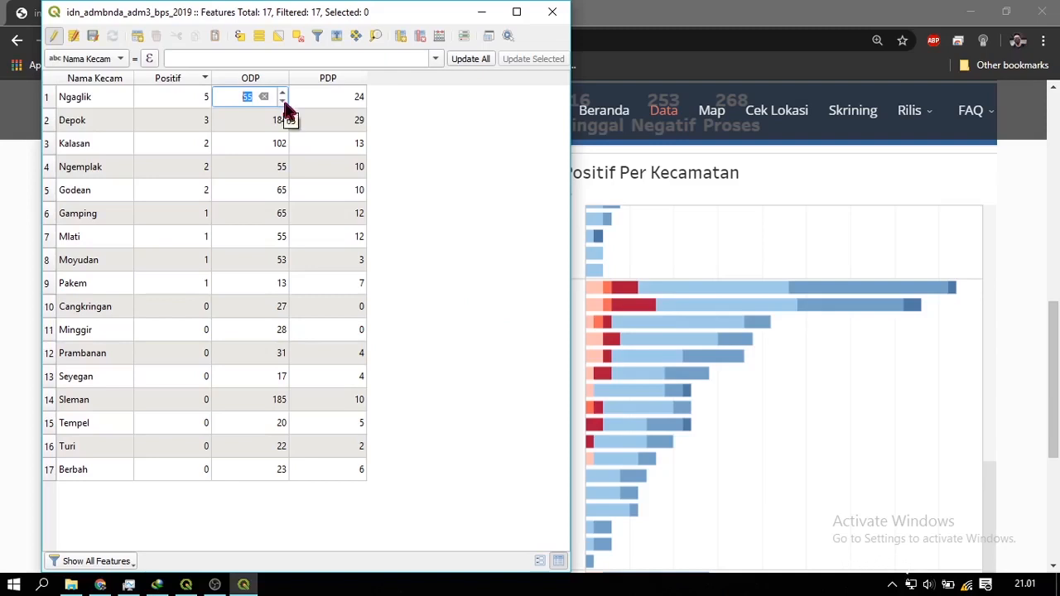
left_click(472, 123)
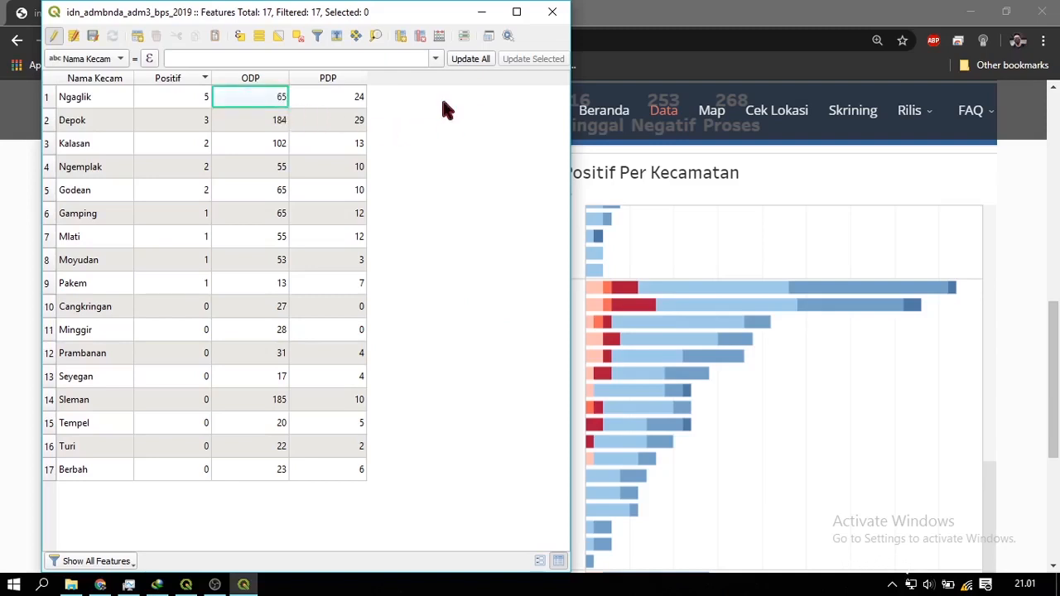
left_click(53, 36)
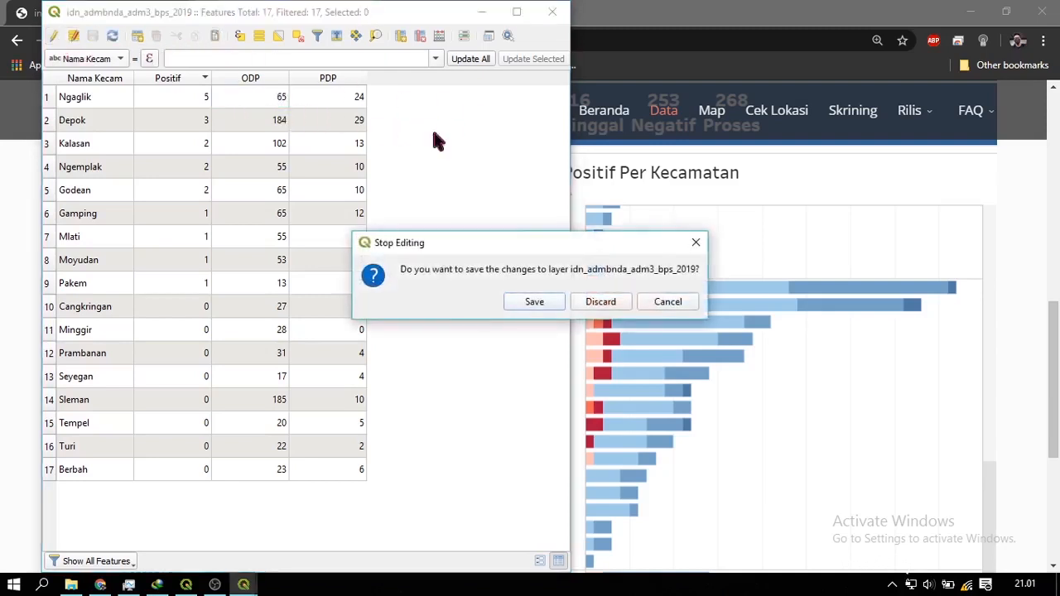
left_click(534, 300)
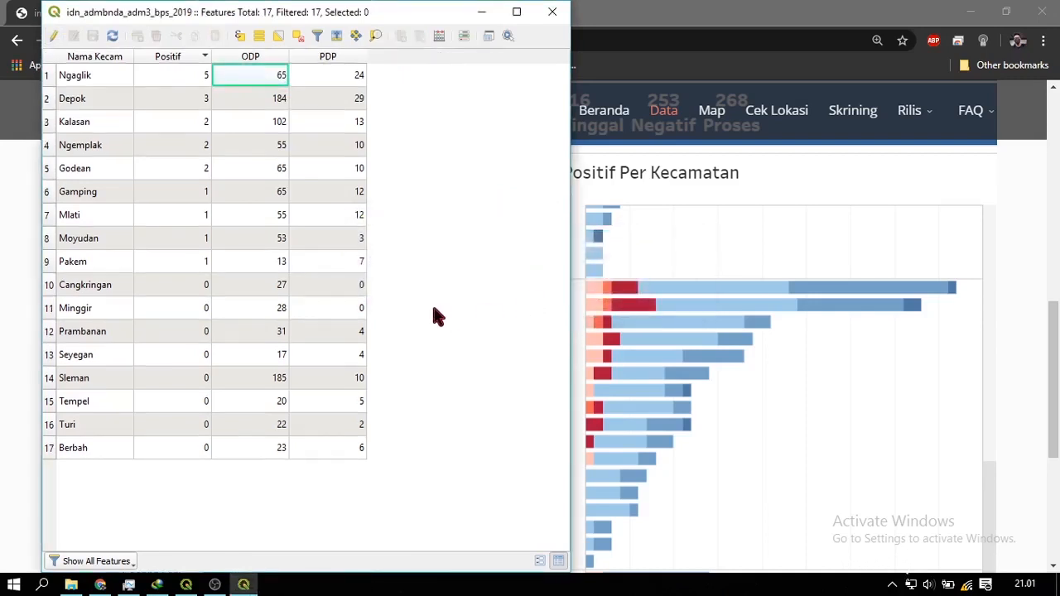
left_click(265, 55)
left_click(266, 55)
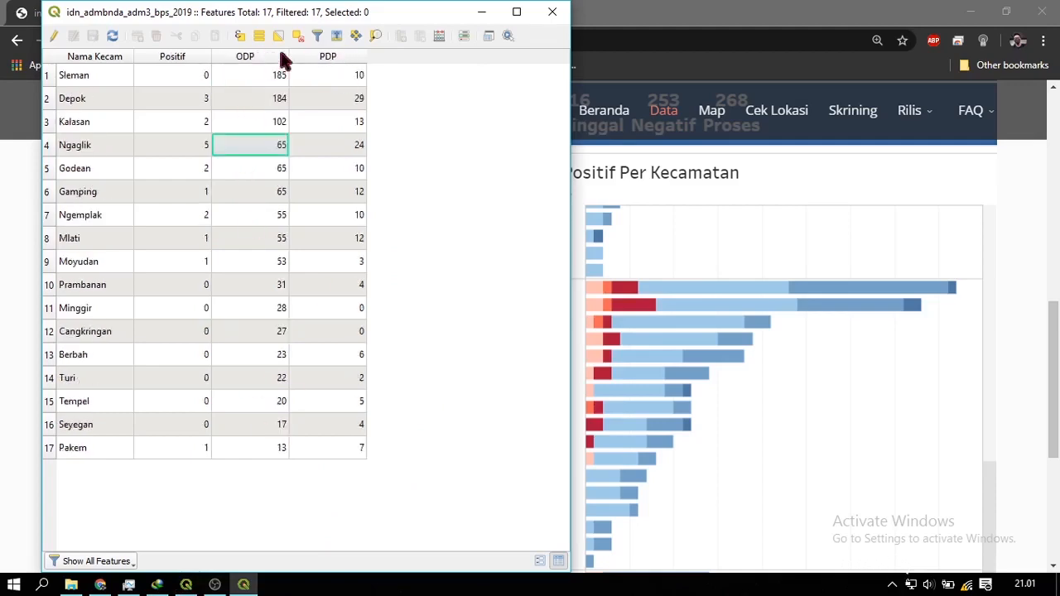
- Switch to the main QGIS window and delete the ODP and PDP fields in the idn_admbnda_adm3_bps_2019 layer properties
left_click(185, 585)
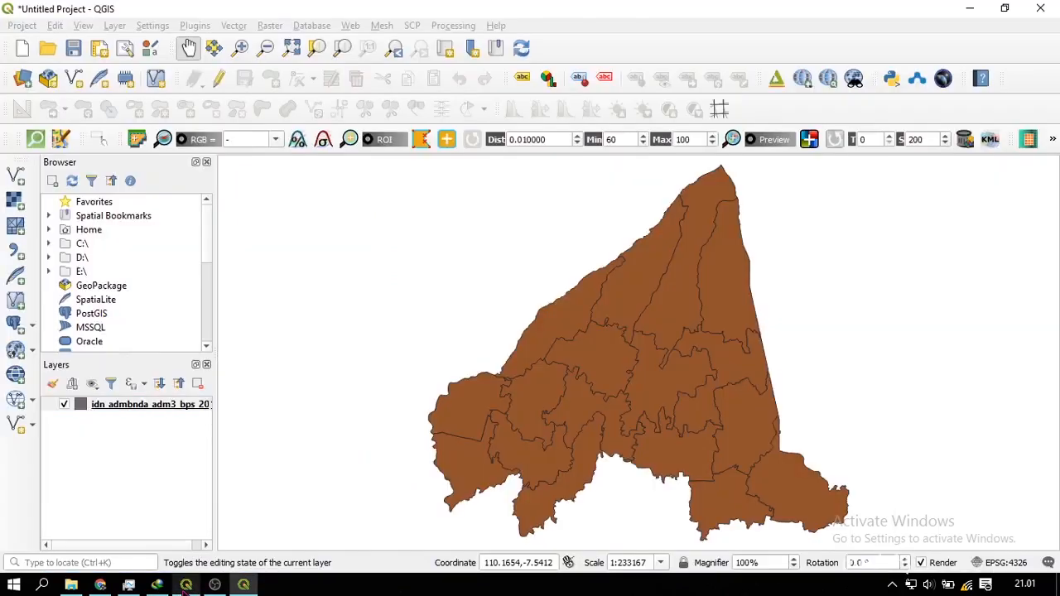
right_click(124, 414)
left_click(161, 397)
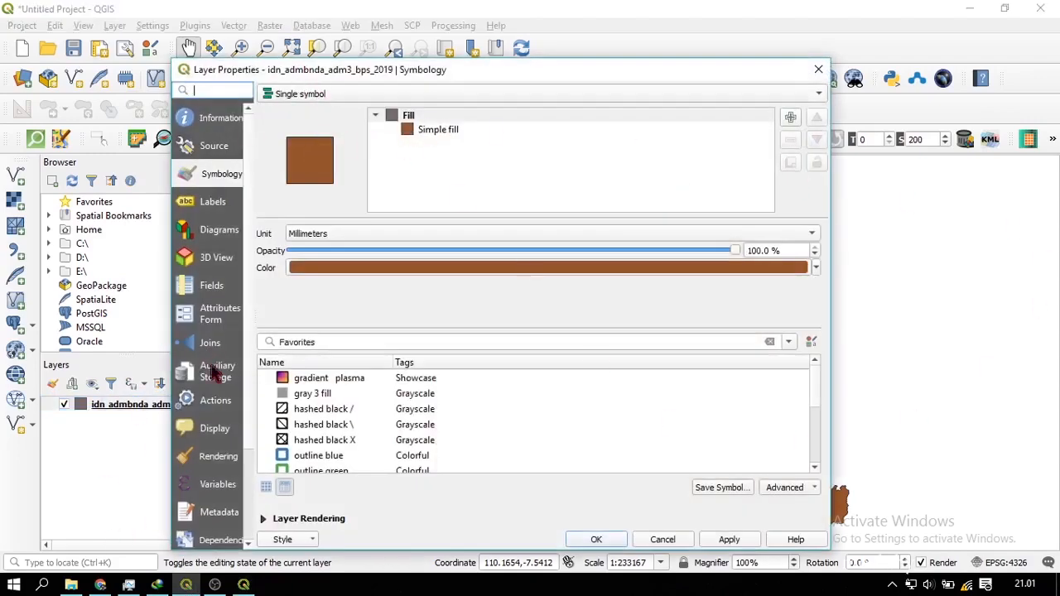
left_click(213, 294)
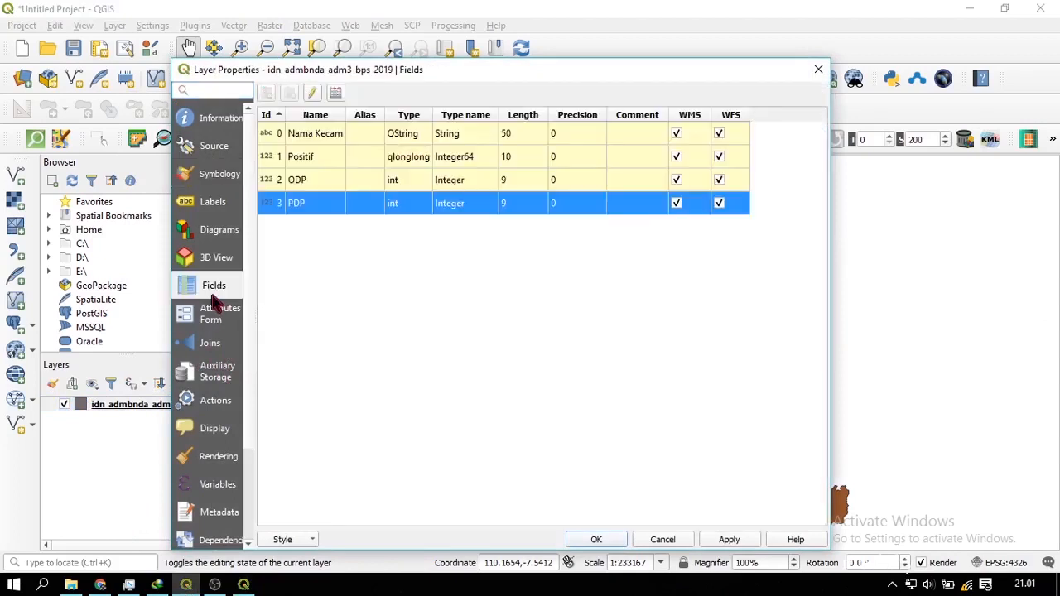
left_click(312, 93)
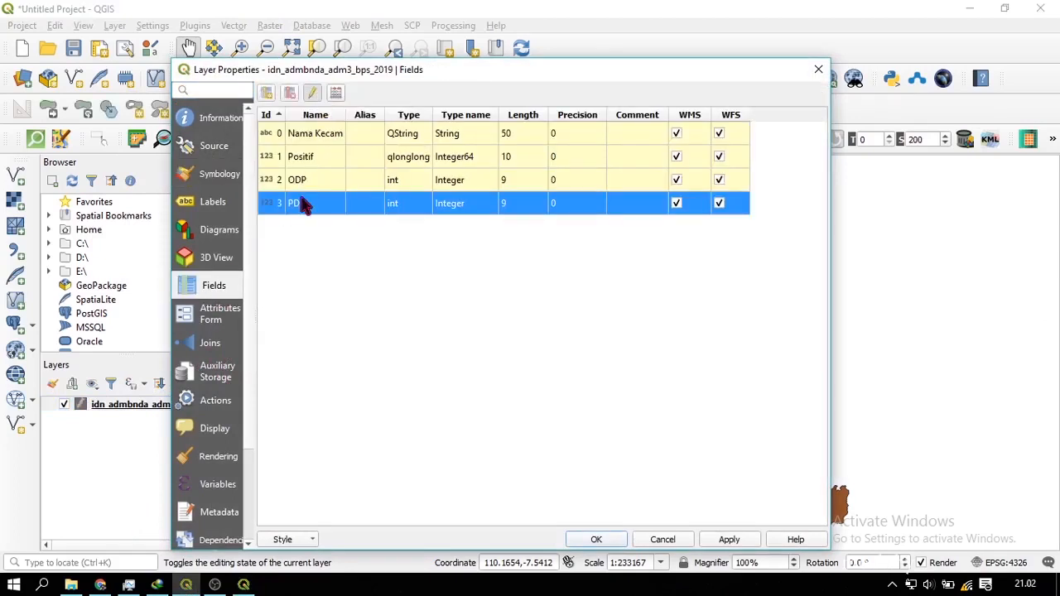
left_click(266, 180, "shift")
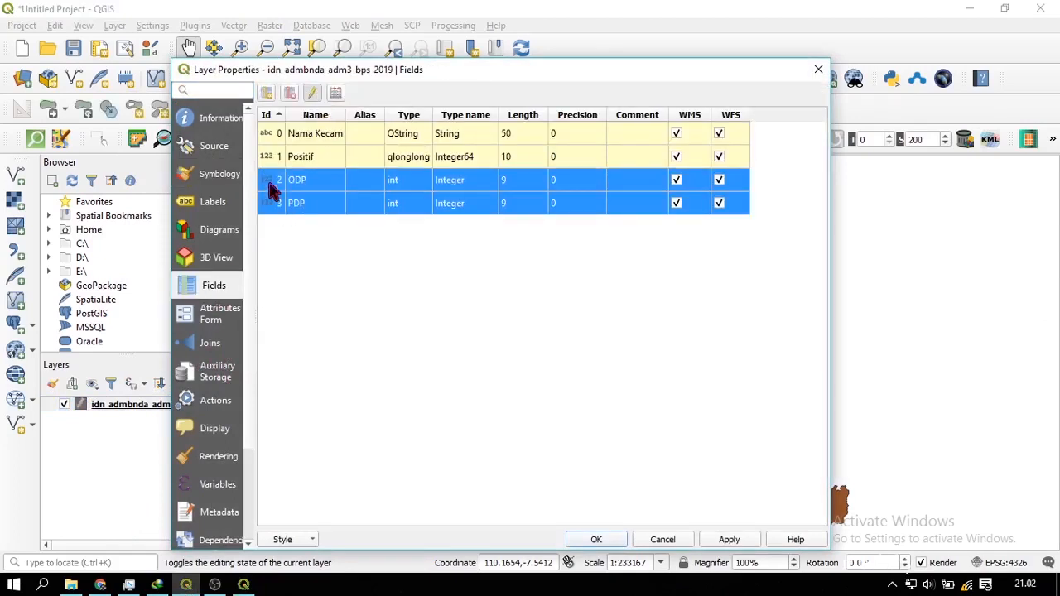
left_click(290, 93)
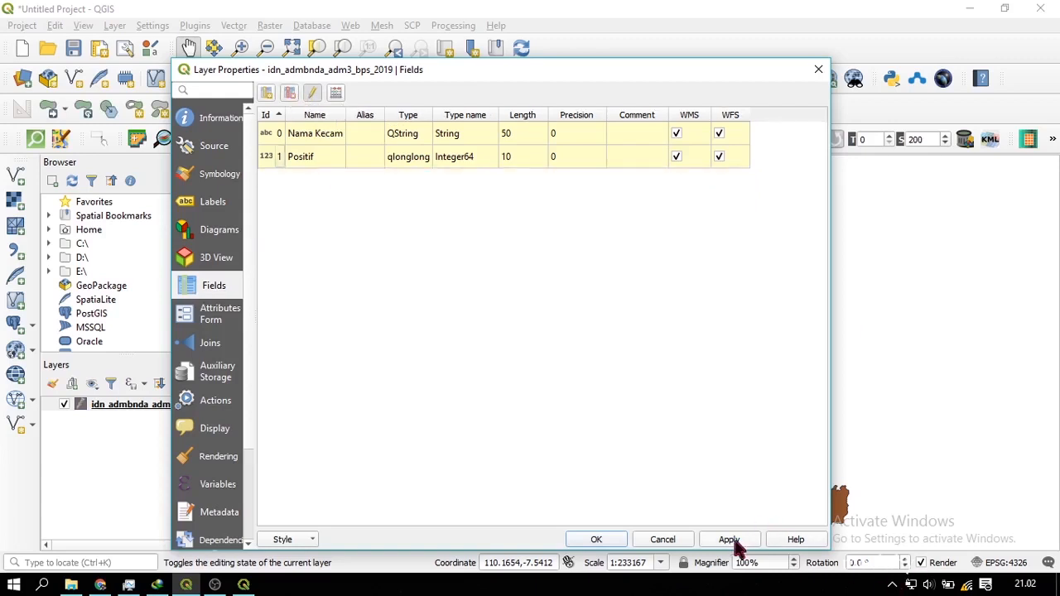
left_click(601, 542)
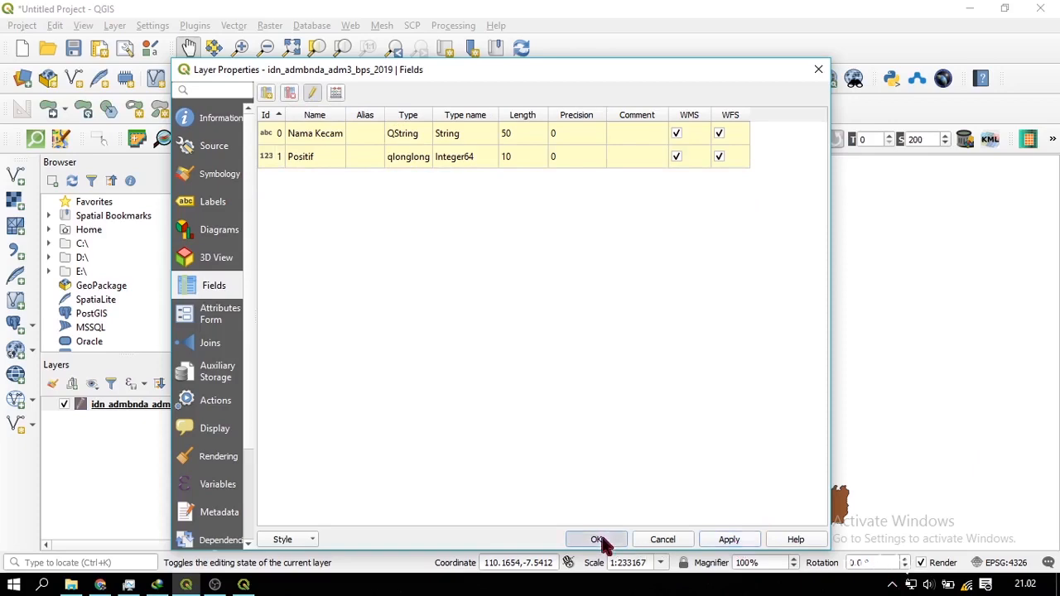
- Reopen the attribute table of idn_admbnda_adm3_bps_2019, stop editing with the changes saved to the layer, and close the table
left_click(151, 406)
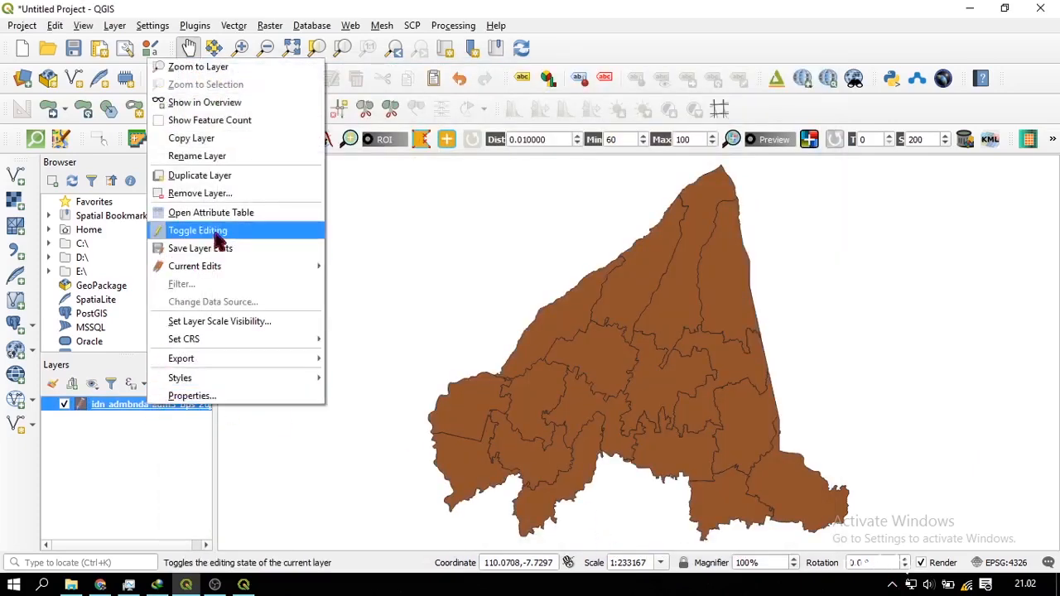
left_click(222, 212)
left_click(636, 144)
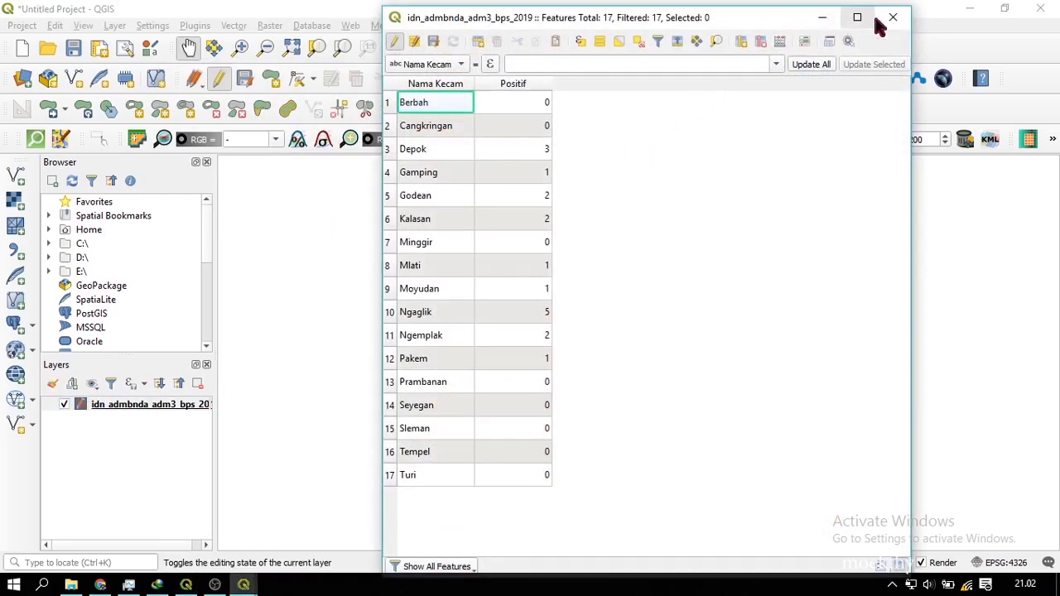
left_click(391, 42)
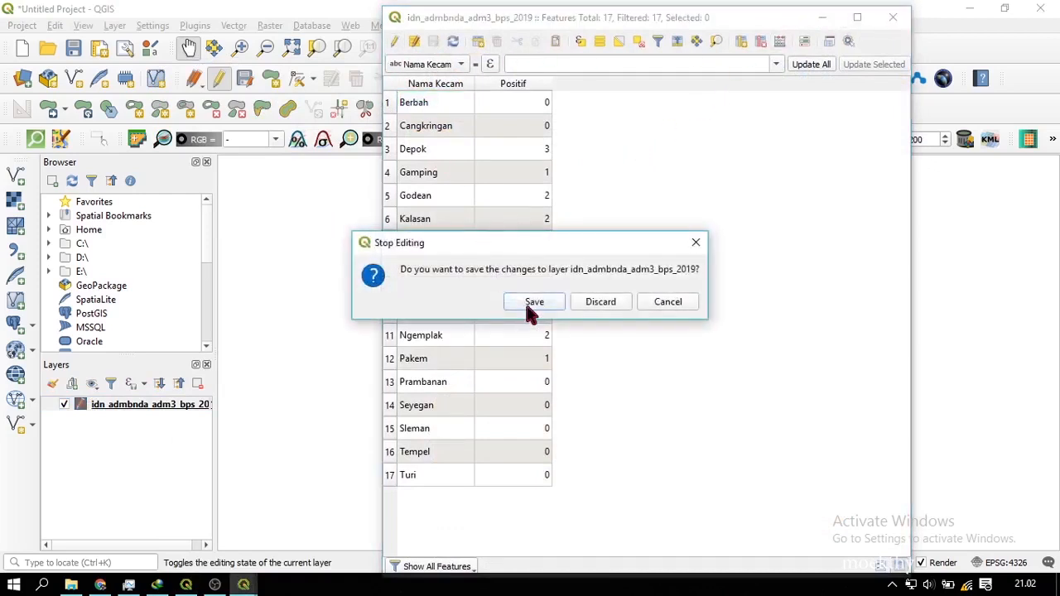
left_click(534, 301)
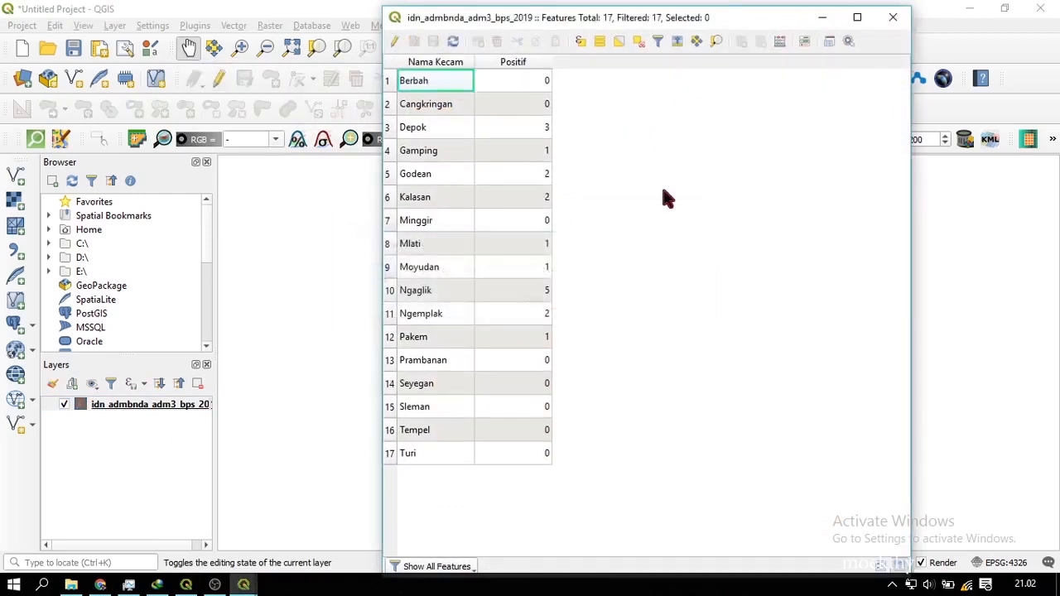
left_click(906, 25)
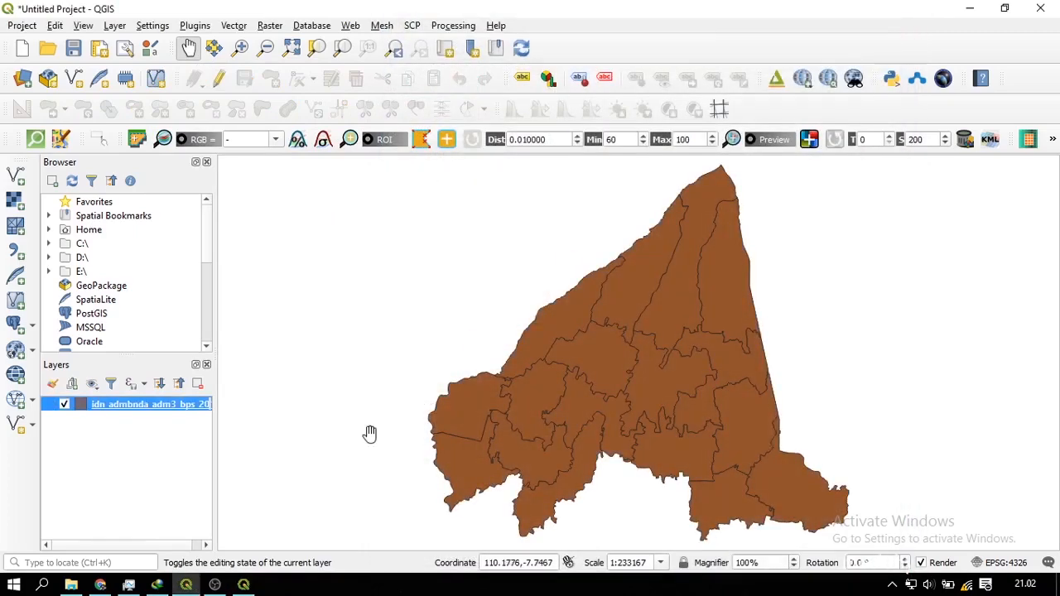
- Give the layer Graduated symbology based on the Positif field and classify the values
right_click(173, 414)
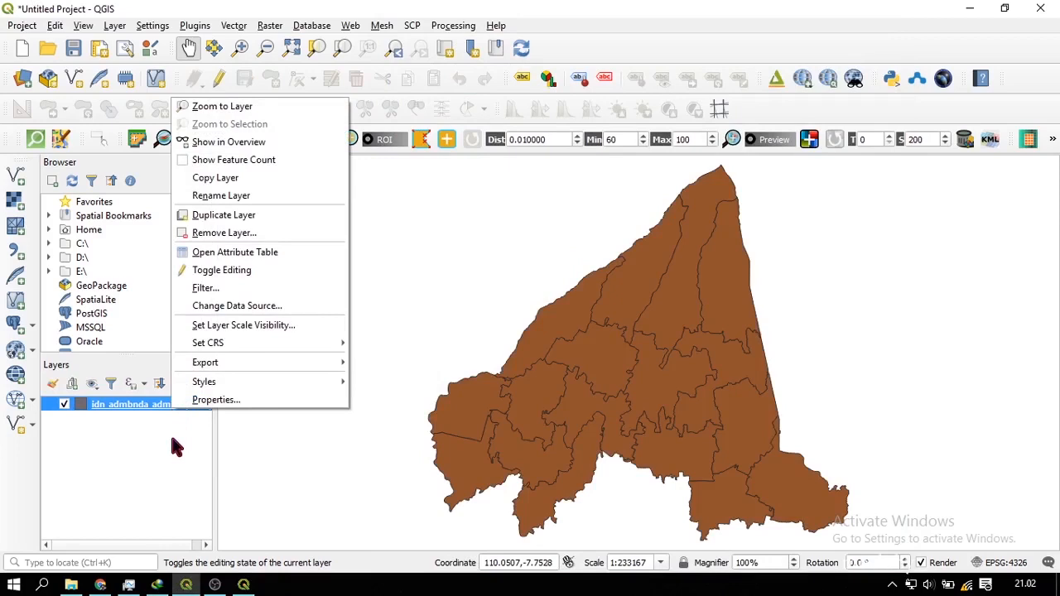
left_click(230, 405)
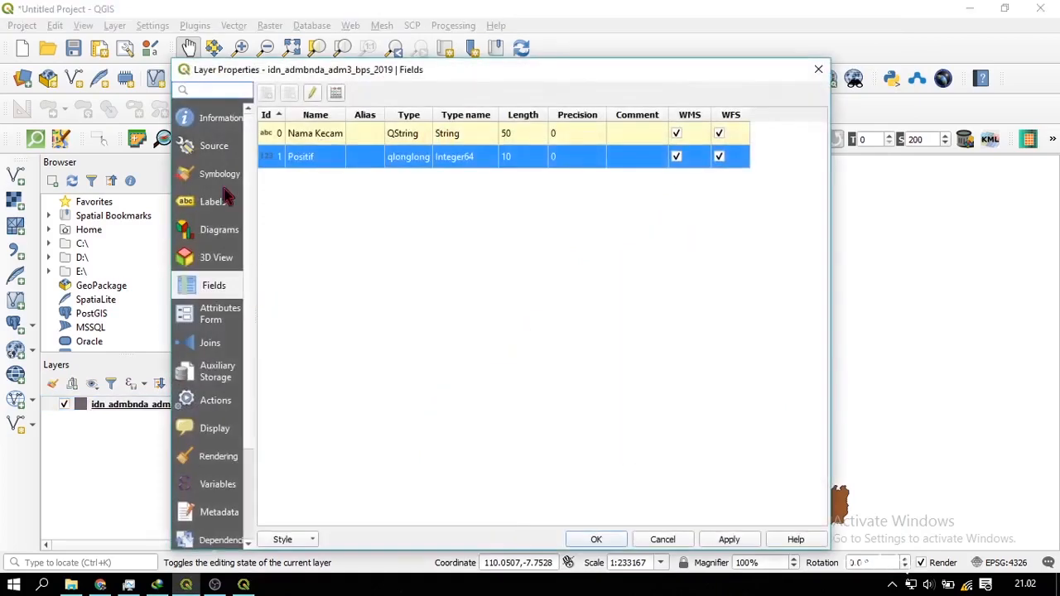
left_click(211, 175)
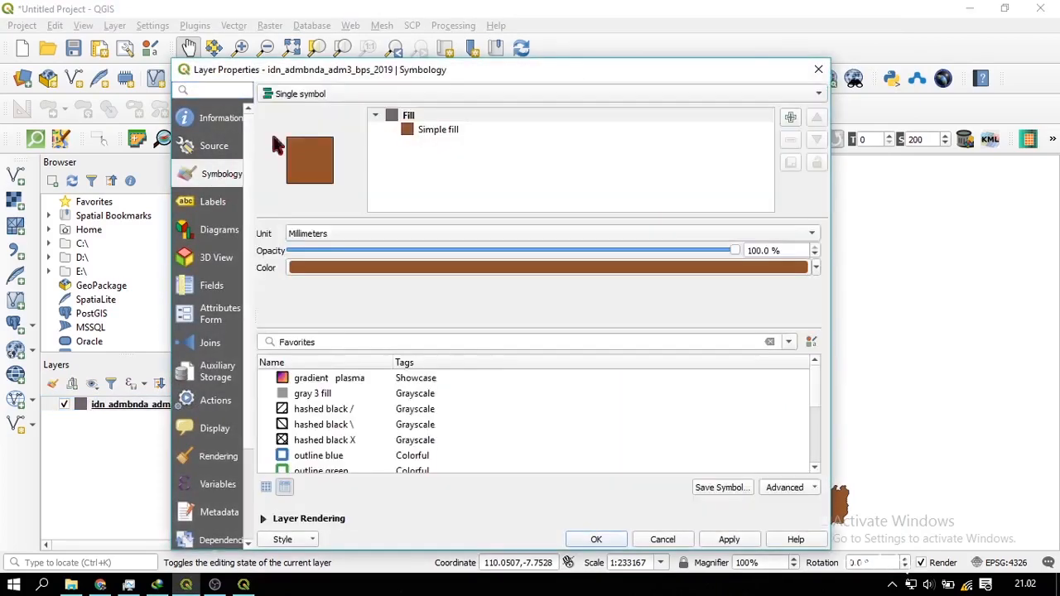
left_click(476, 92)
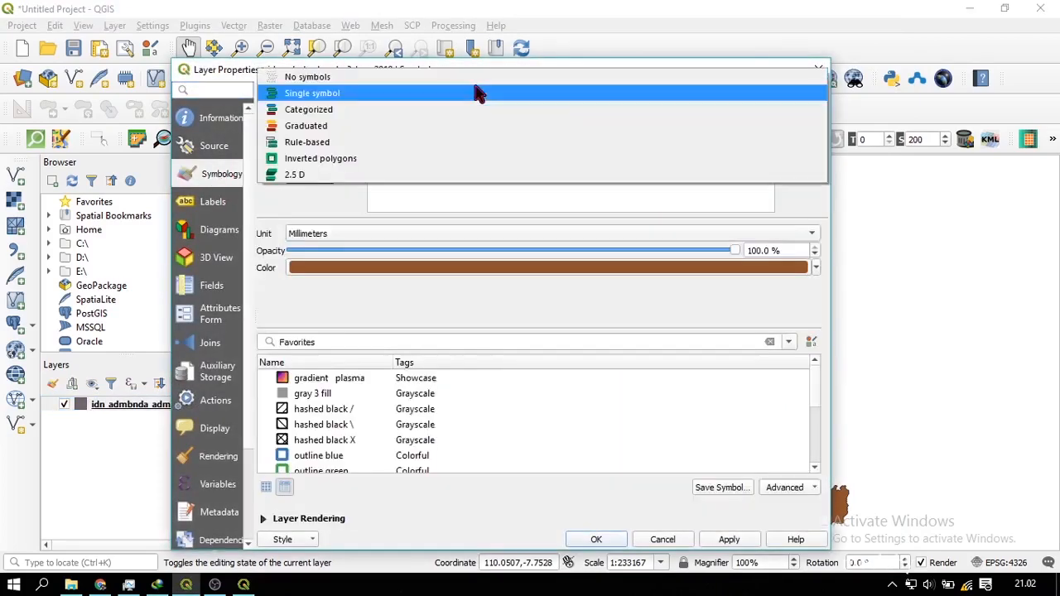
left_click(358, 129)
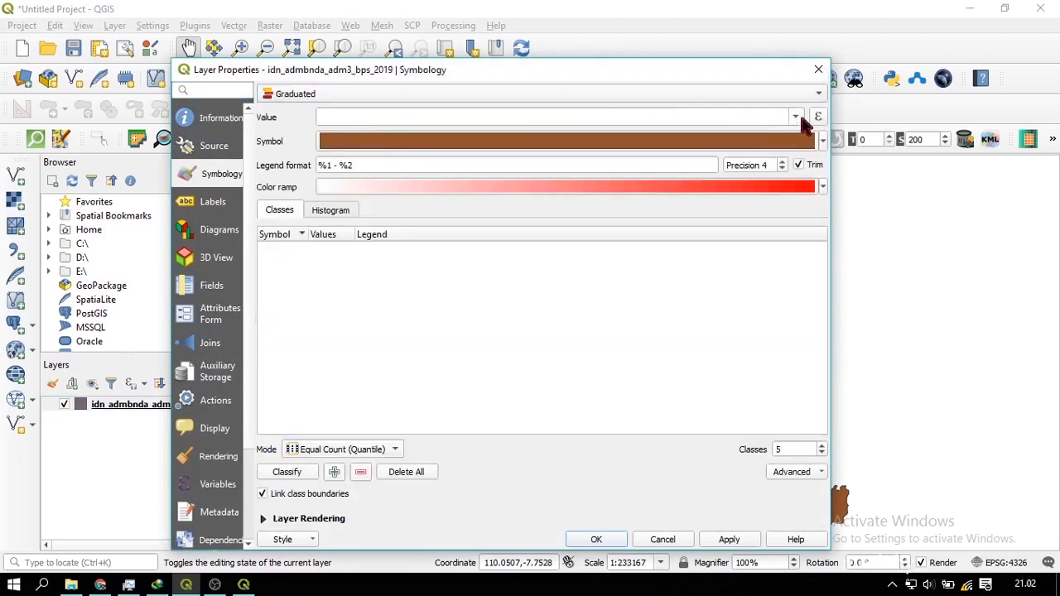
left_click(795, 117)
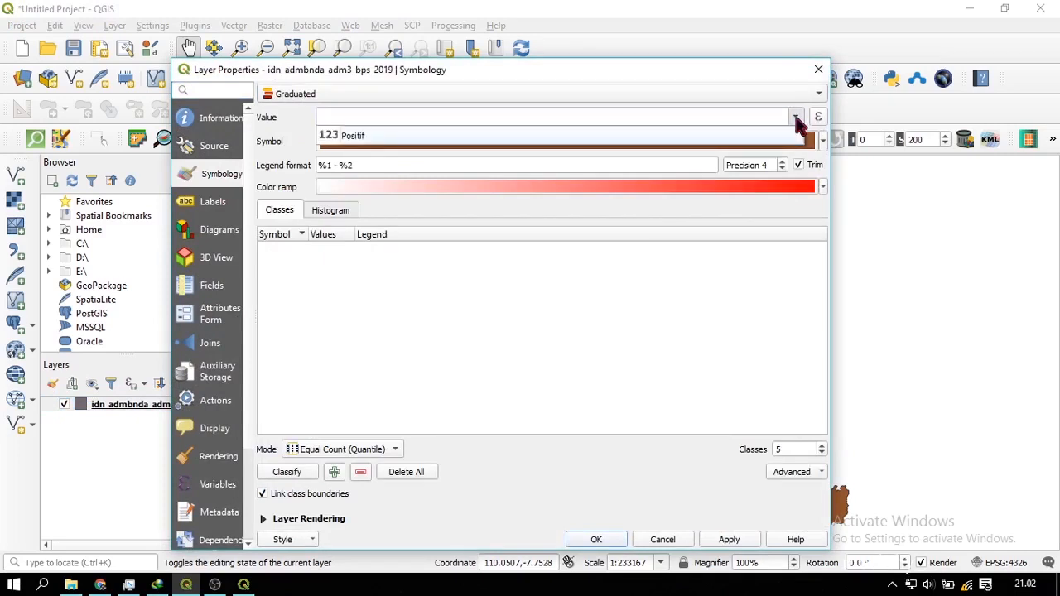
left_click(755, 147)
left_click(788, 119)
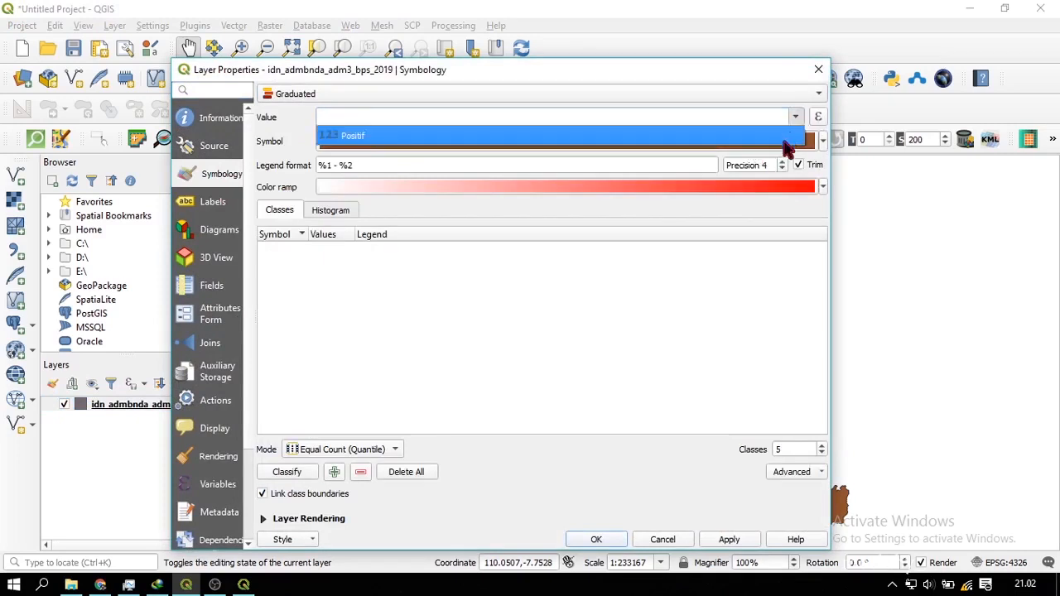
left_click(766, 137)
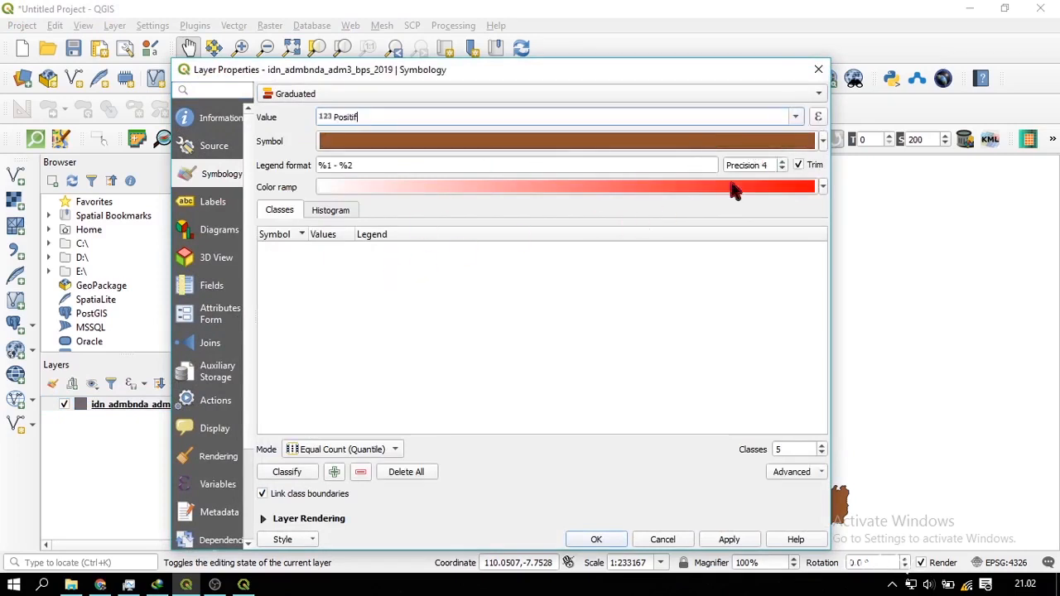
left_click(287, 474)
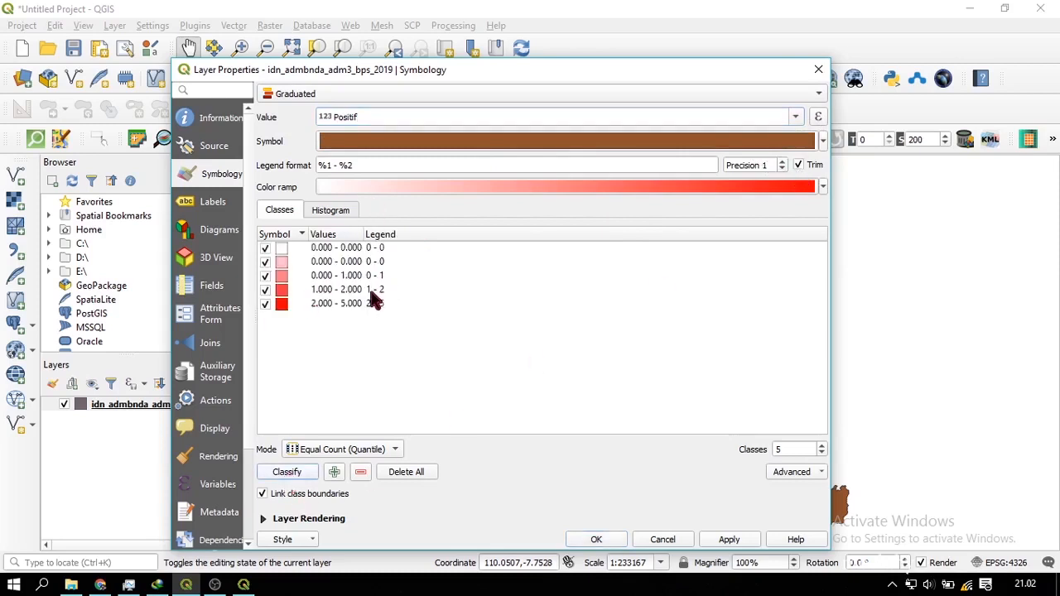
- Reduce the legend precision of the Equal Count (Quantile) classes to -2
left_click(781, 169)
left_click(781, 169)
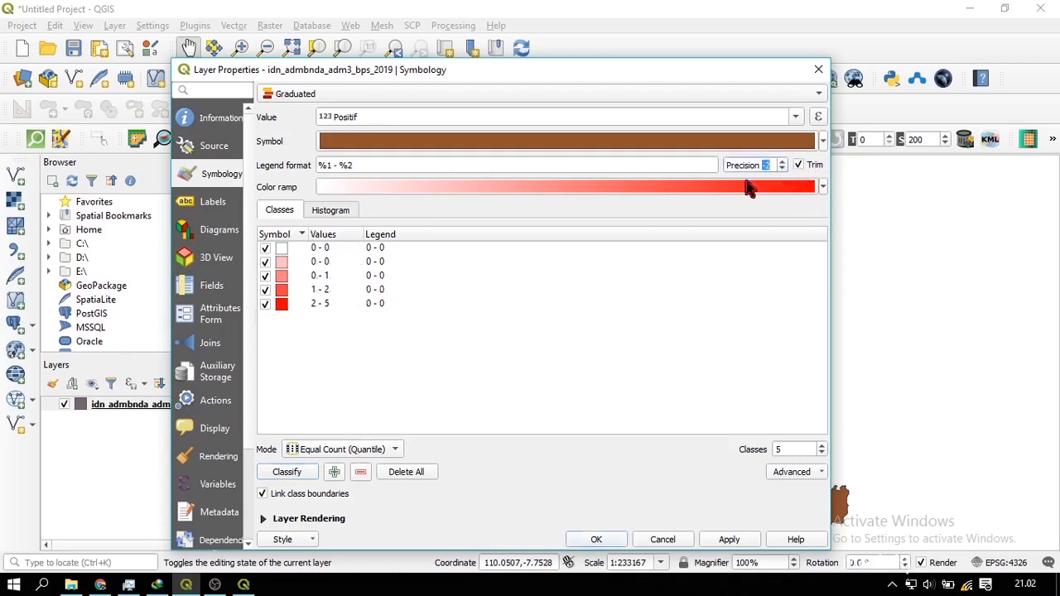
left_click(747, 289)
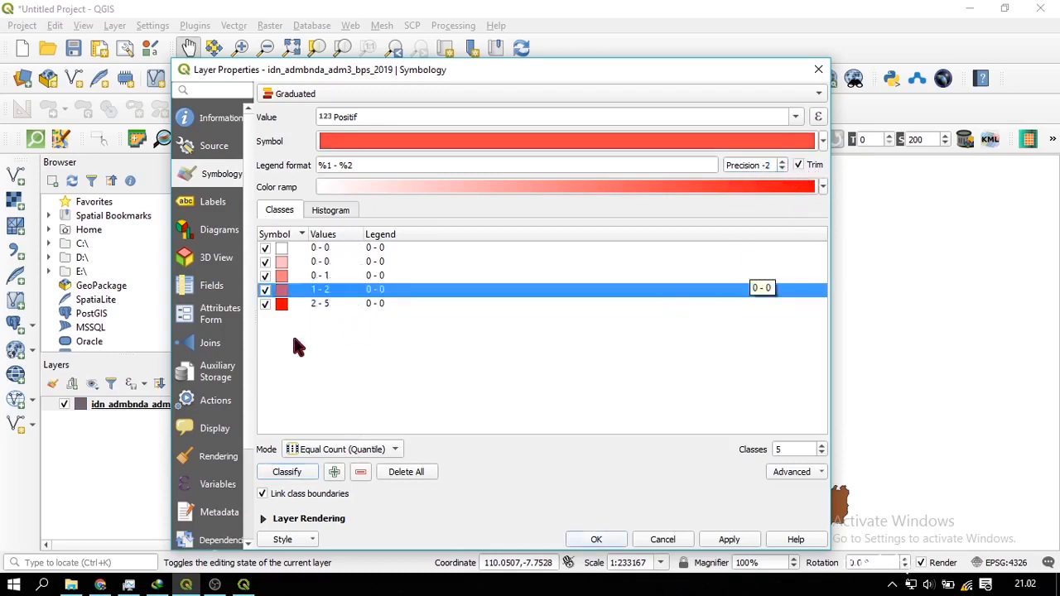
left_click(475, 352)
- Try the Natural Breaks (Jenks), Equal Count (Quantile) and Standard Deviation classification modes for the Positif classes
left_click(345, 450)
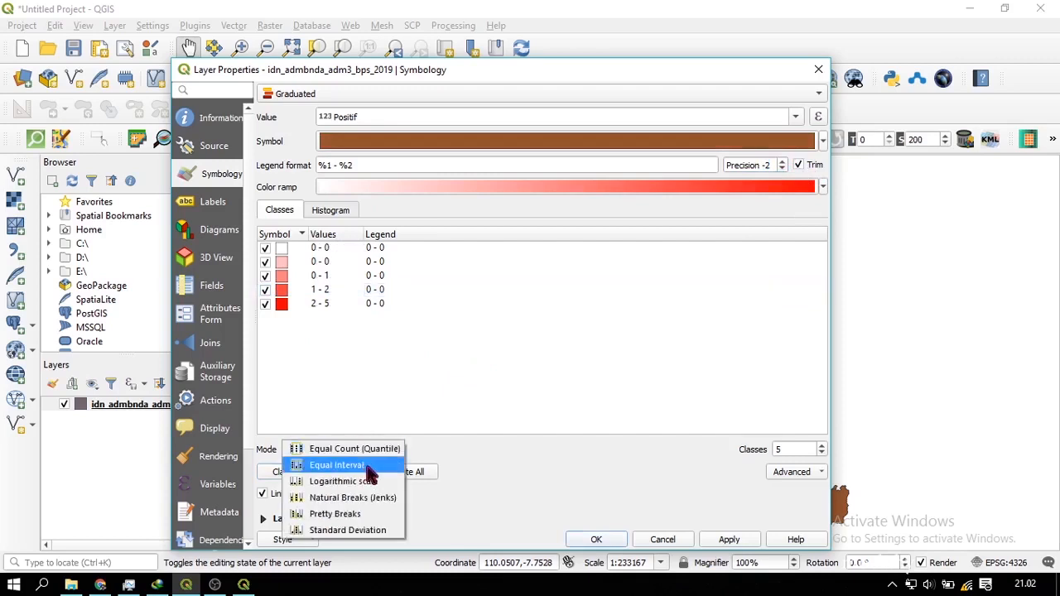
left_click(372, 498)
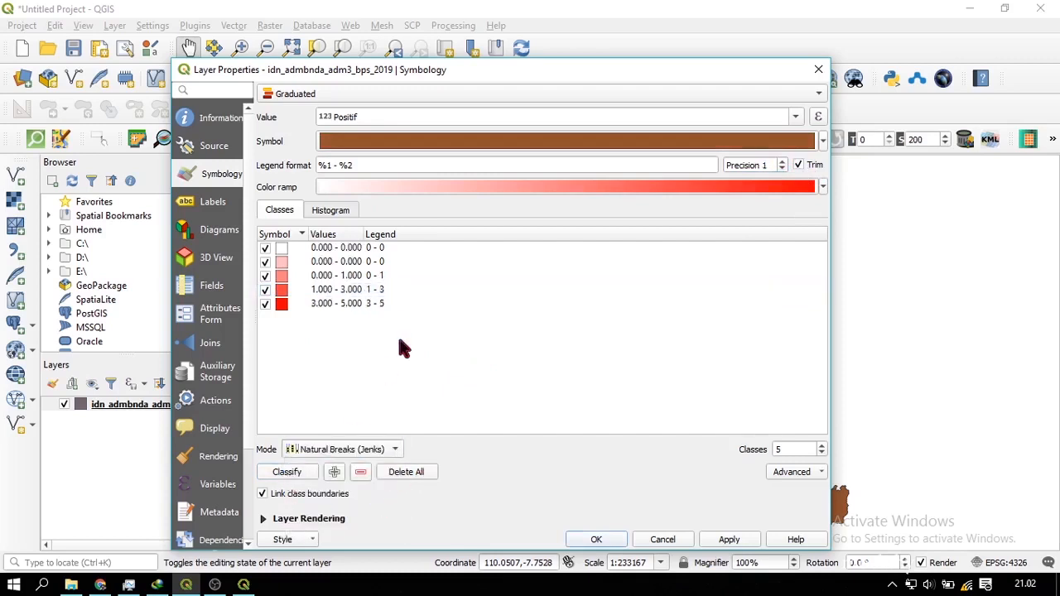
left_click(346, 453)
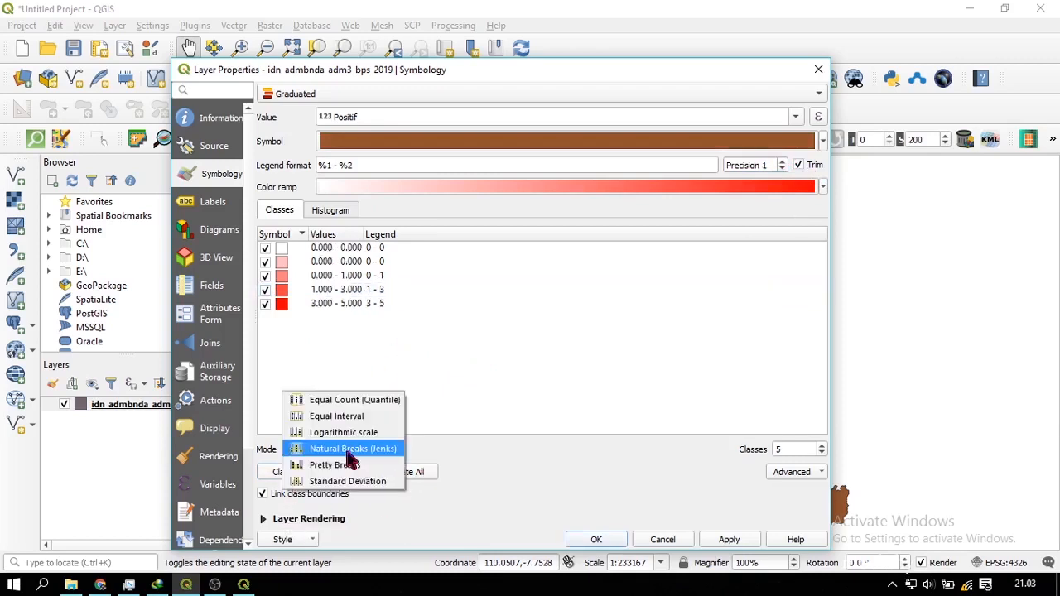
left_click(362, 401)
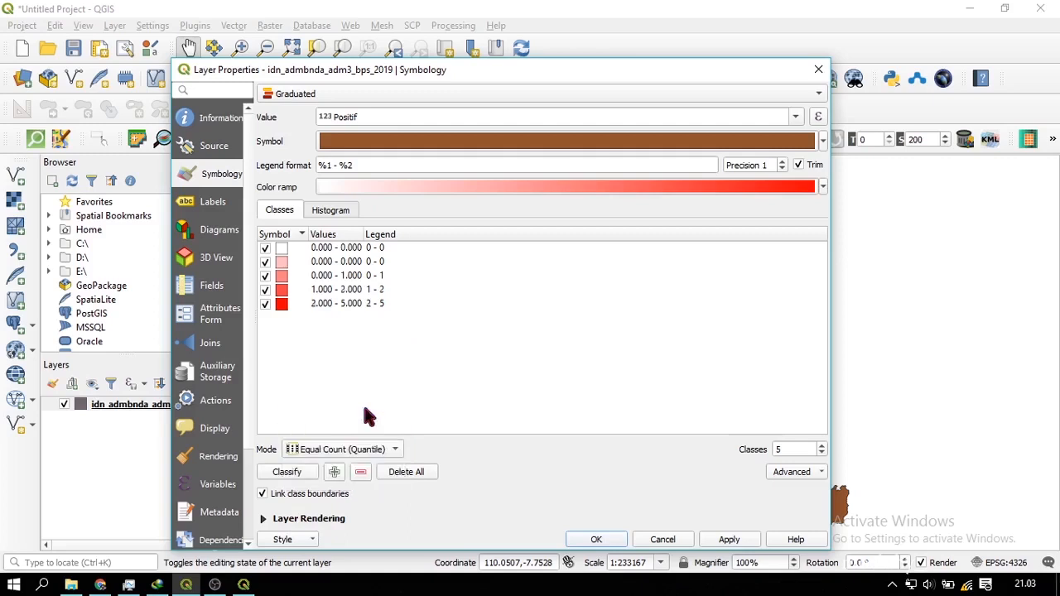
left_click(344, 448)
left_click(364, 498)
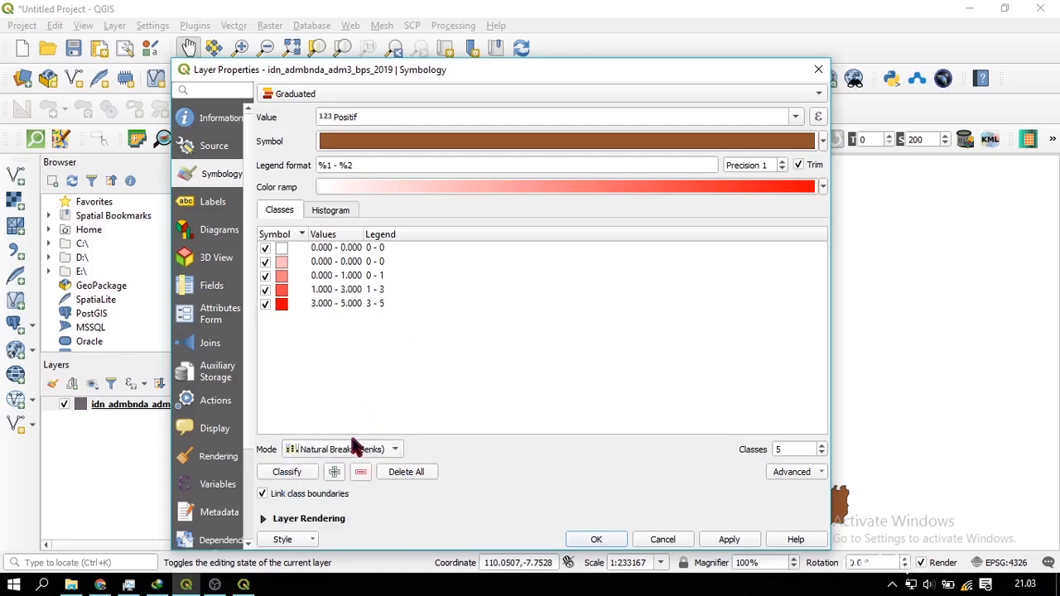
left_click(355, 445)
left_click(356, 480)
- Set the classification mode of the Positif classes to Pretty Breaks
left_click(356, 430)
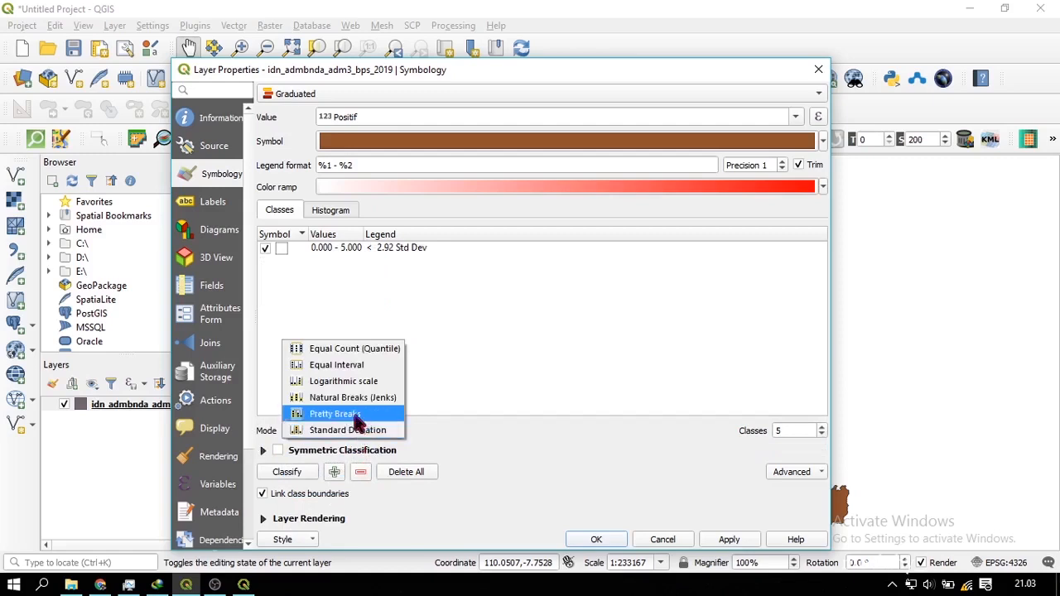
left_click(351, 413)
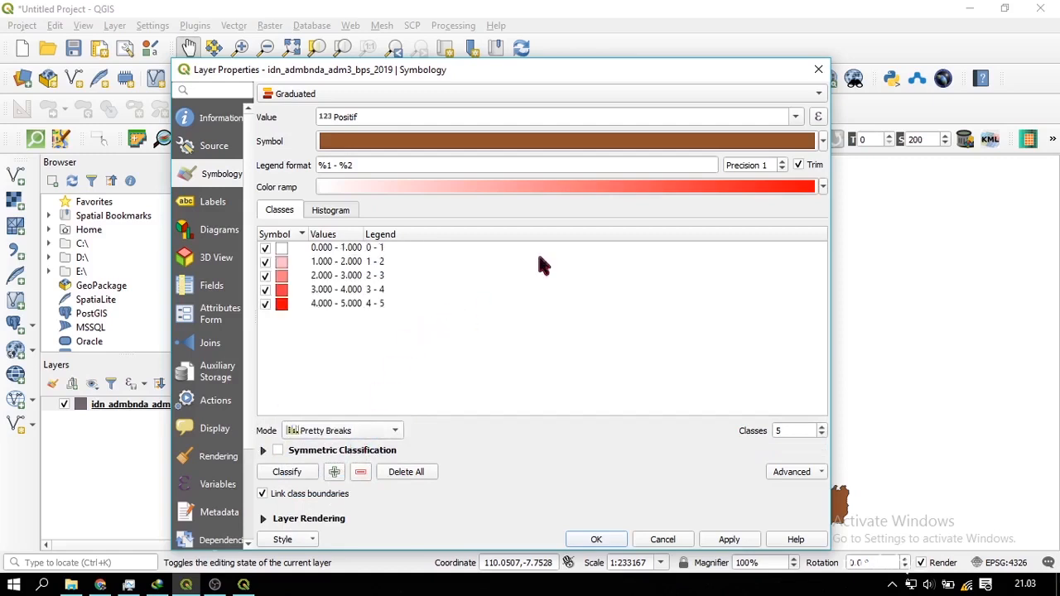
- Lower the legend precision of the Pretty Breaks classes to -2
left_click(781, 169)
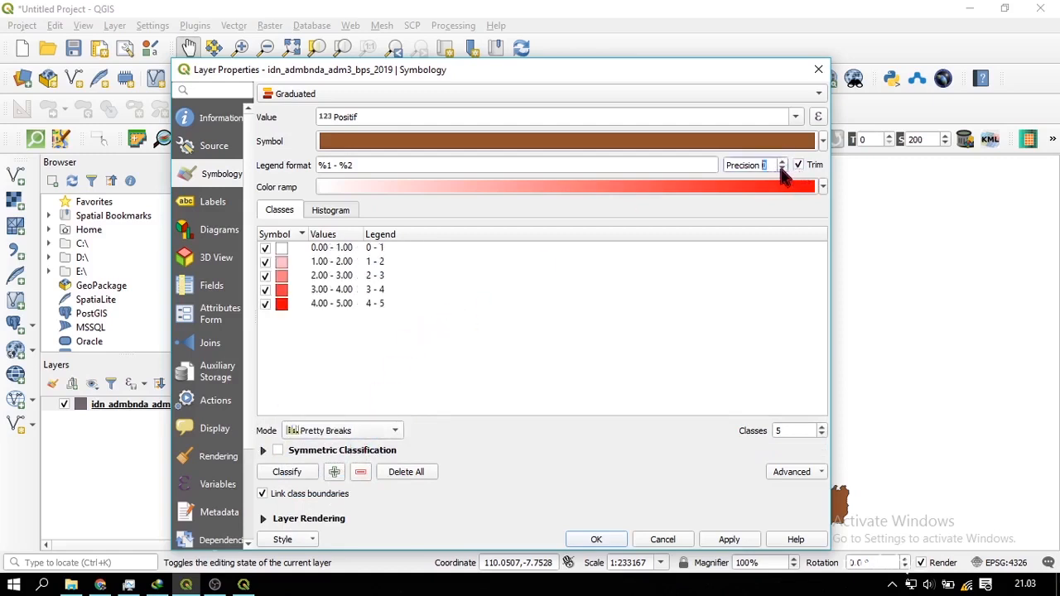
left_click(781, 170)
left_click(780, 169)
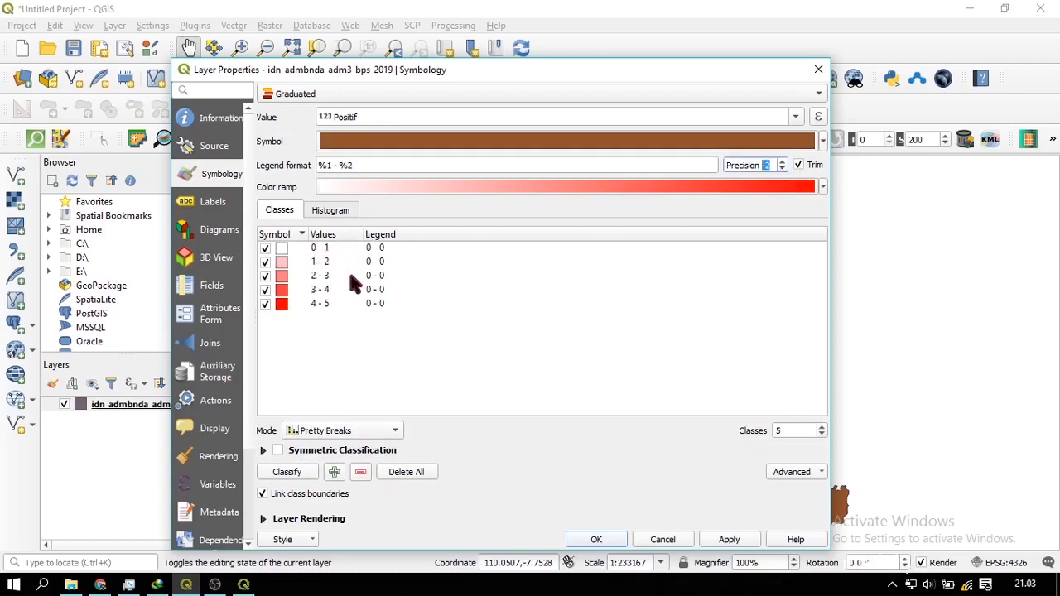
left_click(378, 380)
- Set the upper bound of the first class to 0 and of the second class to 1
double_click(331, 248)
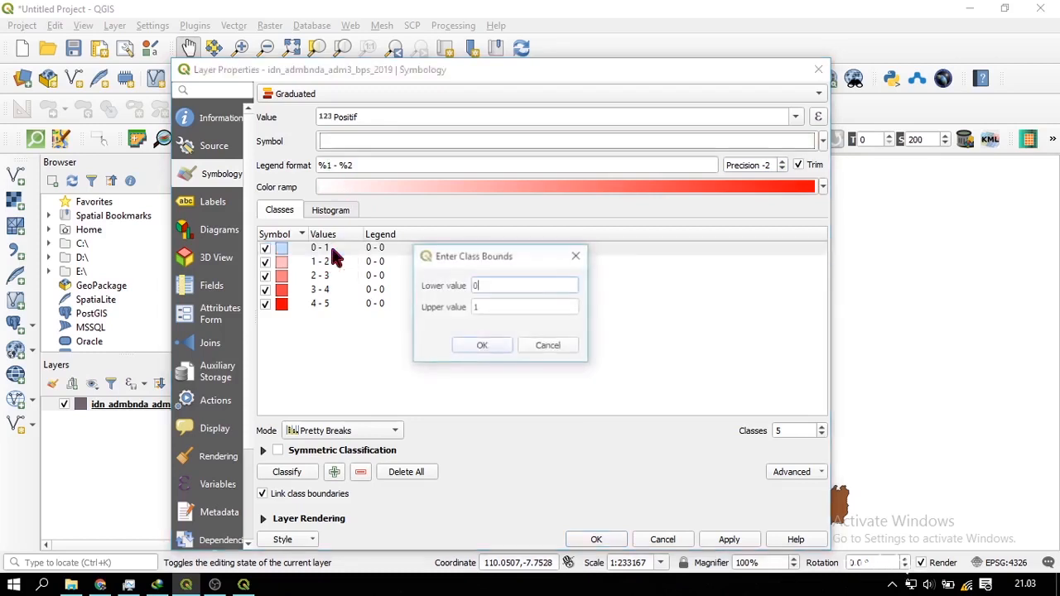
key("Tab")
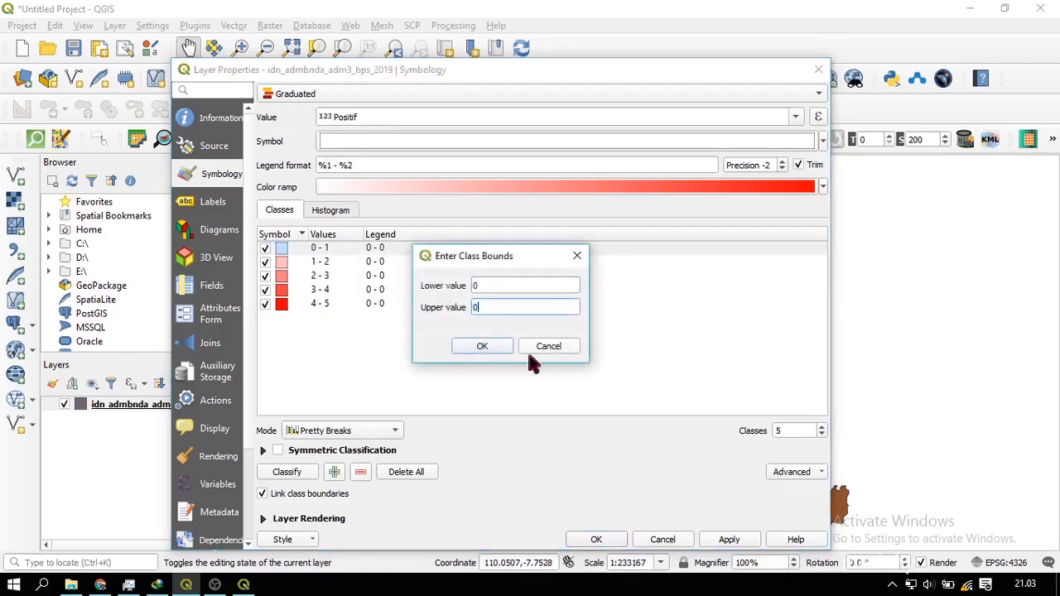
type("0")
left_click(487, 344)
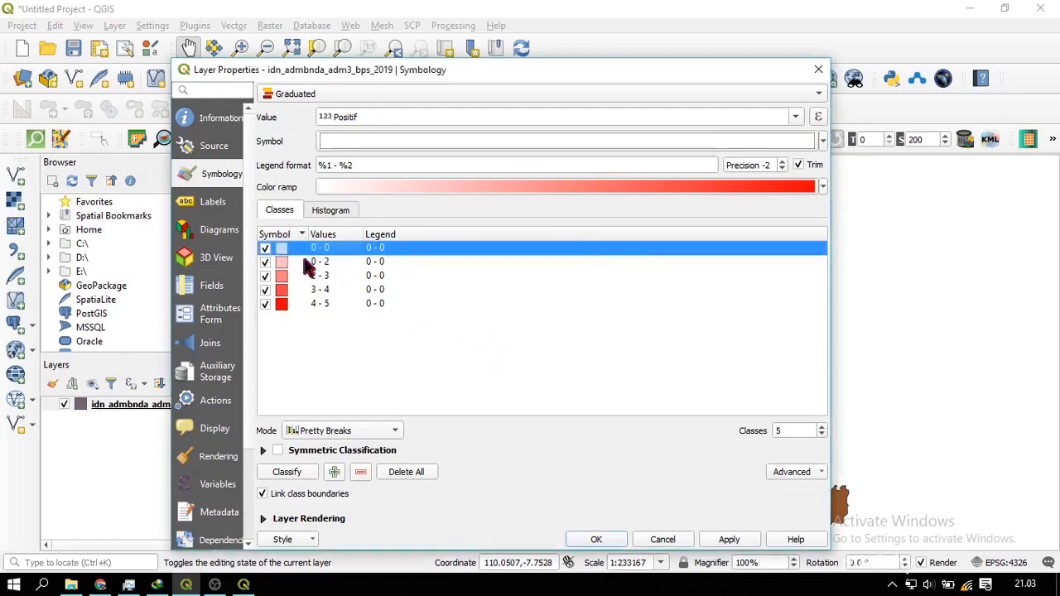
left_click(351, 385)
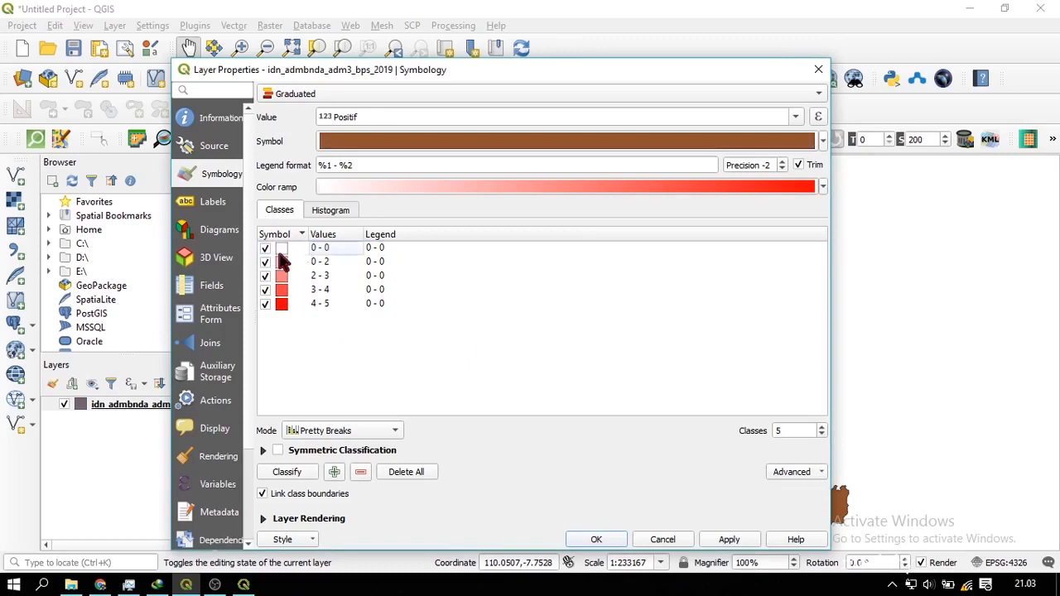
double_click(331, 261)
key("Tab")
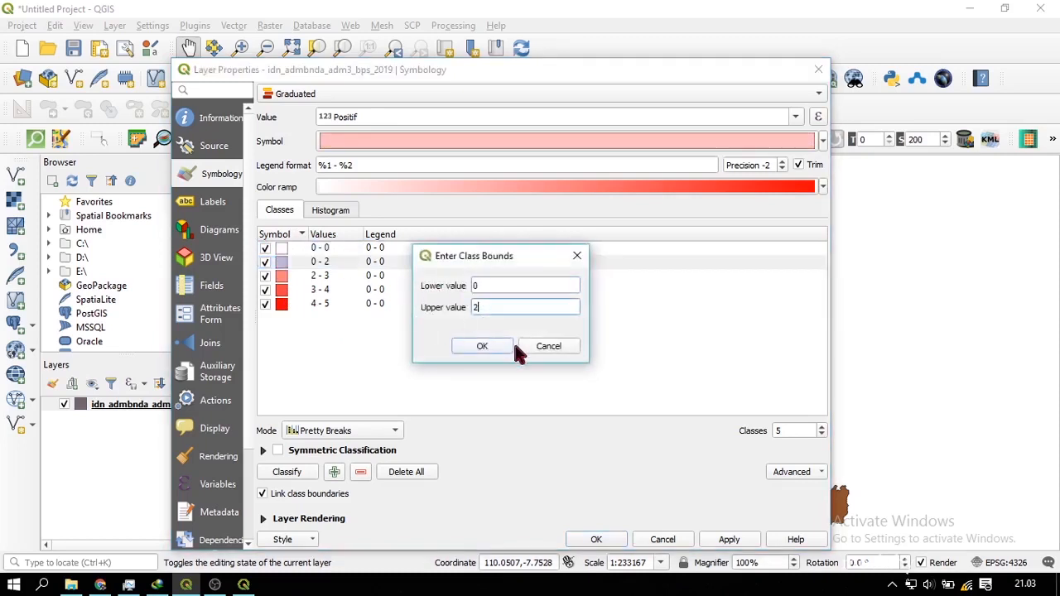
type("1")
left_click(483, 345)
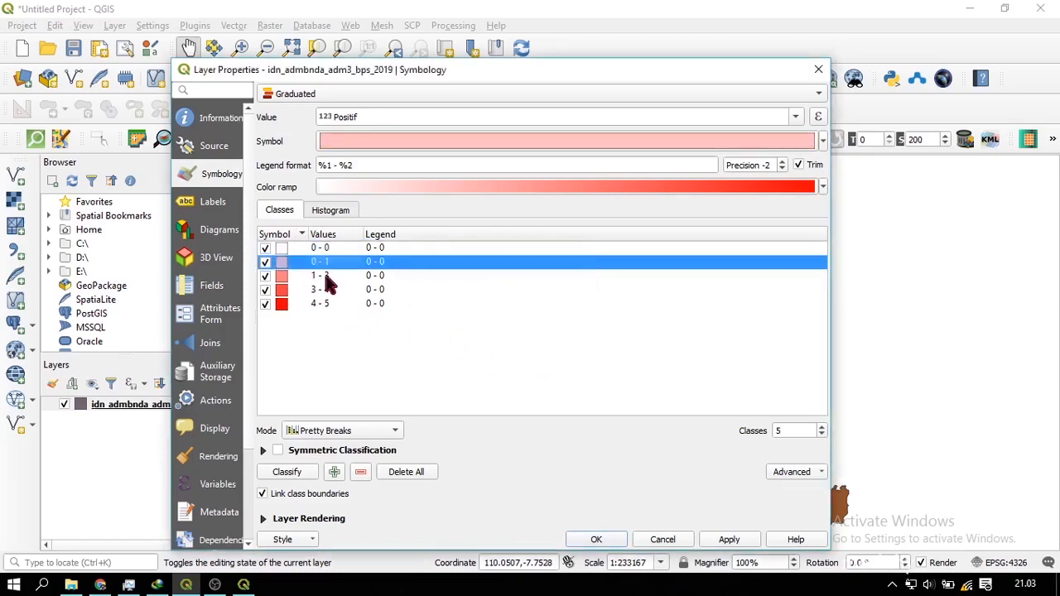
- Set the upper bound of the third class to 2 and of the fourth class to 3
double_click(327, 276)
key("Tab")
type("2")
left_click(481, 345)
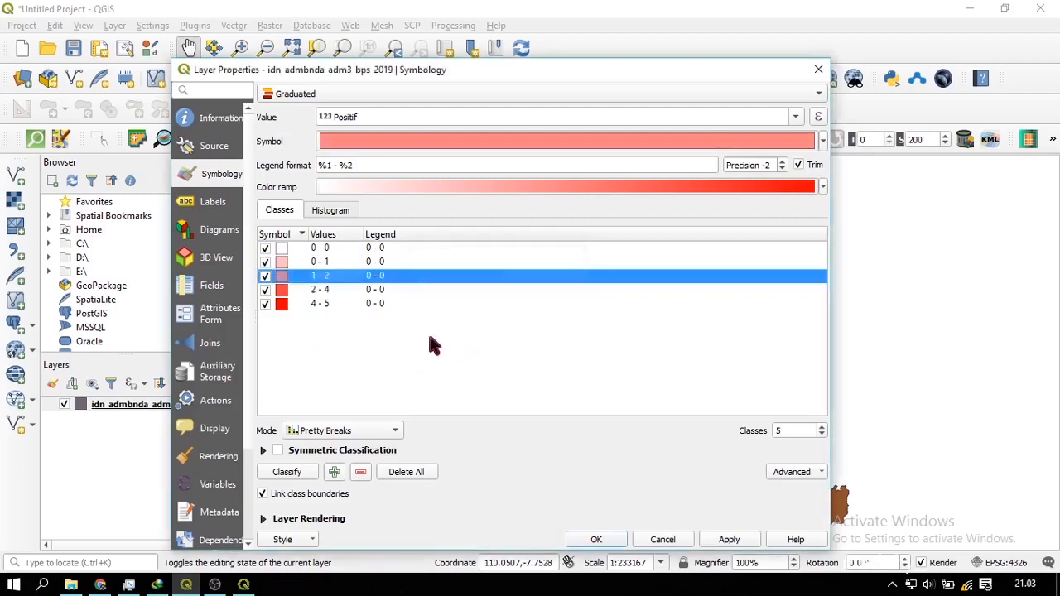
double_click(327, 289)
key("Tab")
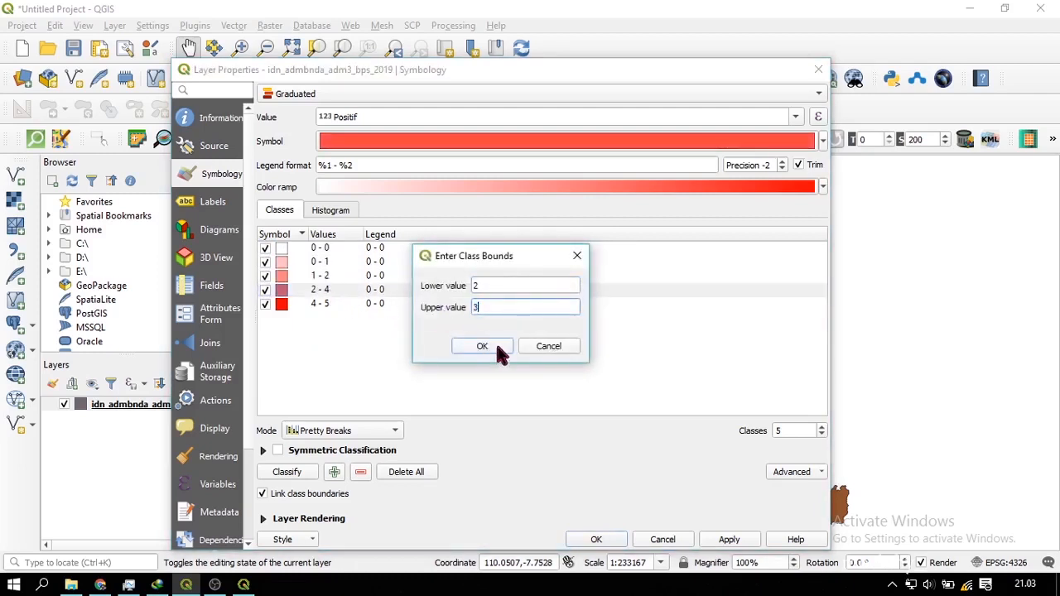
left_click(496, 348)
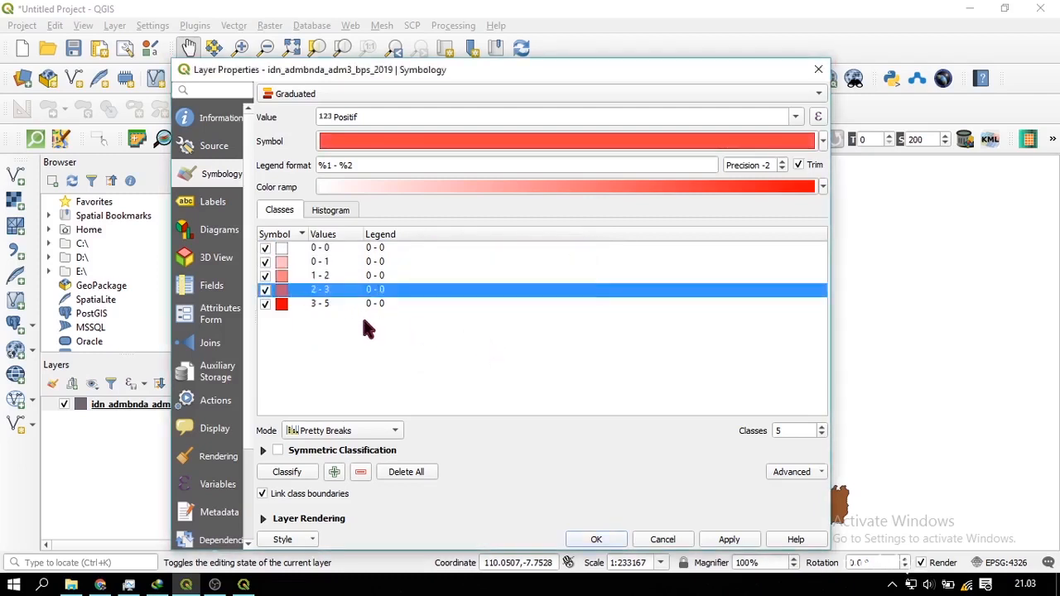
- Set the number of Positif classes to 6
left_click(824, 427)
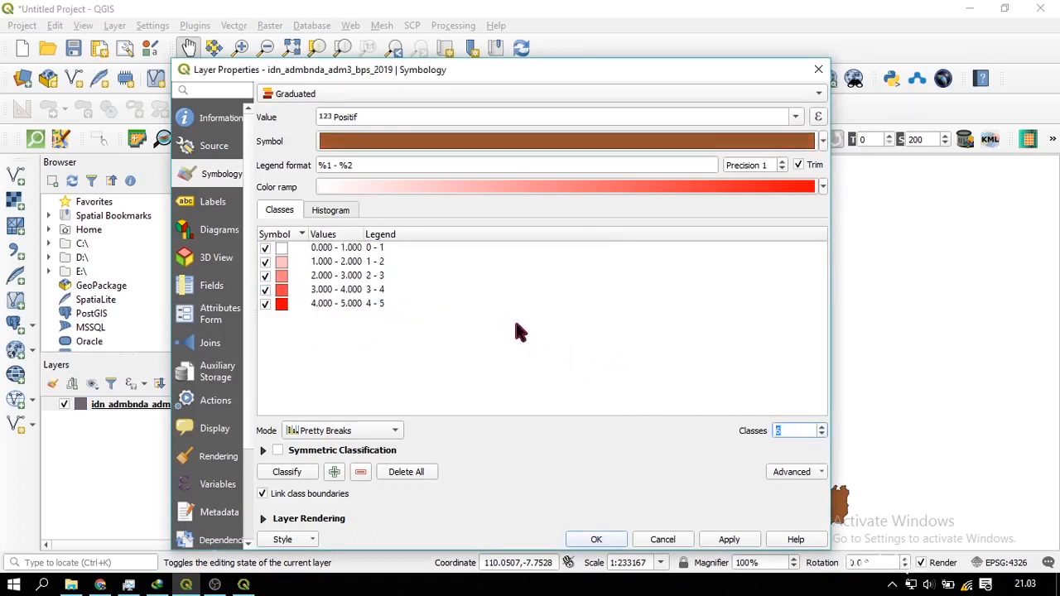
- Set the upper bounds of the first three Pretty Breaks classes to 0, 1 and 2
left_click(356, 254)
double_click(357, 254)
left_click_drag(531, 308, 421, 312)
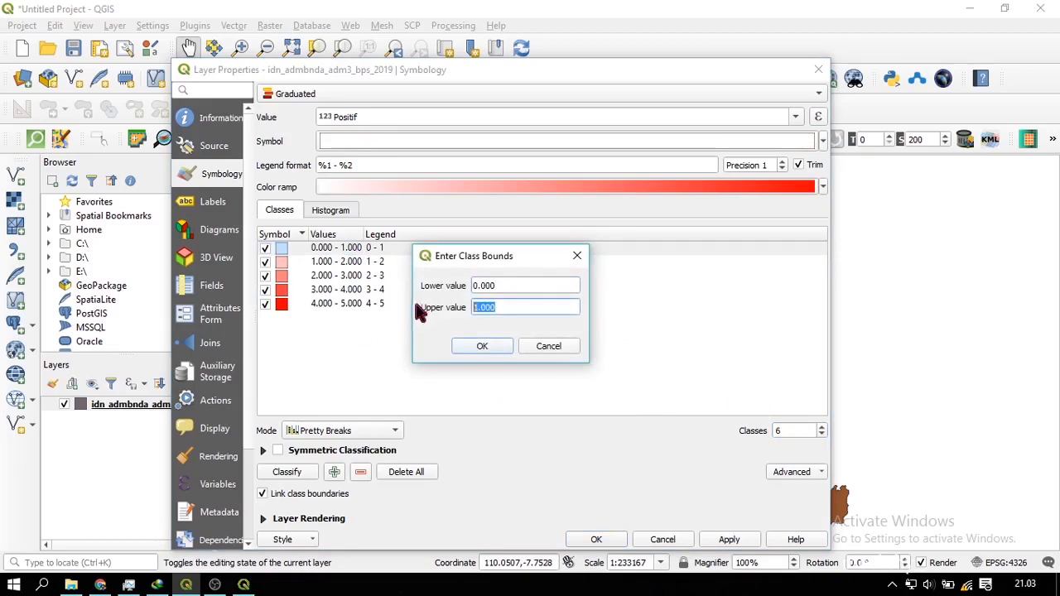
type("0")
left_click(482, 346)
double_click(347, 262)
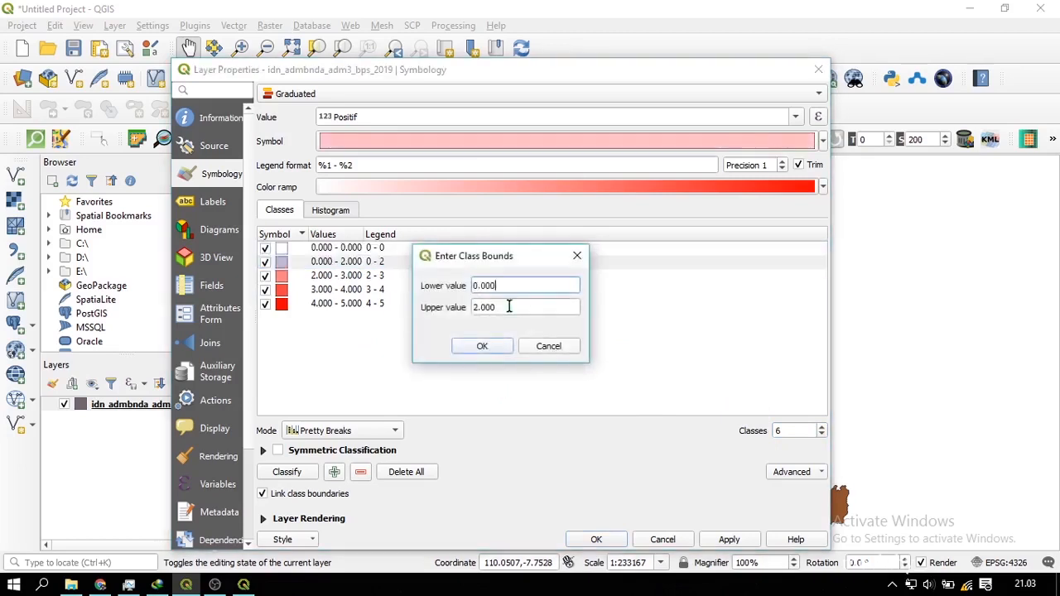
left_click_drag(508, 306, 449, 303)
type("1")
left_click(482, 346)
double_click(352, 276)
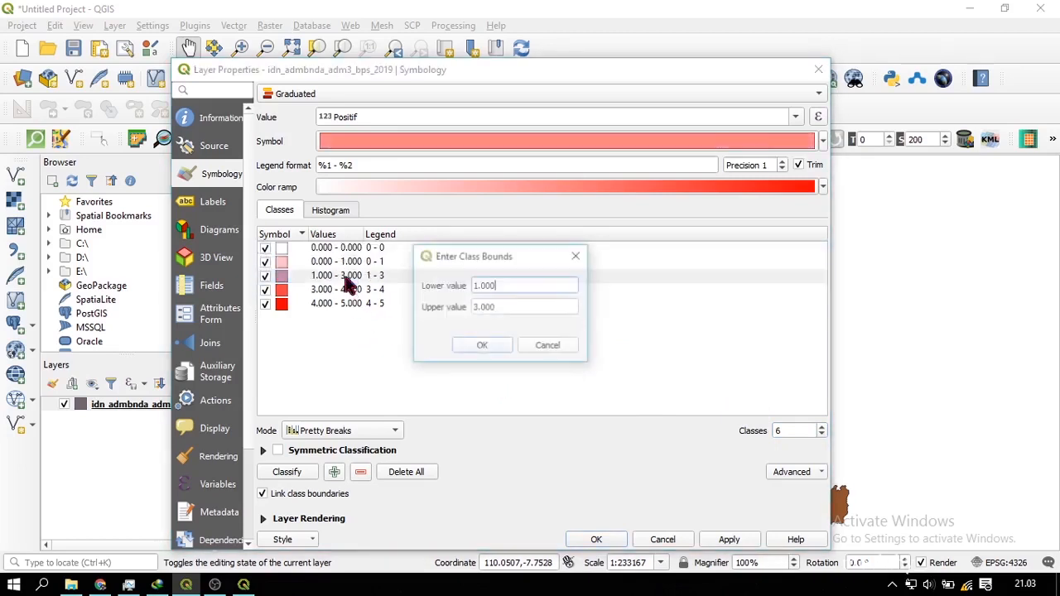
left_click_drag(522, 309, 428, 306)
type("2")
left_click(484, 346)
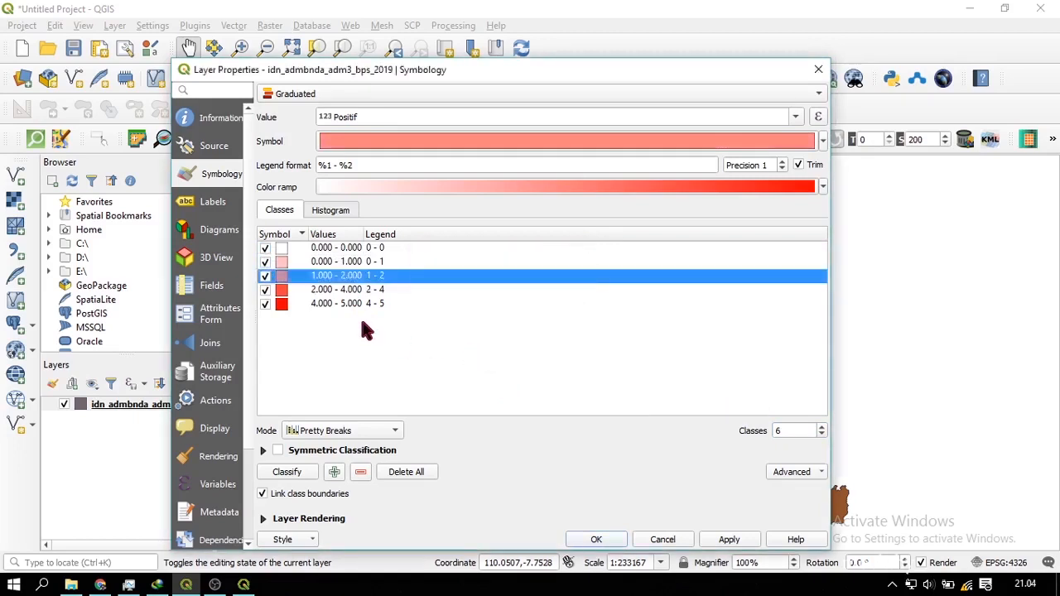
- Switch the classification mode of the Positif classes to Natural Breaks (Jenks)
left_click(574, 374)
left_click(335, 430)
left_click(370, 417)
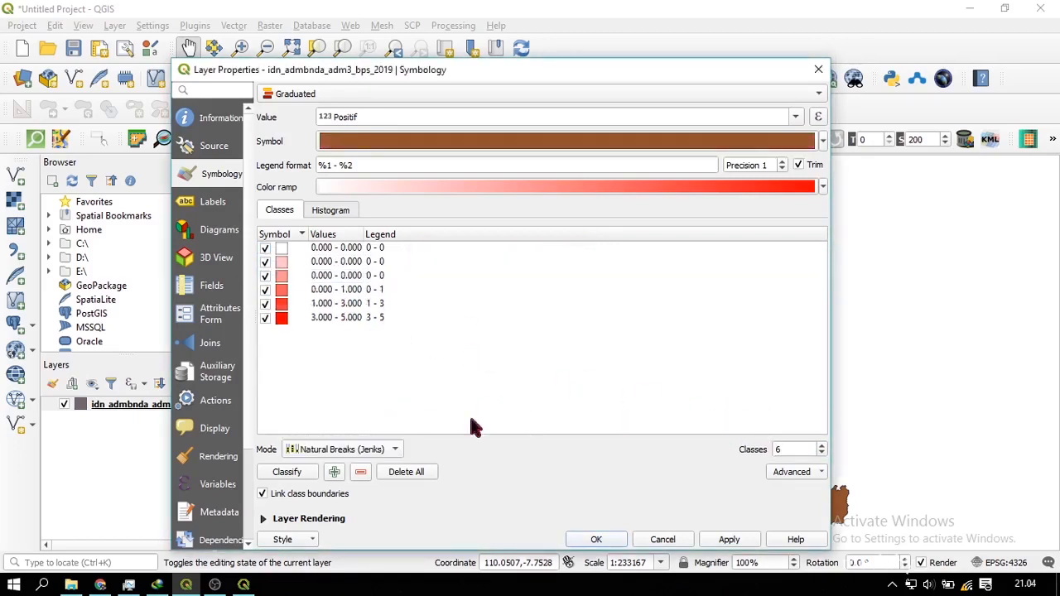
double_click(351, 248)
left_click(483, 346)
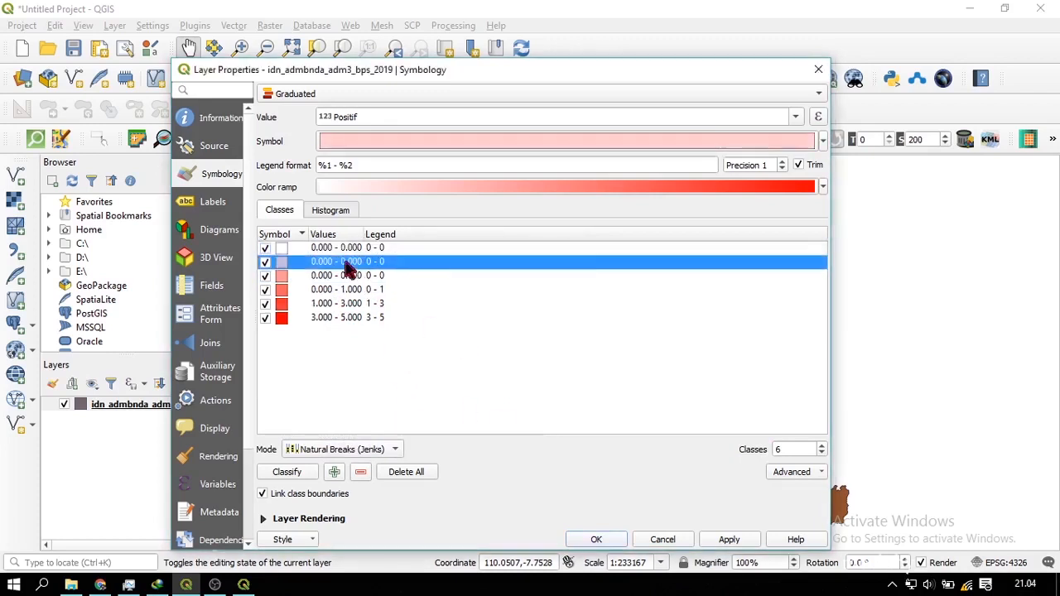
- Set the upper bound of the second Natural Breaks class to 1 and of the third class to 2
double_click(350, 261)
double_click(510, 307)
type("1")
left_click(479, 347)
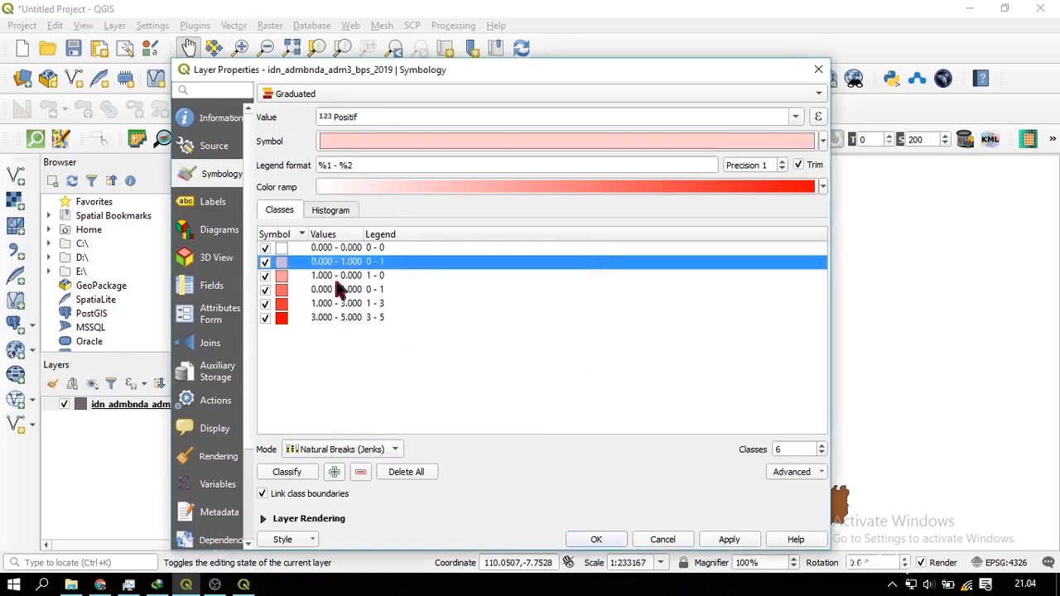
double_click(348, 275)
double_click(487, 307)
type("2")
left_click(482, 346)
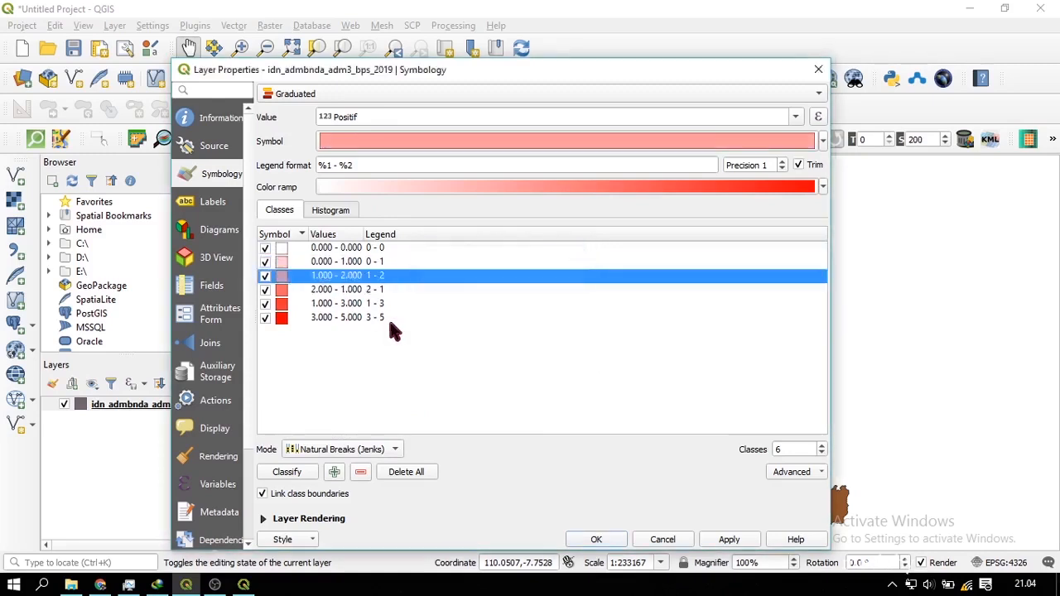
- Set the upper bound of the fourth class to 3 and of the fifth class to 4
double_click(351, 289)
left_click_drag(500, 307, 445, 308)
type("3")
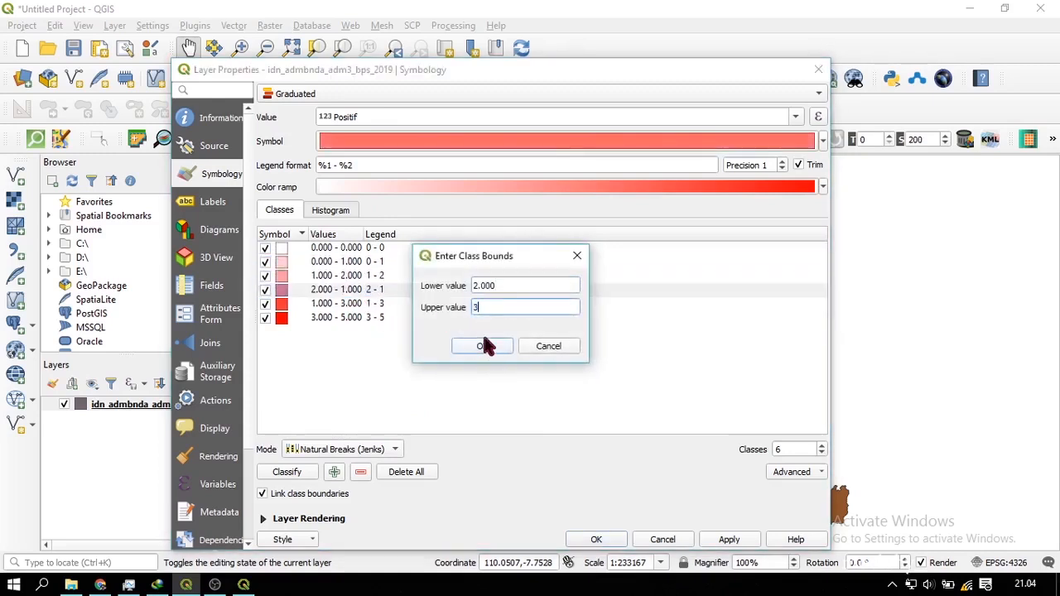
left_click(484, 346)
double_click(356, 303)
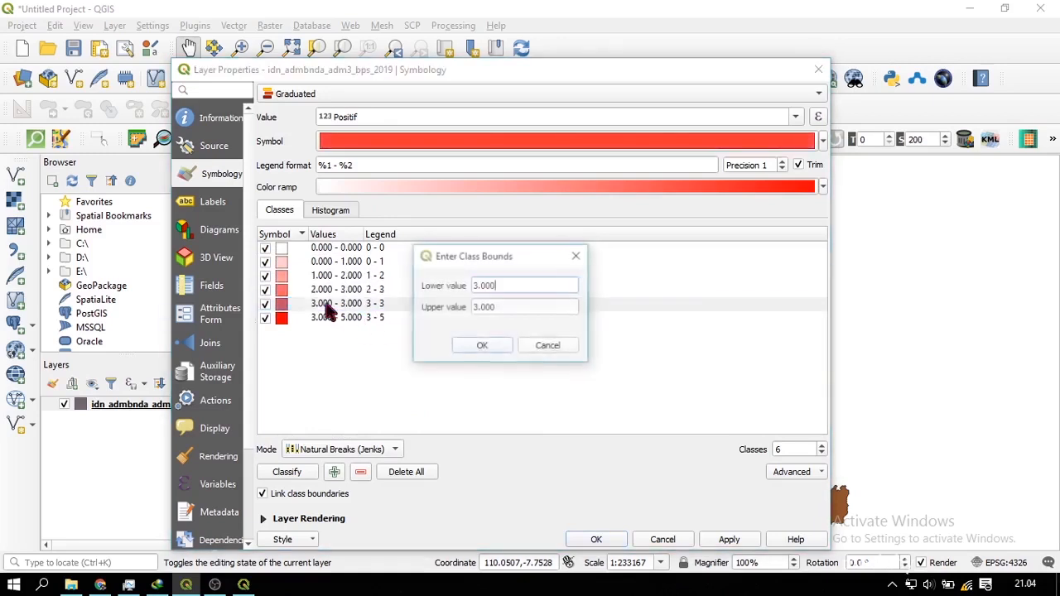
left_click_drag(520, 307, 404, 309)
type("4")
left_click(484, 346)
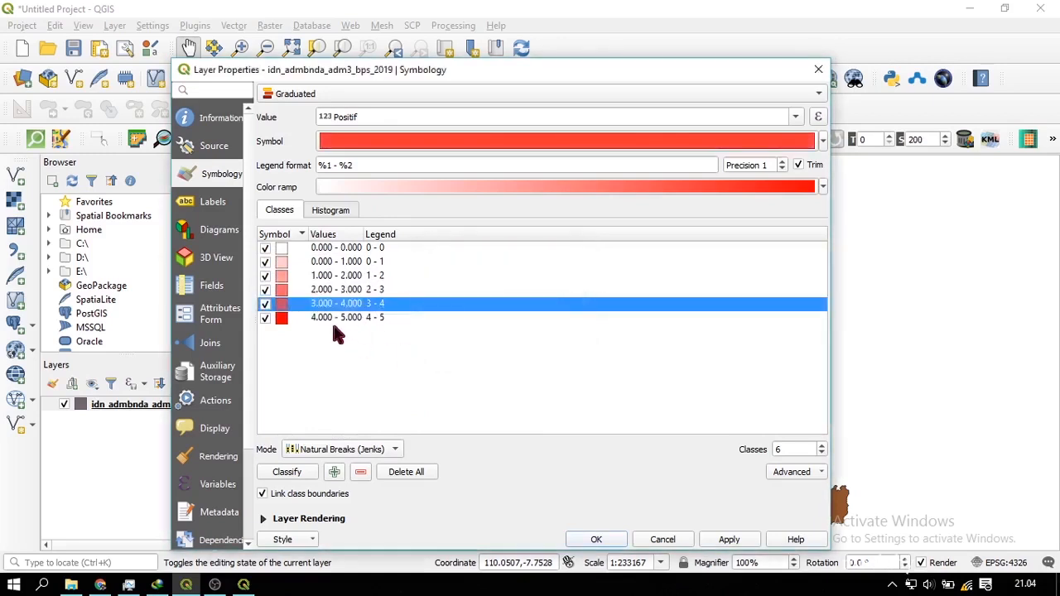
- Change the legend labels of the first three classes to 0, 1 and 2
double_click(384, 248)
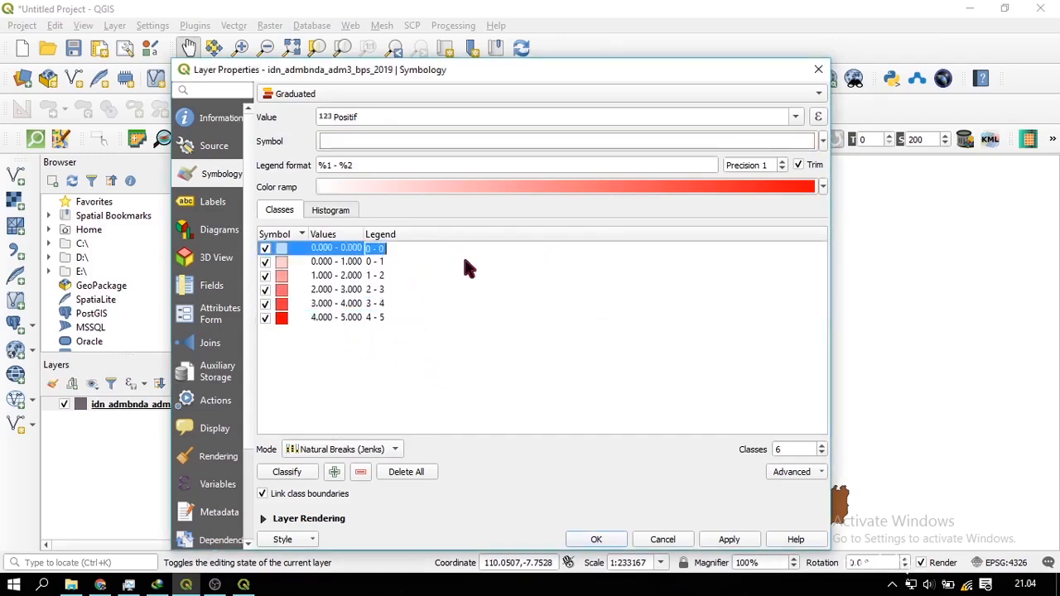
type("0")
key("Return")
double_click(377, 262)
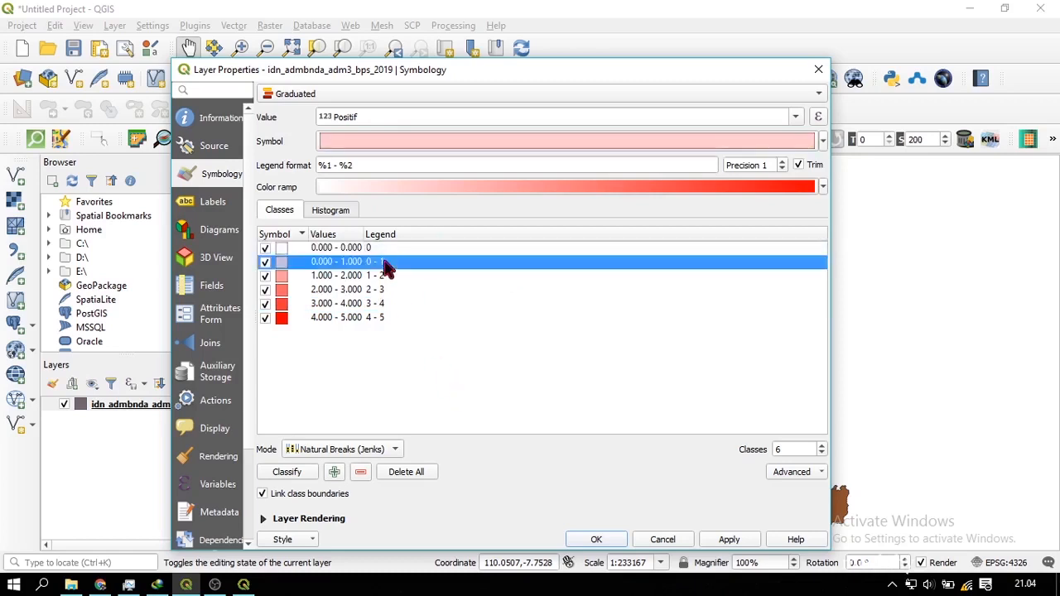
type("1")
key("Return")
double_click(383, 276)
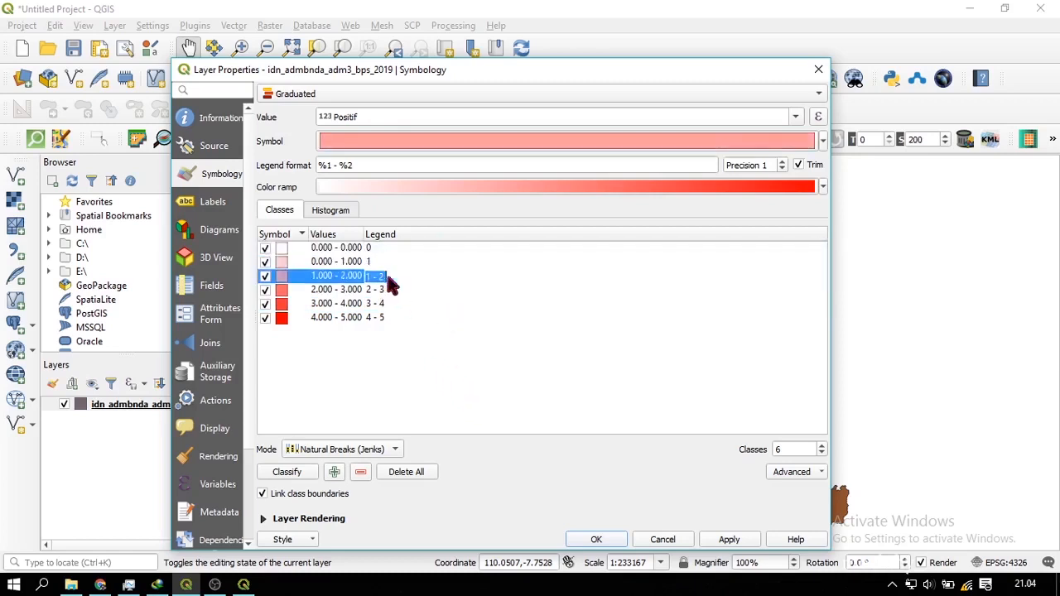
type("2")
key("Return")
- Change the legend labels of the last three classes to 3, 4 and 5, and apply the styling
left_click(385, 290)
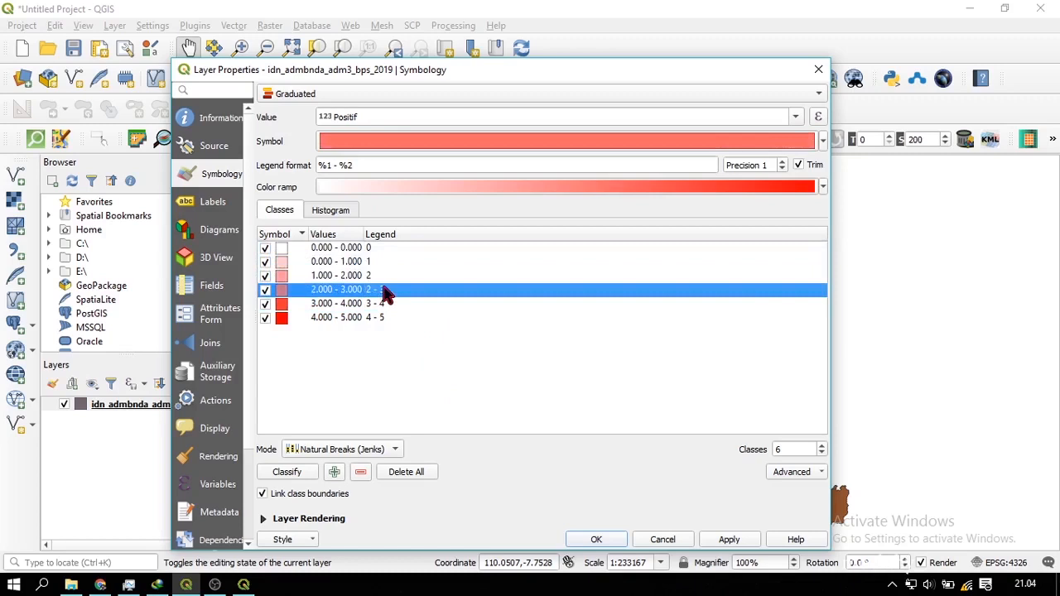
double_click(385, 291)
type("3")
key("Return")
double_click(384, 304)
type("4")
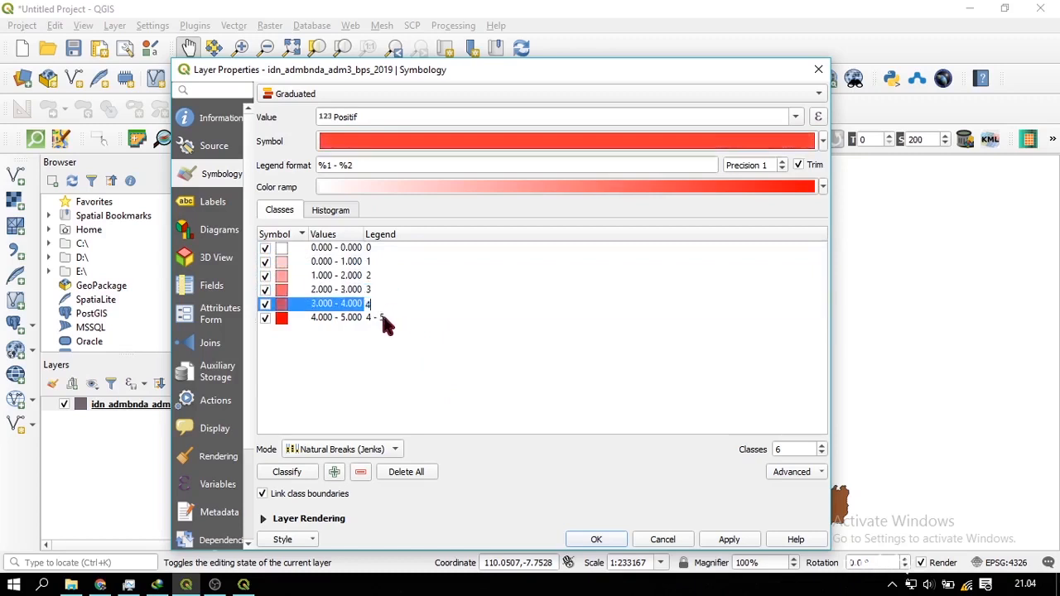
key("Return")
double_click(385, 318)
type("5")
key("Return")
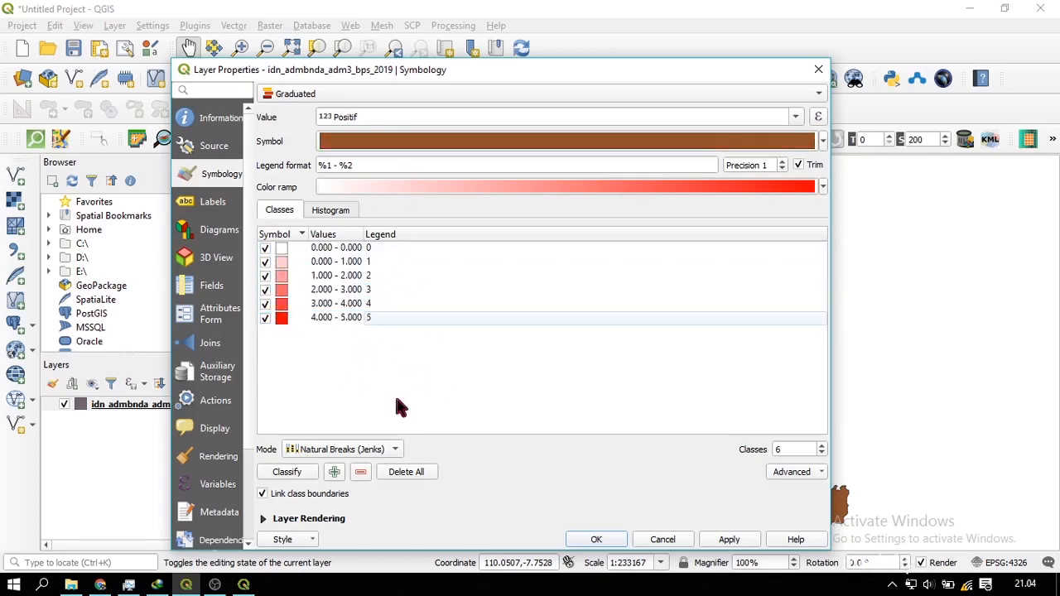
left_click(740, 543)
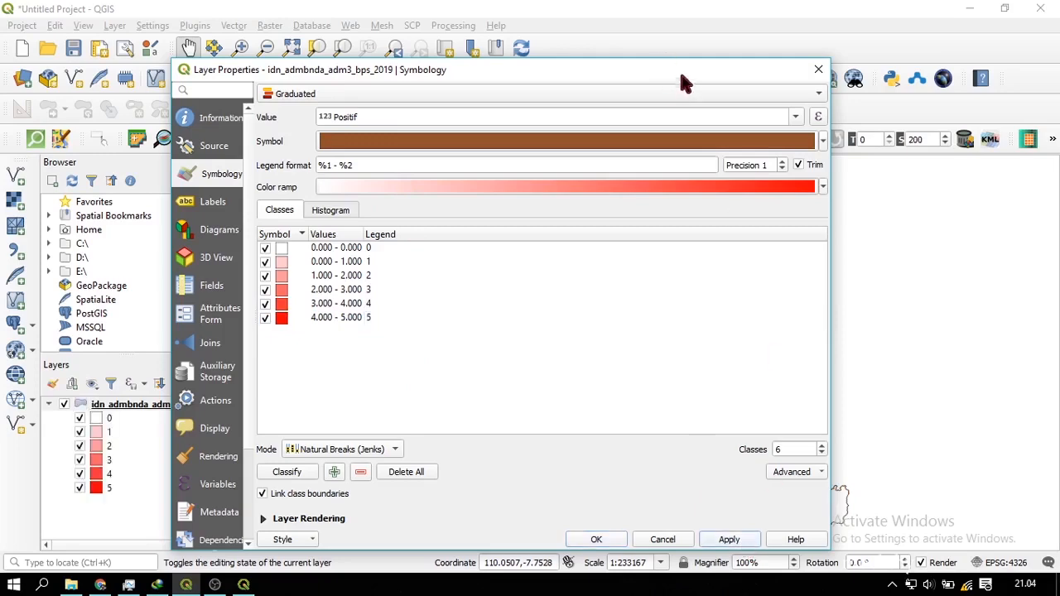
- Color the classes with the inverted Spectral ramp and apply the symbology to the layer
left_click_drag(680, 75, 610, 43)
left_click(579, 157)
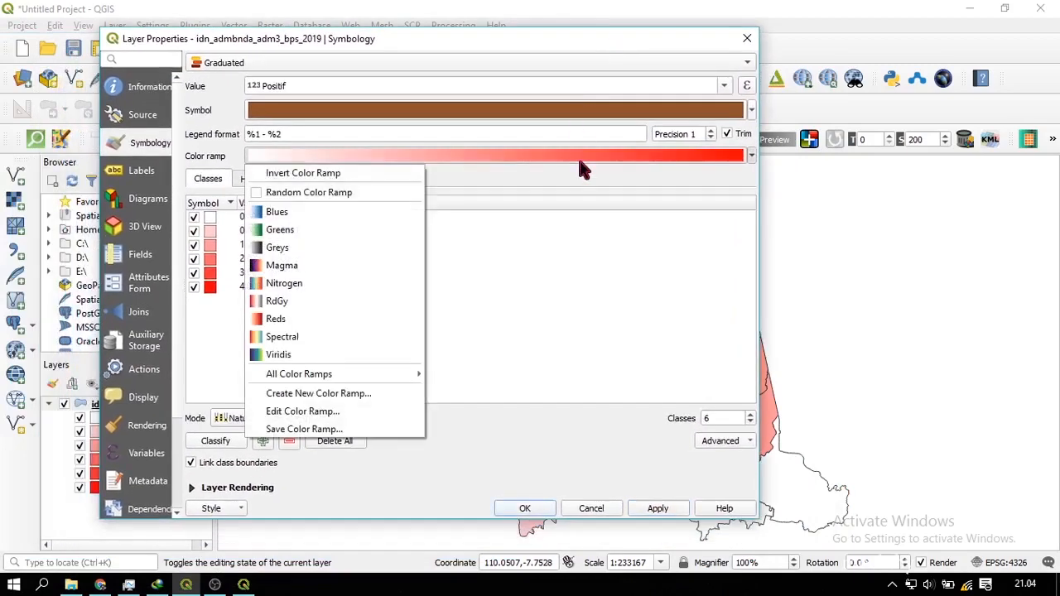
left_click(348, 337)
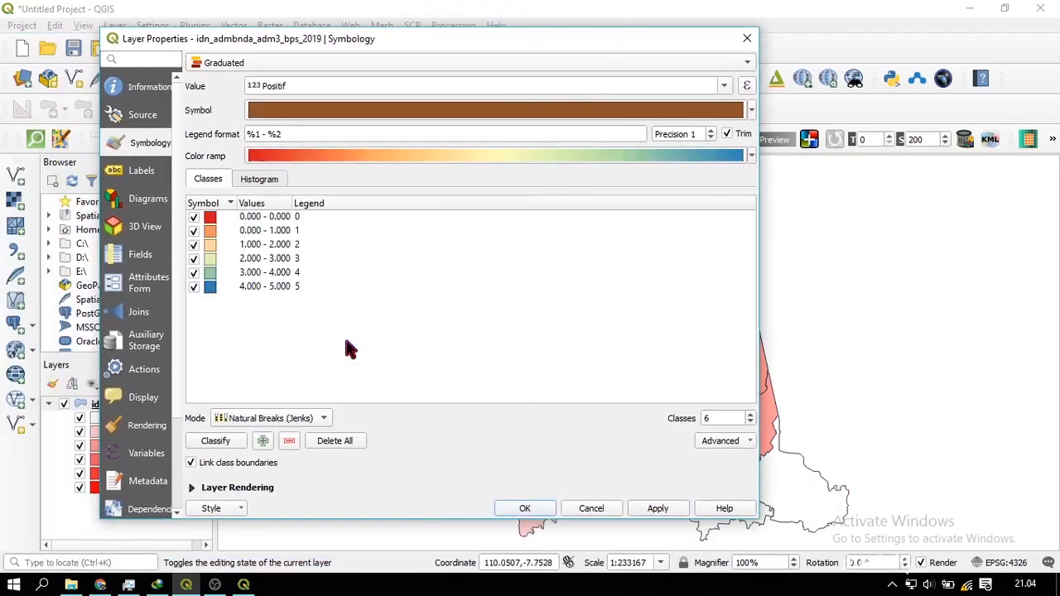
left_click(343, 163)
left_click(354, 174)
left_click(658, 509)
left_click(547, 510)
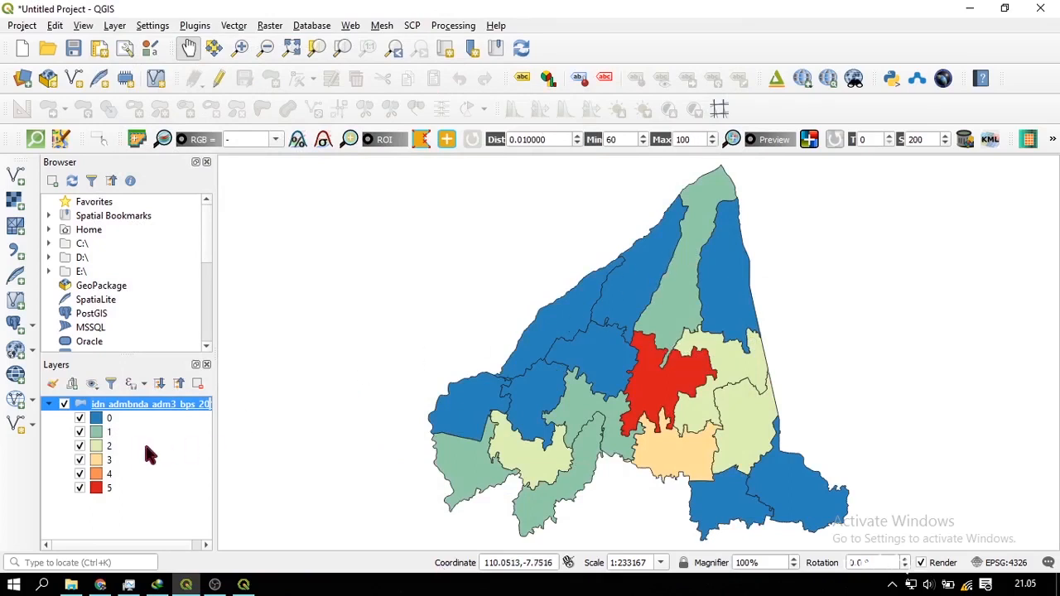
- Rename the idn_admbnda_adm3_bps_2019 layer to Kecamatan
right_click(158, 409)
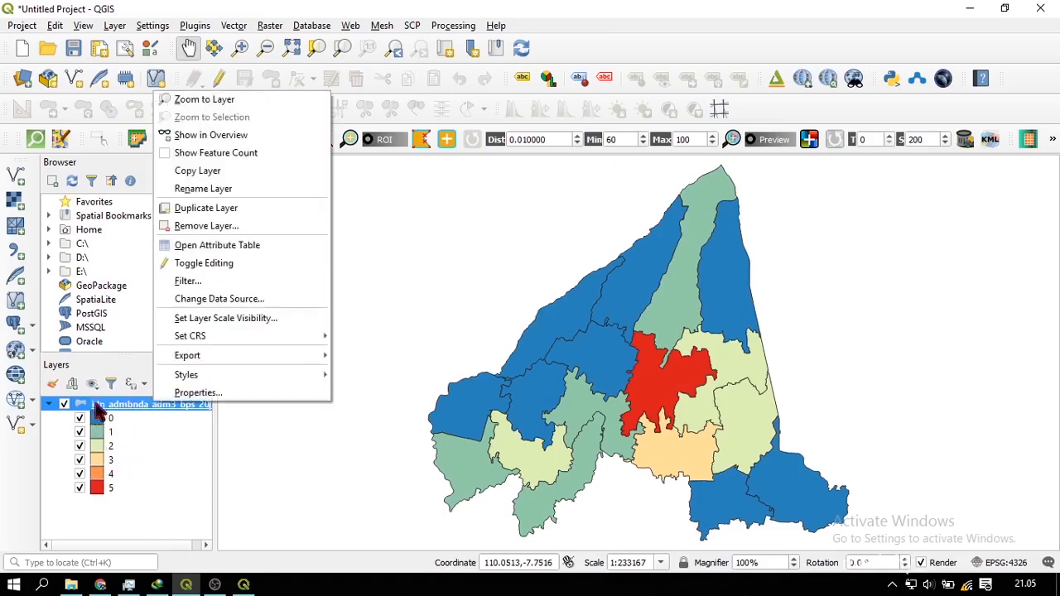
left_click(227, 188)
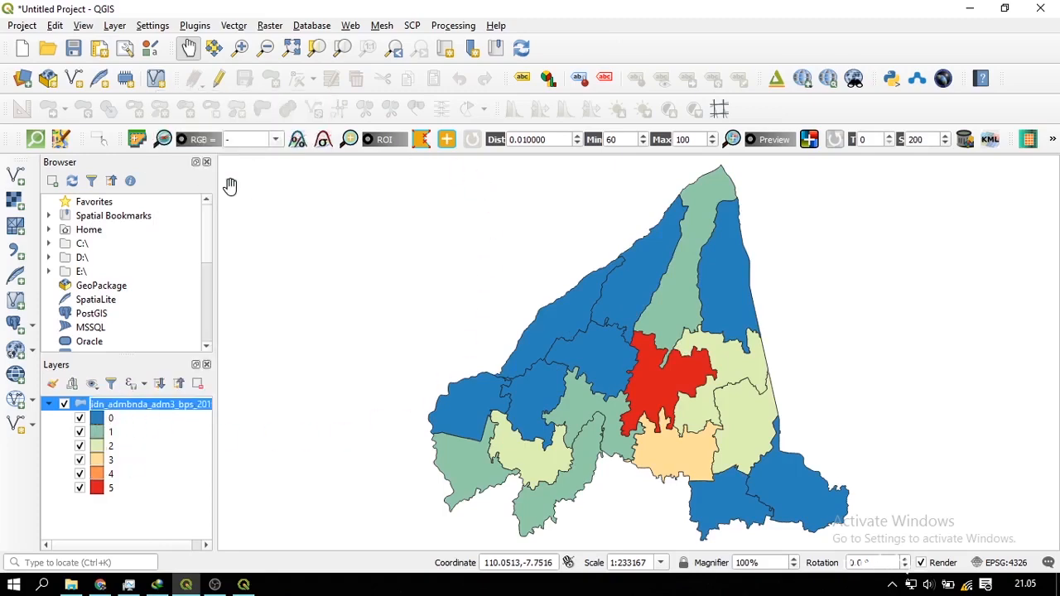
type("Kecamatan")
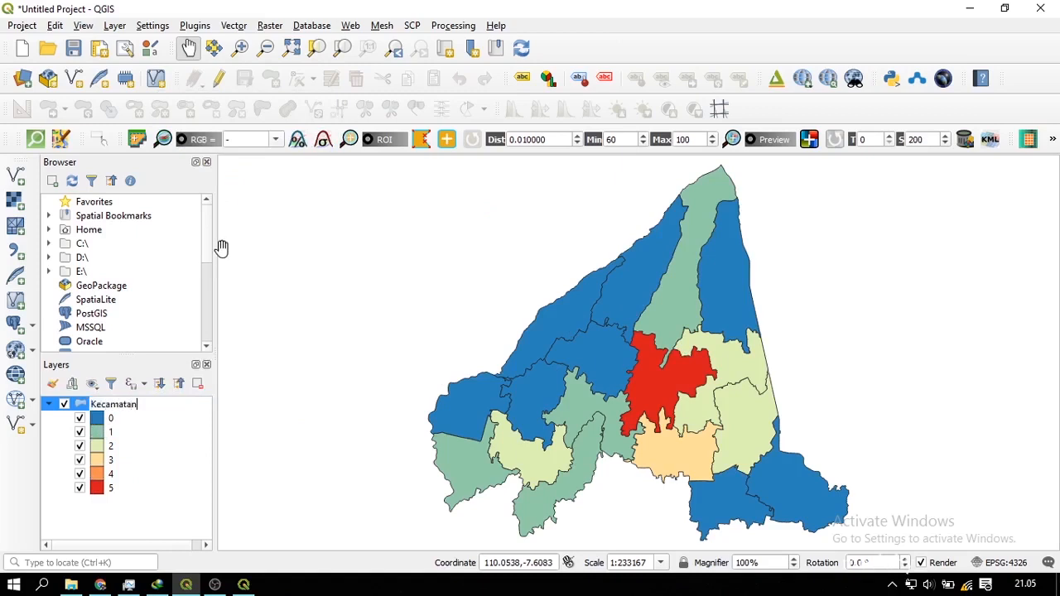
key("Return")
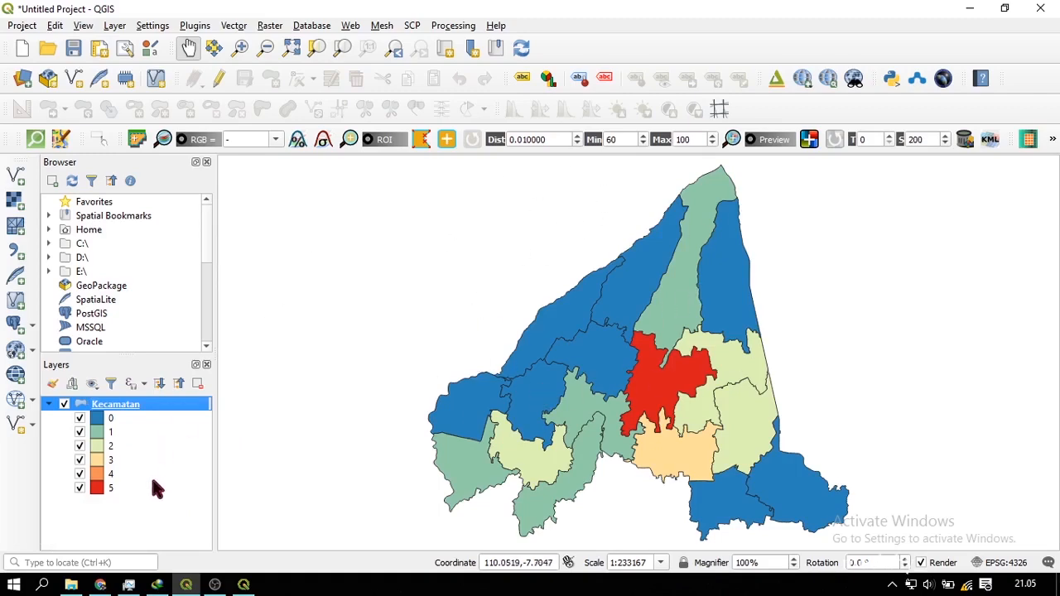
left_click(152, 513)
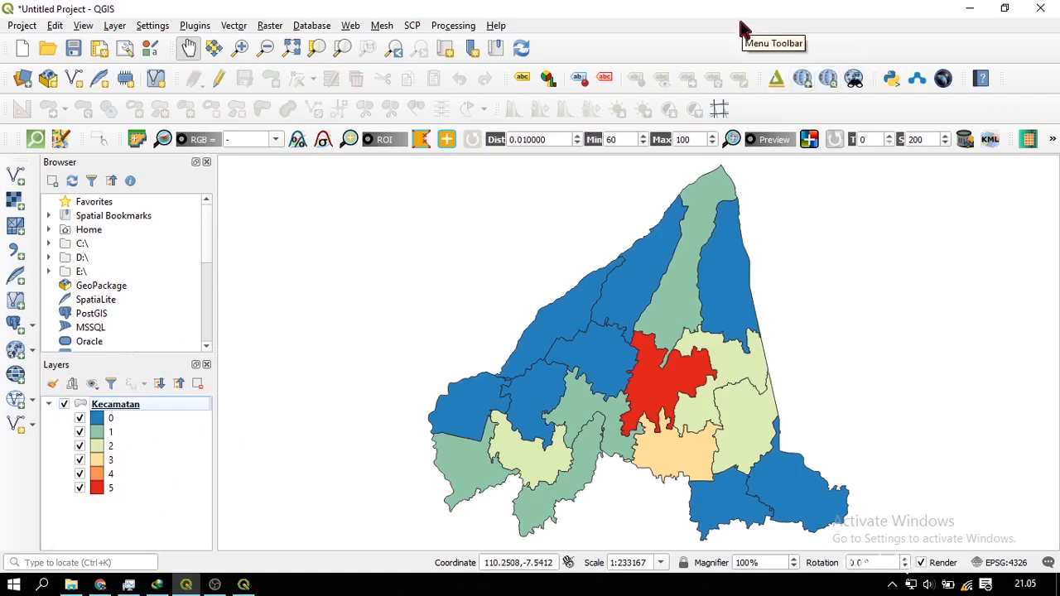
- Look up Qgis2threejs among the installed plugins and read its description
left_click(193, 25)
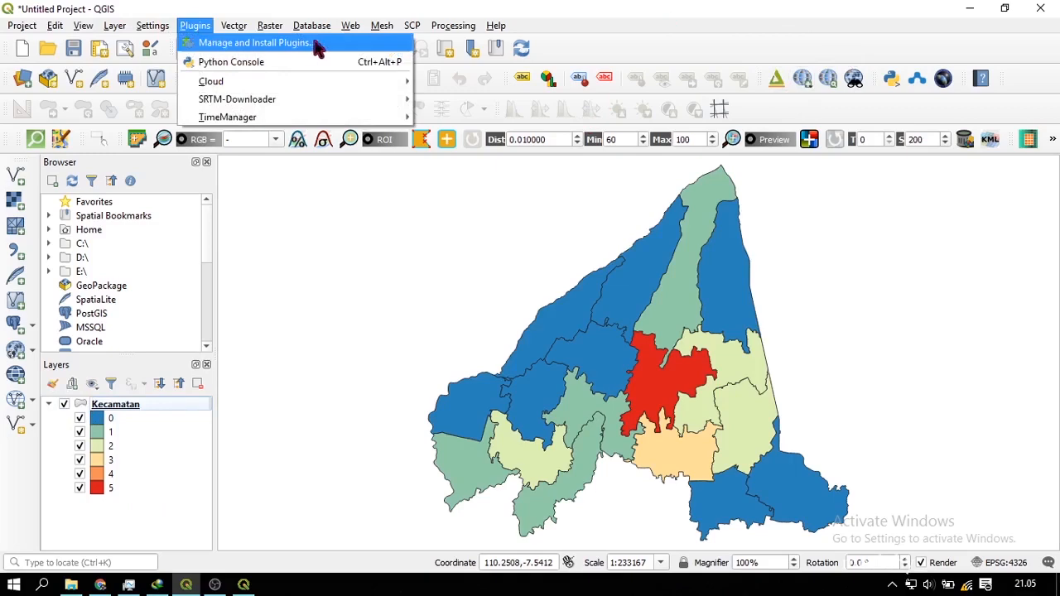
left_click(341, 48)
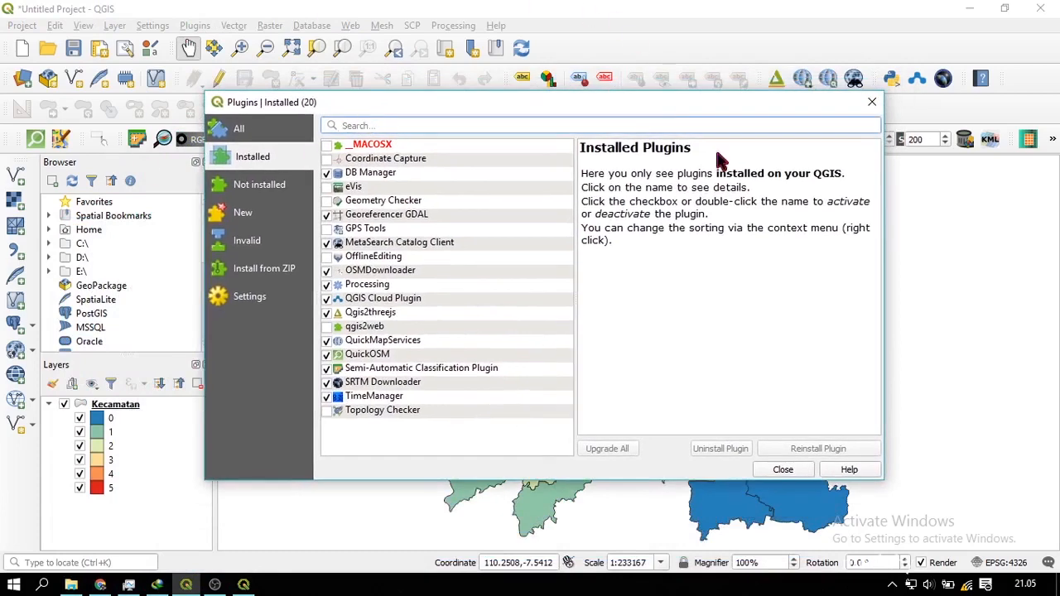
left_click(281, 132)
left_click(265, 162)
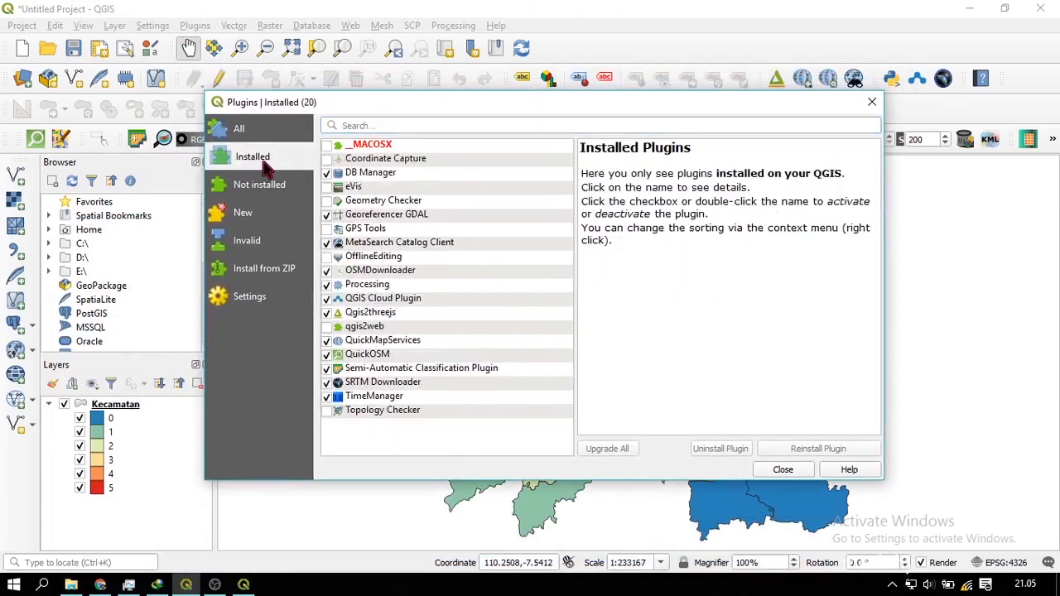
left_click(382, 314)
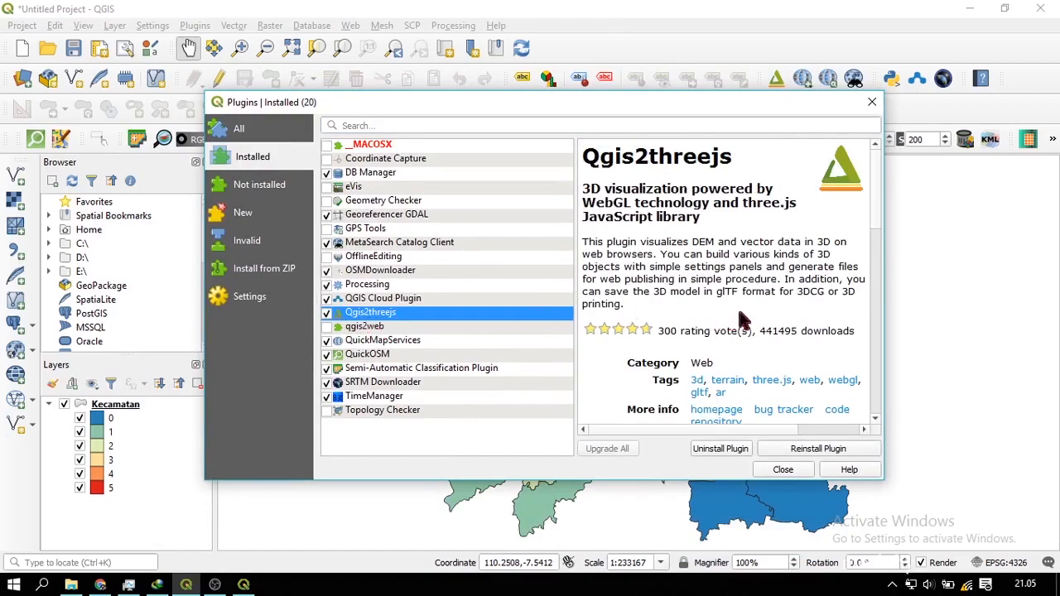
left_click_drag(575, 247, 547, 252)
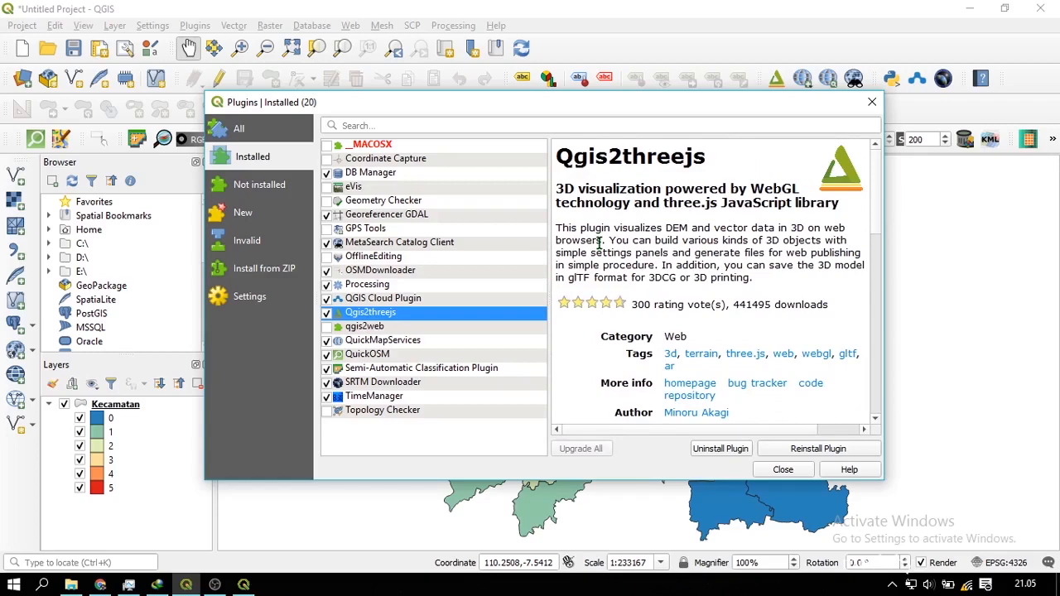
left_click(784, 471)
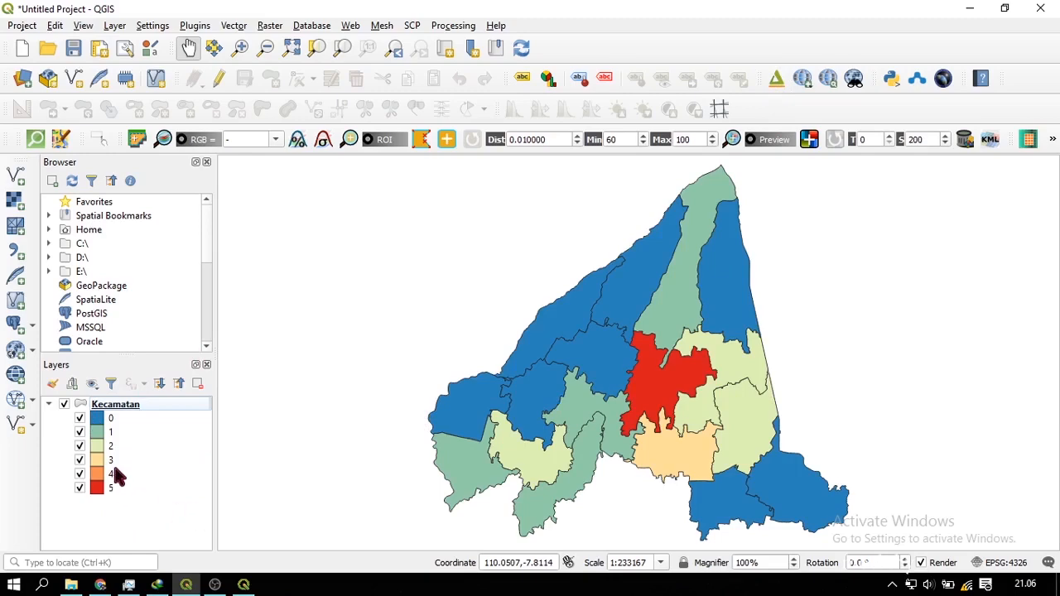
- Open the Qgis2threejs Exporter and show the Kecamatan polygon layer in the 3D scene
left_click(776, 86)
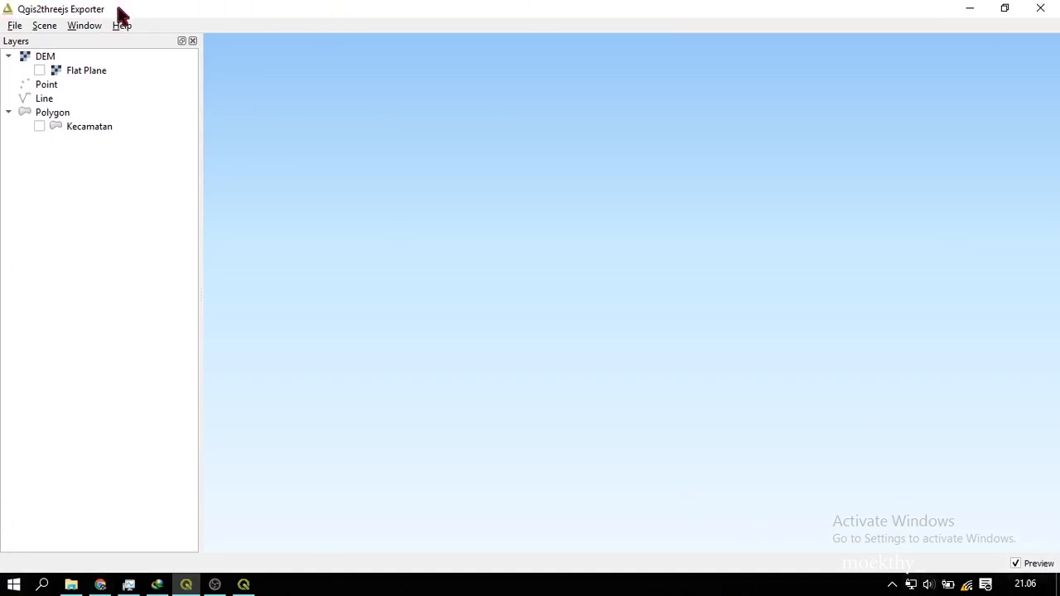
left_click(39, 128)
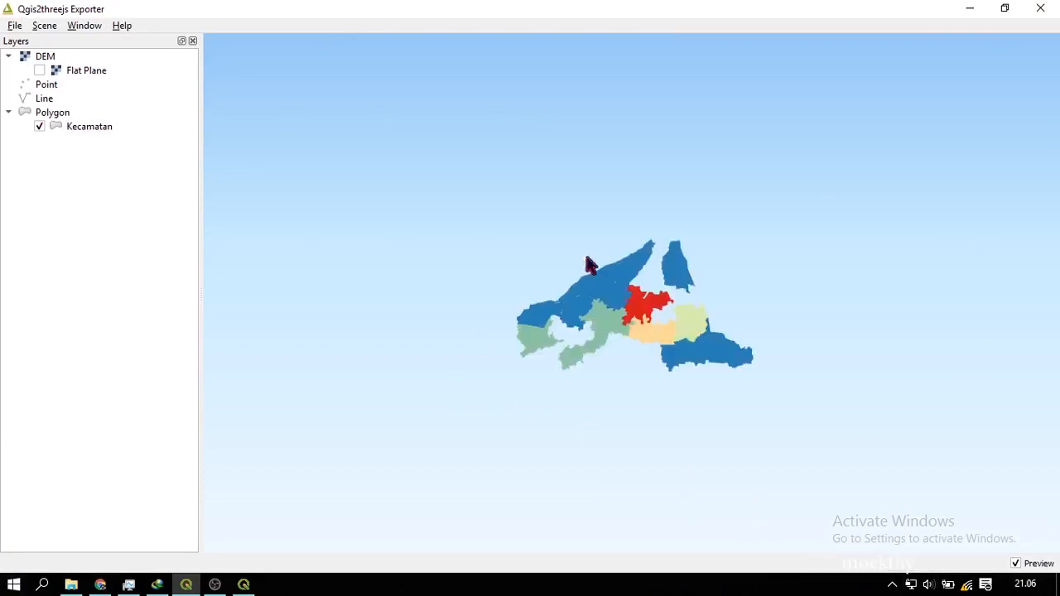
left_click_drag(690, 241, 755, 343)
- Make the Kecamatan layer an Extruded object with its height taken from the Positif field, and apply it to the scene
right_click(99, 128)
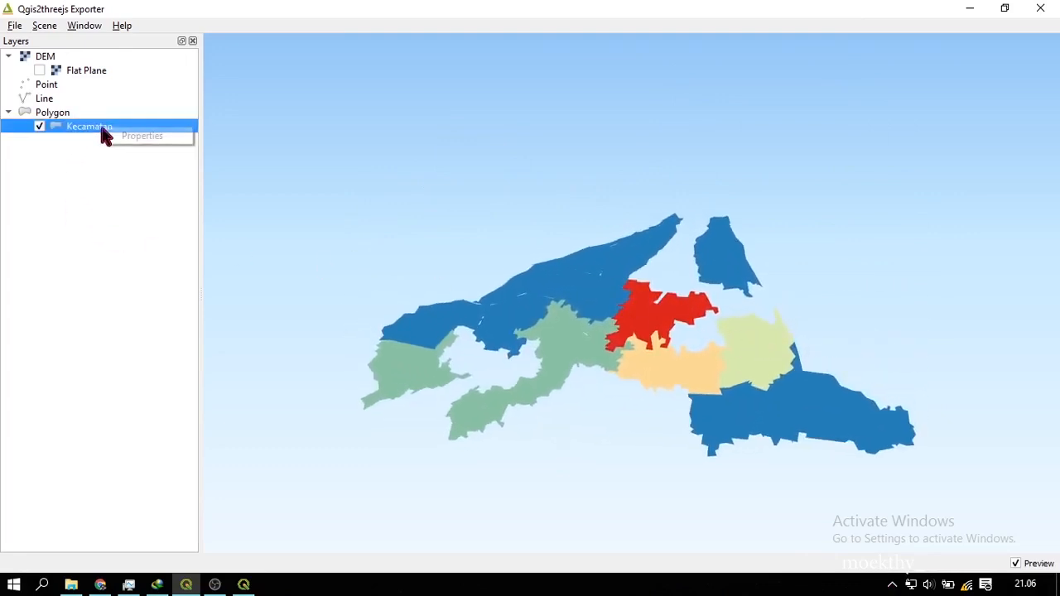
left_click(128, 146)
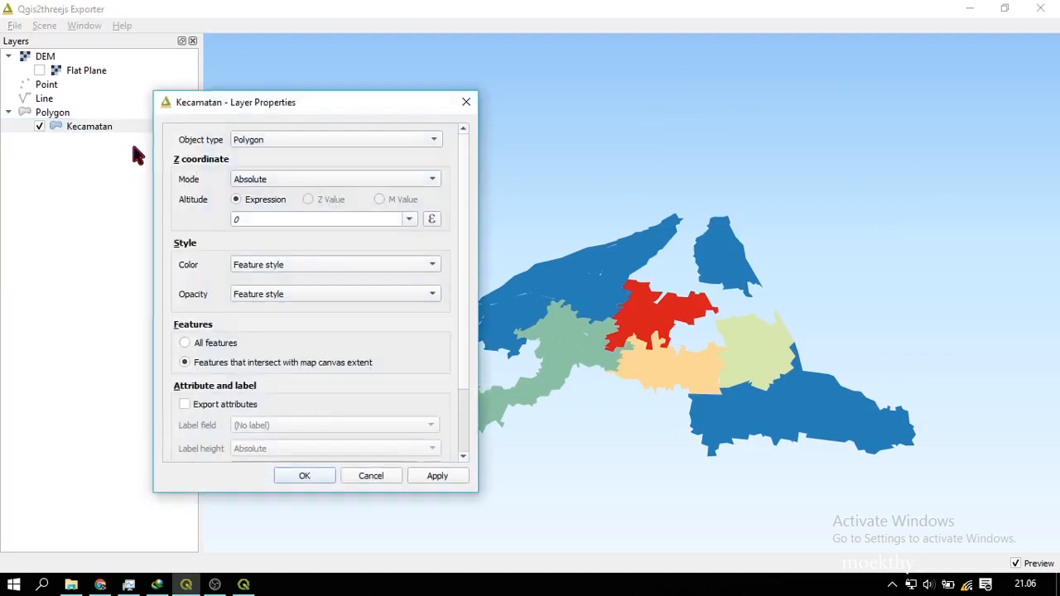
left_click(263, 139)
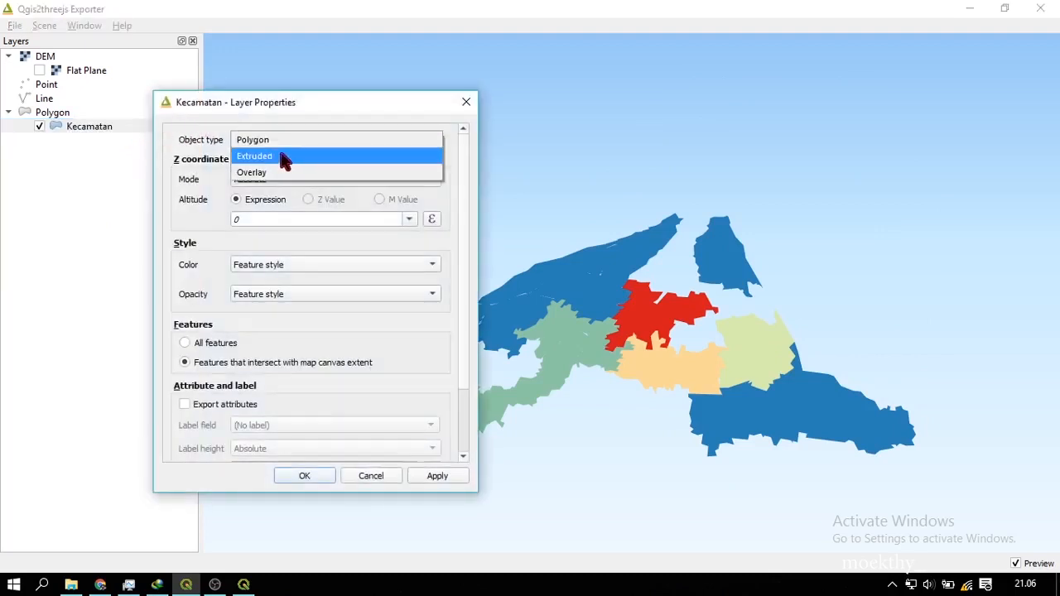
left_click(284, 157)
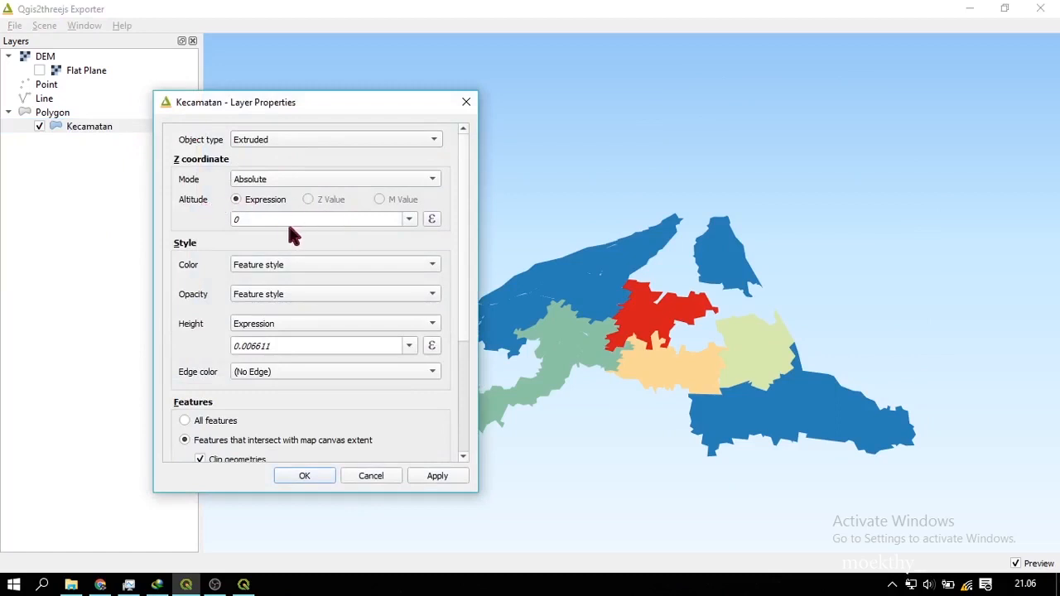
left_click(294, 324)
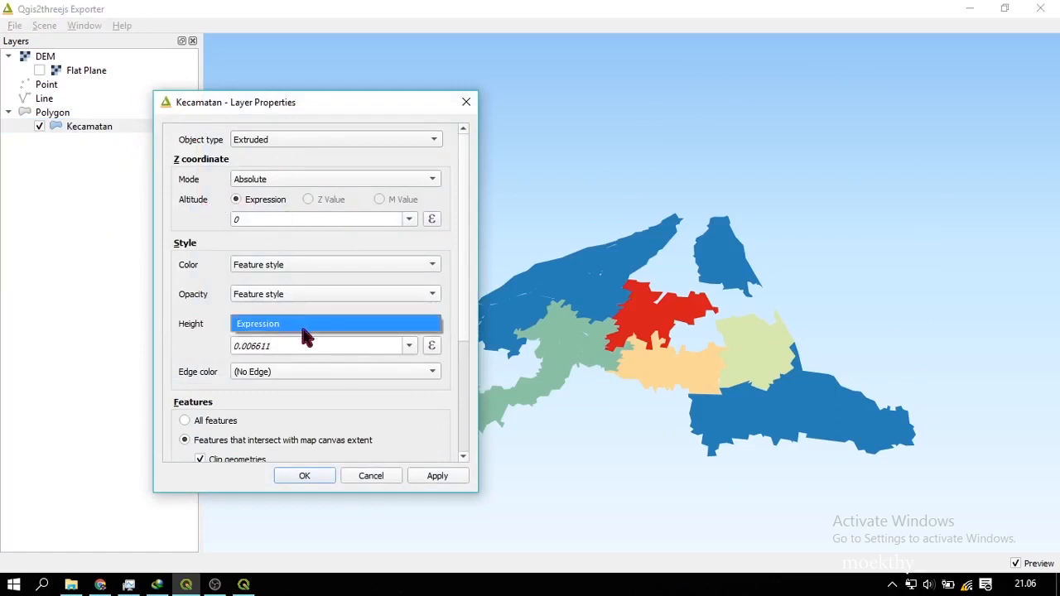
left_click(303, 327)
left_click(409, 345)
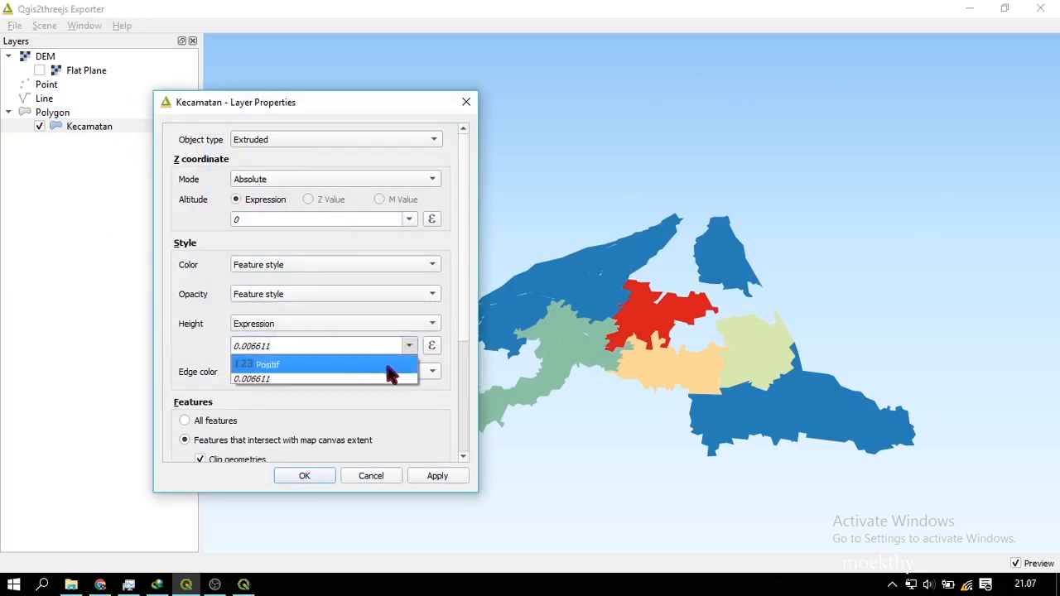
left_click(389, 366)
left_click(429, 476)
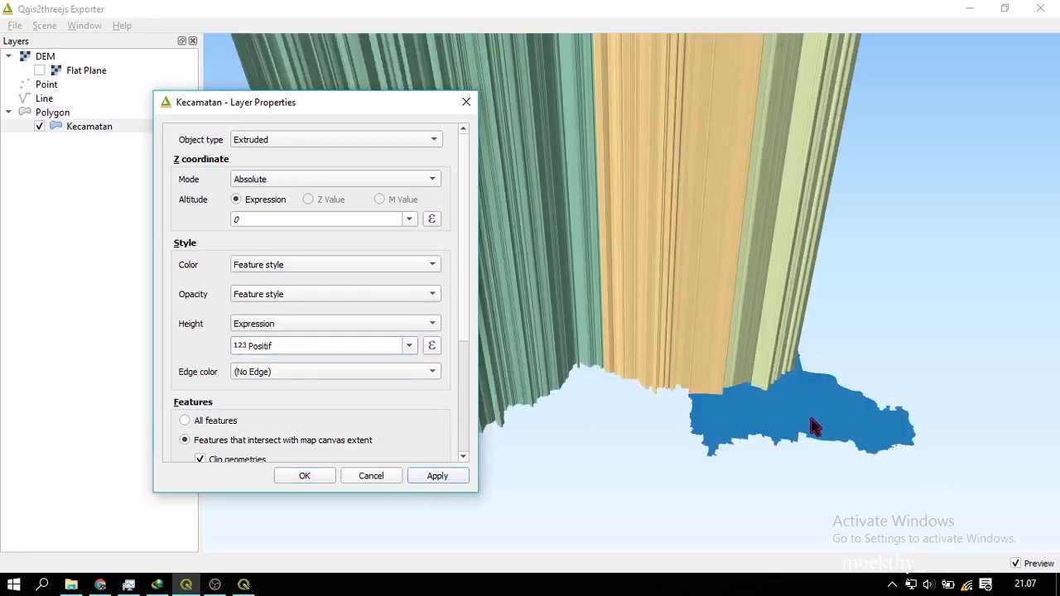
left_click_drag(811, 426, 811, 397)
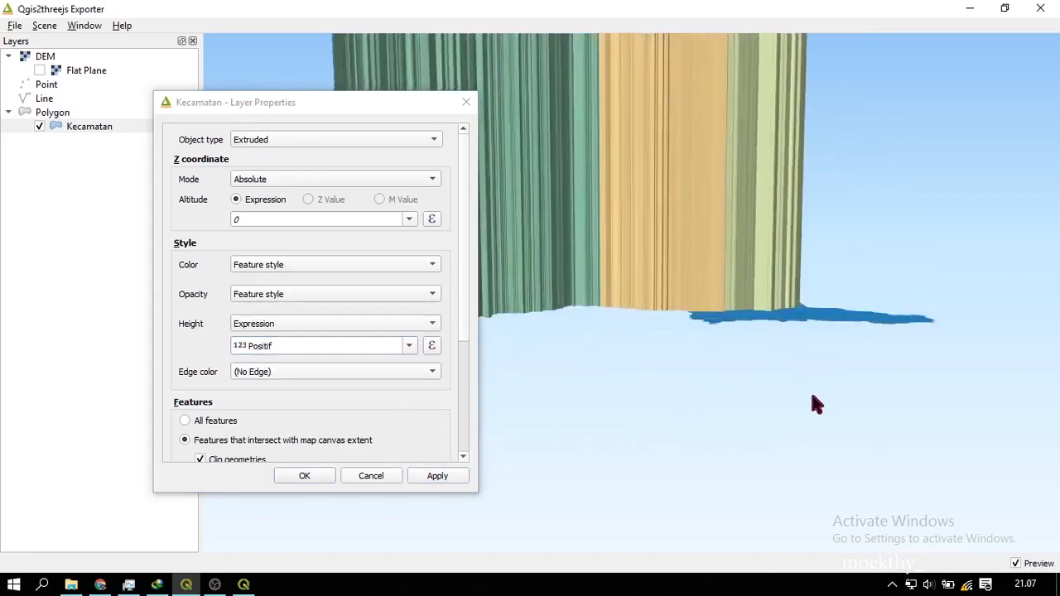
- Try the height expression Positif/50 for the extruded Kecamatan layer and inspect it in the 3D scene
left_click(321, 342)
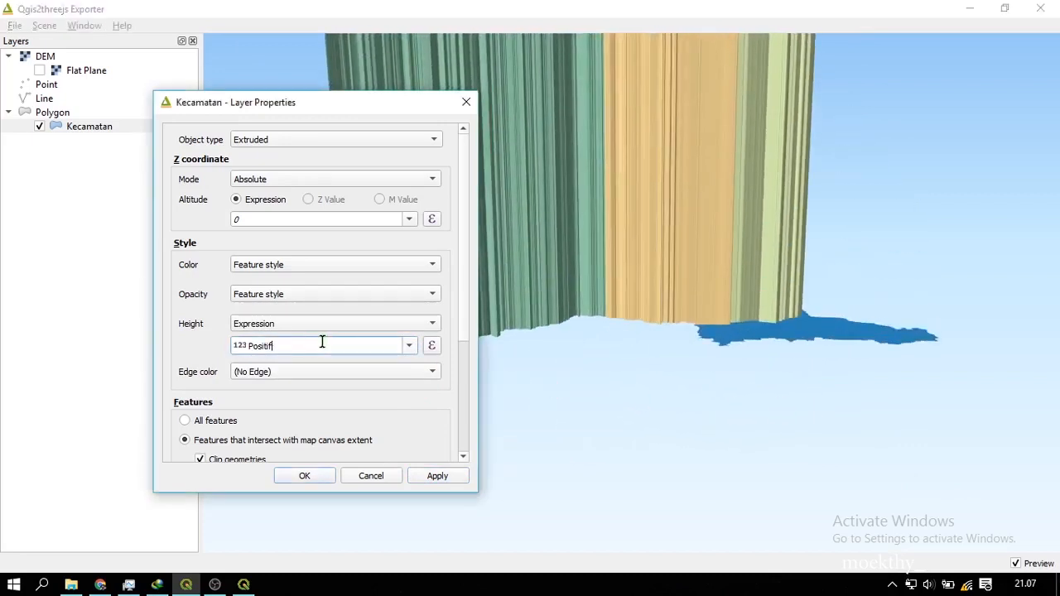
type("/50")
left_click(437, 475)
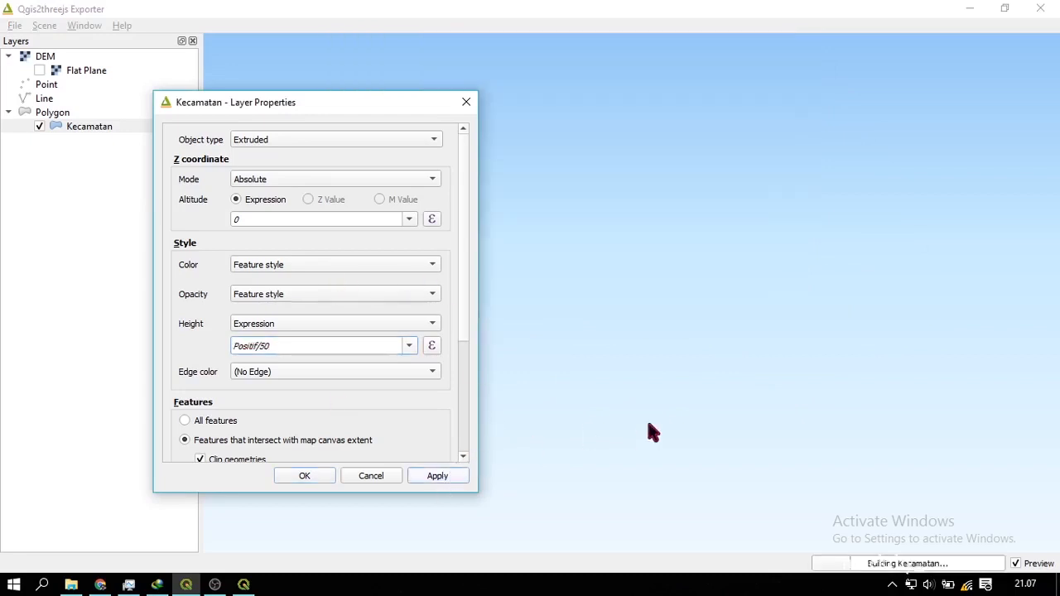
left_click_drag(737, 373, 483, 381)
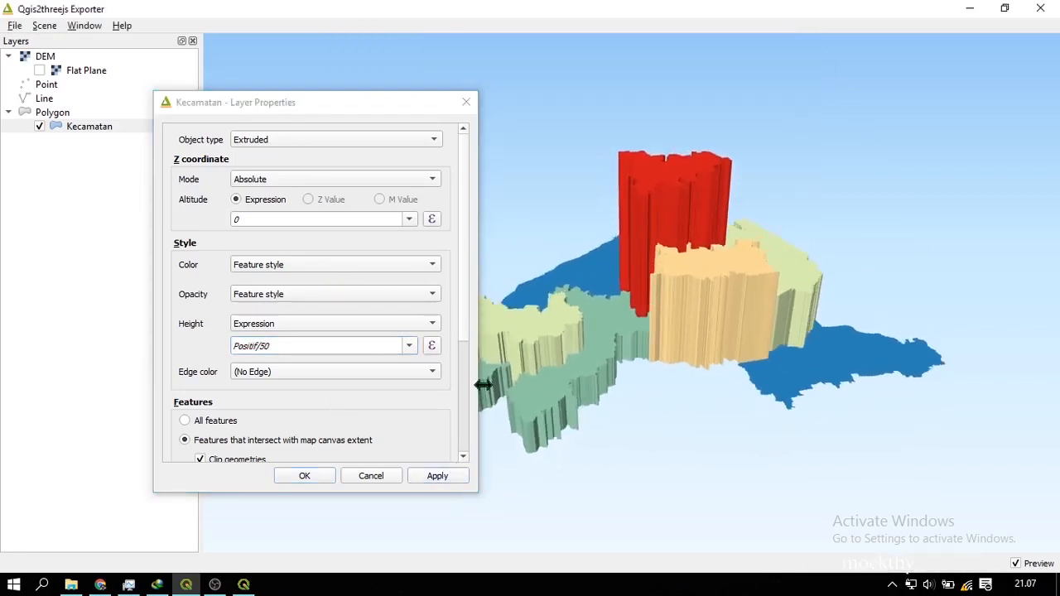
- Try lower extrusions by applying the height expression Positif/100 to the Kecamatan layer
left_click(348, 344)
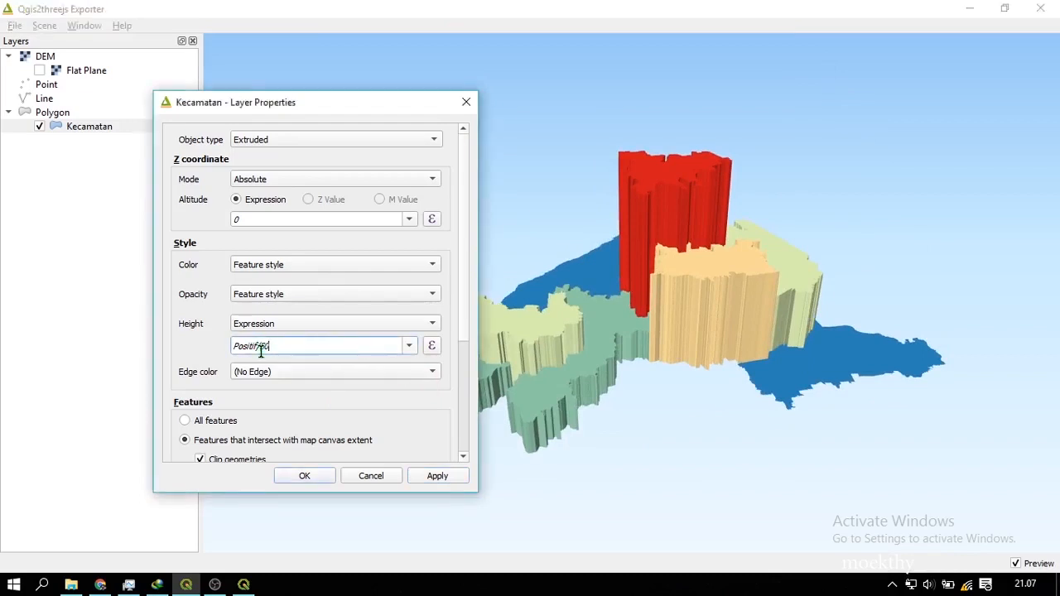
type("100")
left_click(439, 475)
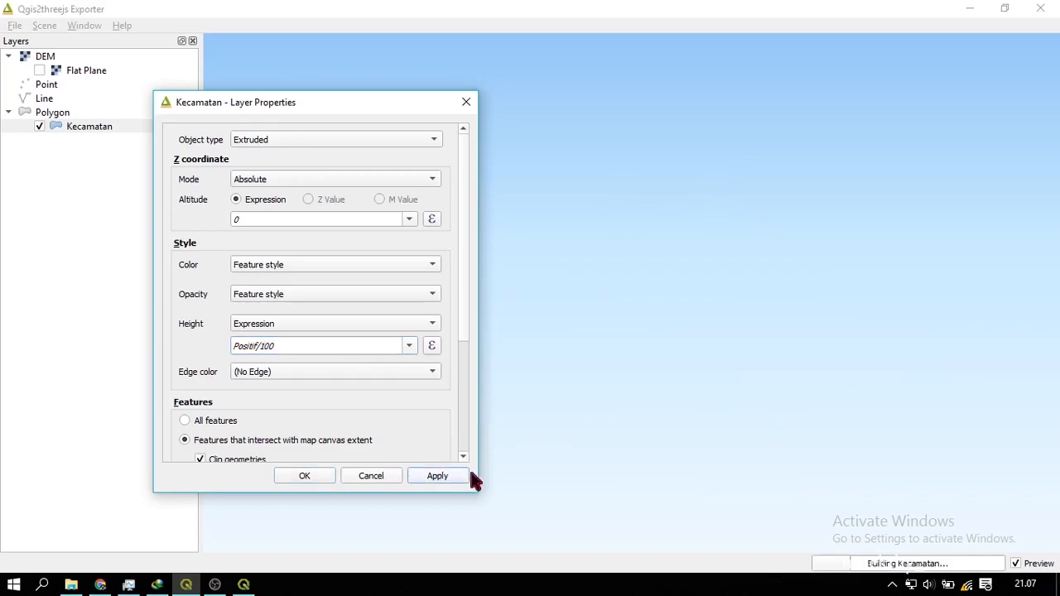
mouse_move(673, 369)
left_mouse_down()
mouse_move(747, 339)
mouse_move(683, 364)
left_mouse_up()
- Try the extrusion height expression Positif/150 on the Kecamatan layer and check the preview
left_click(281, 345)
left_click_drag(282, 345, 265, 345)
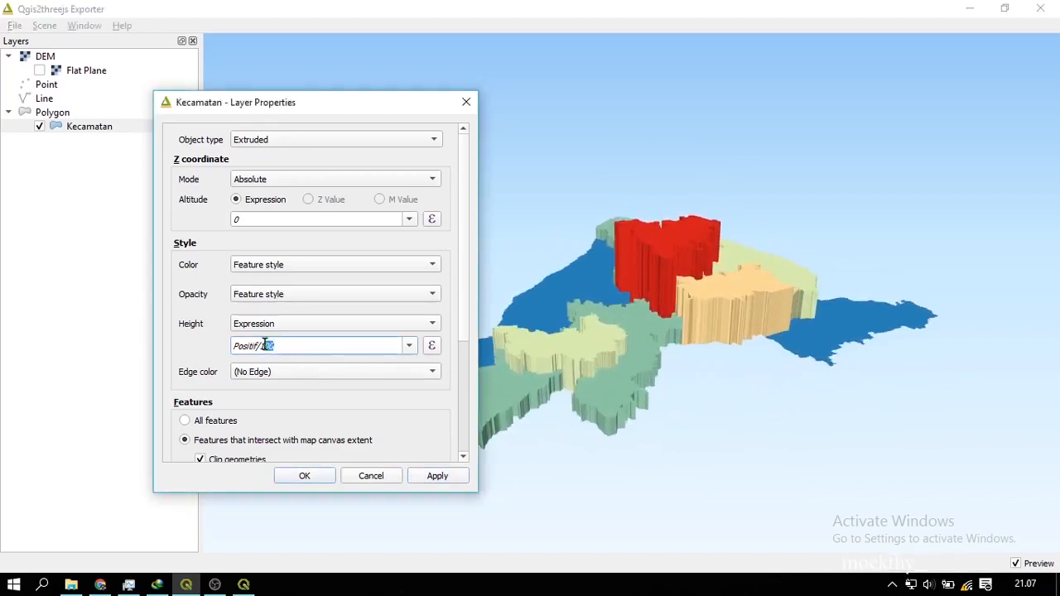
type("15")
left_click(431, 475)
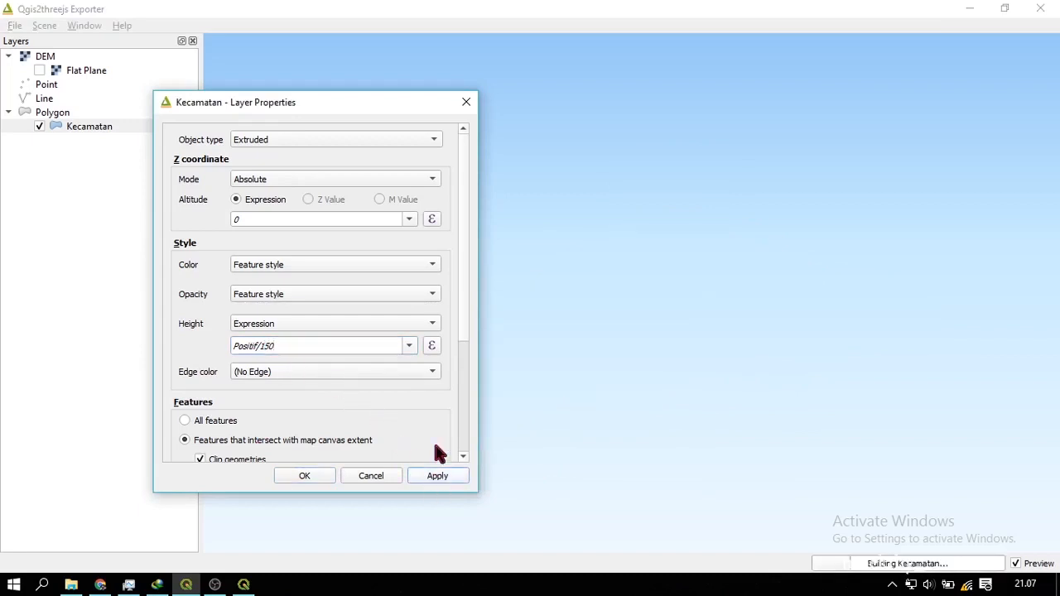
mouse_move(549, 390)
left_mouse_down()
mouse_move(640, 392)
mouse_move(673, 364)
mouse_move(630, 385)
mouse_move(542, 383)
left_mouse_up()
- Try Positif/180 as the Kecamatan height expression and view the extruded polygons
left_click_drag(284, 343, 262, 336)
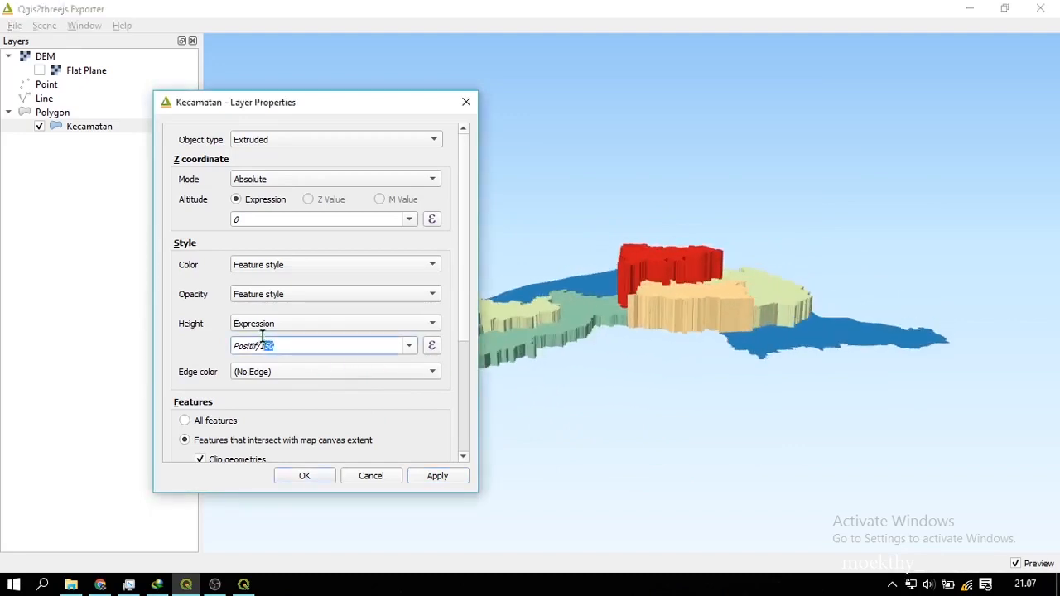
type("80")
left_click(419, 477)
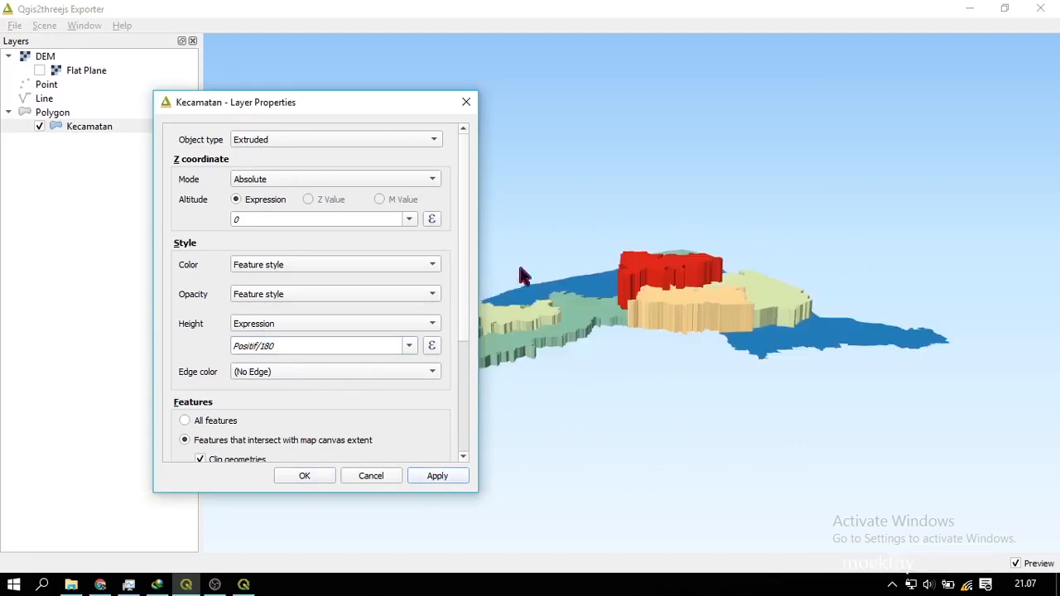
left_click_drag(679, 329, 401, 382)
- Try Positif/200 as the Kecamatan extrusion height and inspect the scene
left_click(306, 342)
left_click_drag(306, 342, 260, 344)
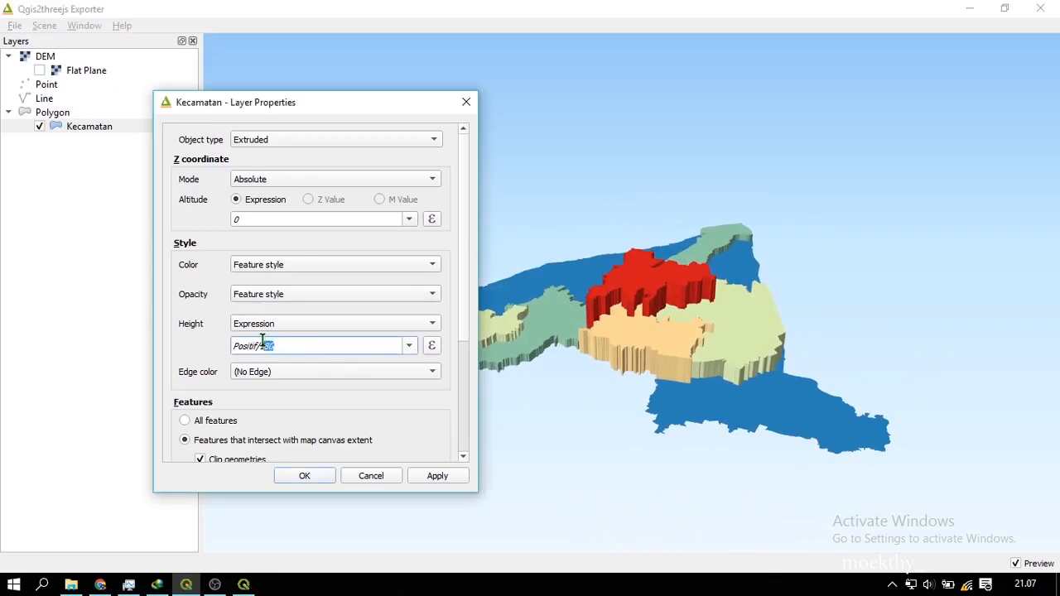
type("400")
left_click(440, 471)
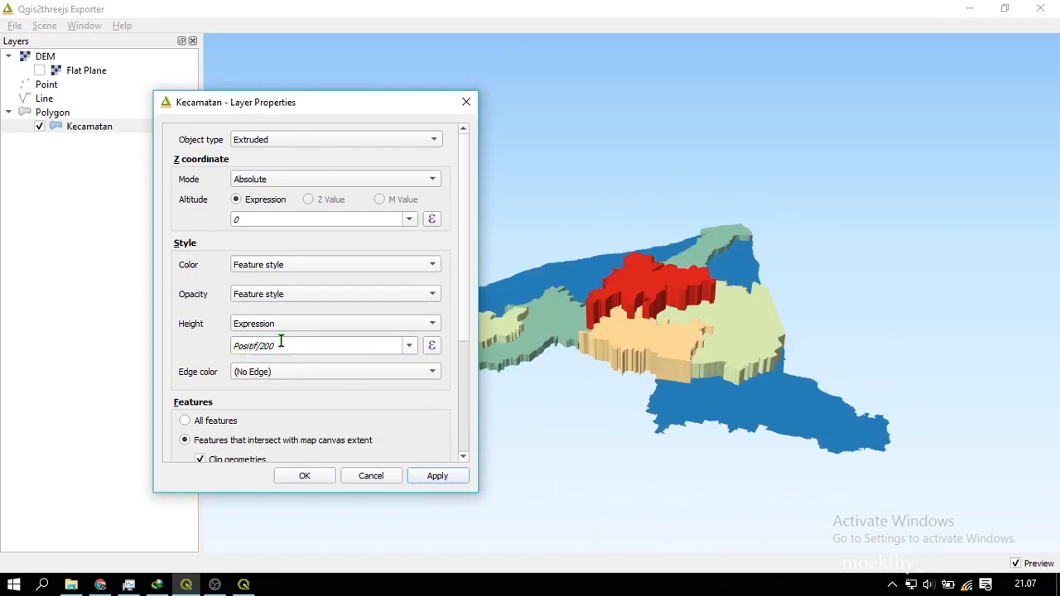
left_click_drag(759, 377, 448, 379)
- Set the Kecamatan extrusion height expression to Positif/250 and apply it to the 3D scene
double_click(267, 345)
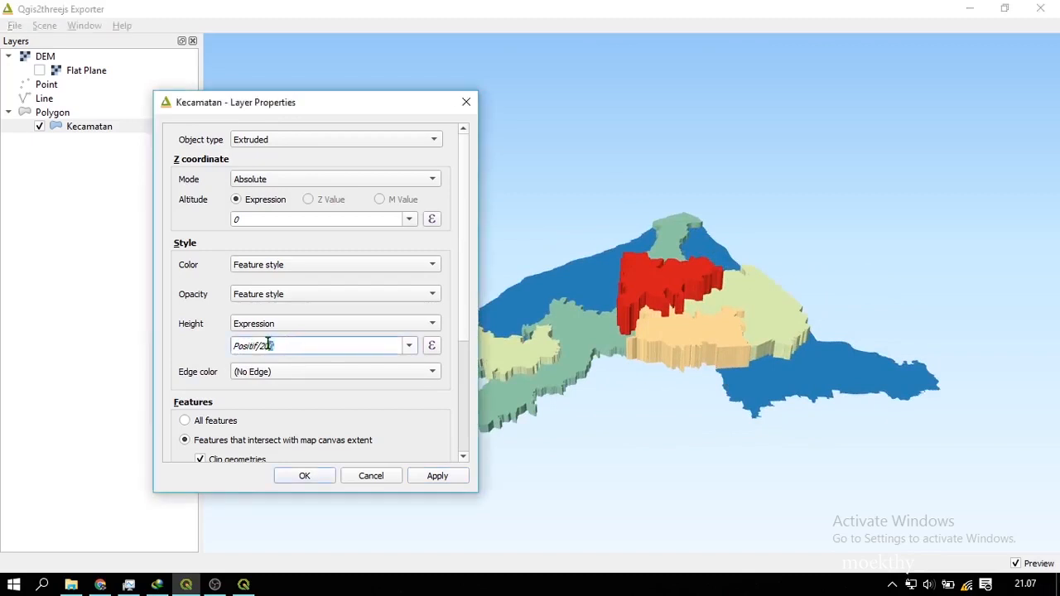
type("250")
left_click(437, 476)
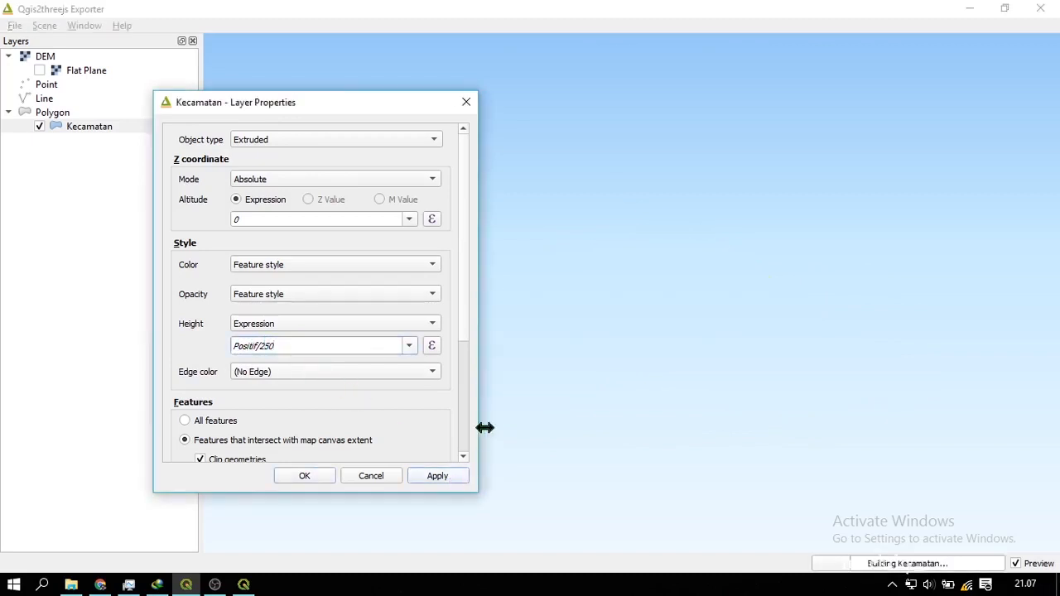
left_click_drag(492, 420, 554, 270)
- Identify the red kecamatan in the 3D scene and compare its feature information with the layer's attribute and label options
left_click(584, 269)
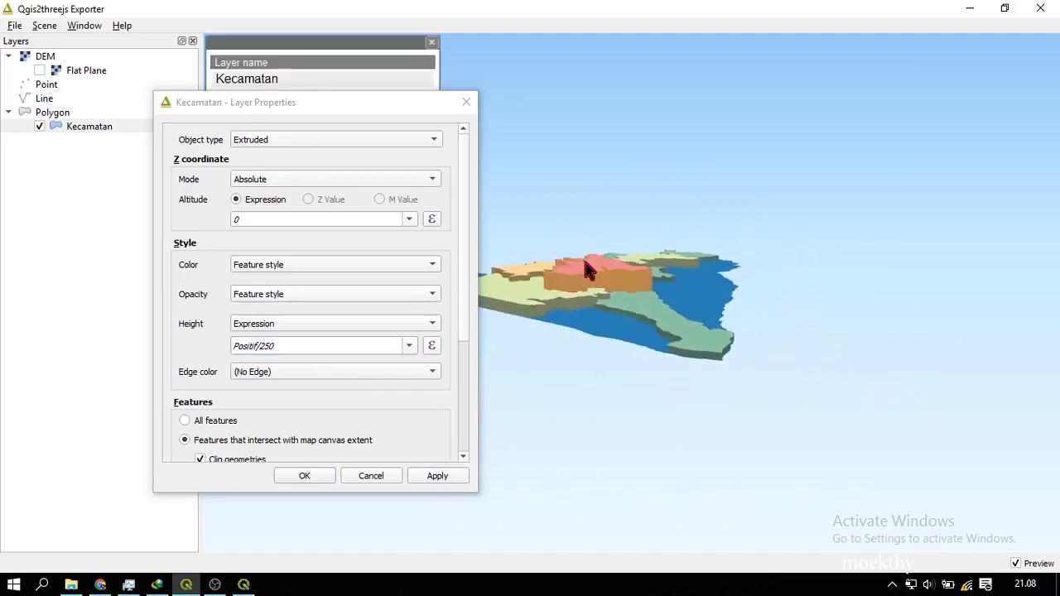
left_click_drag(386, 106, 272, 81)
scroll(341, 238, "down", 1)
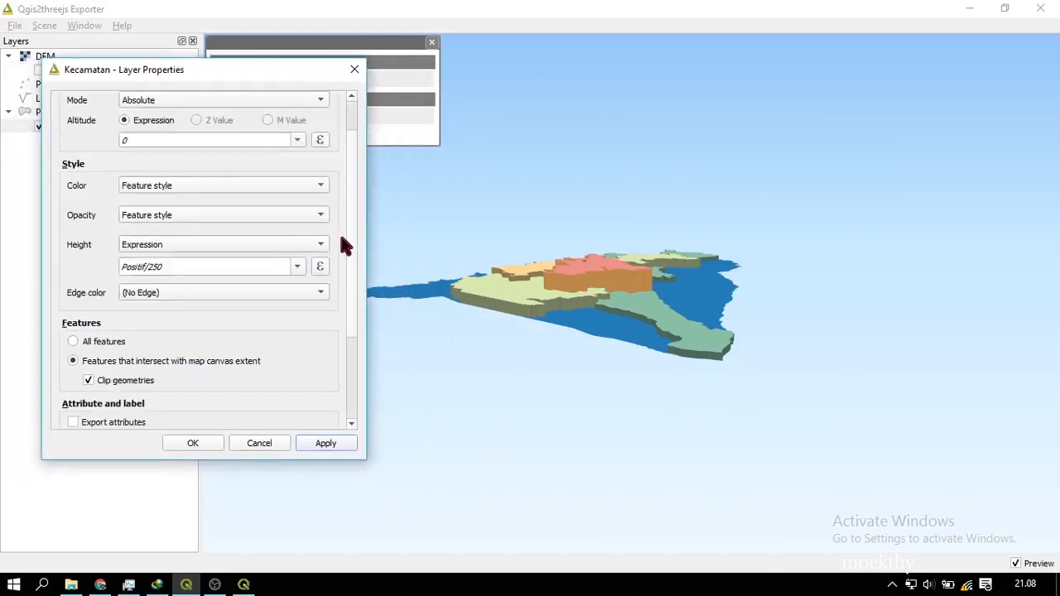
scroll(343, 245, "down", 2)
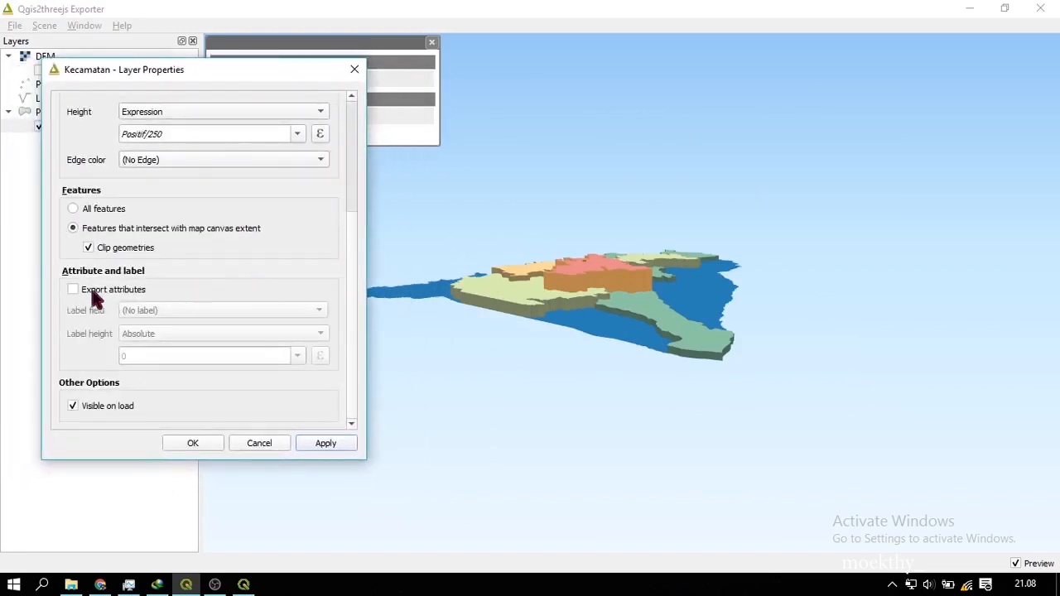
left_click_drag(271, 81, 211, 195)
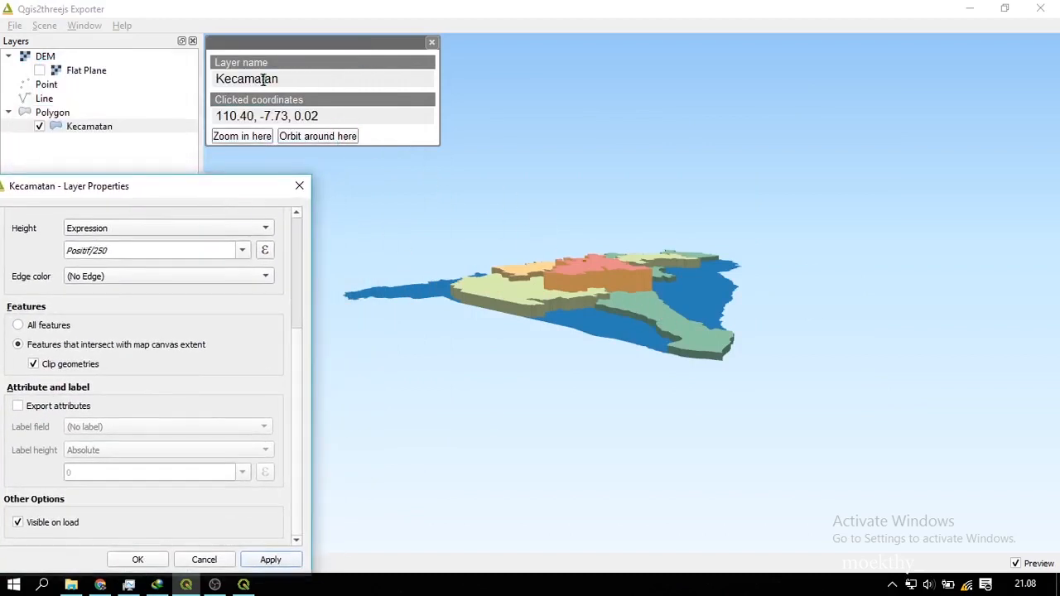
left_click_drag(139, 188, 273, 78)
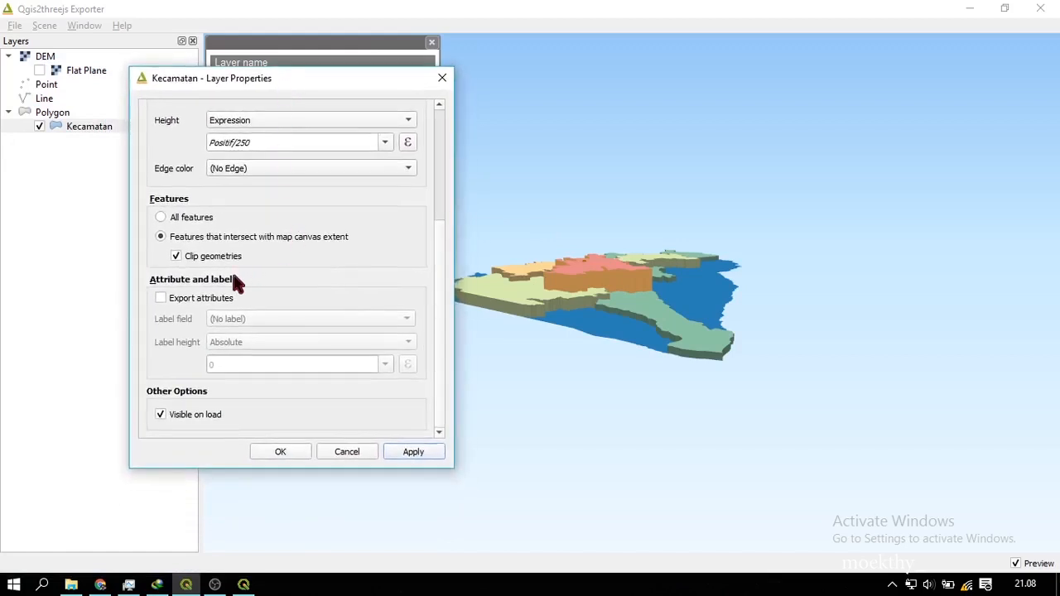
- Turn on attribute export for the Kecamatan layer and use Nama Kecam as the label field
left_click(160, 297)
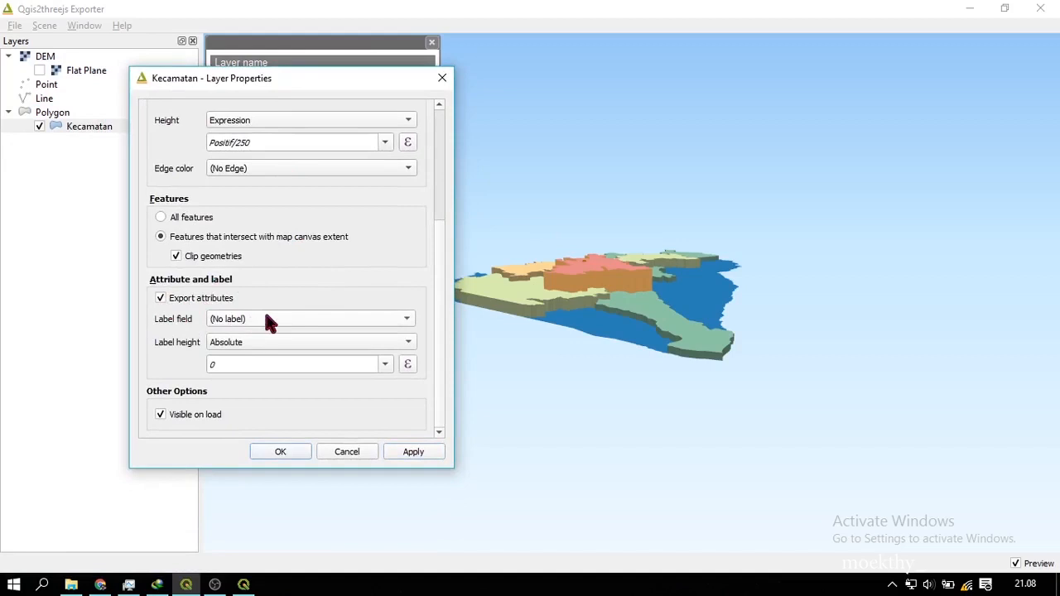
left_click(240, 319)
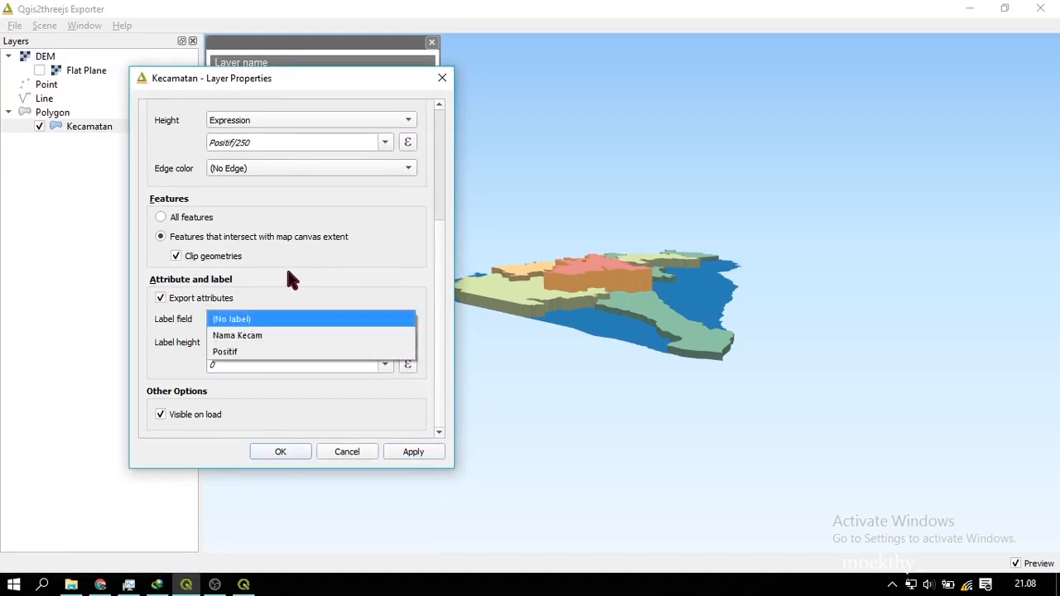
left_click(283, 340)
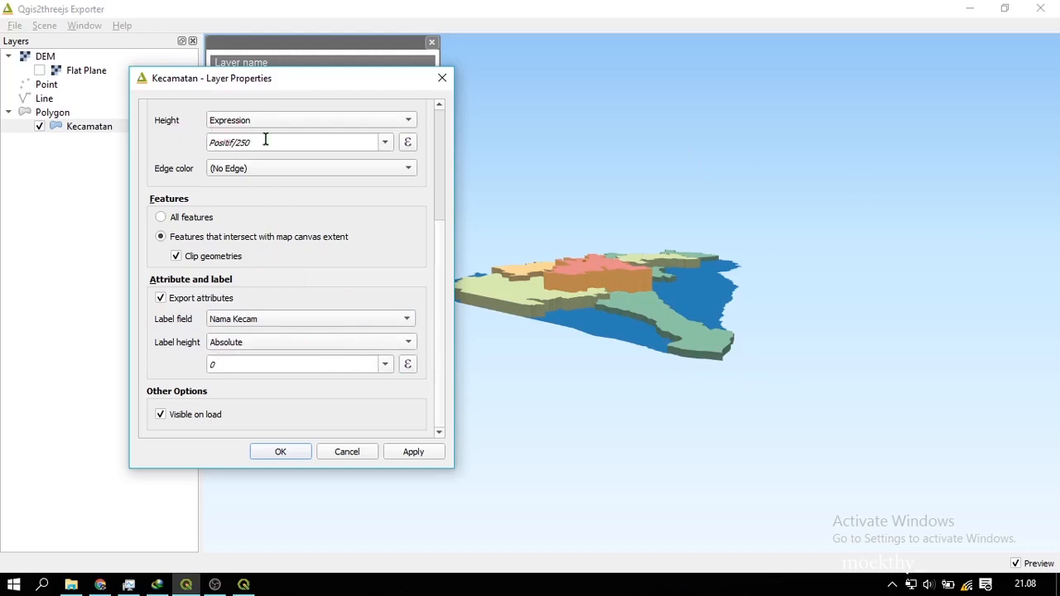
- Set the label height expression to Positif/250, matching the extrusion height, and apply the labels to the scene
left_click_drag(330, 136, 195, 146)
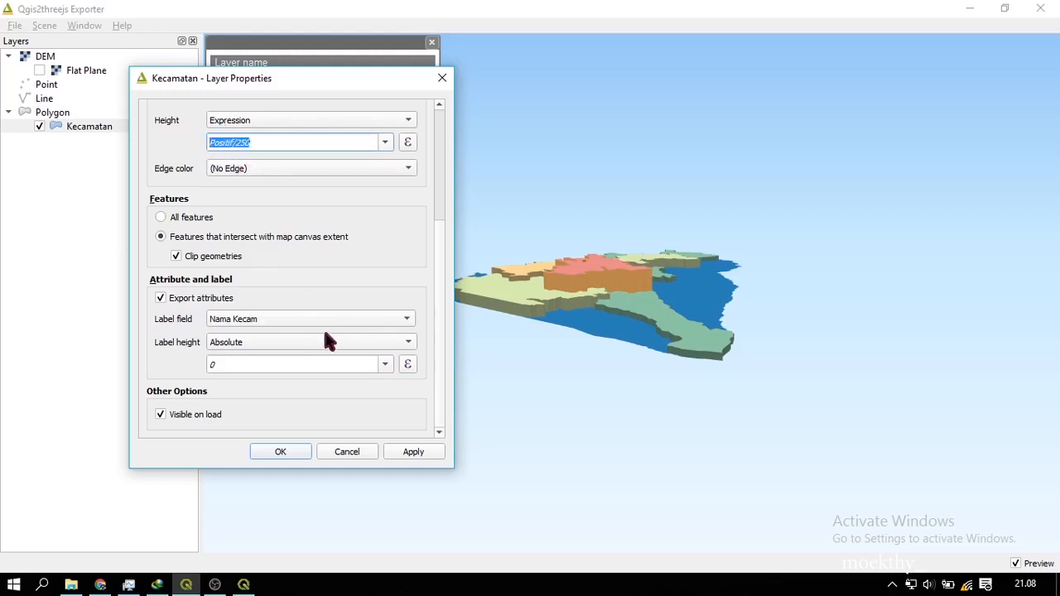
left_click(386, 364)
left_click(383, 379)
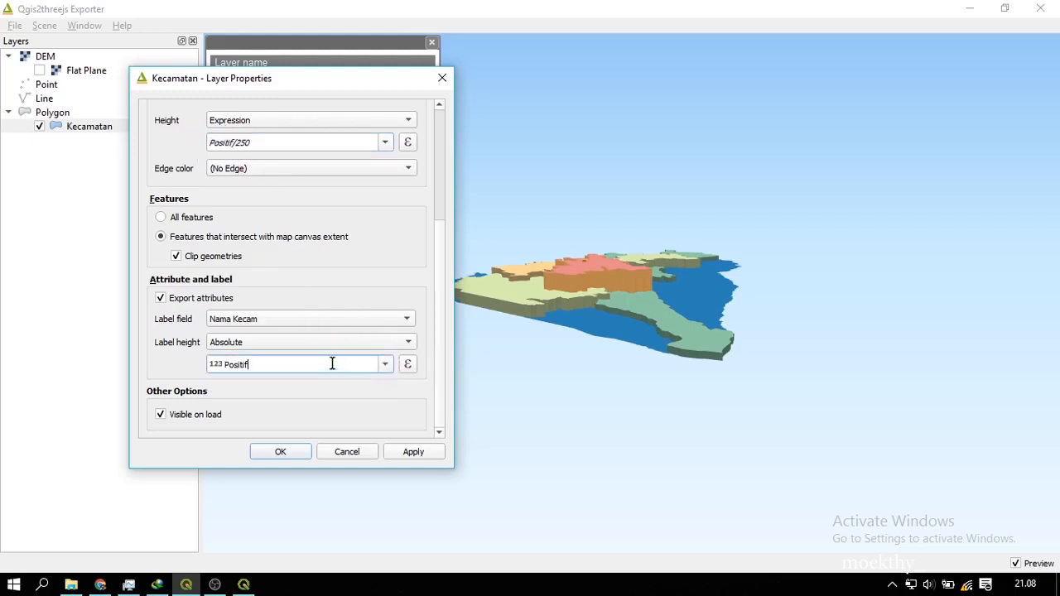
type("/250")
left_click(420, 451)
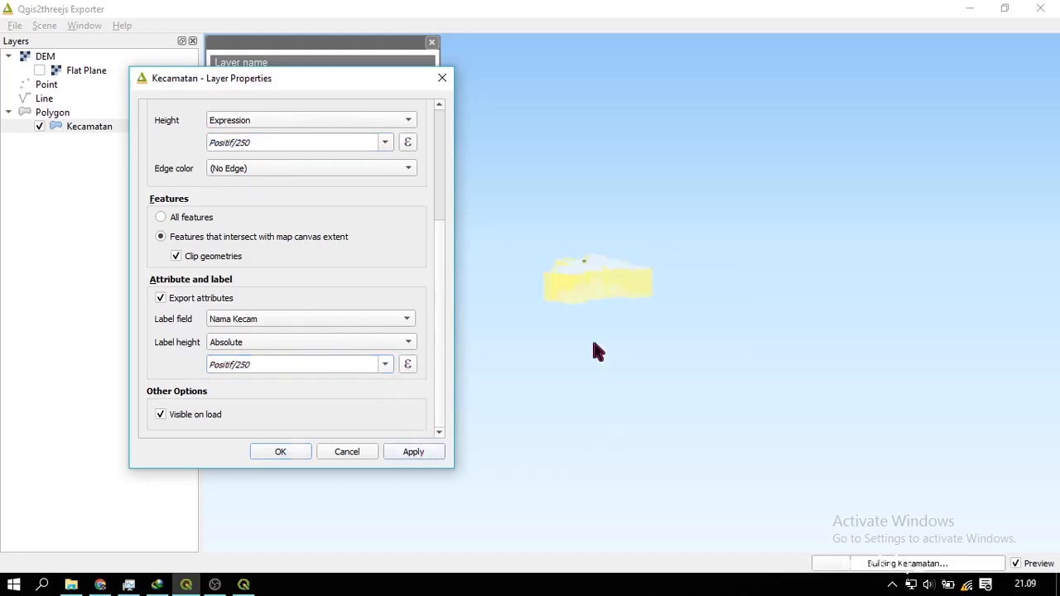
left_click_drag(677, 349, 797, 337)
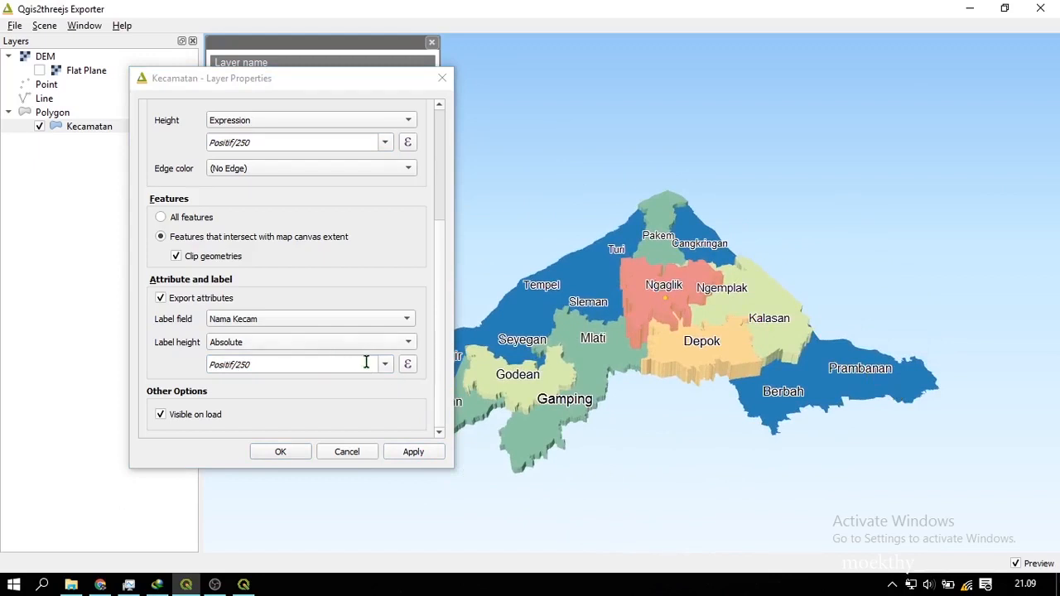
- Preview the labels with Positif as the label field, and set the label field back to Nama Kecam
left_click(373, 323)
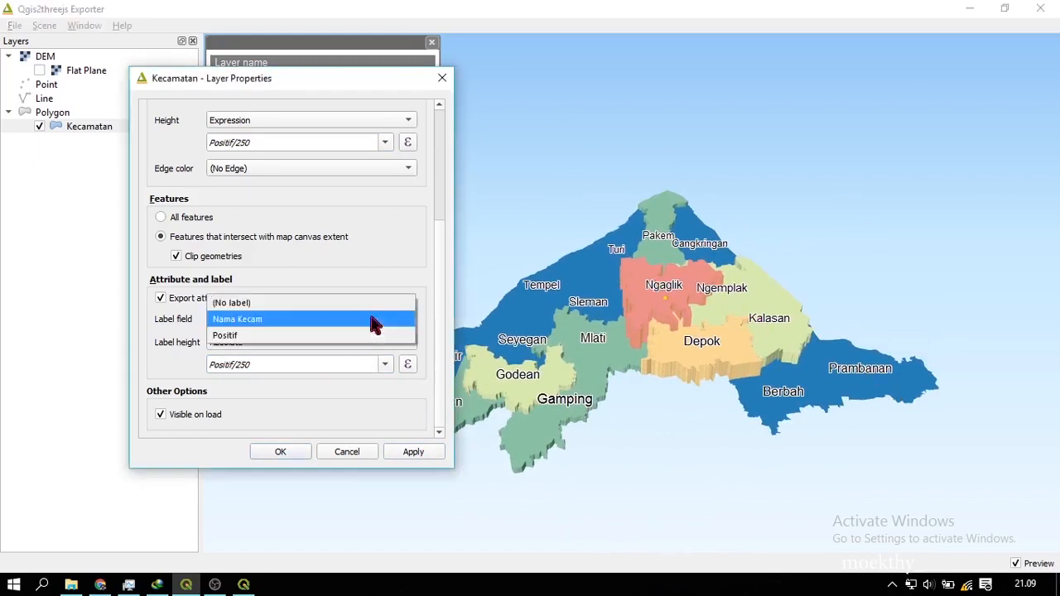
left_click(372, 336)
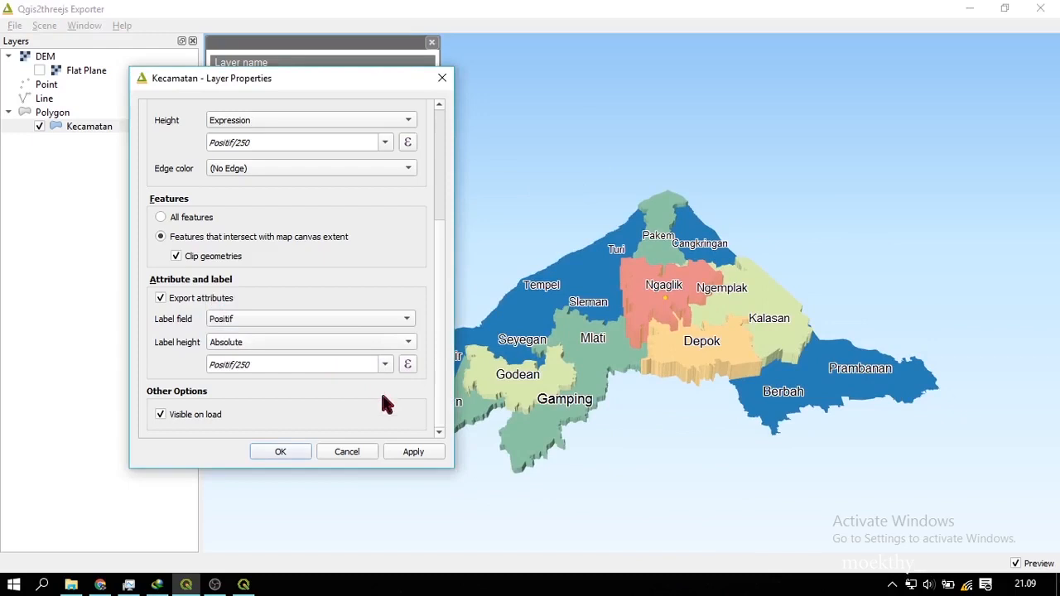
left_click(413, 454)
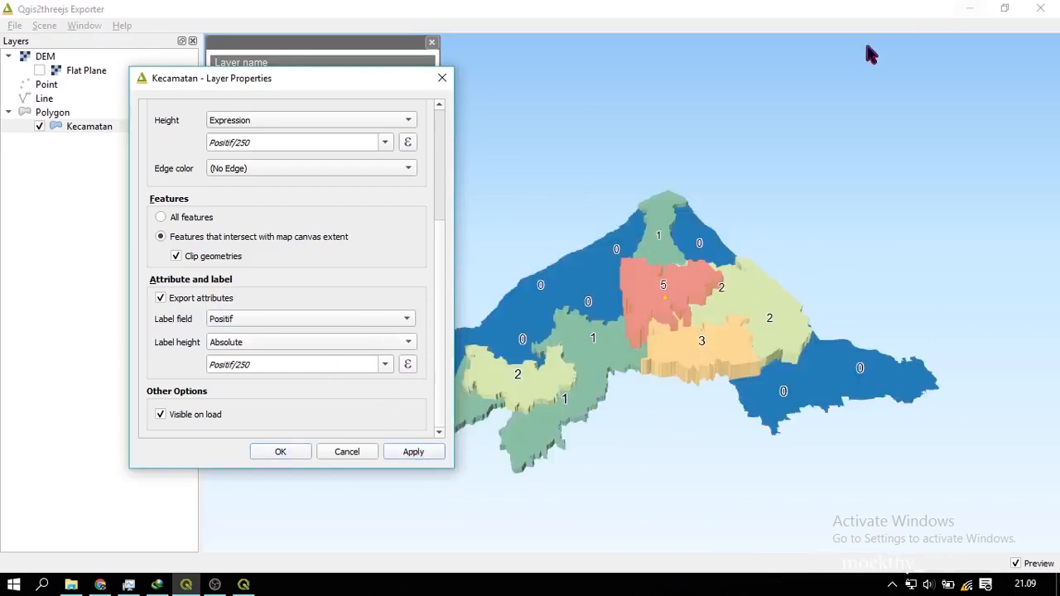
left_click(303, 325)
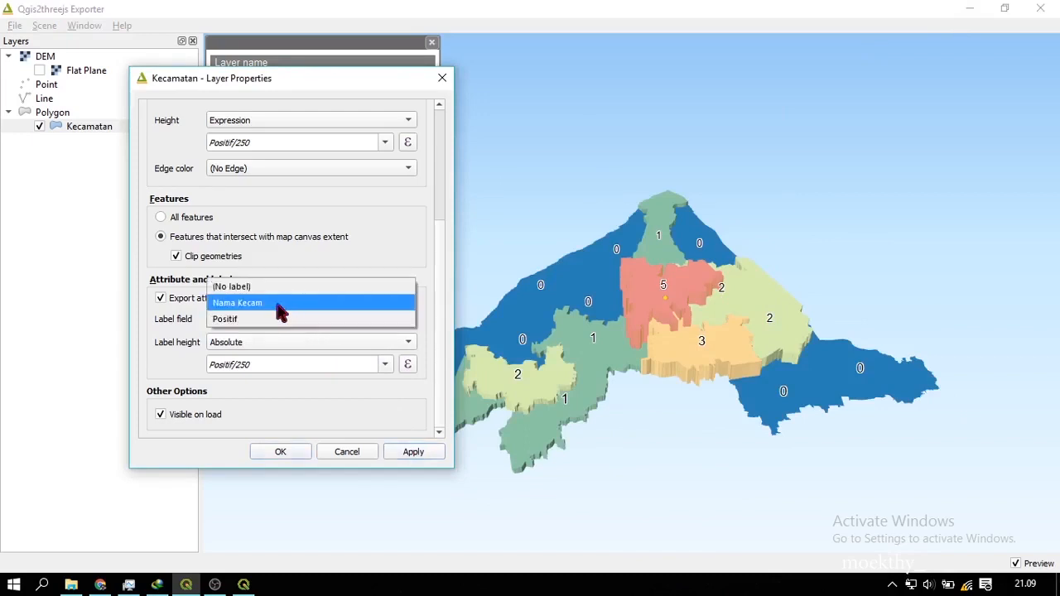
left_click(280, 303)
left_click(420, 453)
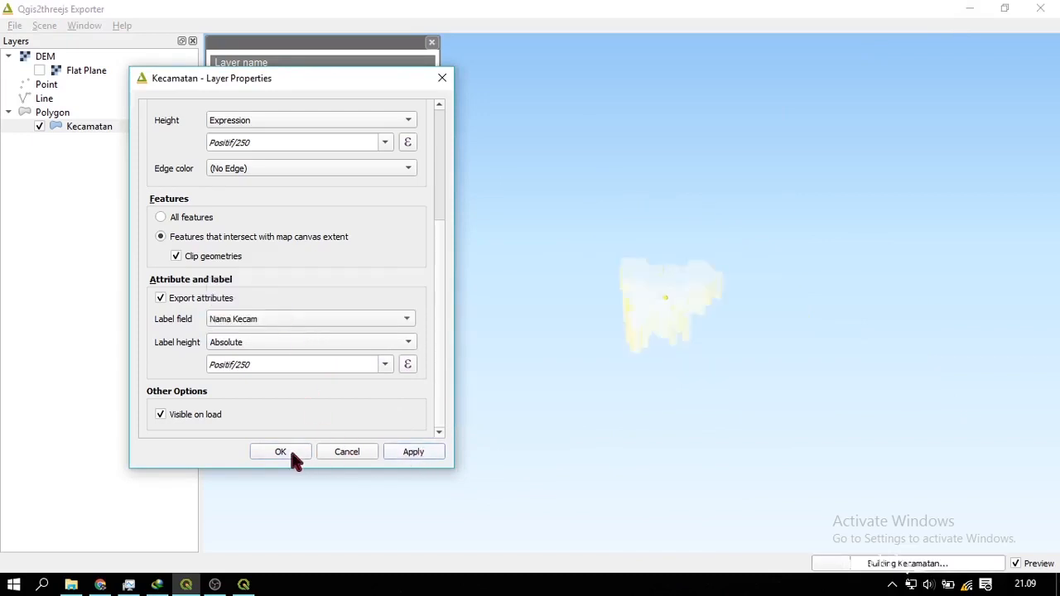
- Set the Kecamatan layer's opacity to an expression of 85 and apply it to the 3D scene
scroll(351, 255, "up", 3)
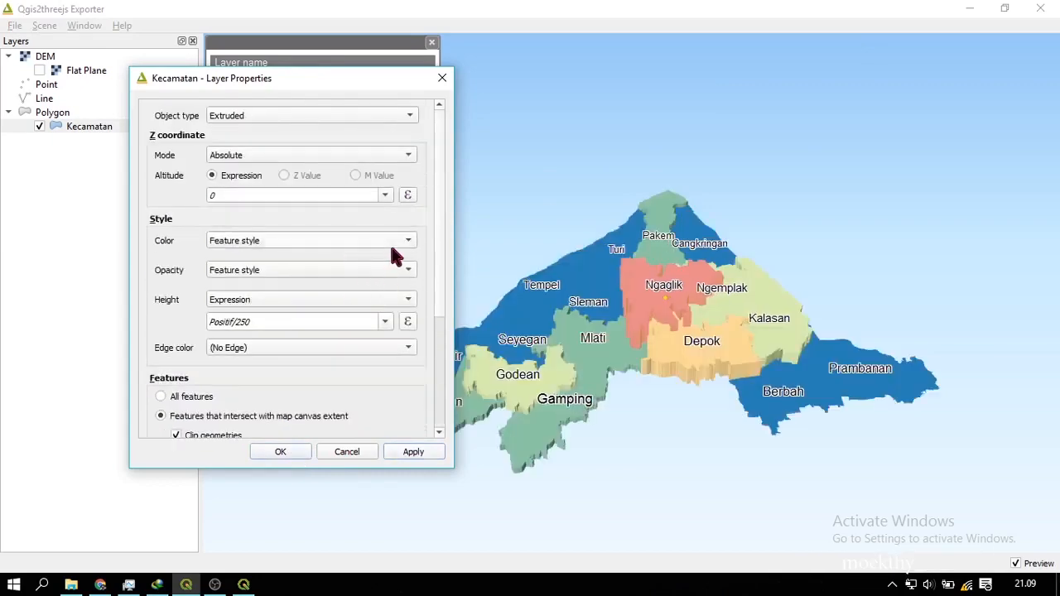
left_click(679, 439)
mouse_move(677, 441)
left_mouse_down()
mouse_move(771, 416)
mouse_move(737, 443)
mouse_move(687, 432)
left_mouse_up()
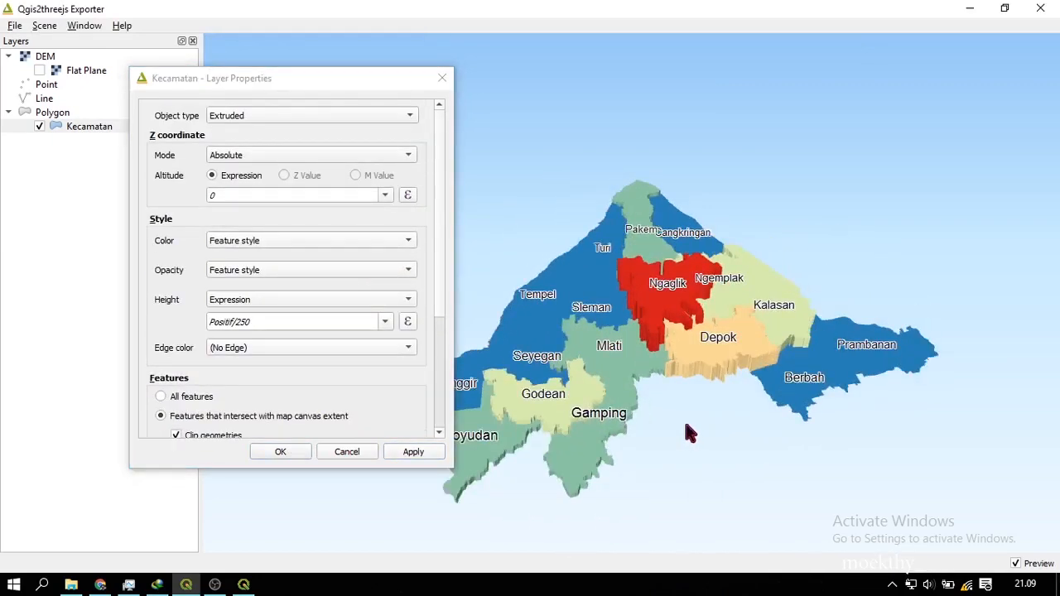
left_click(272, 263)
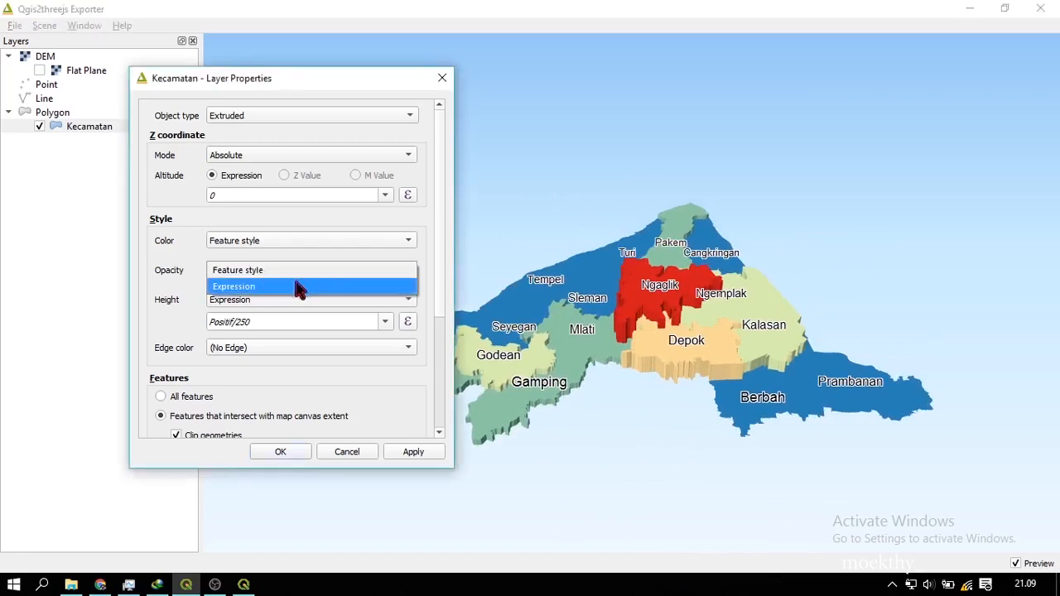
left_click(296, 285)
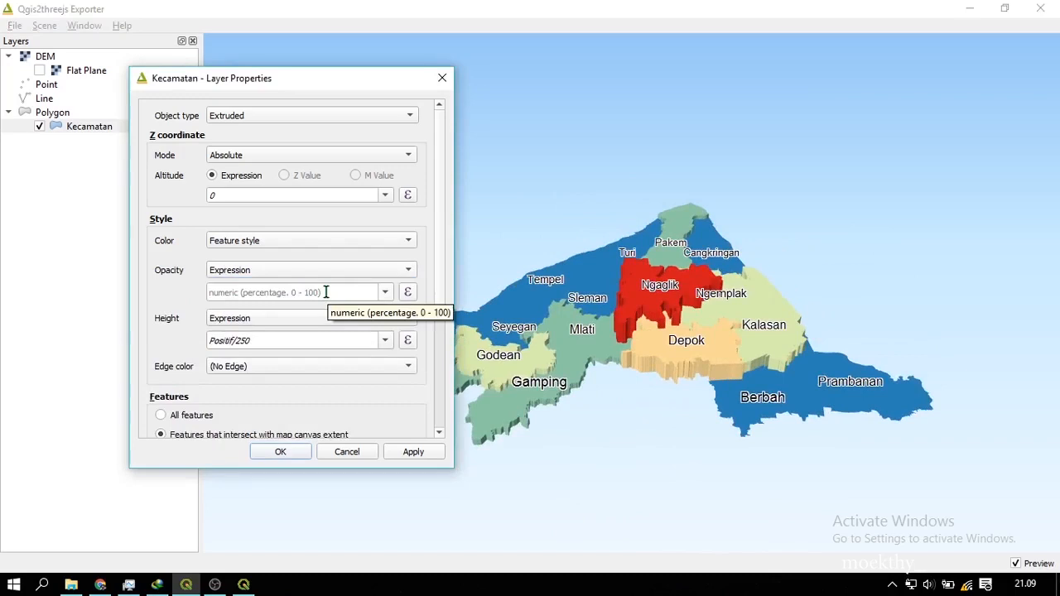
left_click(239, 272)
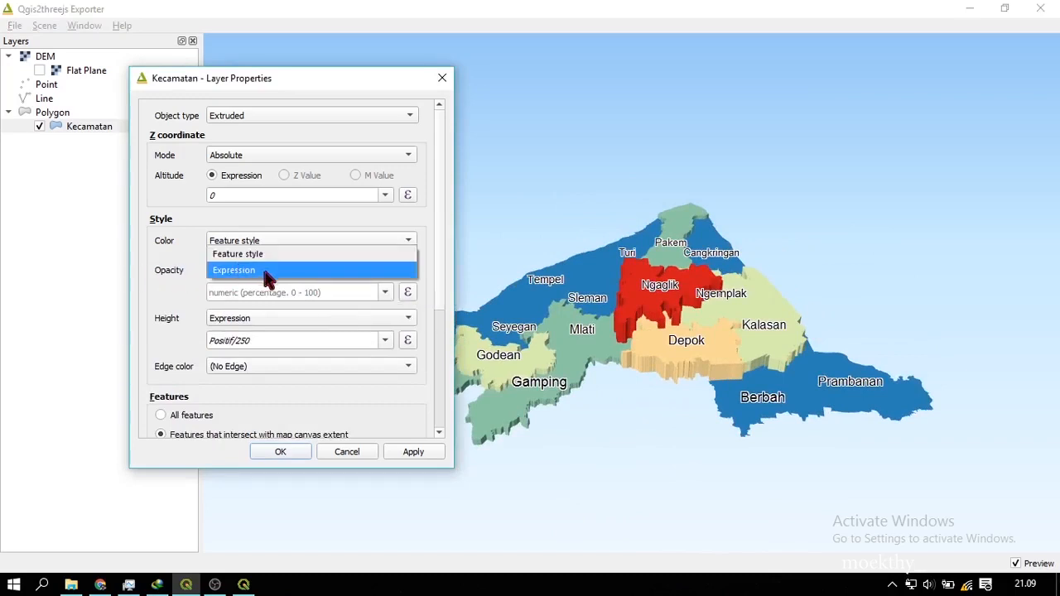
left_click(291, 298)
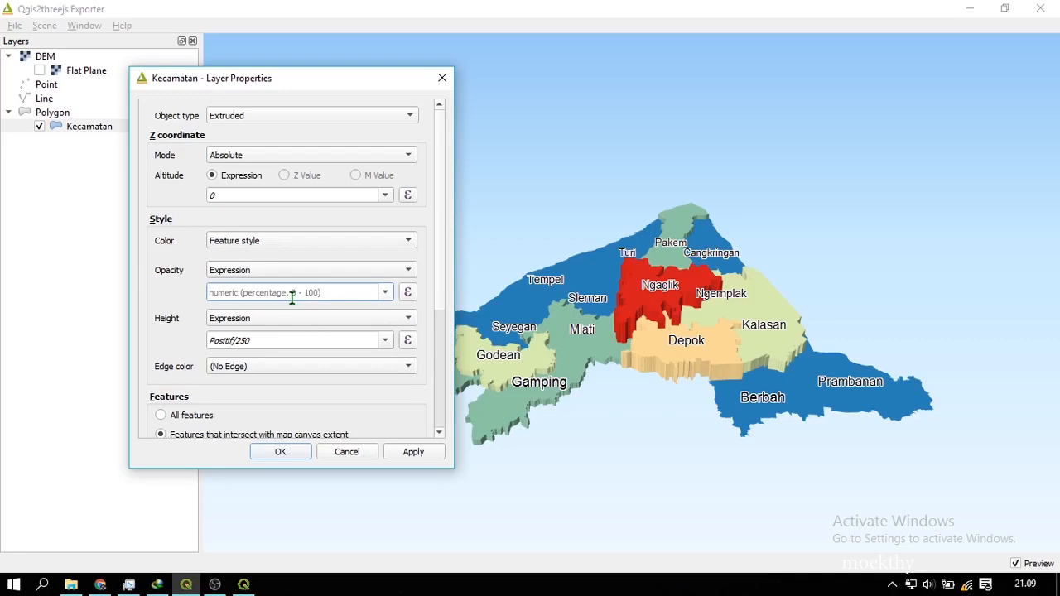
type("85")
left_click(396, 455)
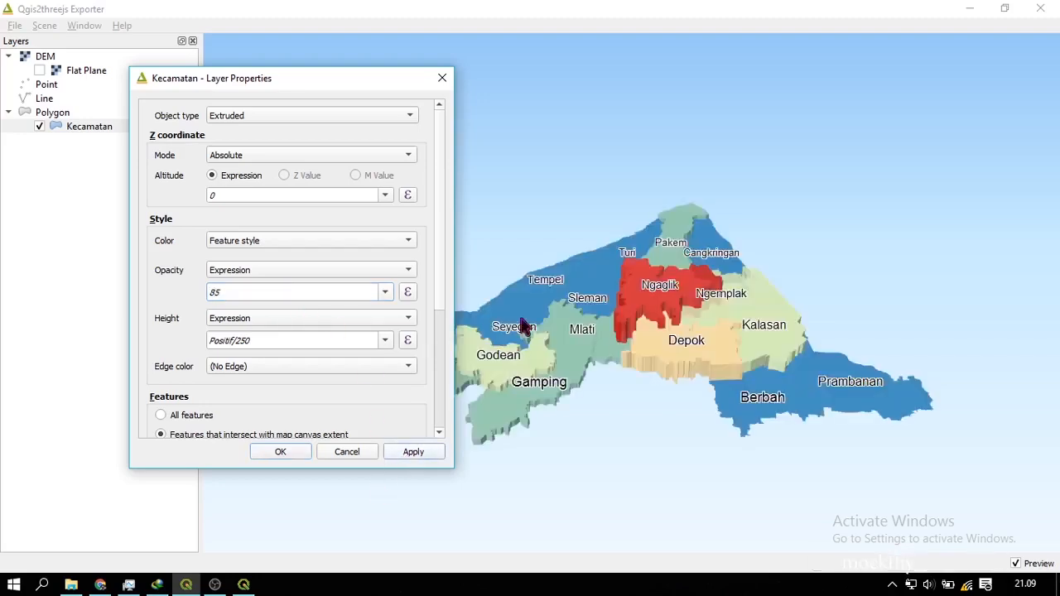
- Inspect the 3D map from the opposite side, identify the Ngaglik feature's attributes, and close the layer properties
mouse_move(662, 348)
left_mouse_down()
mouse_move(733, 324)
mouse_move(794, 407)
mouse_move(901, 385)
mouse_move(893, 343)
left_mouse_up()
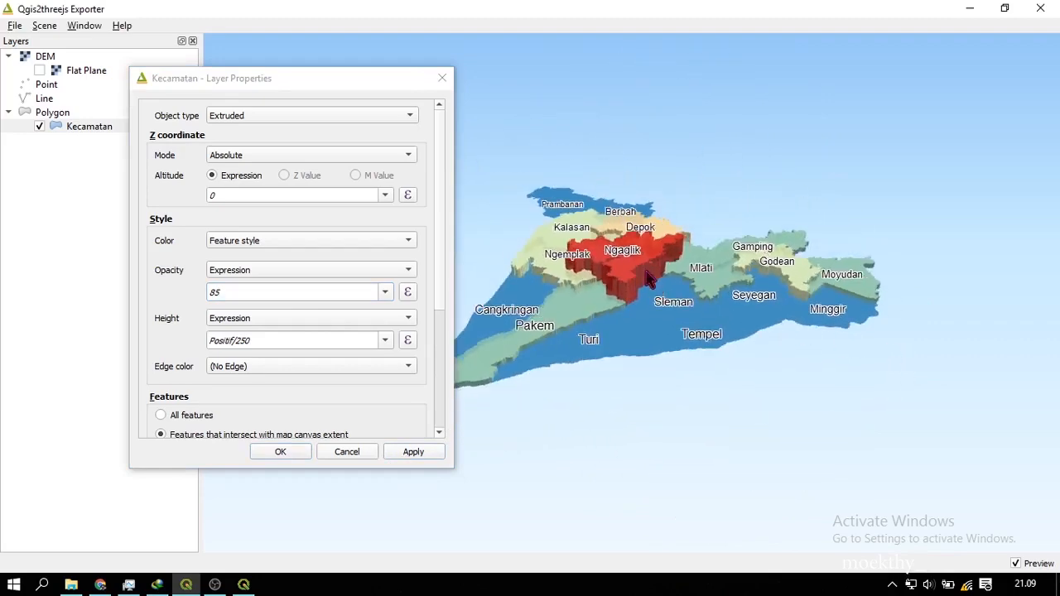
left_click(646, 270)
left_click_drag(325, 86, 672, 96)
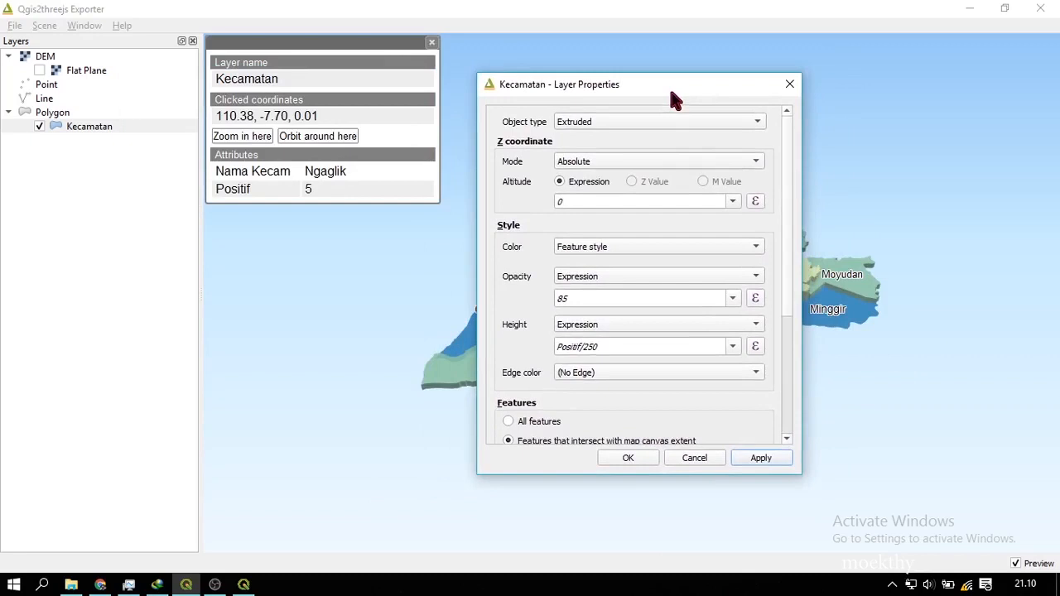
left_click_drag(672, 92, 637, 65)
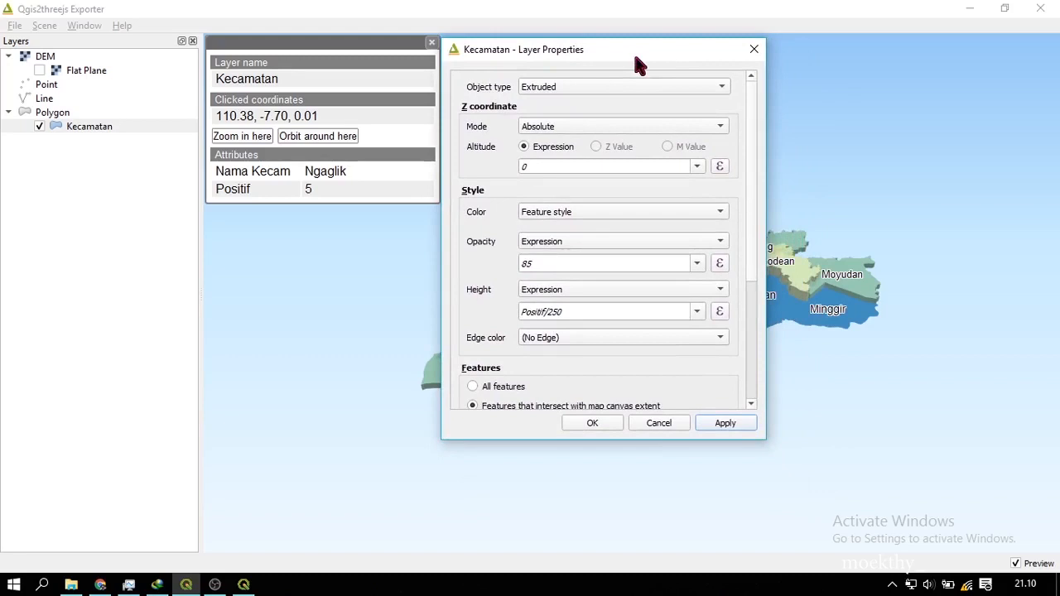
left_click_drag(635, 58, 384, 69)
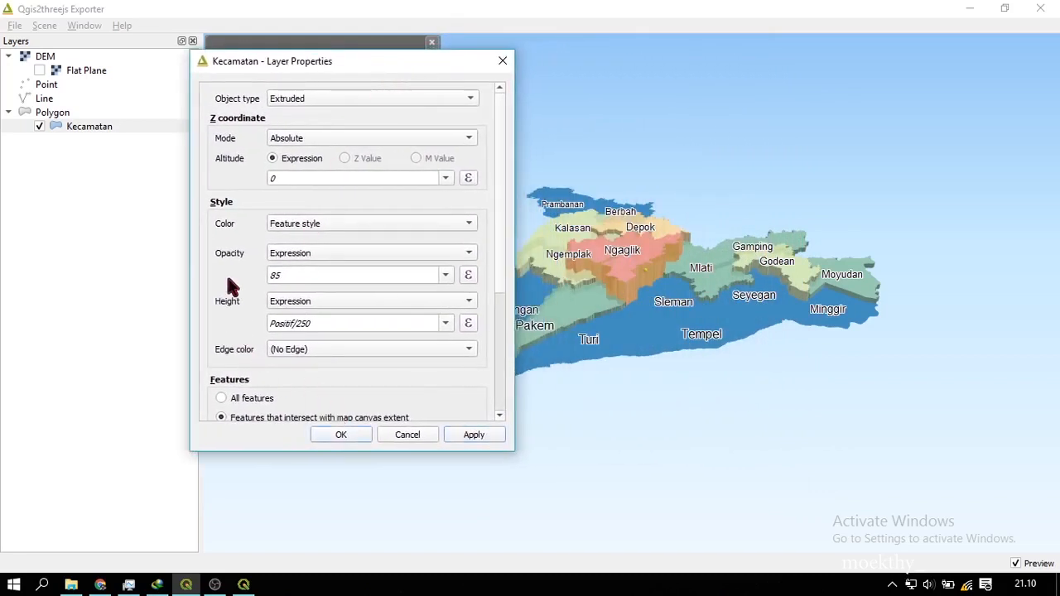
left_click(336, 436)
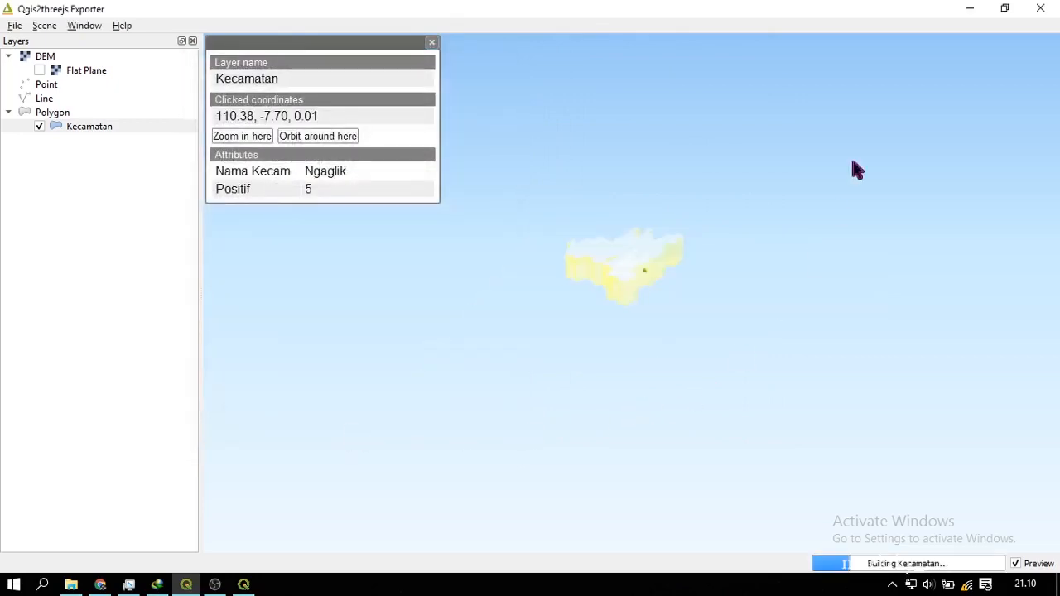
- Switch to the main QGIS window and enable editing of the Kecamatan layer's fields in its properties
left_click(974, 8)
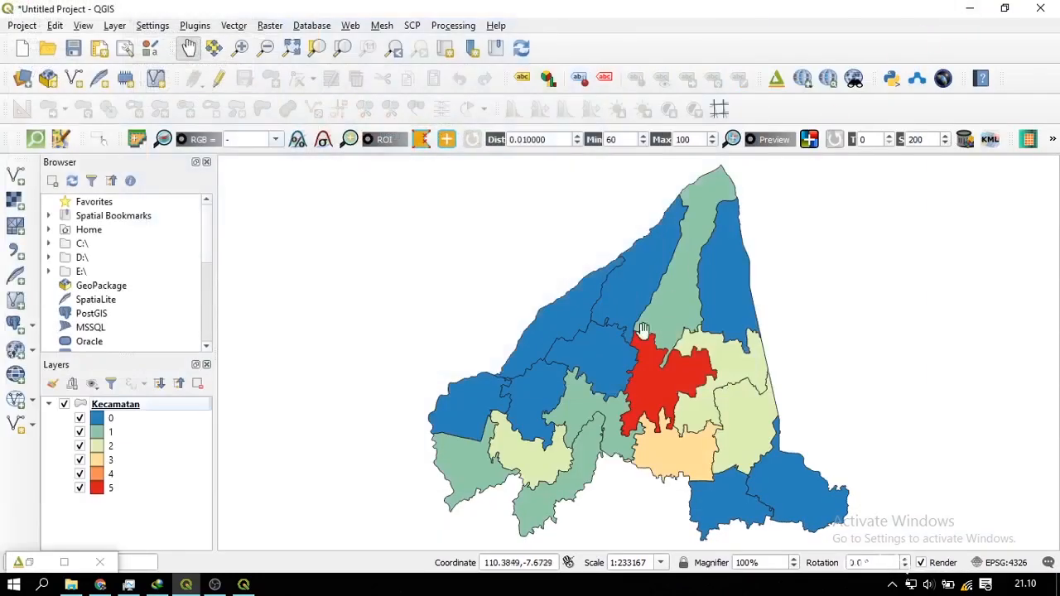
right_click(139, 405)
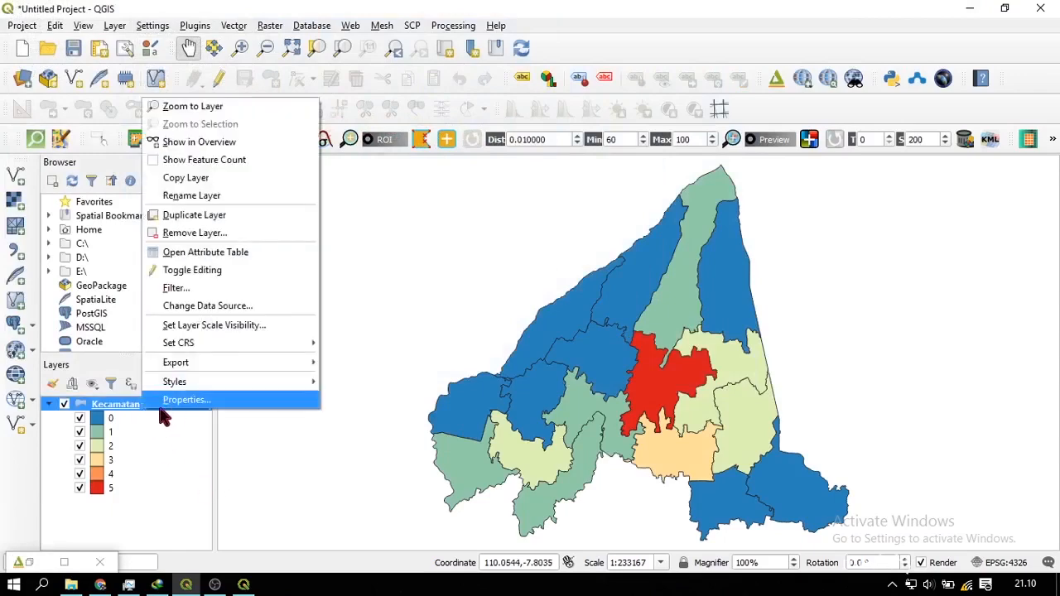
left_click(165, 401)
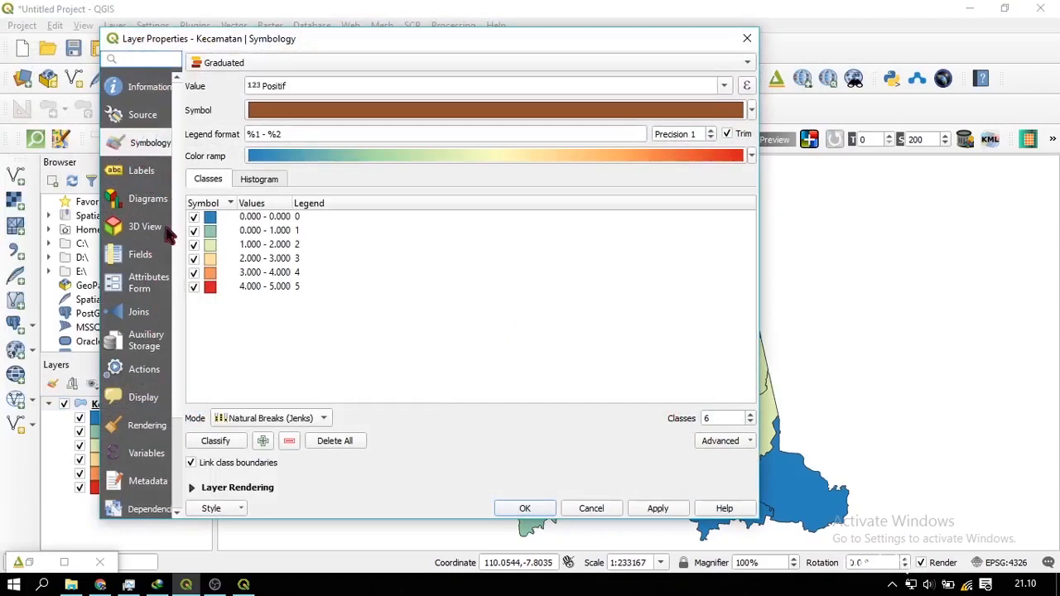
left_click(141, 257)
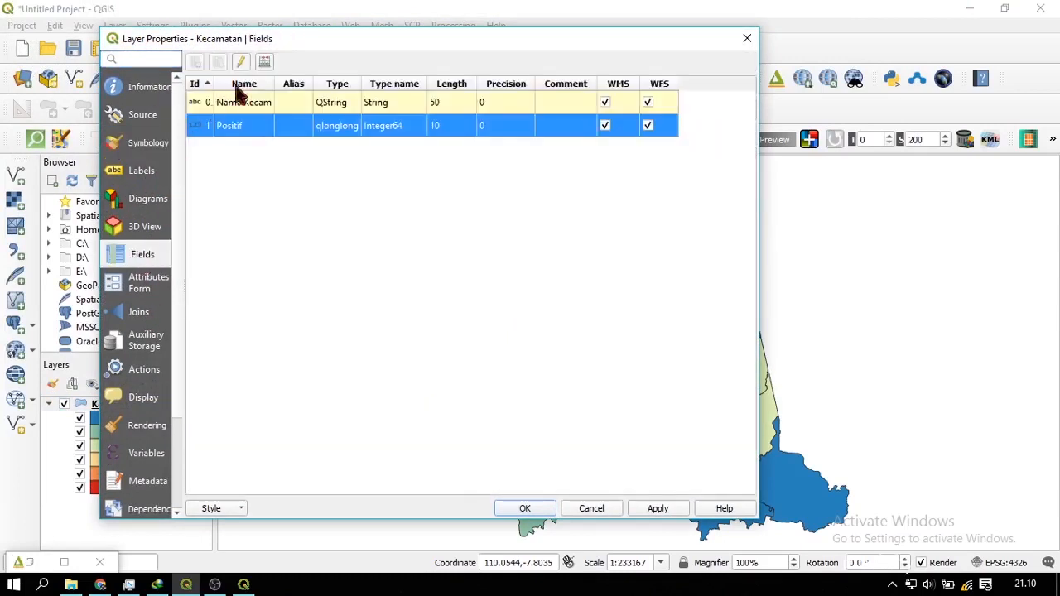
left_click(285, 105)
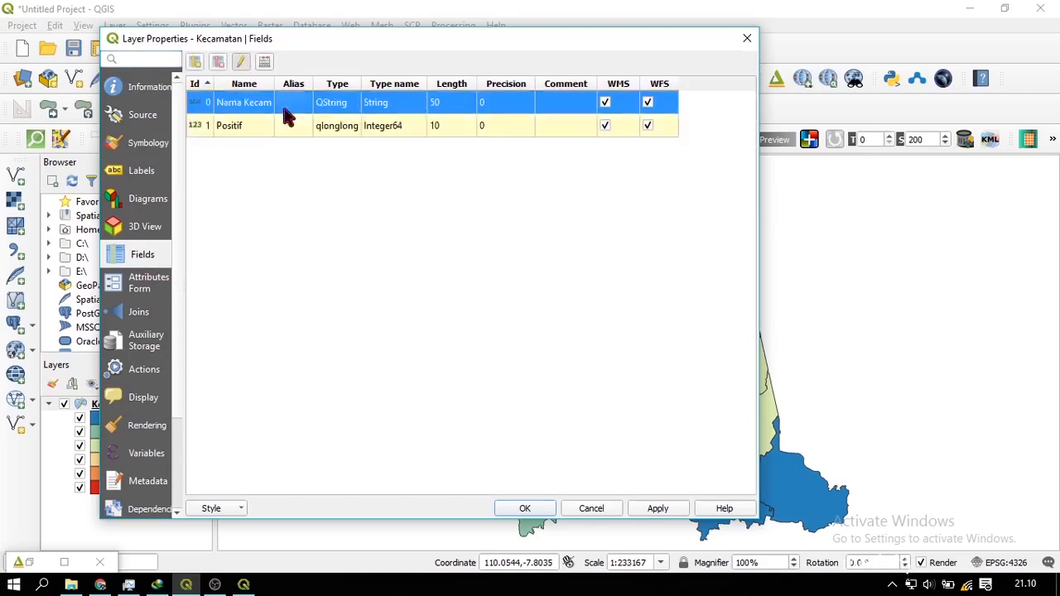
- Try to rename the Nama Kecam field in the Kecamatan layer
double_click(241, 103)
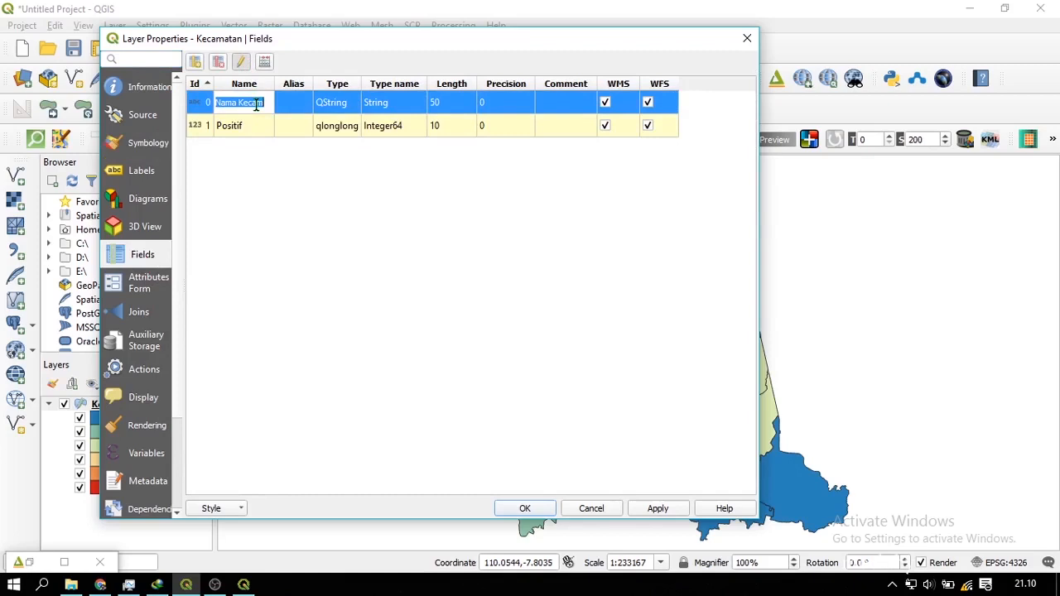
type("Ke")
left_click(240, 61)
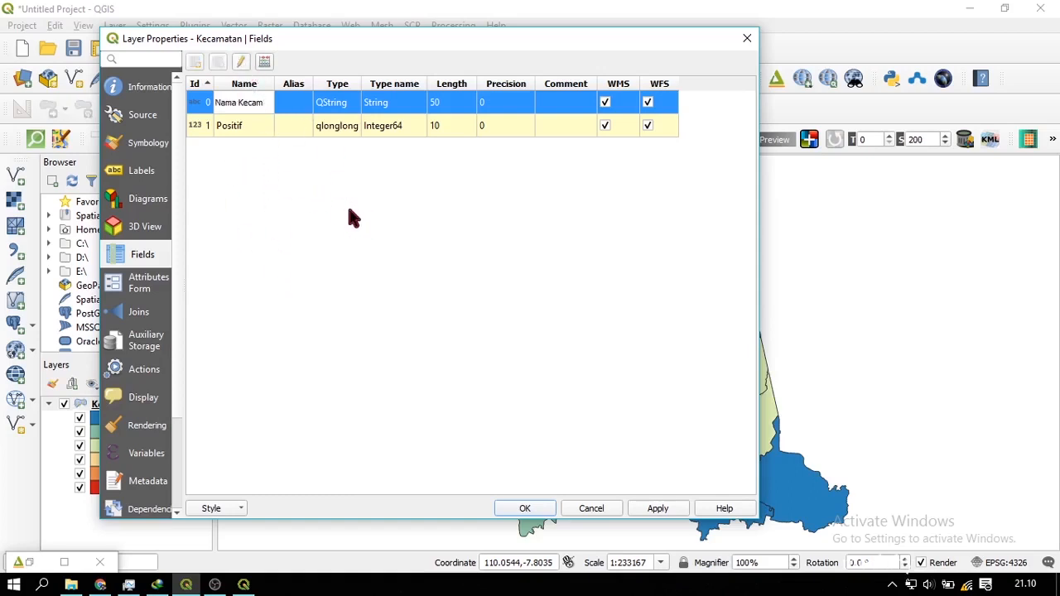
- Rename the Nama Kecam field to Kecamatan and save the changes to the layer
left_click(256, 106)
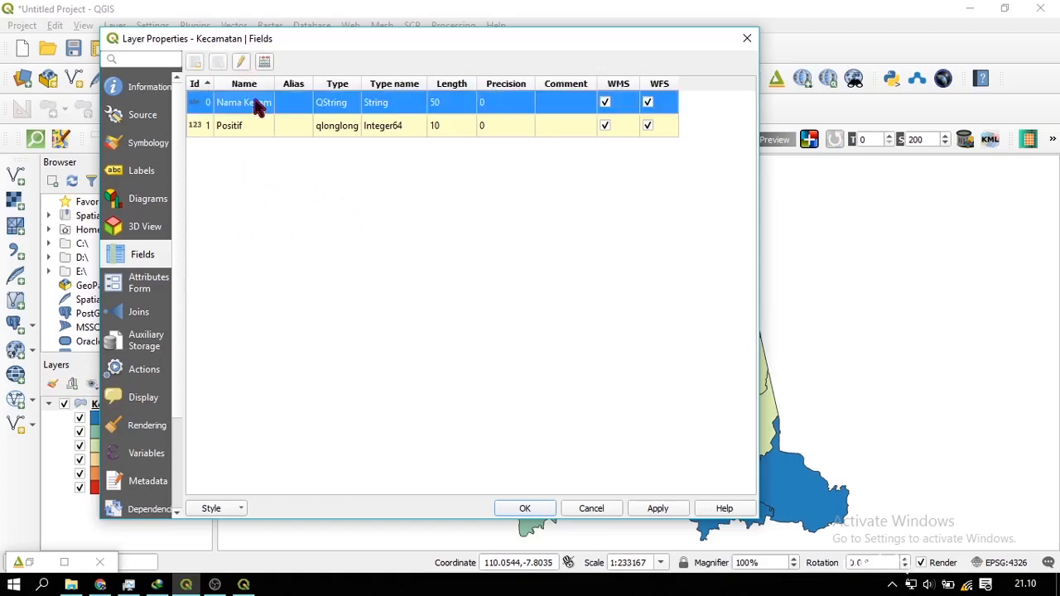
left_click(240, 62)
double_click(245, 103)
type("Ke")
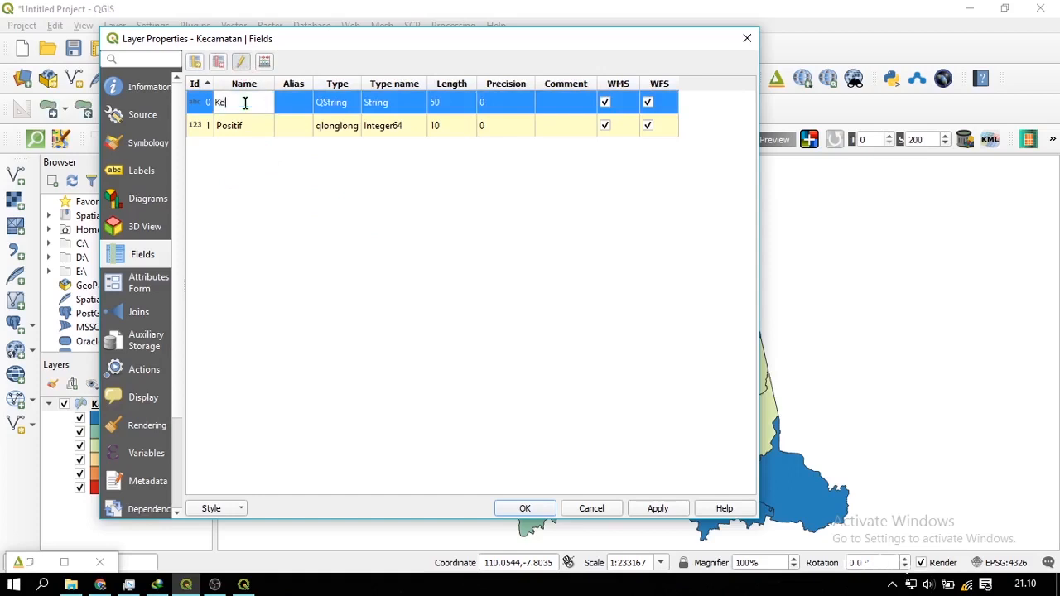
left_click(440, 373)
left_click(667, 512)
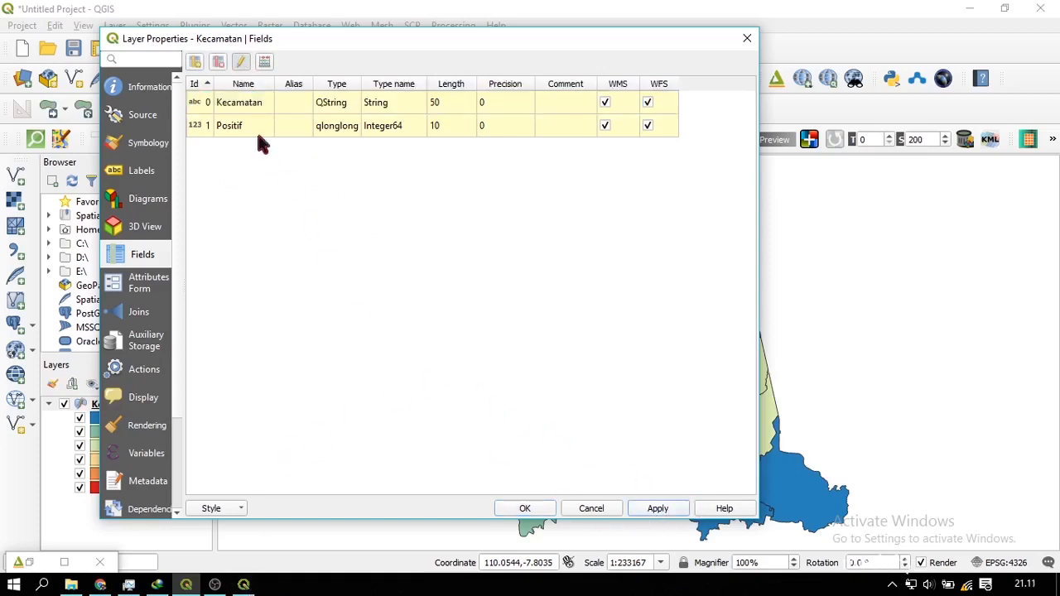
left_click(241, 62)
left_click(499, 301)
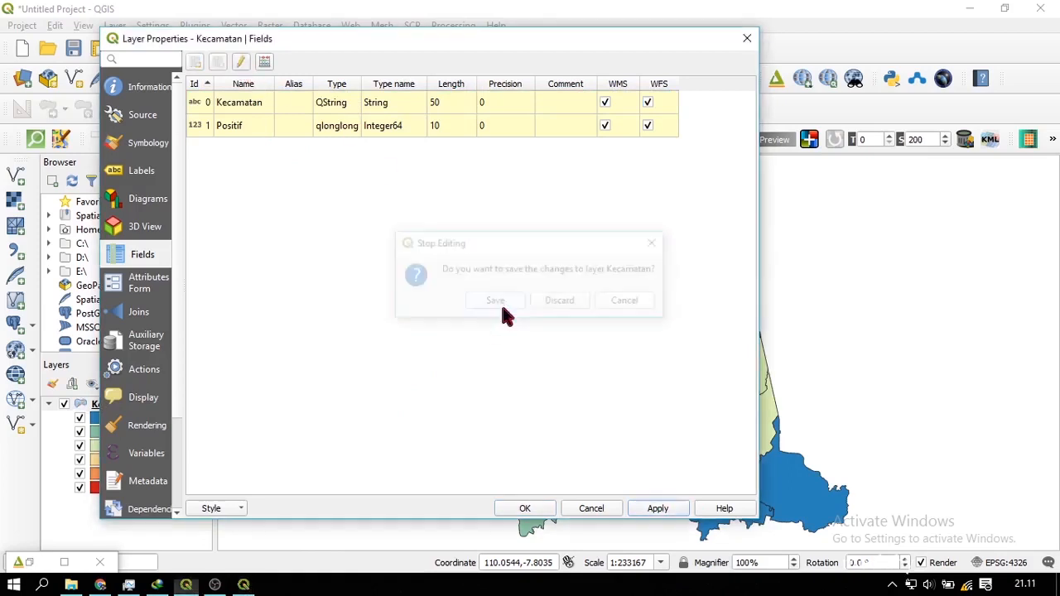
- Rename the Kecamatan layer as "Sebaran COVID-19 16/04/2020", checking the system calendar for the date, and confirm the layer properties
left_click(145, 115)
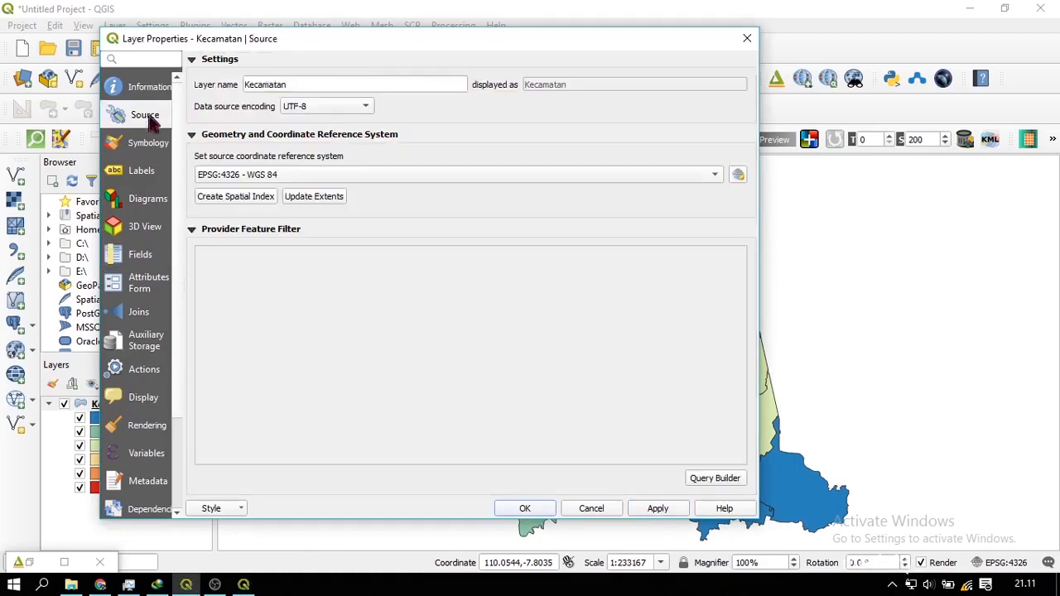
double_click(248, 85)
type("S")
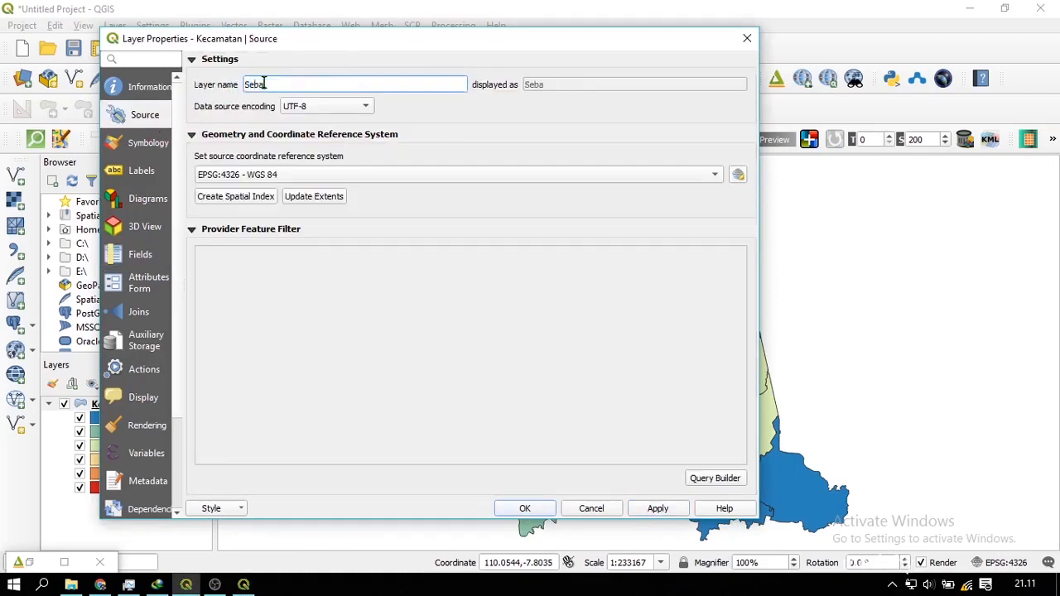
type("ebaran COVID-19")
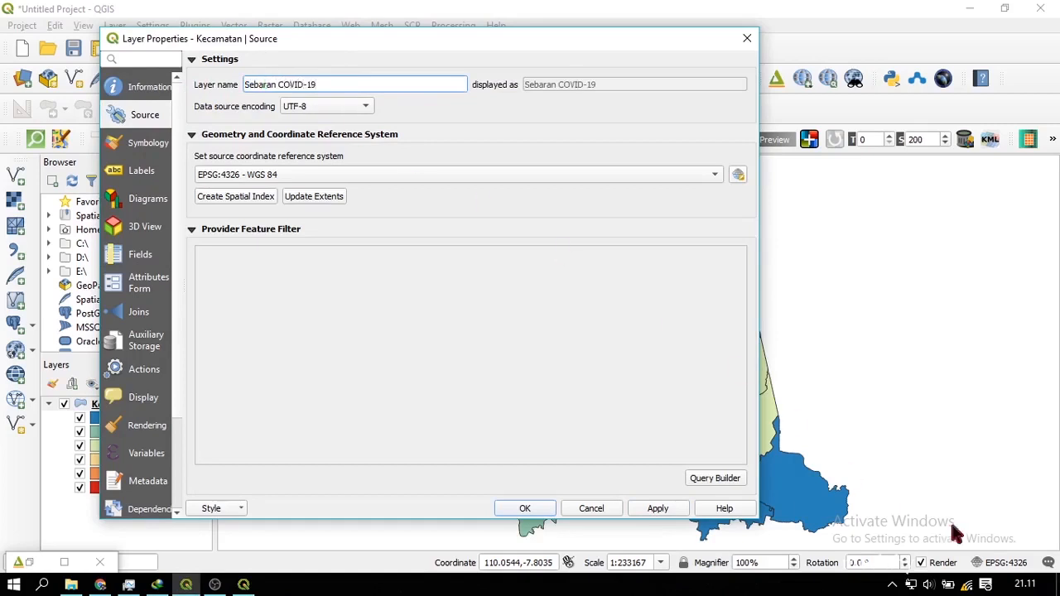
left_click(1024, 584)
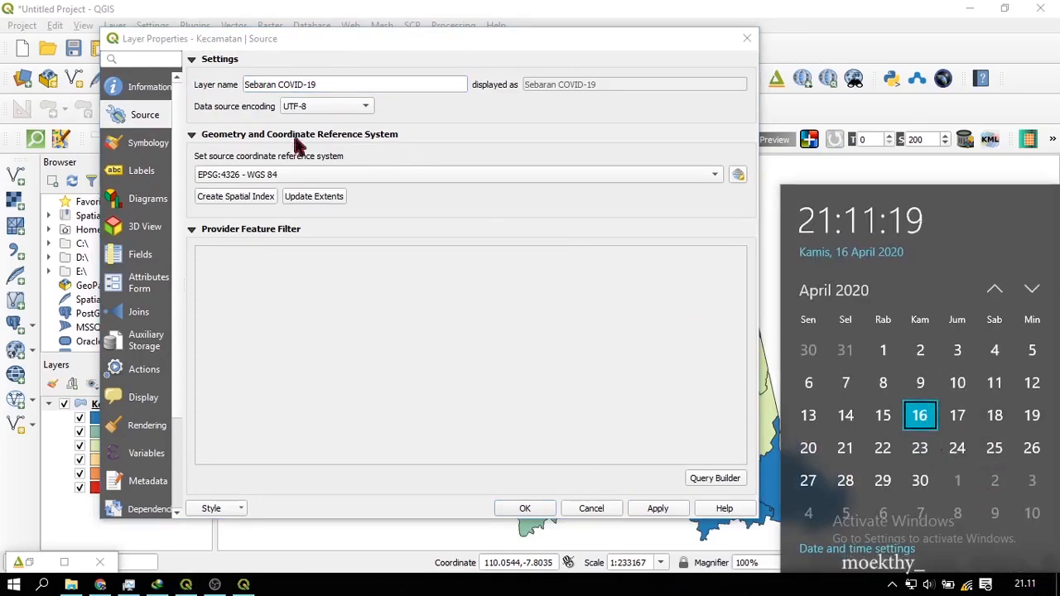
left_click(332, 88)
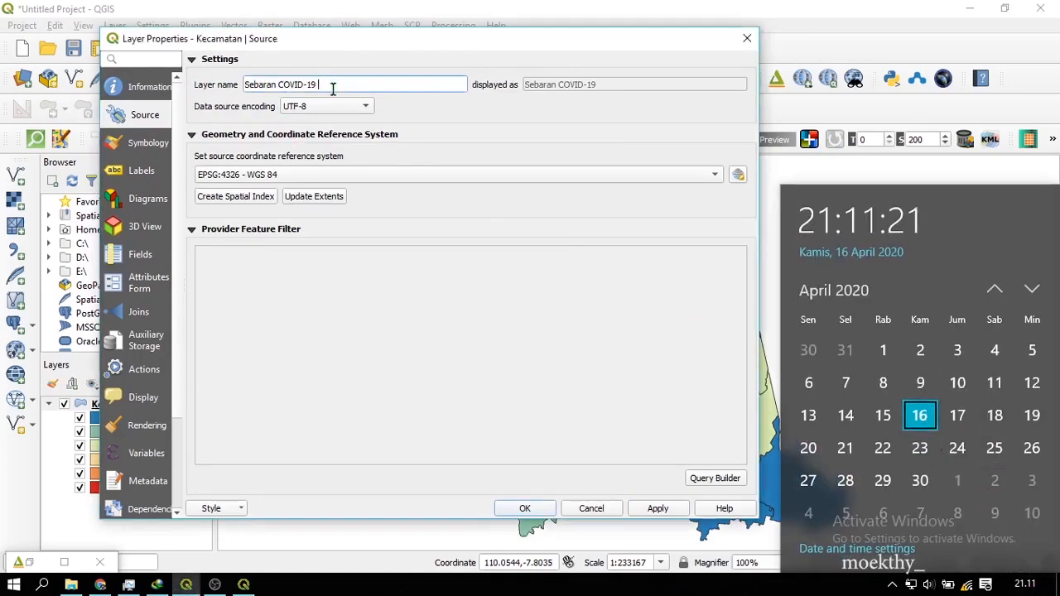
type("16/04/2020")
left_click(656, 508)
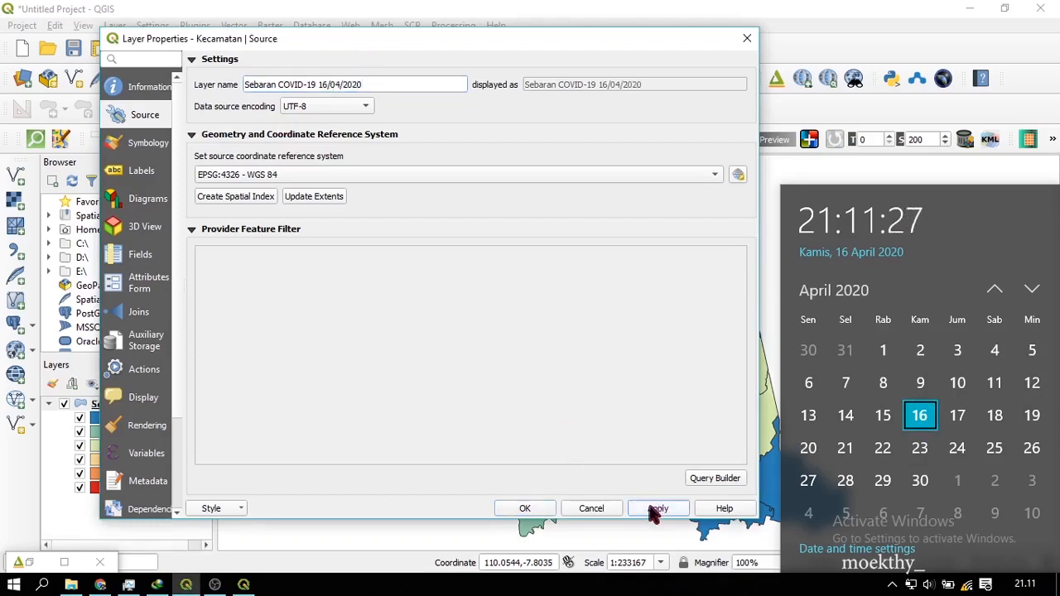
left_click(525, 508)
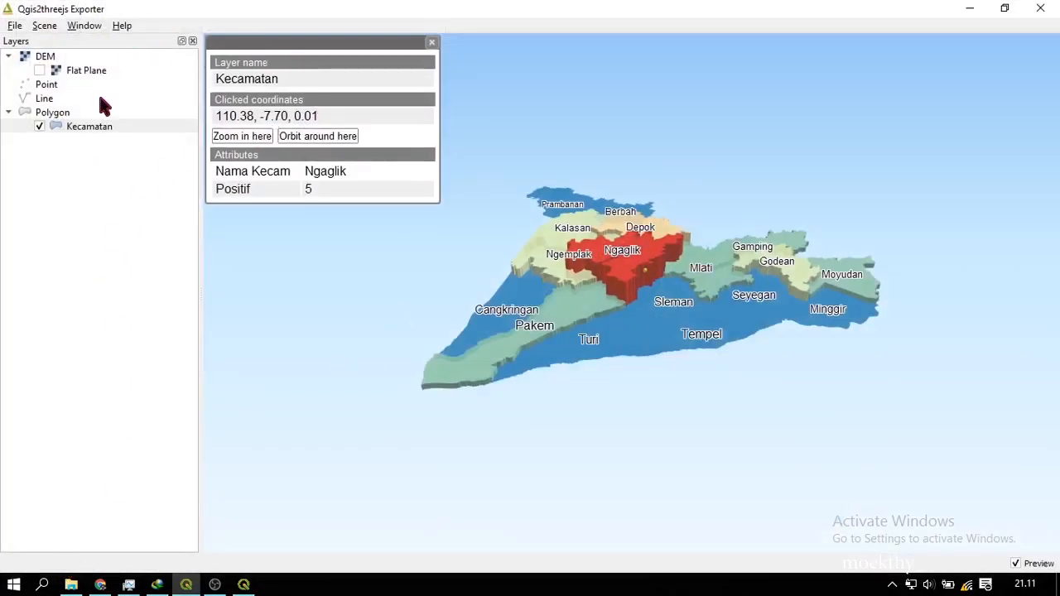
- Close and reopen the Qgis2threejs exporter to reload the 3D scene with the renamed layer
left_click(1045, 9)
left_click(778, 82)
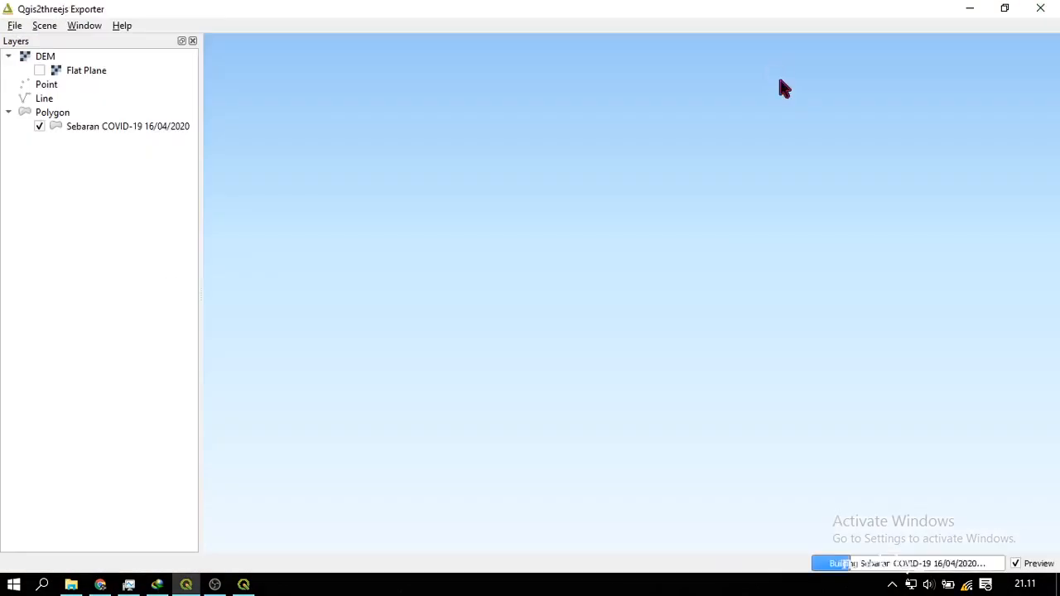
scroll(660, 256, "up", 10)
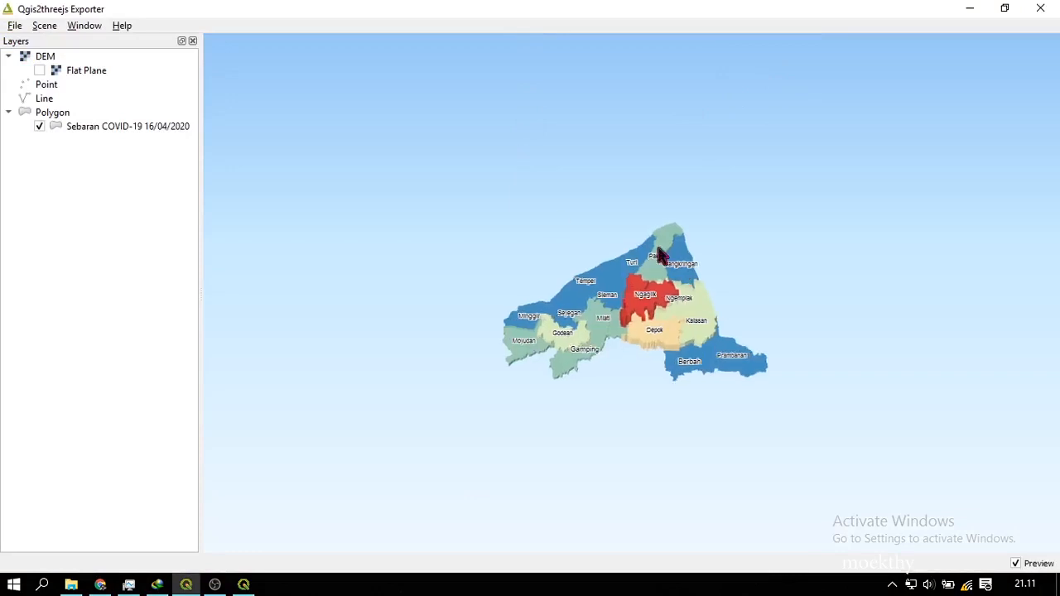
scroll(673, 259, "up", 3)
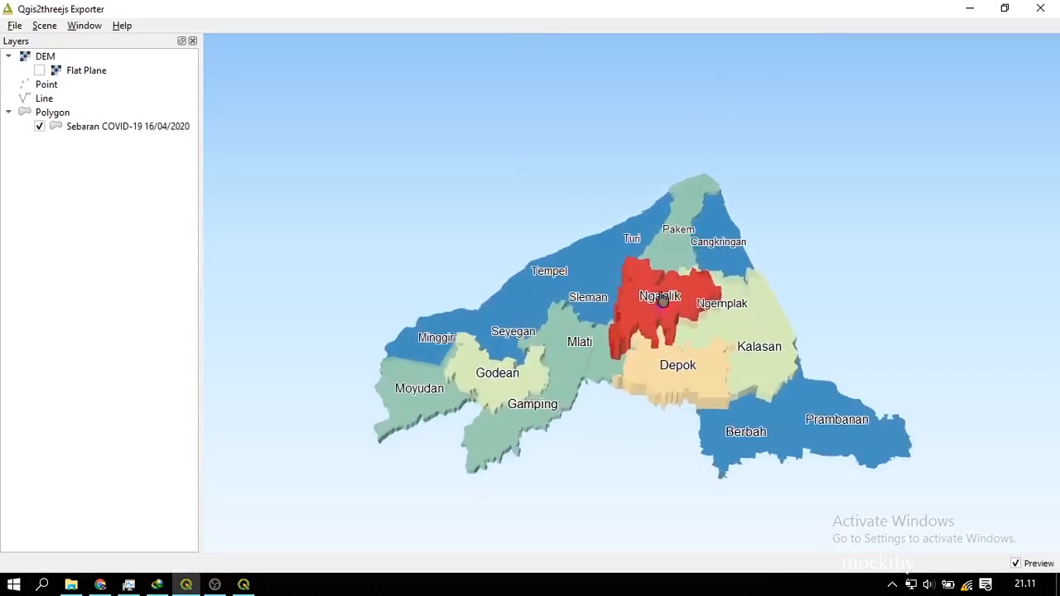
- Identify the Ngaglik polygon in the 3D preview and inspect its layer name and attribute labels
left_click(646, 304)
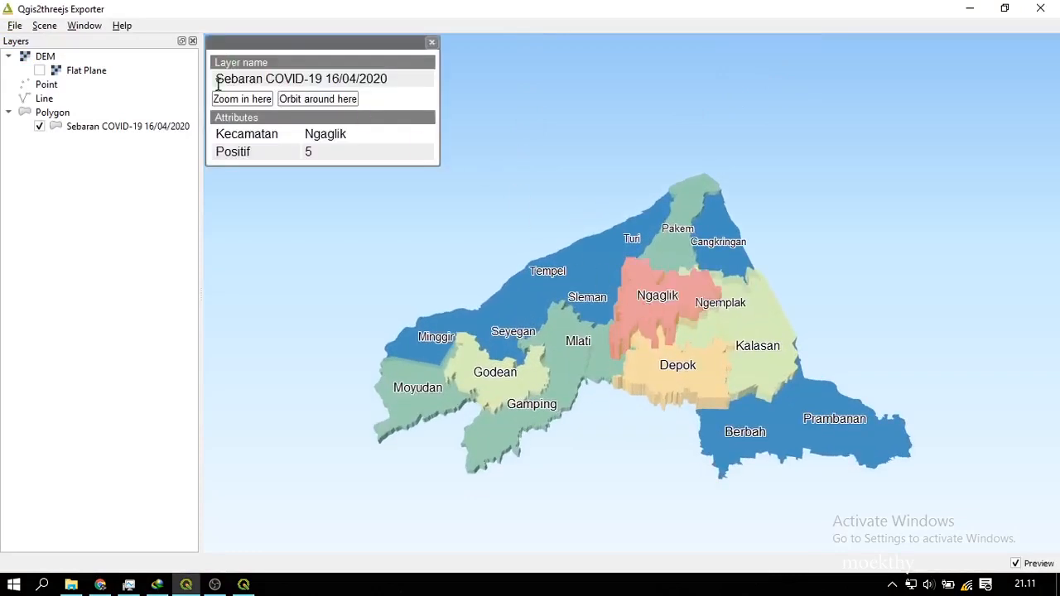
left_click_drag(216, 79, 397, 125)
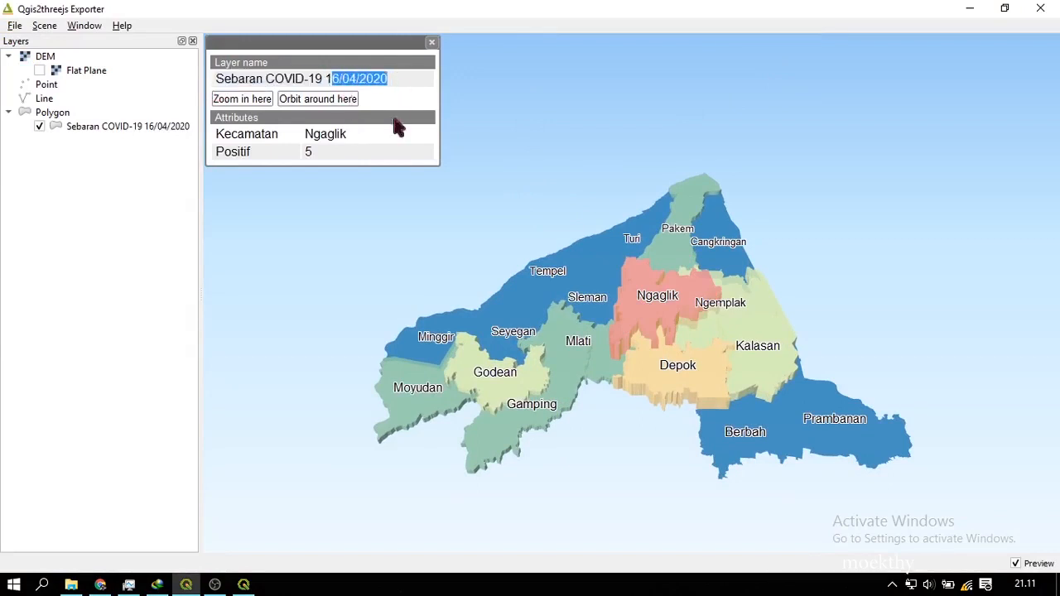
right_click(96, 129)
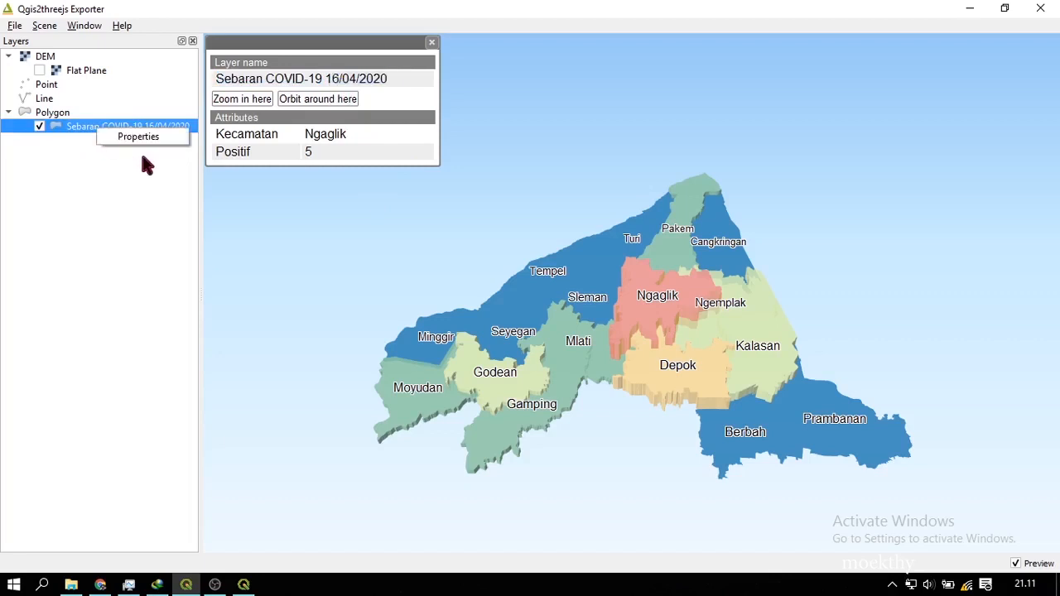
left_click(268, 132)
left_click_drag(215, 134, 293, 135)
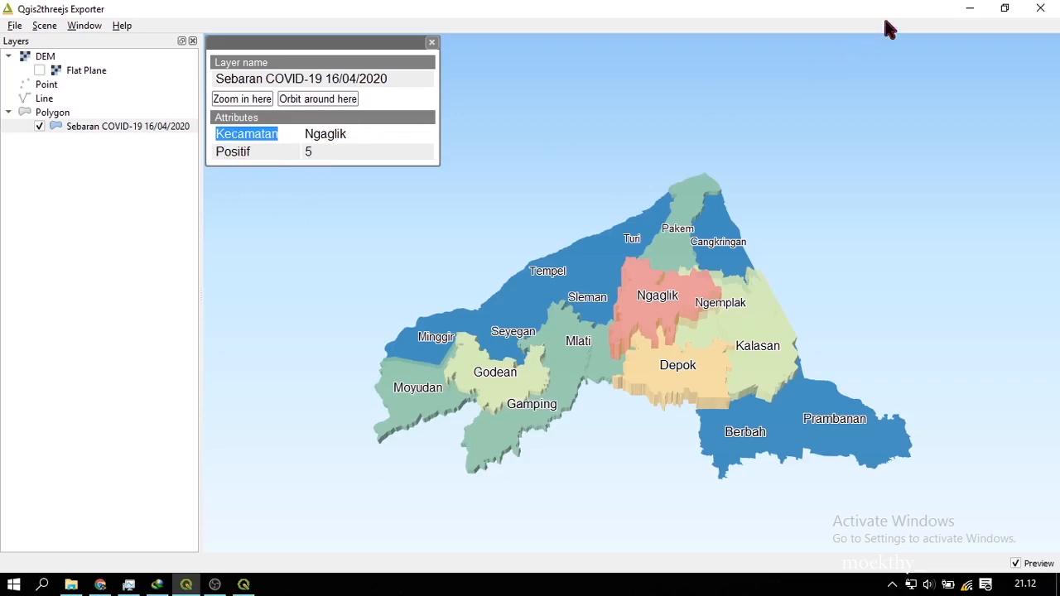
- Return to the main QGIS window and enable field editing in the Sebaran COVID-19 16/04/2020 layer's properties
left_click(967, 8)
right_click(120, 407)
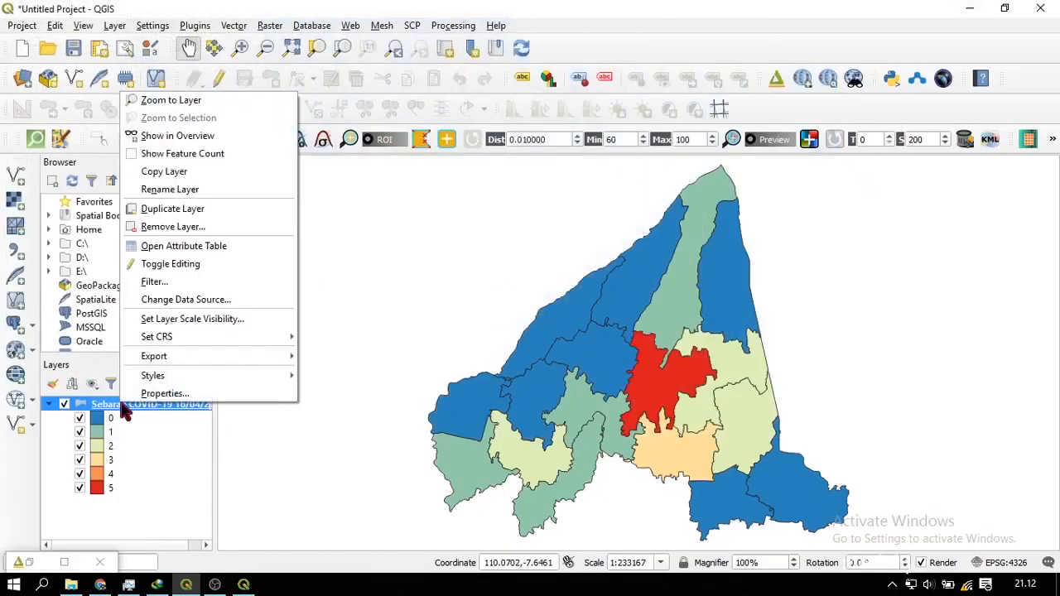
left_click(157, 394)
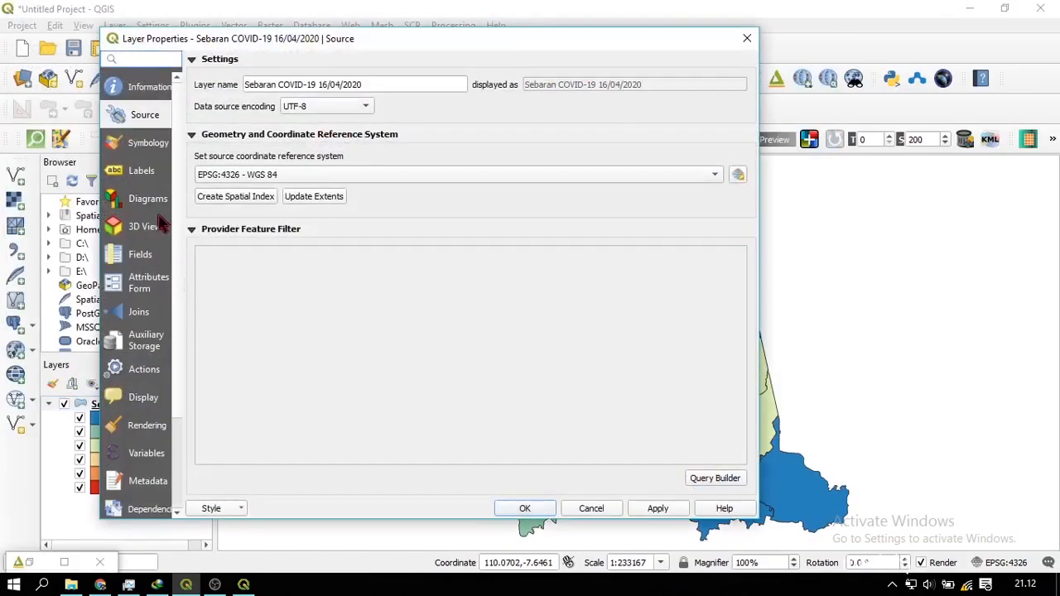
left_click(149, 175)
left_click(149, 201)
left_click(138, 237)
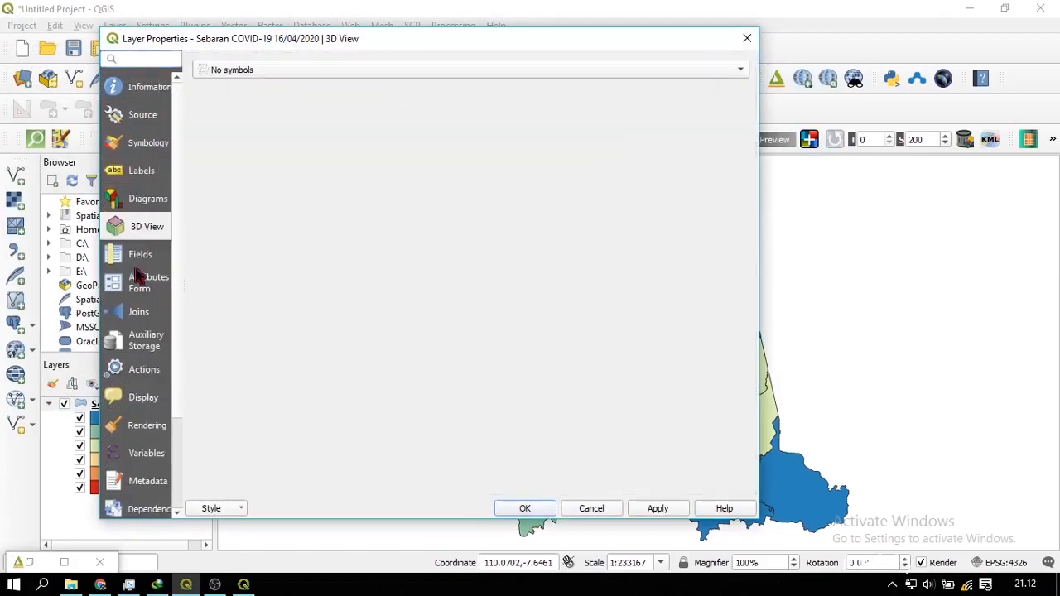
left_click(138, 258)
left_click(255, 126)
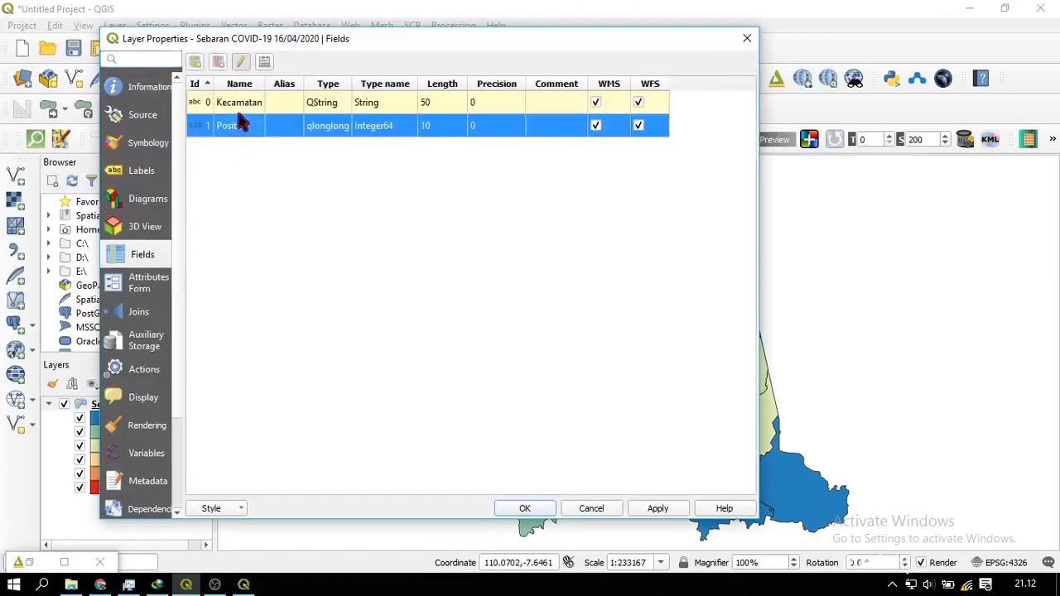
- Rename the Positif field to "Pasien COVID-19", save the edits to the layer and confirm its properties
double_click(245, 124)
type("Pasien COVID-19")
left_click(256, 144)
left_click(240, 61)
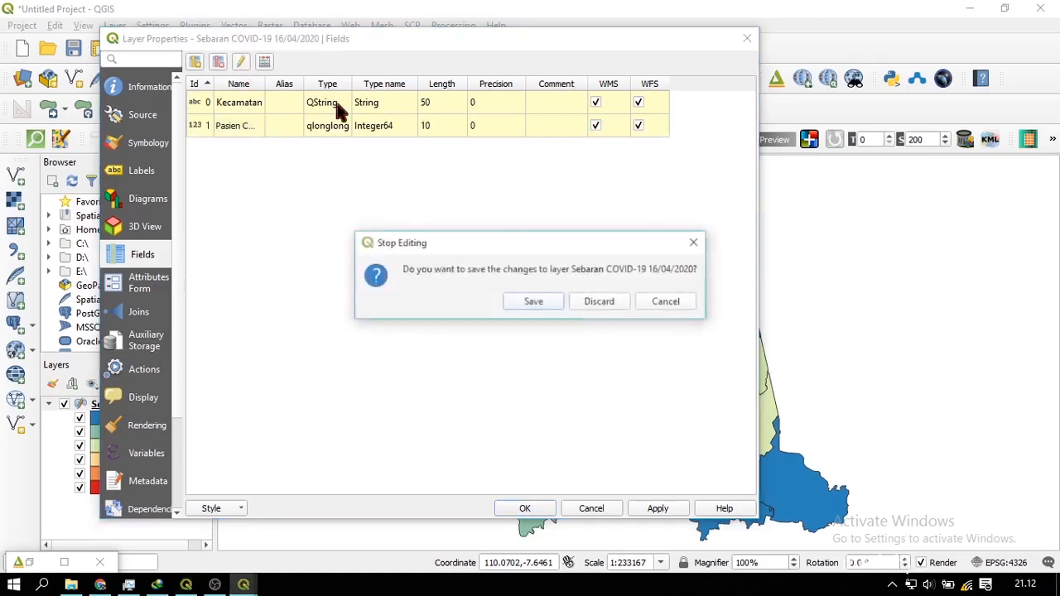
left_click(553, 302)
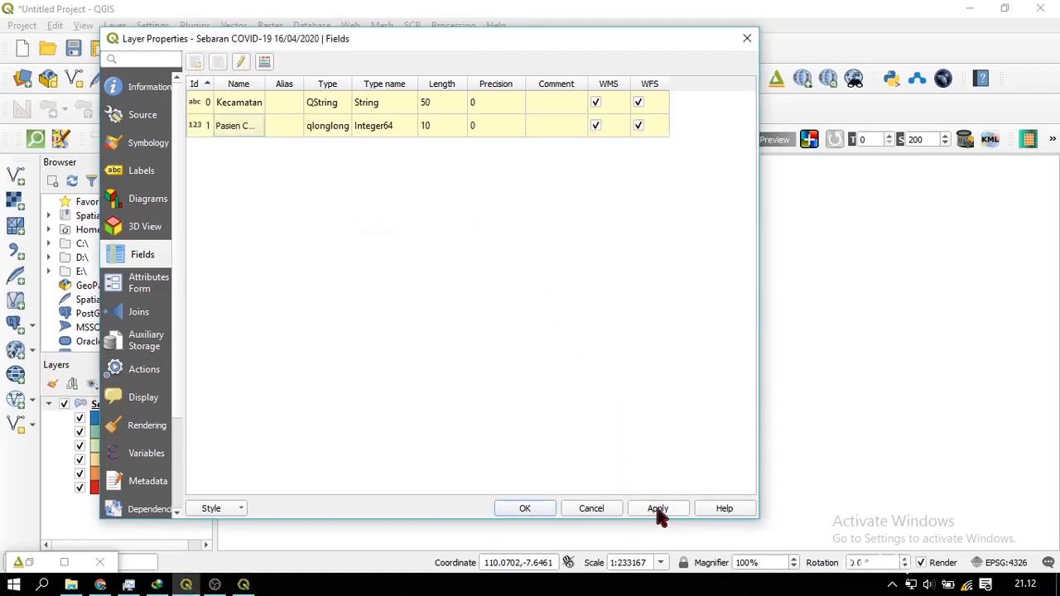
left_click(525, 508)
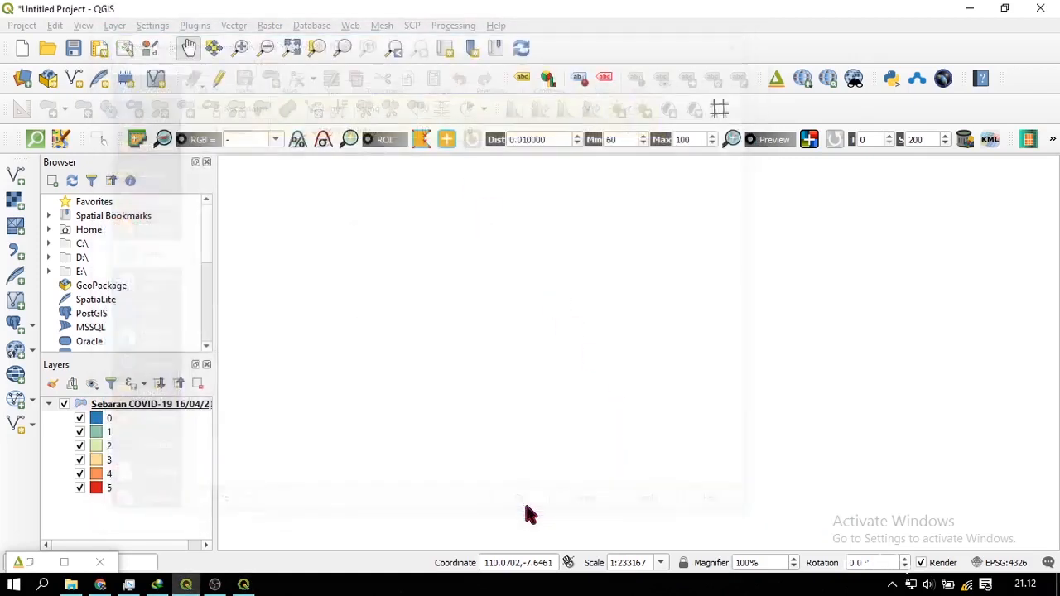
- Set the value of the layer's graduated symbology to the Pasien COV field, and apply it
right_click(135, 406)
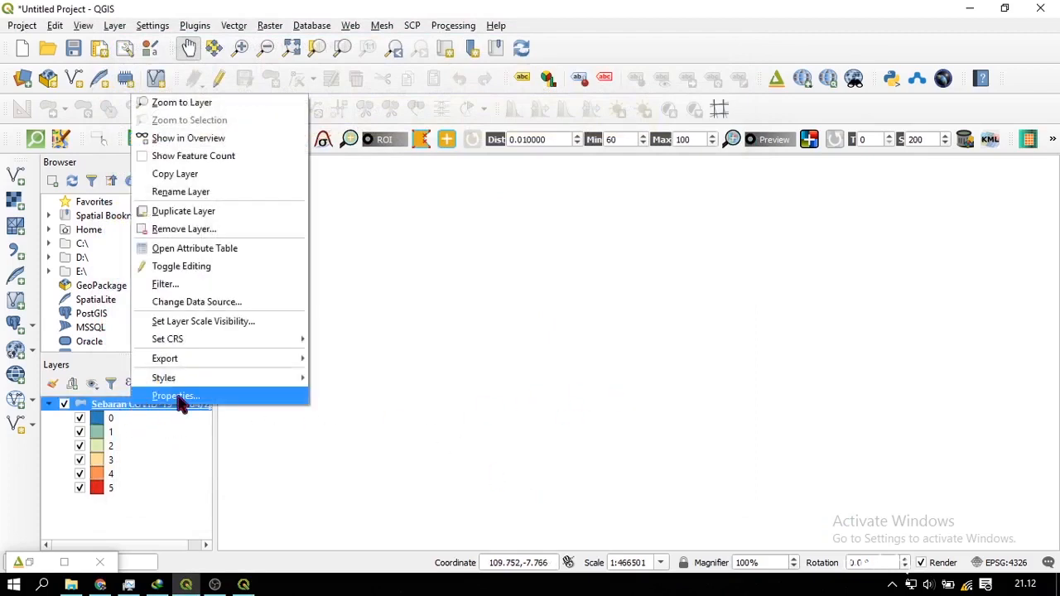
left_click(209, 398)
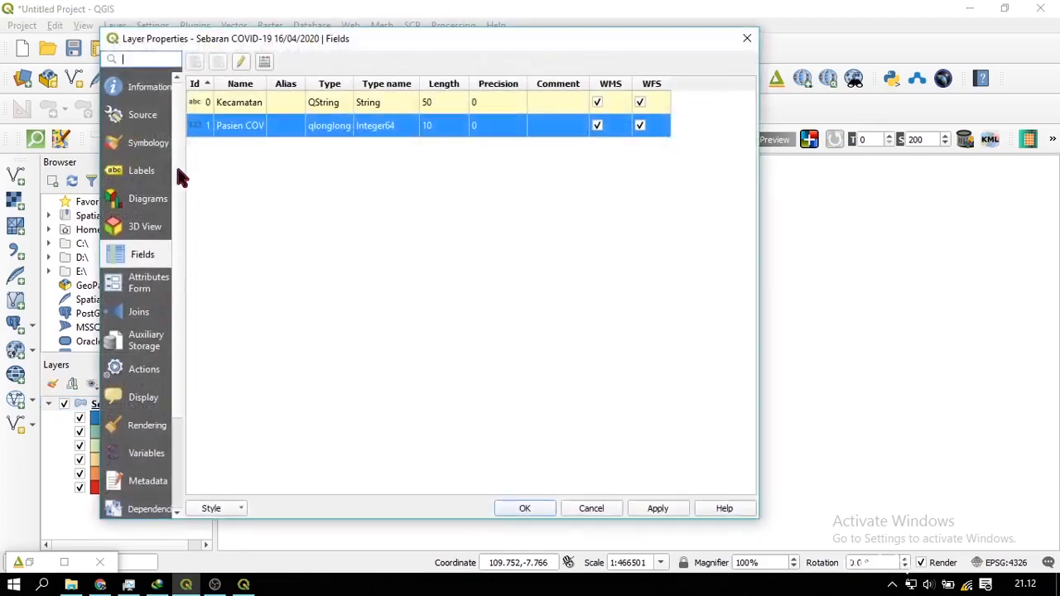
left_click(151, 143)
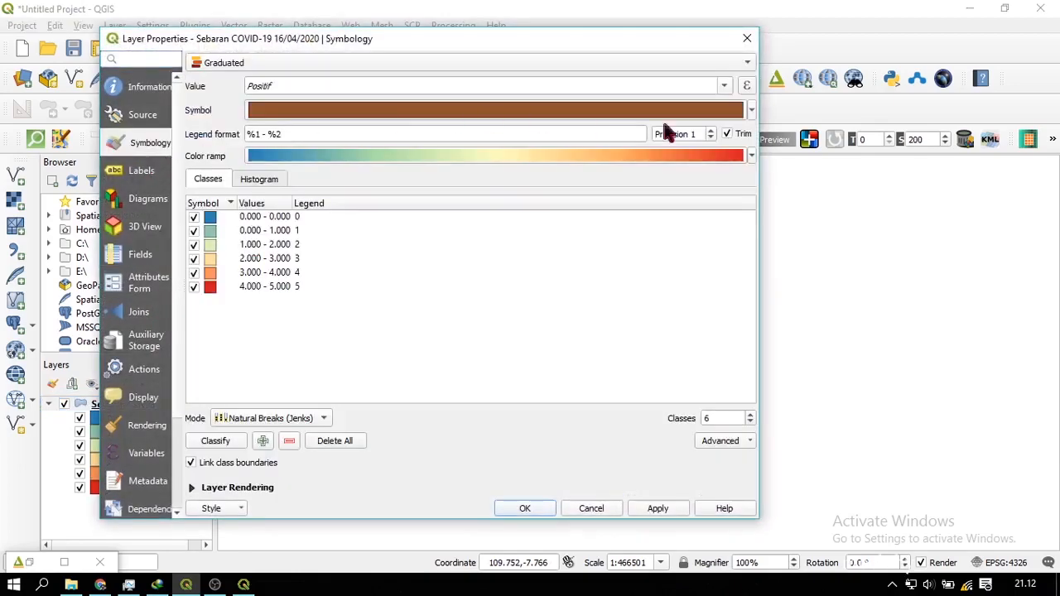
left_click(723, 86)
left_click(718, 105)
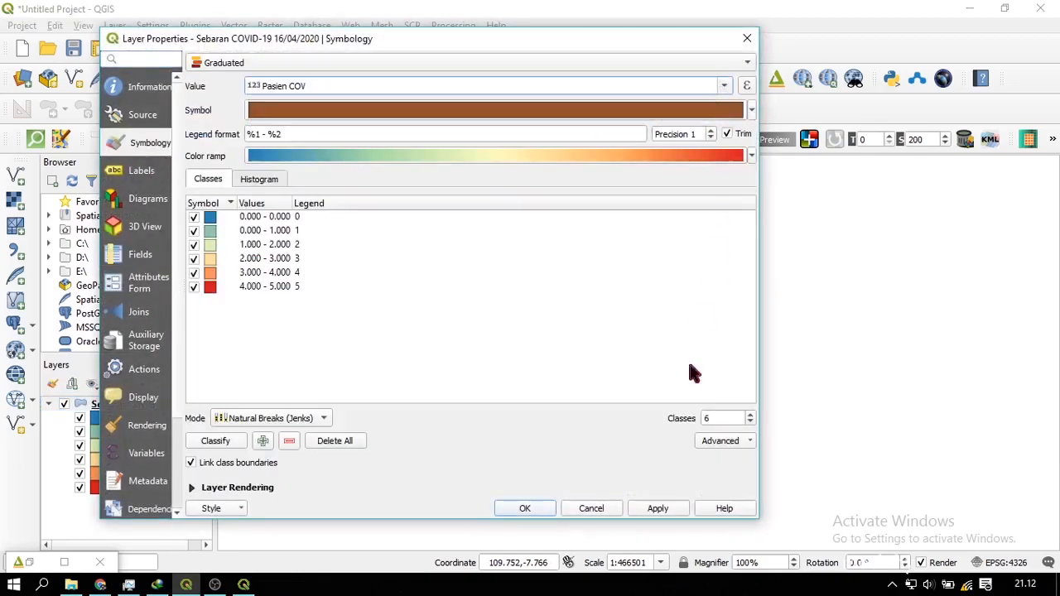
left_click(661, 507)
left_click(525, 509)
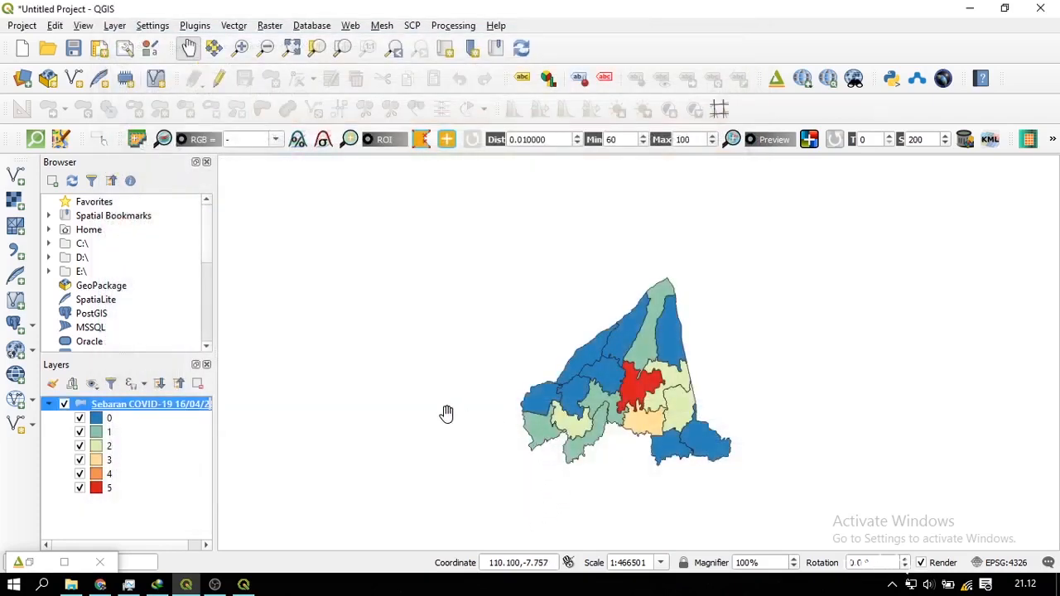
- Examine the layer's label settings and its fields' names and aliases in the layer properties
right_click(163, 411)
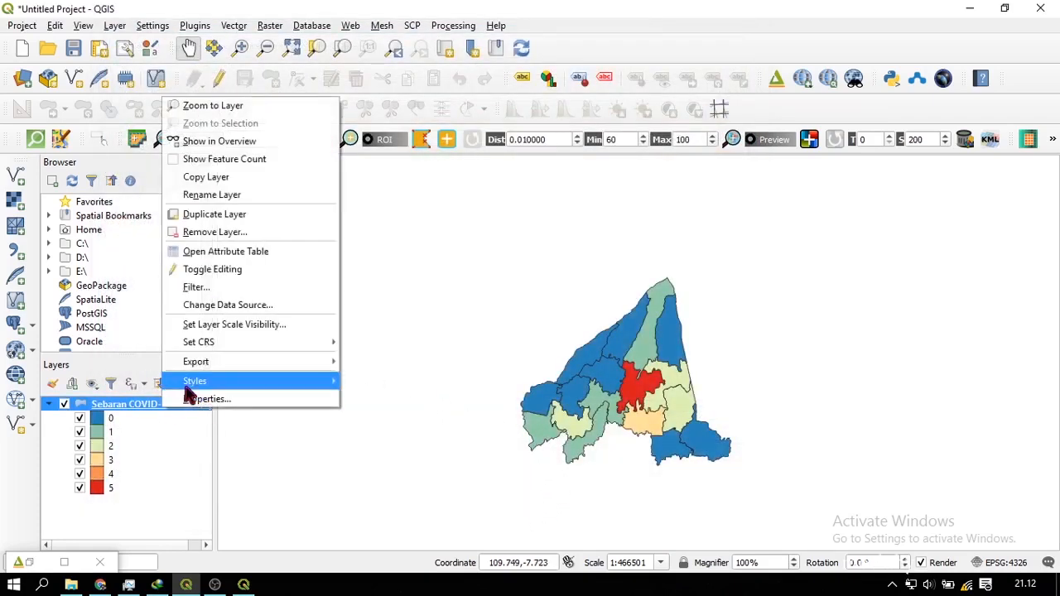
left_click(254, 400)
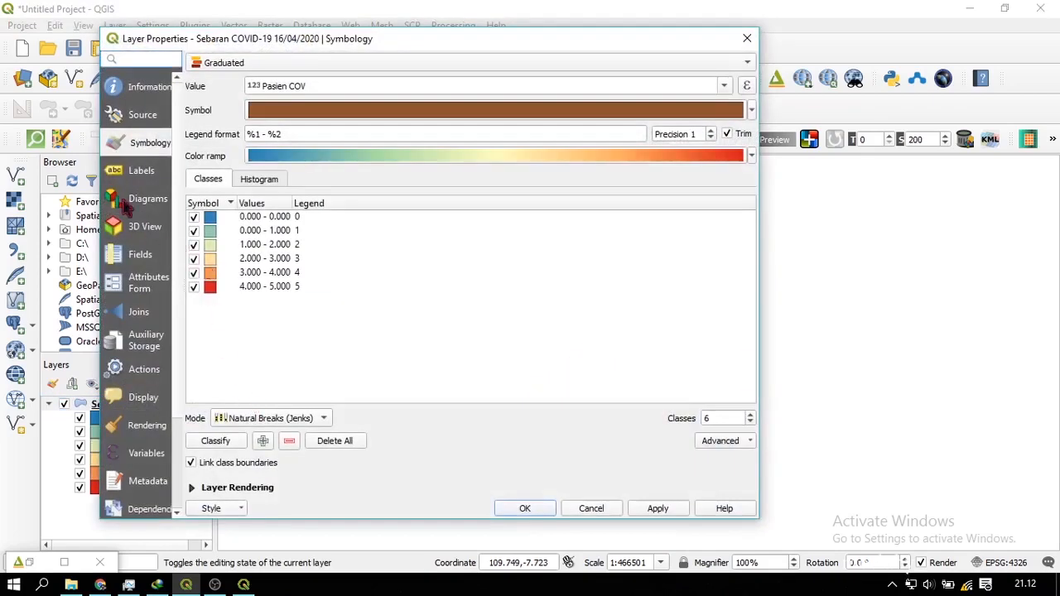
left_click(131, 170)
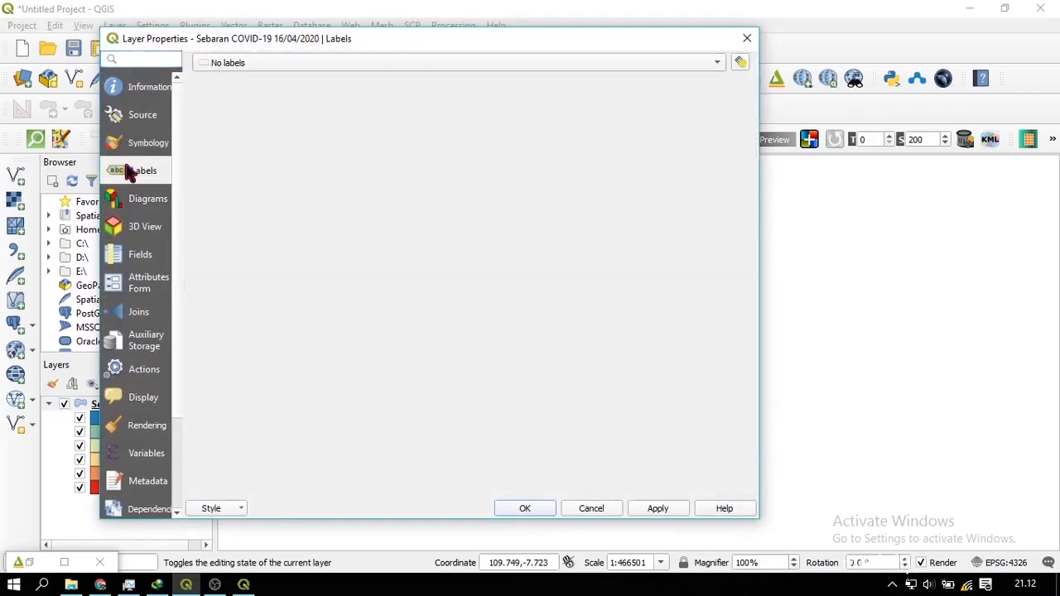
left_click(139, 255)
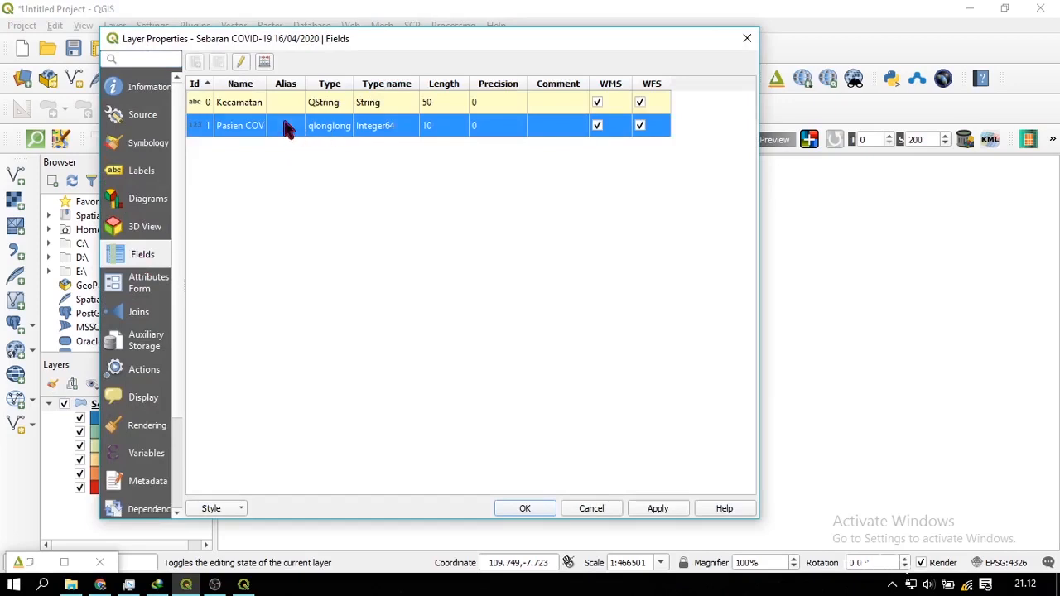
left_click(245, 64)
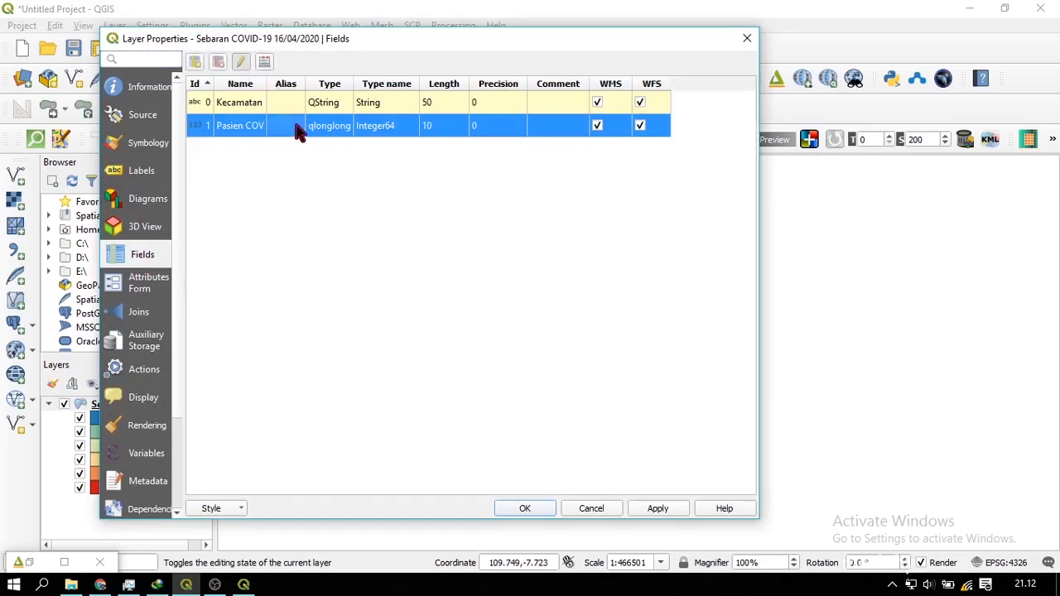
left_click(241, 64)
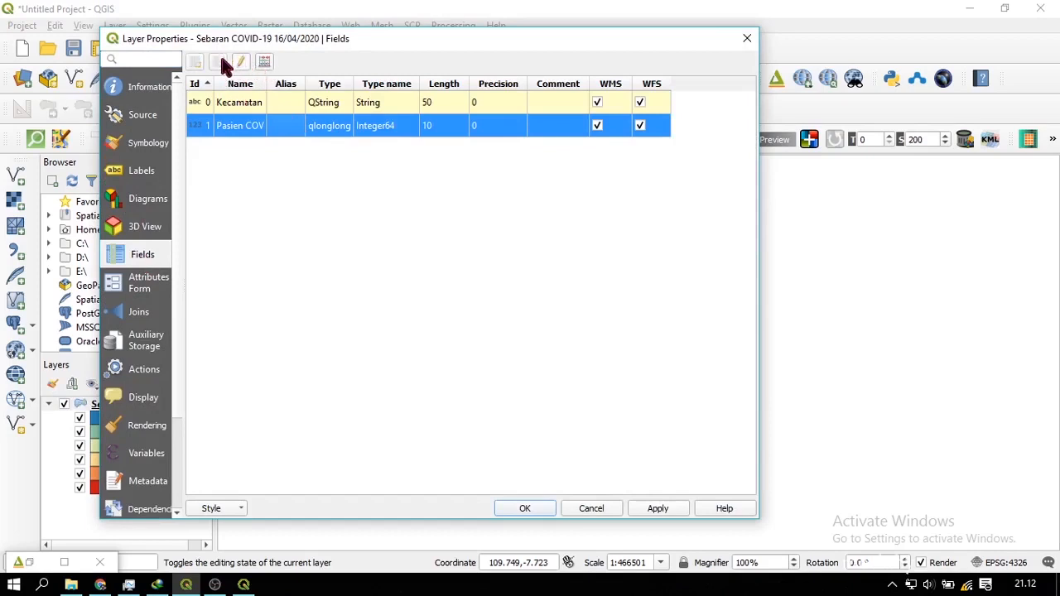
left_click(288, 106)
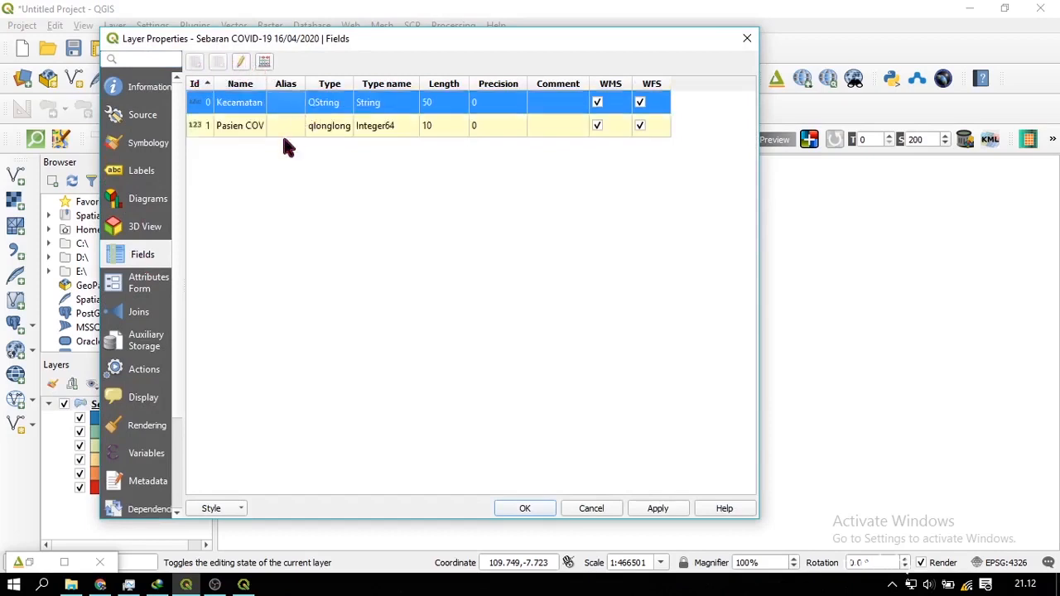
left_click(281, 86)
left_click(531, 512)
- Examine the Kecamatan and Pasien COV columns in the layer's attribute table
right_click(137, 406)
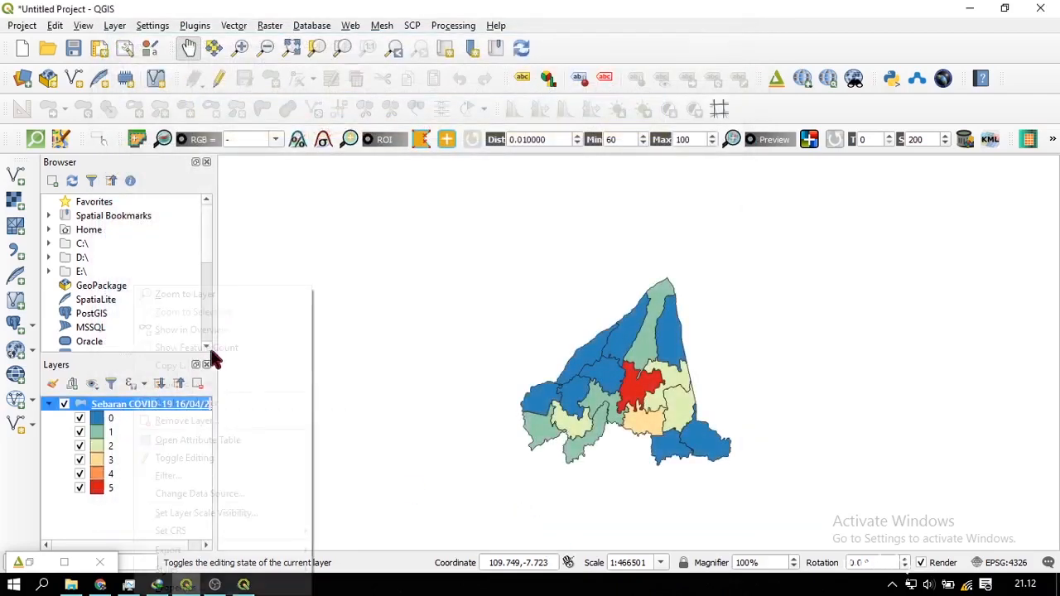
left_click(211, 443)
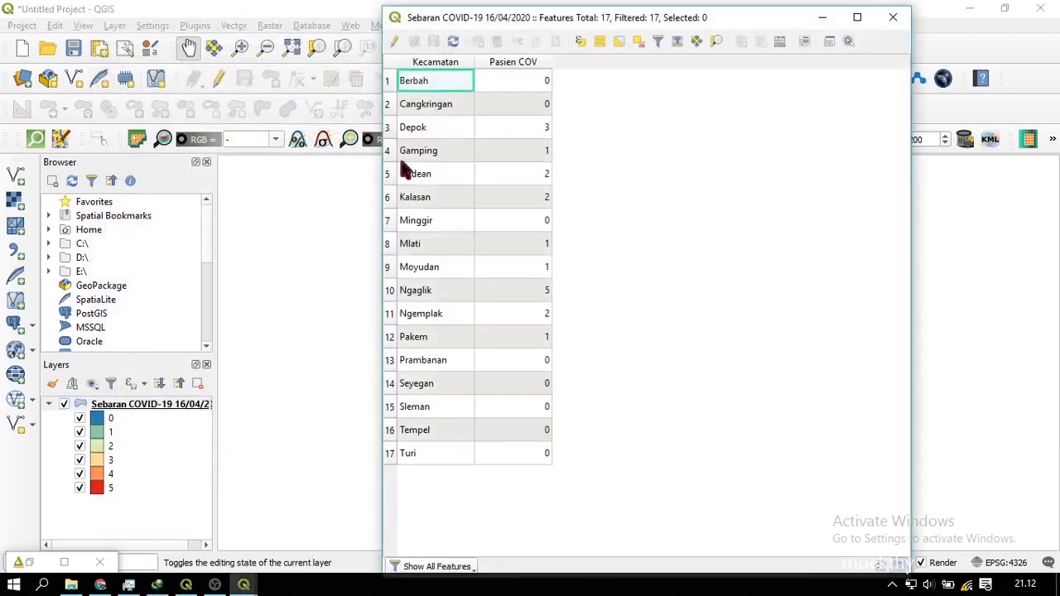
right_click(452, 60)
left_click(757, 133)
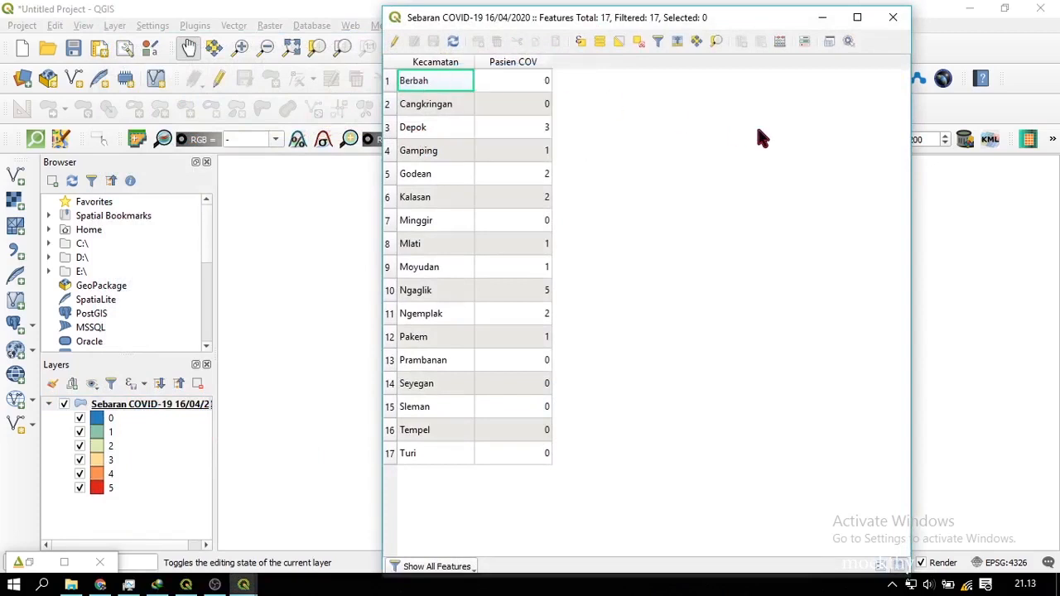
left_click(892, 16)
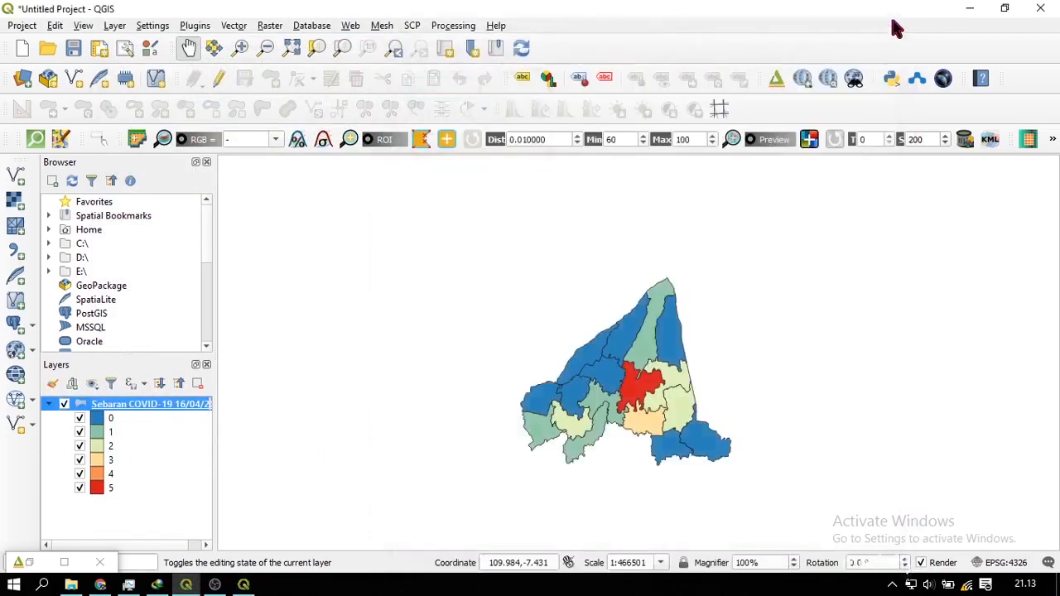
right_click(147, 410)
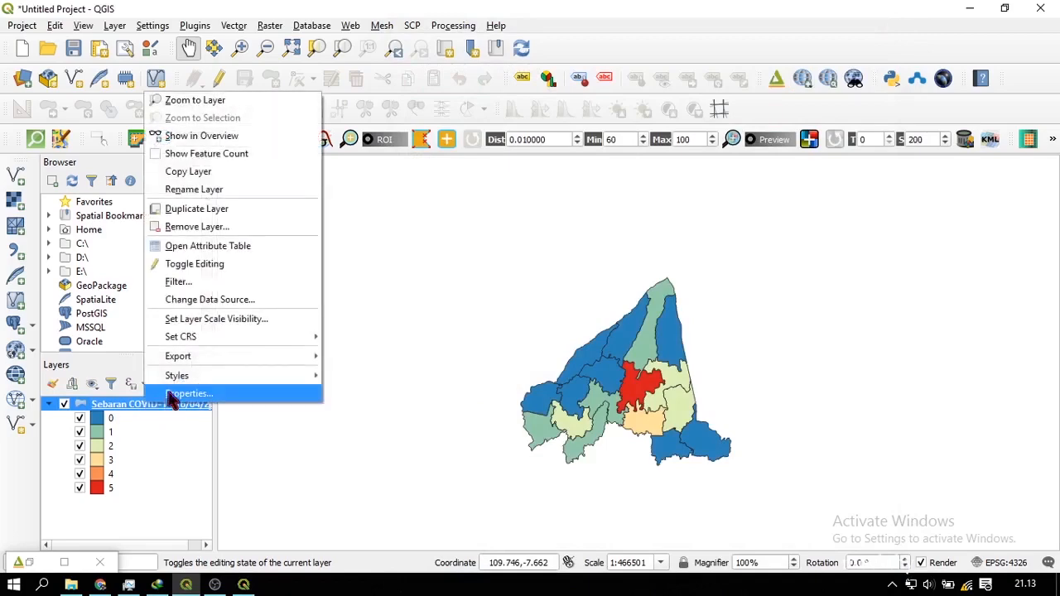
left_click(246, 248)
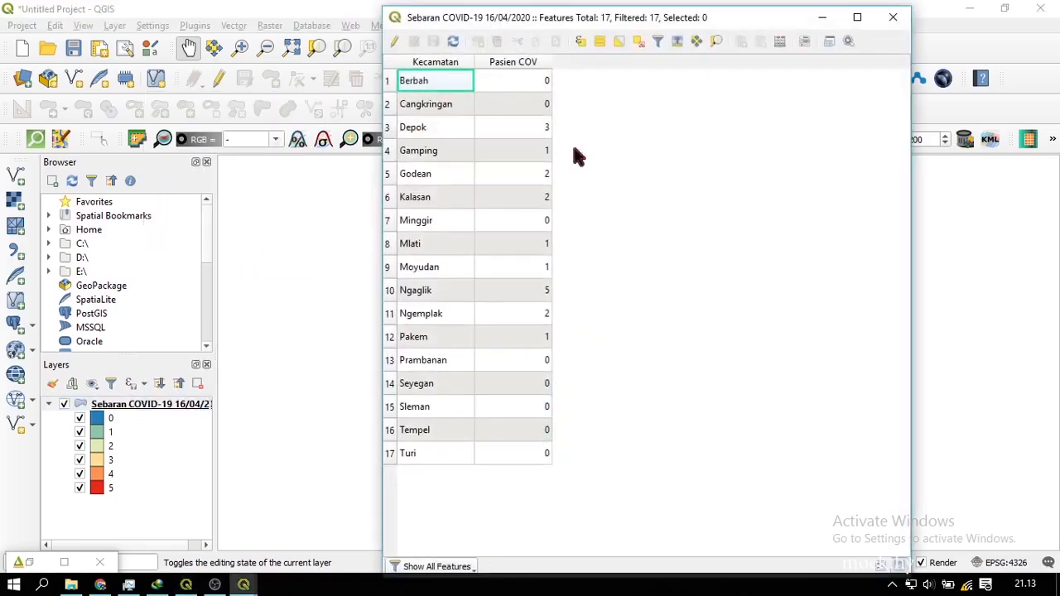
left_click(894, 18)
- Rename the layer's Pasien COV field to "Pasien", save the edits to the layer and apply the properties
right_click(171, 412)
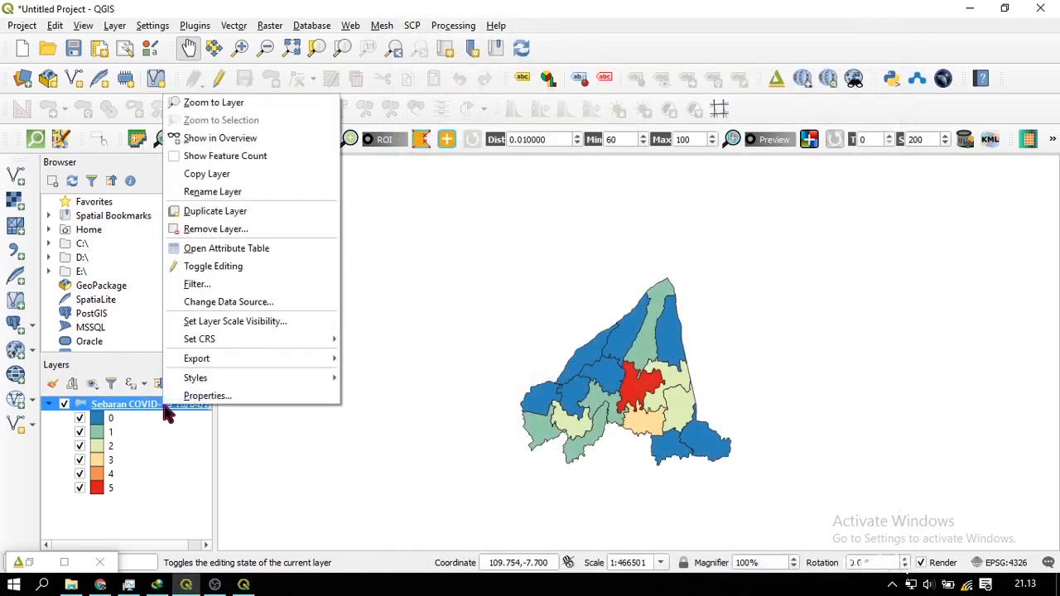
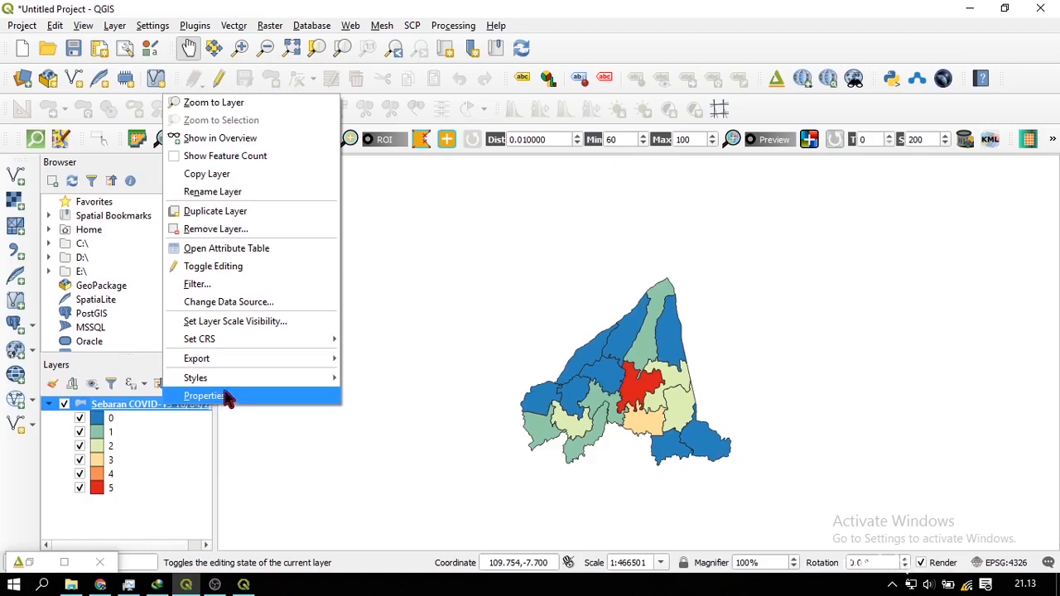
left_click(228, 398)
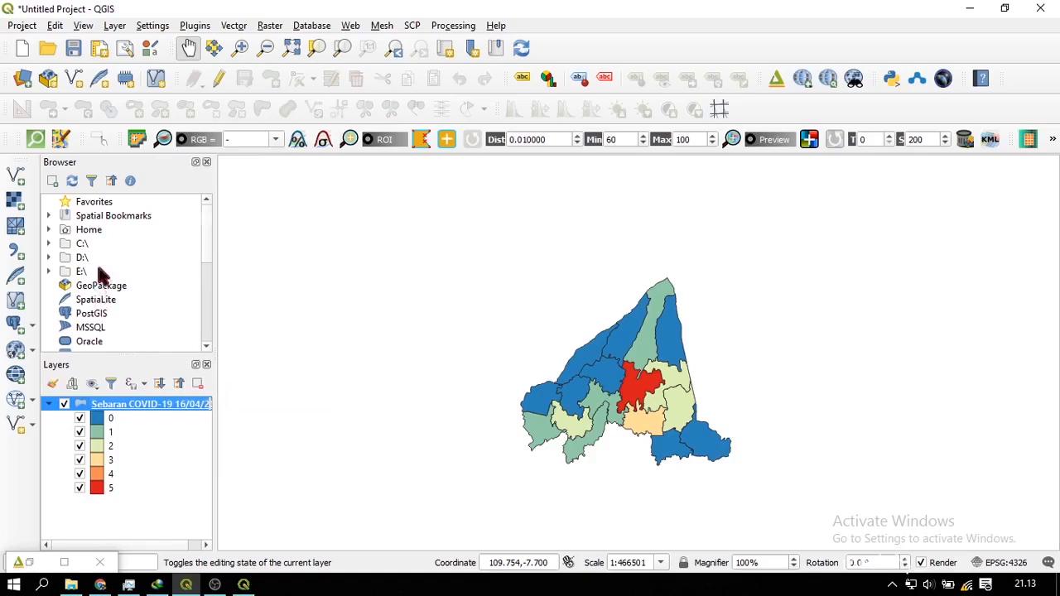
left_click(240, 61)
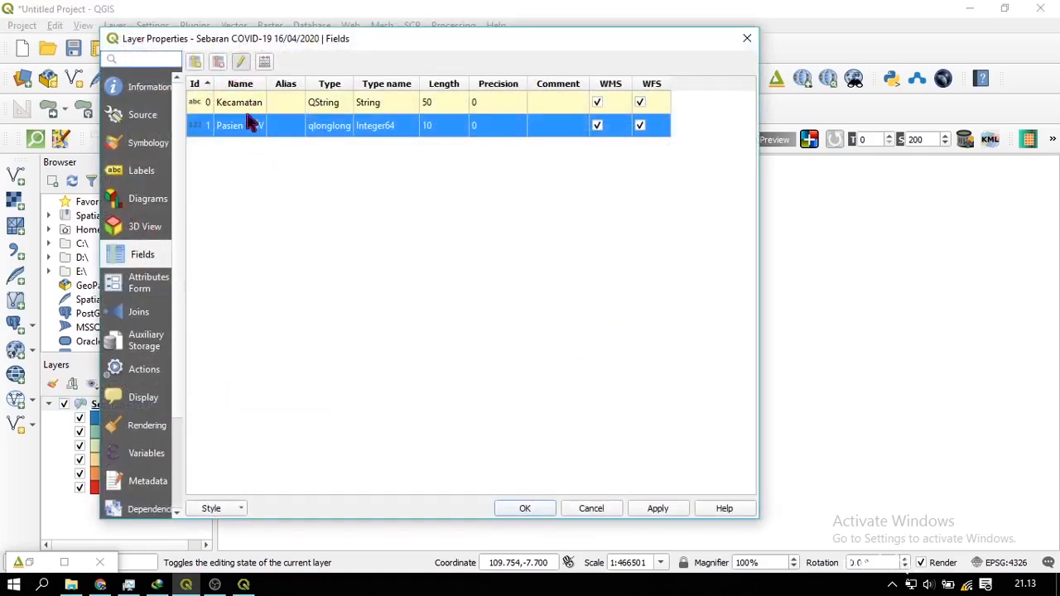
double_click(246, 123)
type("P")
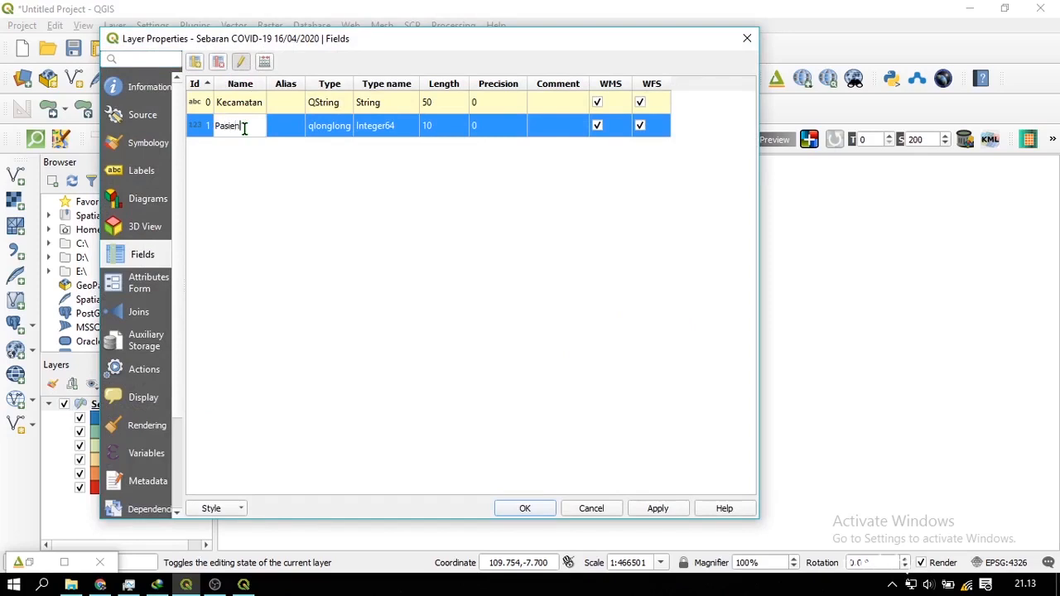
left_click(264, 234)
left_click(240, 61)
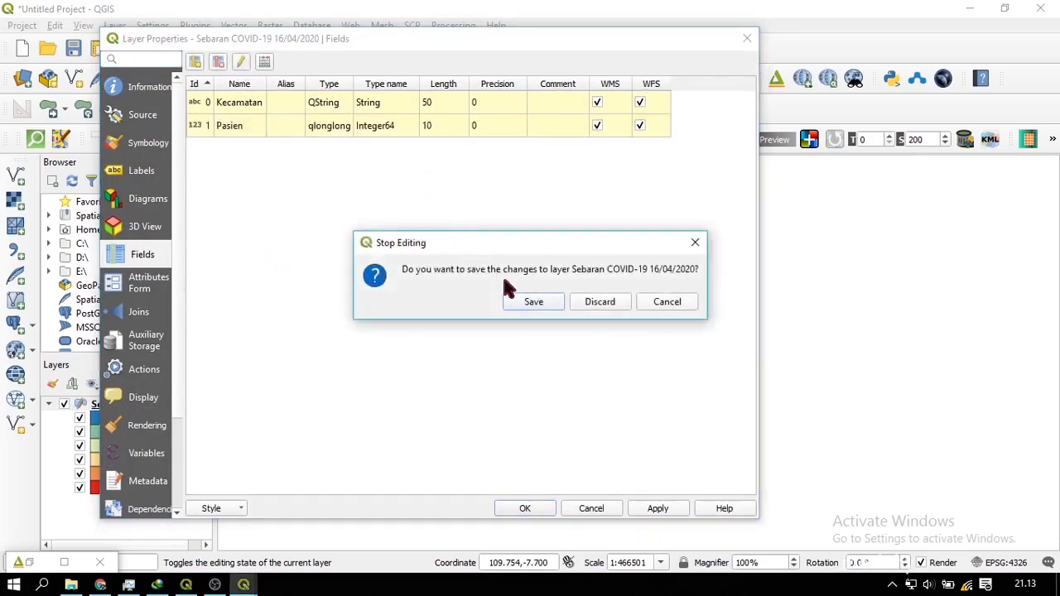
left_click(533, 303)
left_click(657, 508)
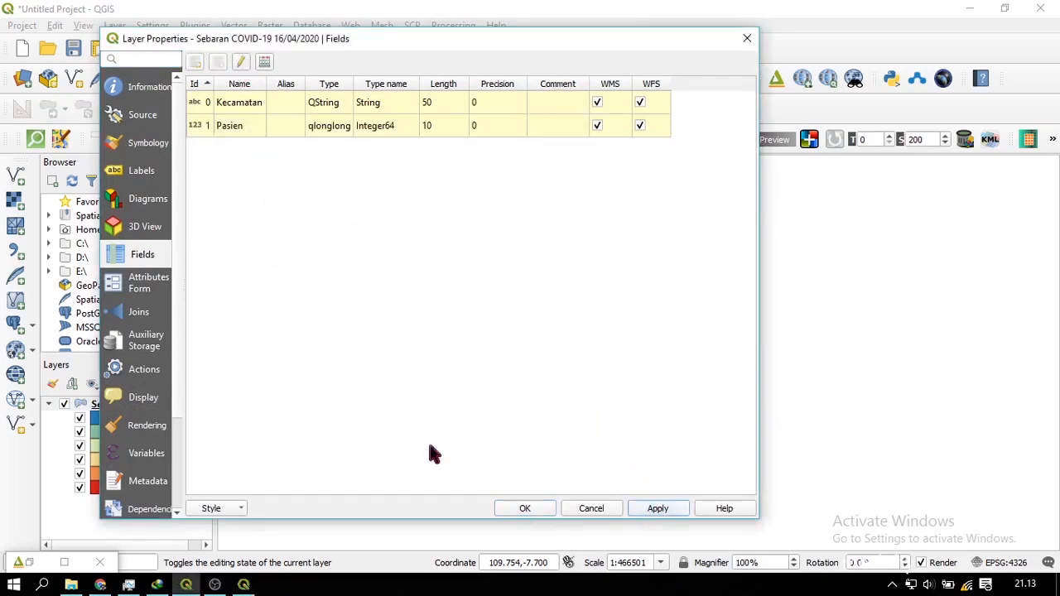
- Set the value of the layer's graduated symbology to the Pasien field, apply it and confirm the layer properties
left_click(147, 142)
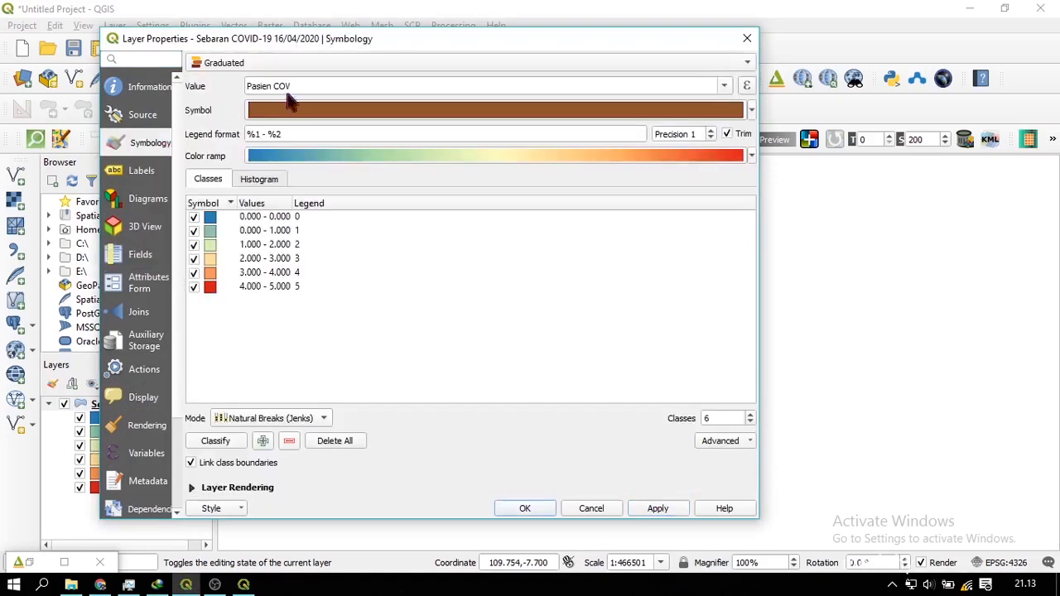
left_click(725, 86)
left_click(588, 106)
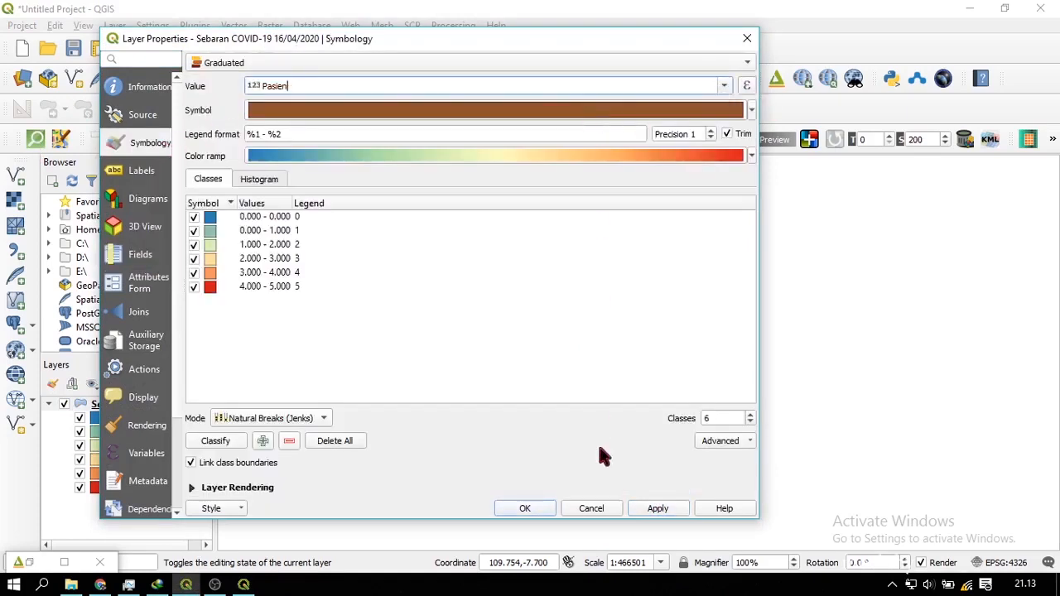
left_click(660, 509)
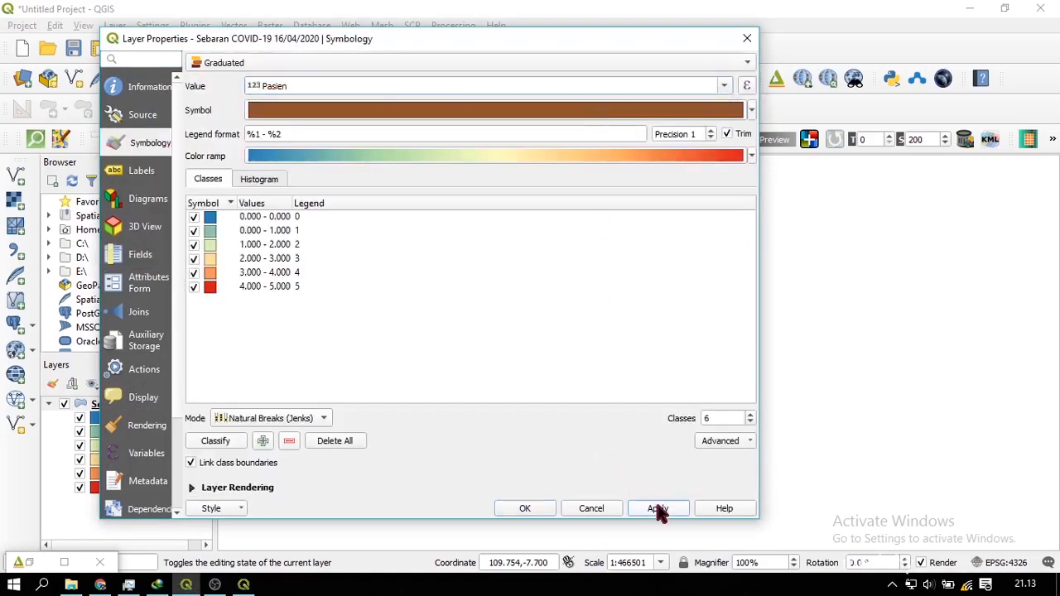
left_click(527, 509)
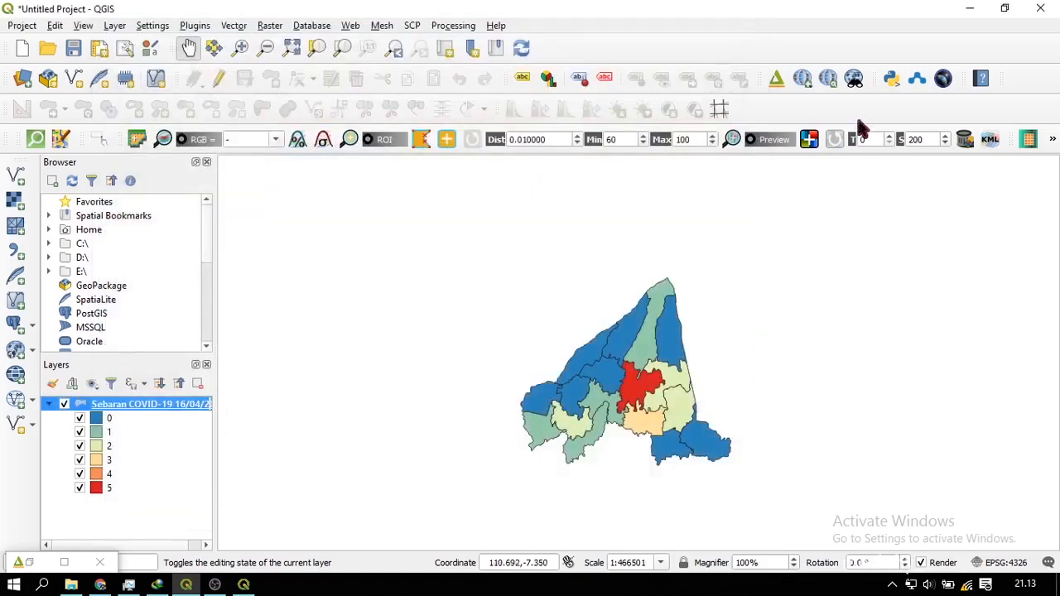
- In the Qgis2threejs Exporter, set the Sebaran COVID-19 16/04/2020 layer's extrusion height expression to Pasien/250
left_click(778, 78)
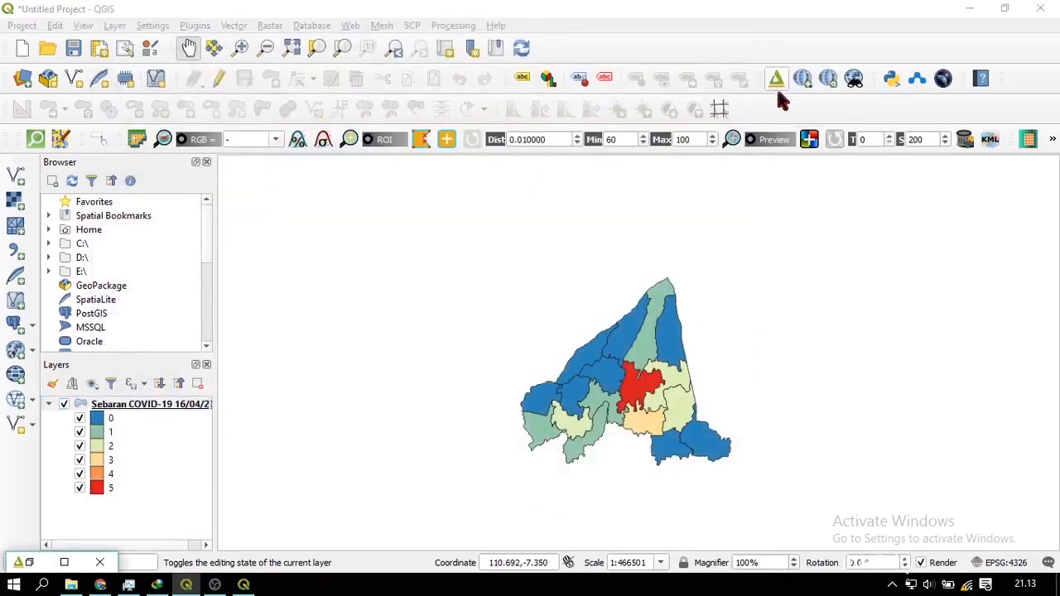
left_click(62, 562)
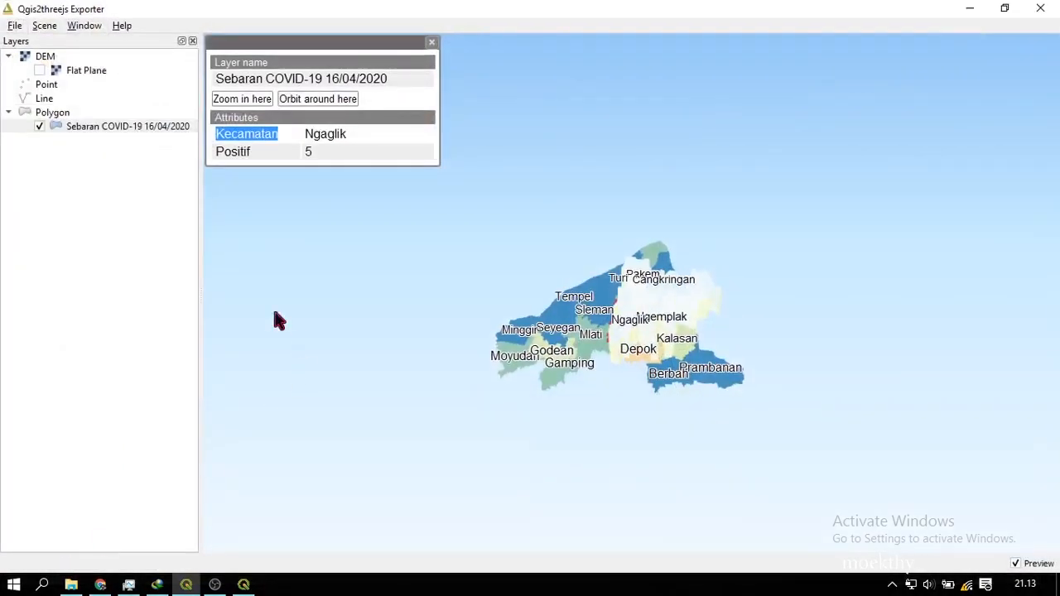
right_click(134, 124)
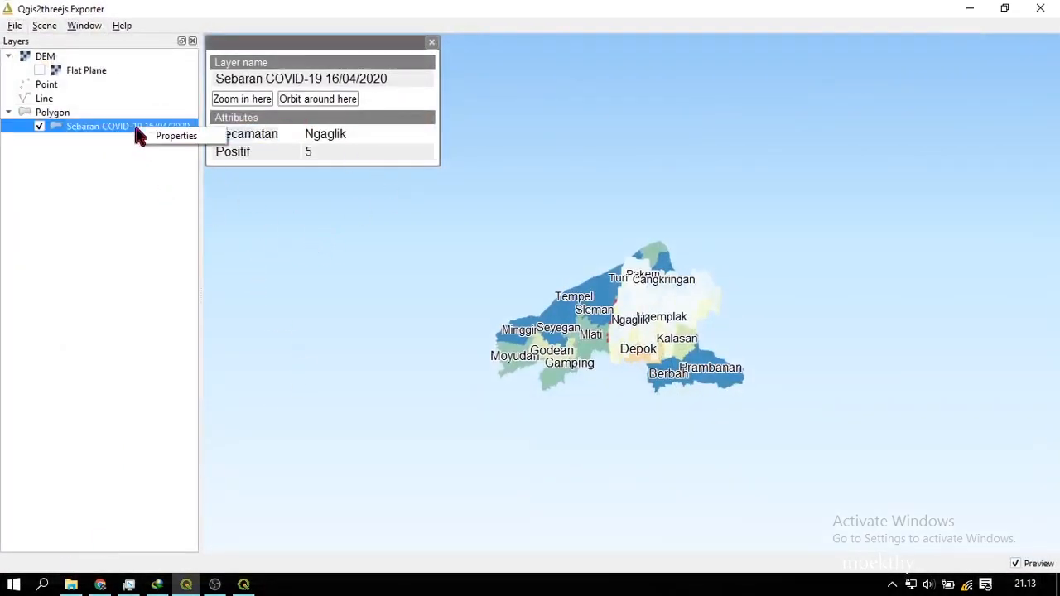
left_click(166, 135)
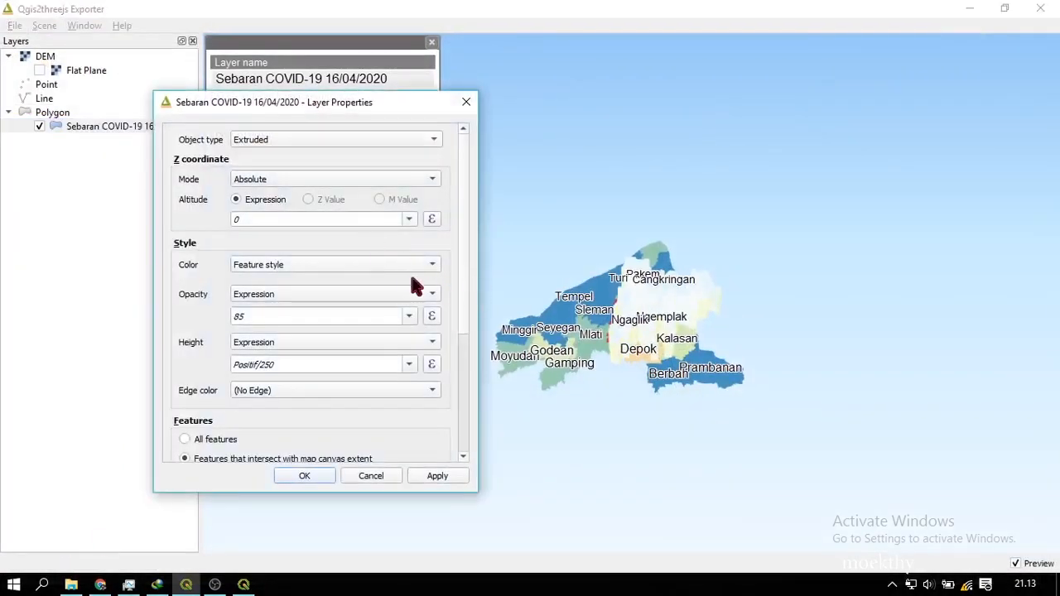
left_click(409, 364)
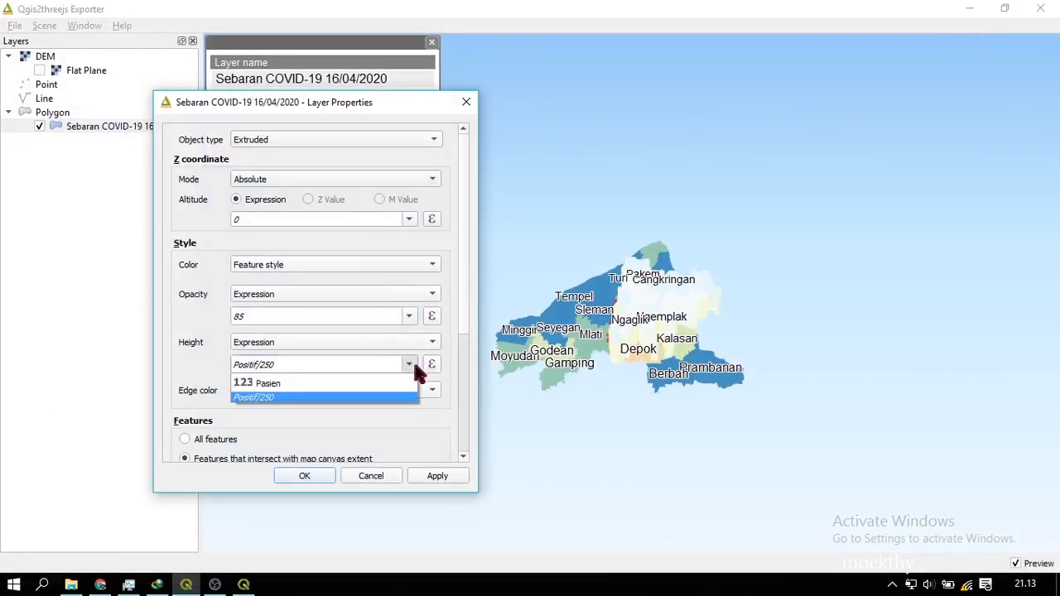
left_click(414, 380)
left_click(354, 360)
type("/25")
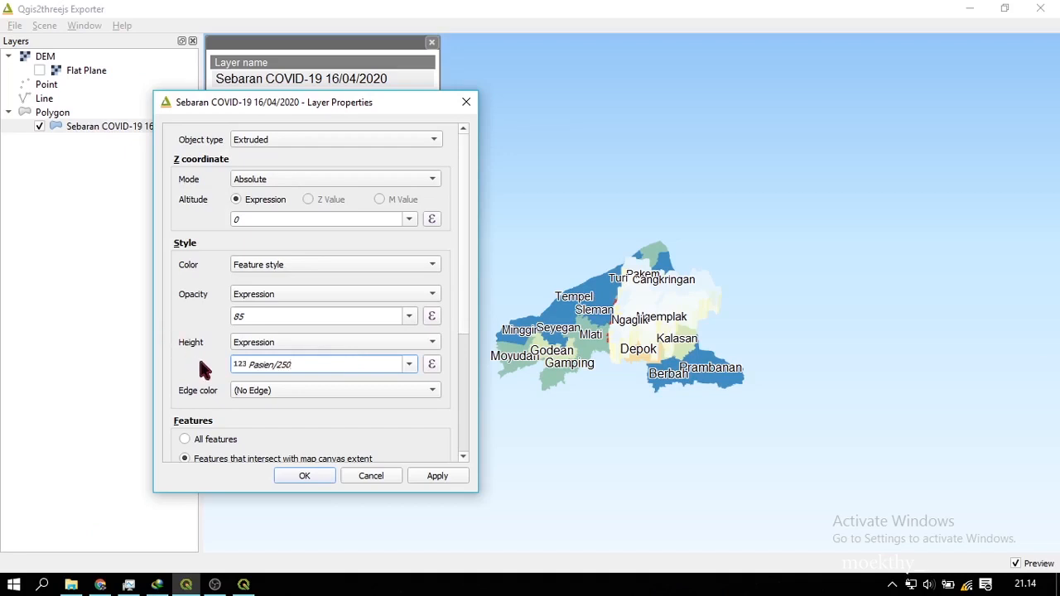
- Set the layer's absolute label height expression to Pasien/250, then apply and confirm the layer properties
scroll(205, 370, "down", 3)
left_click(409, 447)
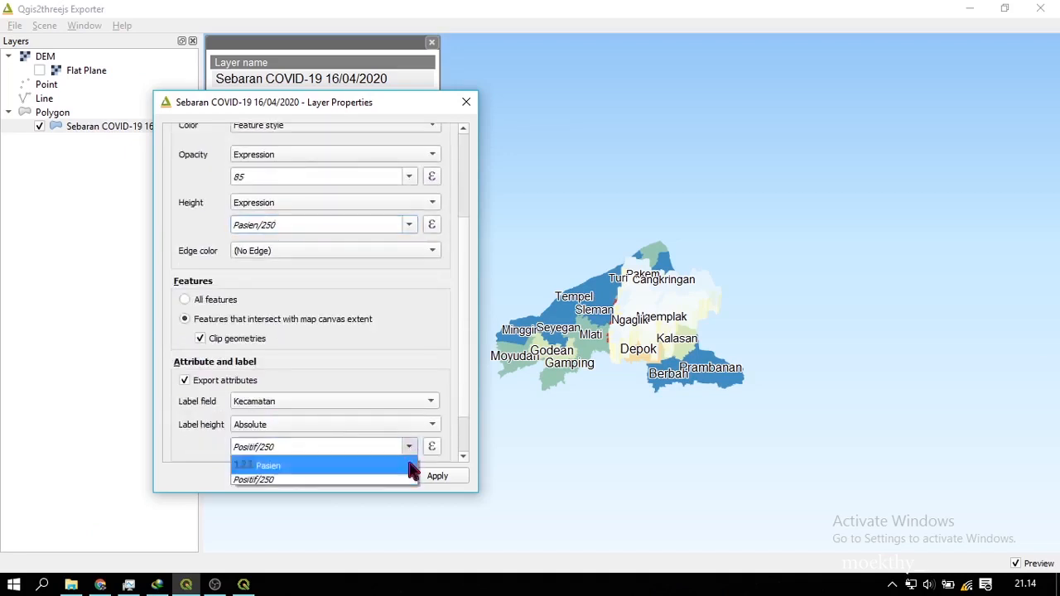
left_click(412, 469)
type("/250")
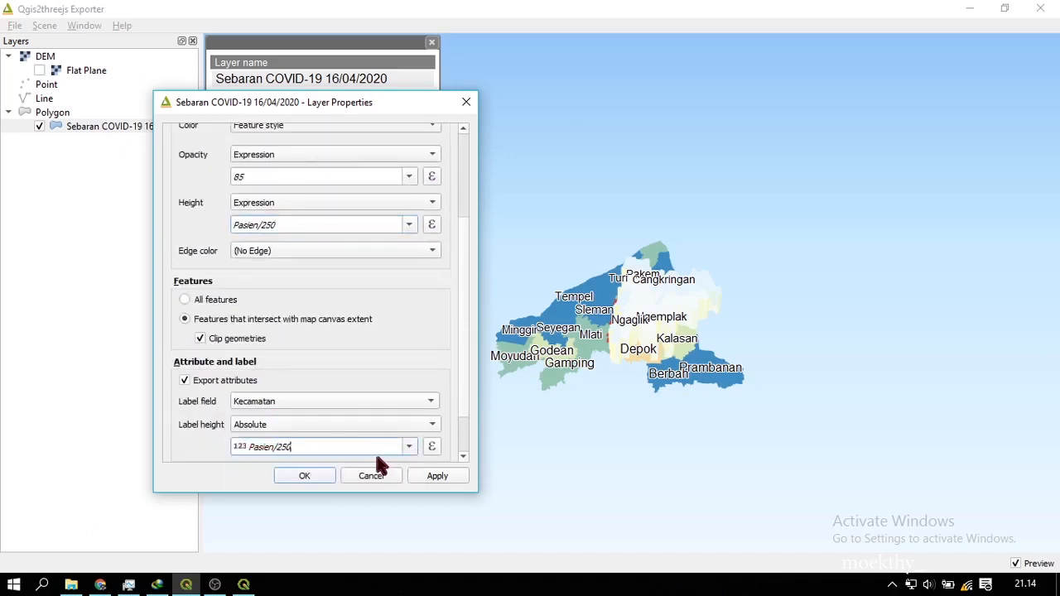
left_click(428, 476)
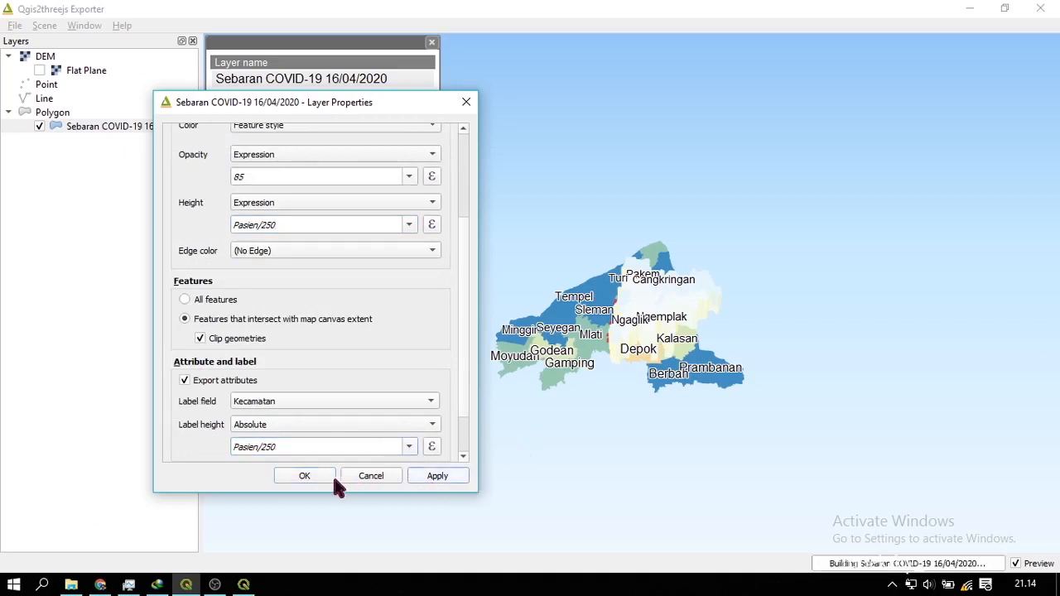
left_click(313, 482)
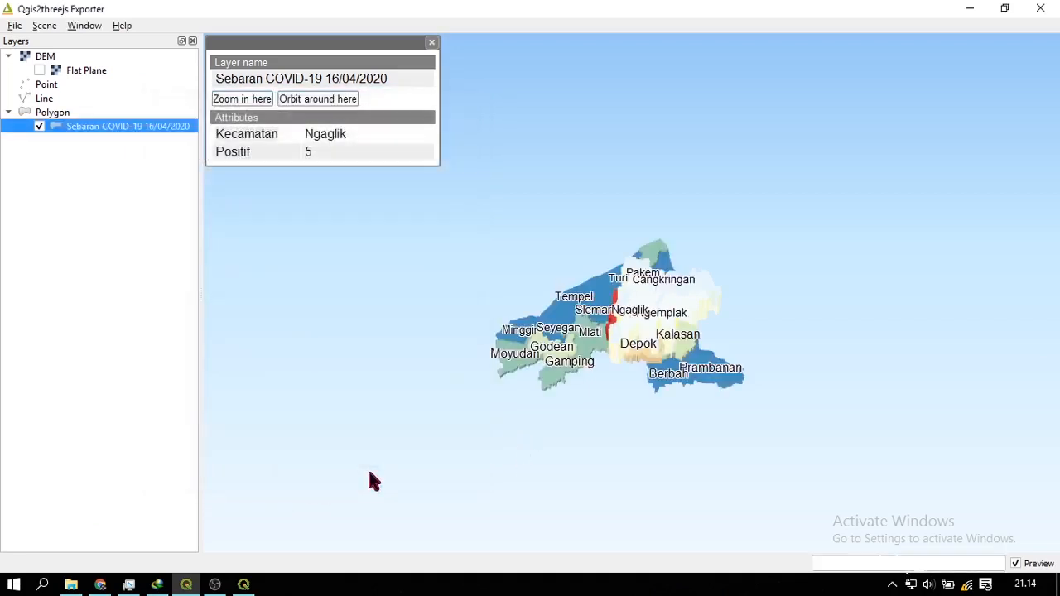
- Inspect the attributes of the Berbah and Ngaglik polygons in the 3D preview from several angles
left_click(668, 382)
scroll(633, 251, "up", 7)
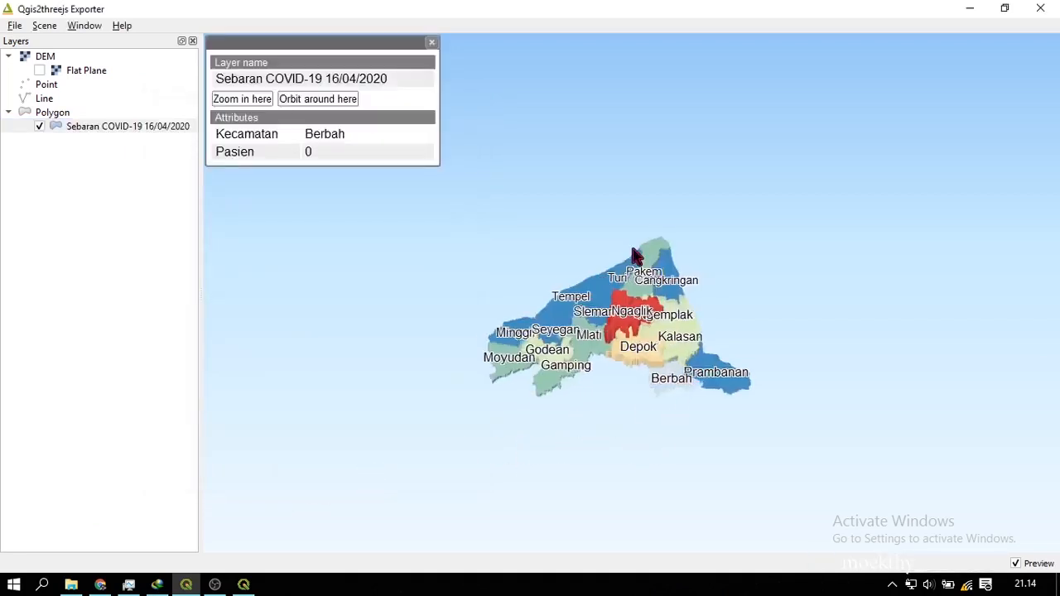
mouse_move(754, 313)
left_mouse_down()
mouse_move(814, 322)
mouse_move(739, 308)
left_mouse_up()
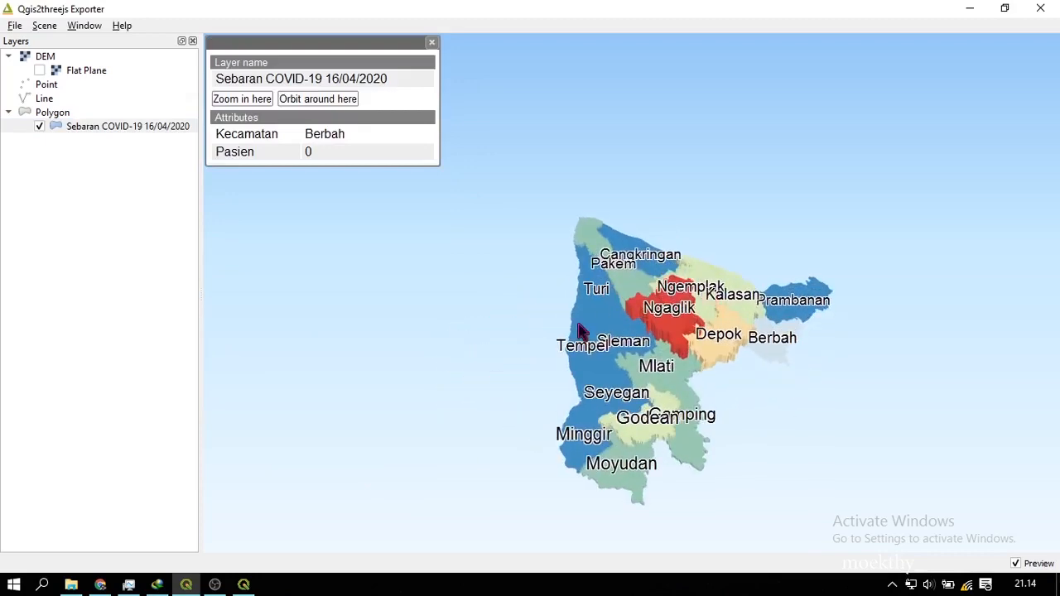
scroll(584, 325, "up", 3)
left_click(638, 323)
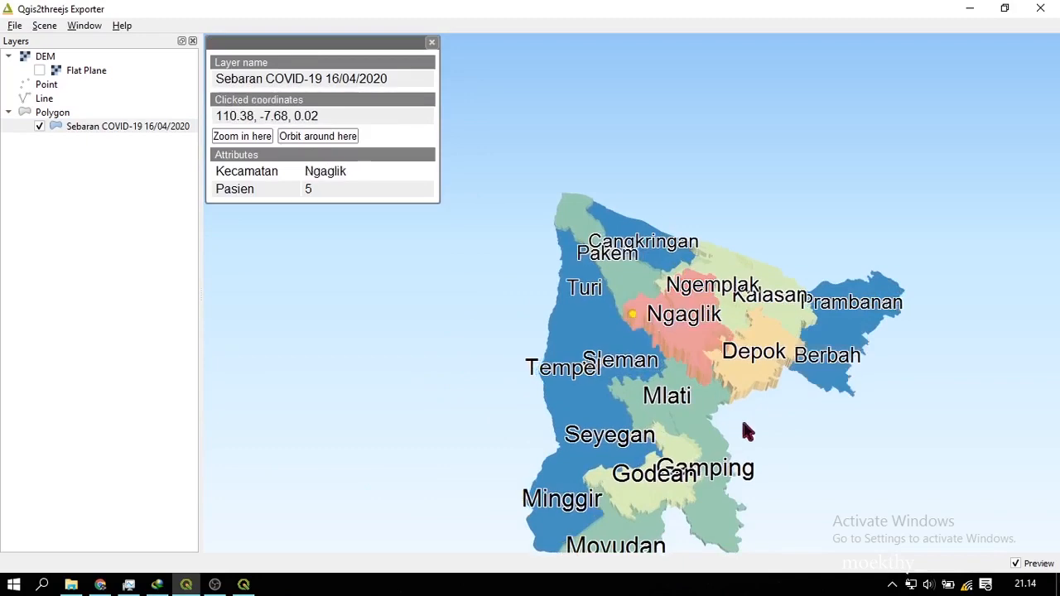
left_click_drag(743, 430, 717, 439)
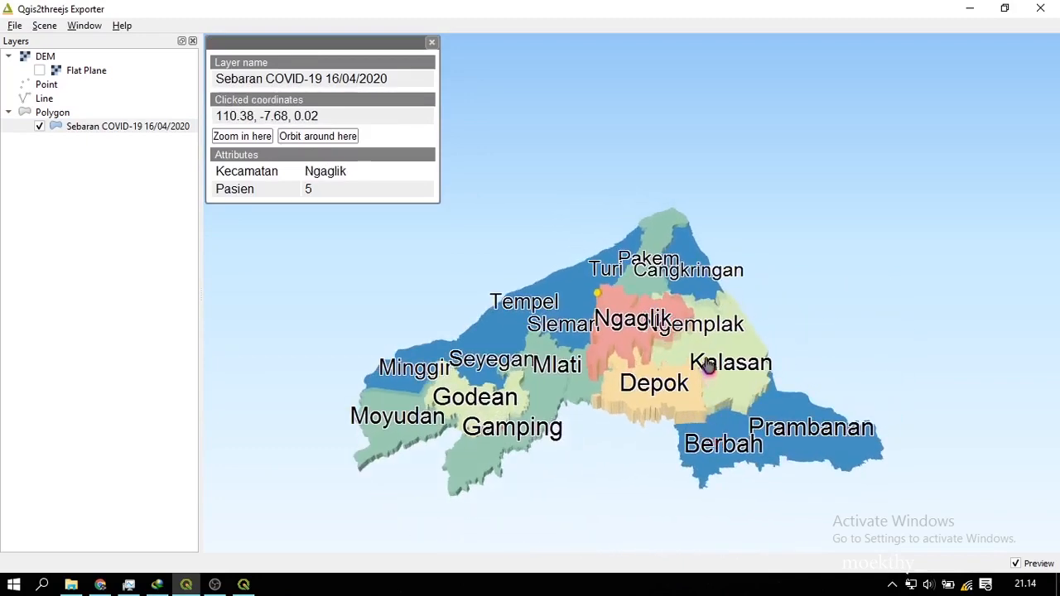
- Enlarge the Sleman districts in the QGIS map canvas and check the resulting extent in the 3D preview
left_click(972, 9)
scroll(670, 372, "up", 1)
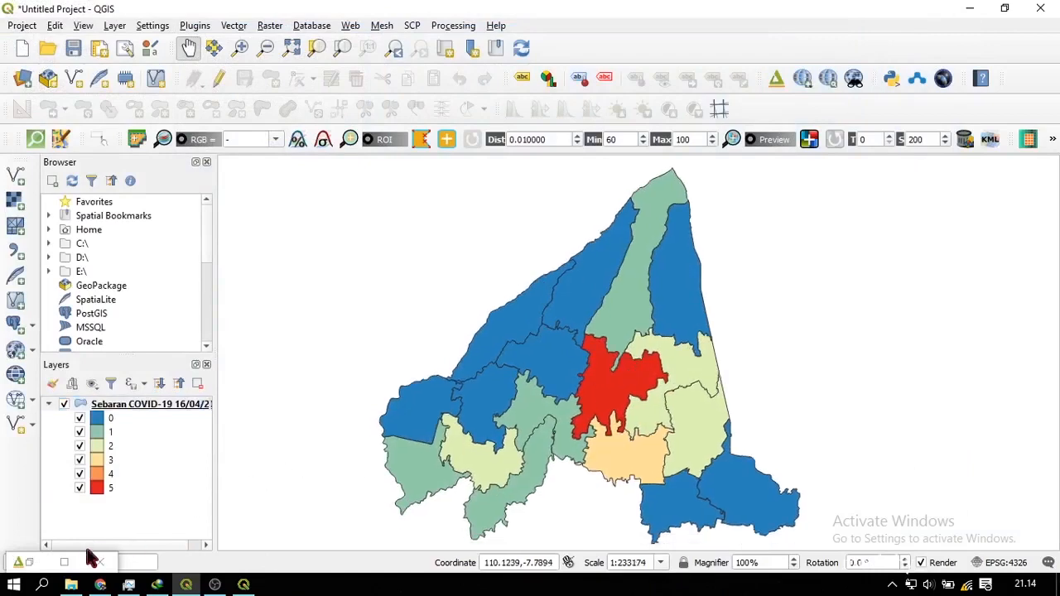
left_click(63, 562)
scroll(564, 325, "down", 3)
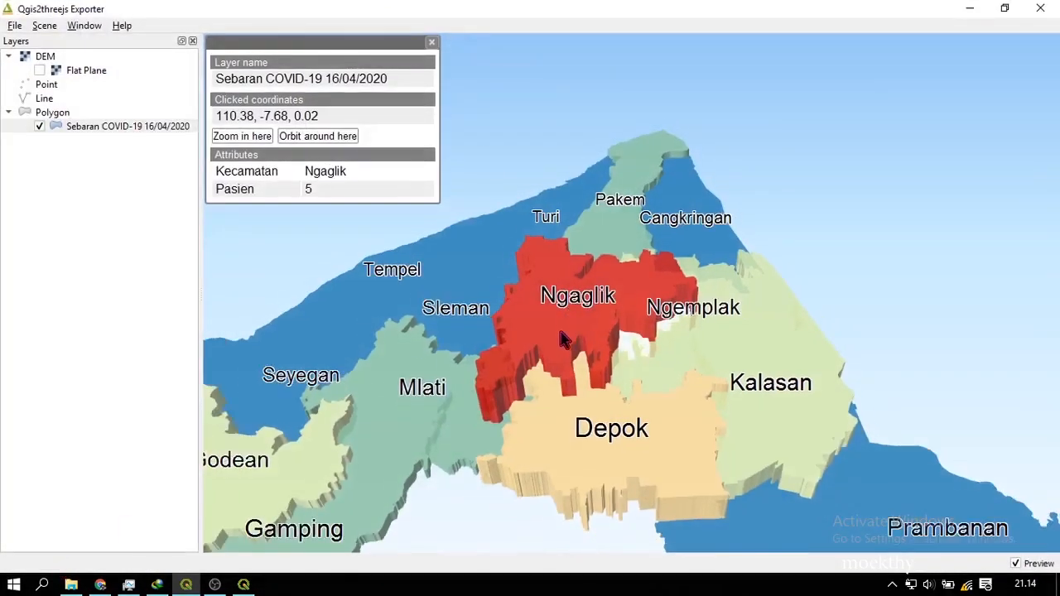
scroll(563, 340, "down", 2)
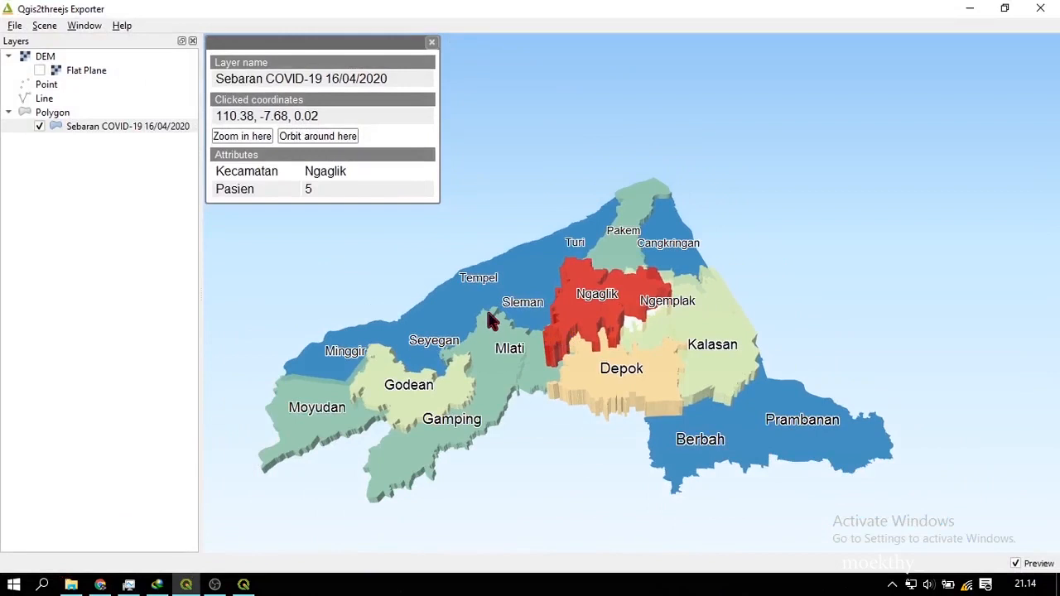
- Return to the main QGIS window and bring the XYZ Tiles connections into view in the browser
key("alt+Tab")
key("alt+Tab")
left_click(377, 269)
left_click(970, 9)
scroll(133, 264, "down", 4)
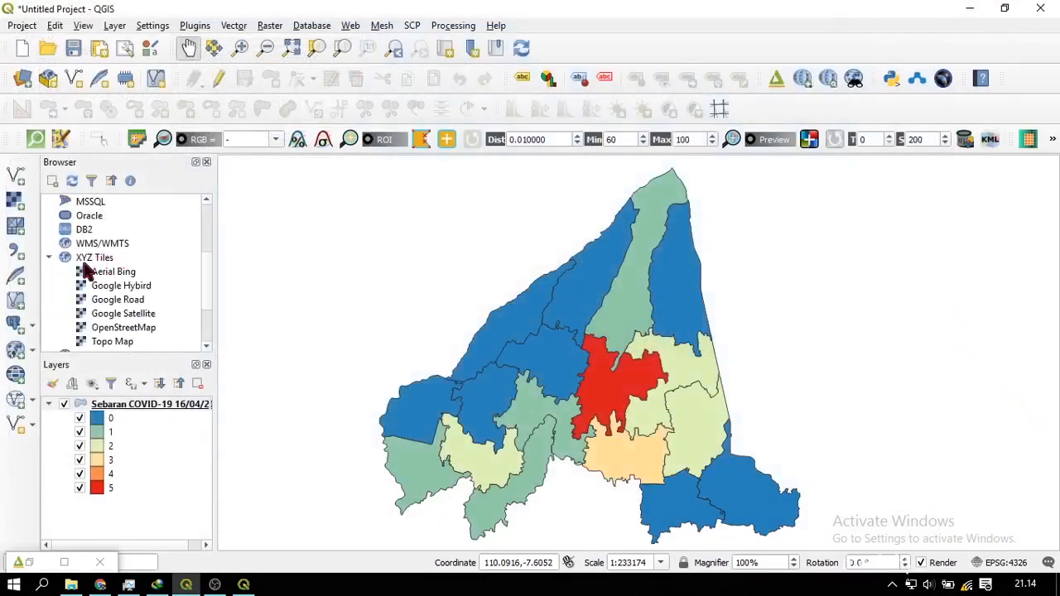
right_click(97, 261)
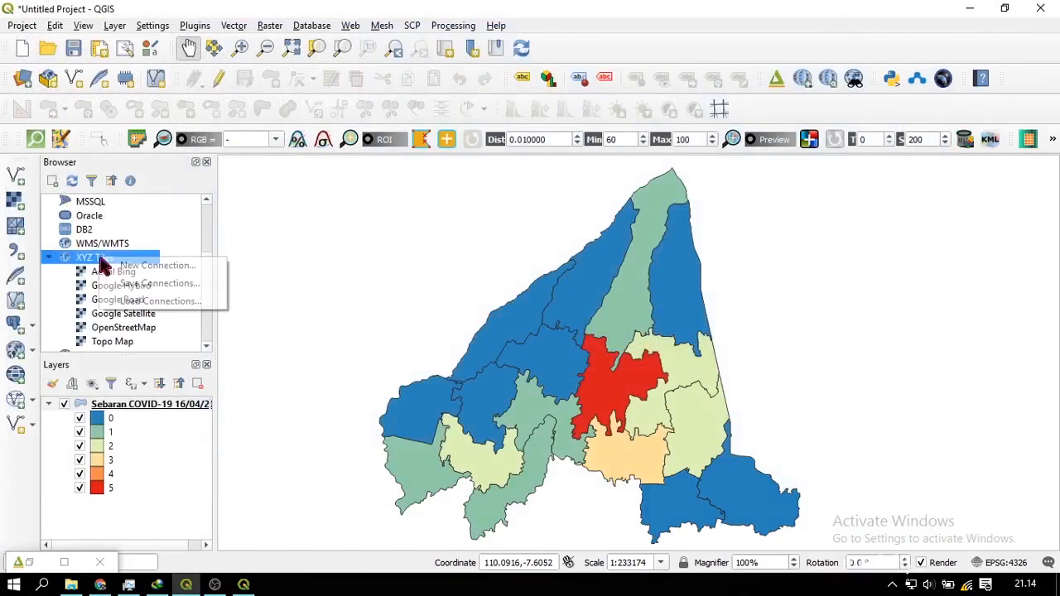
left_click(124, 267)
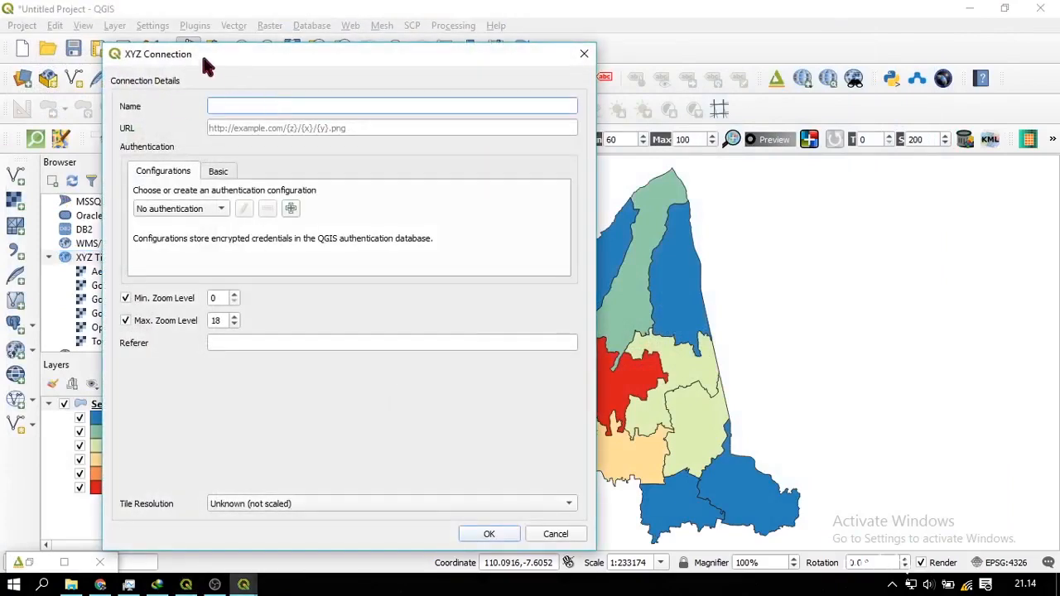
left_click_drag(203, 60, 491, 59)
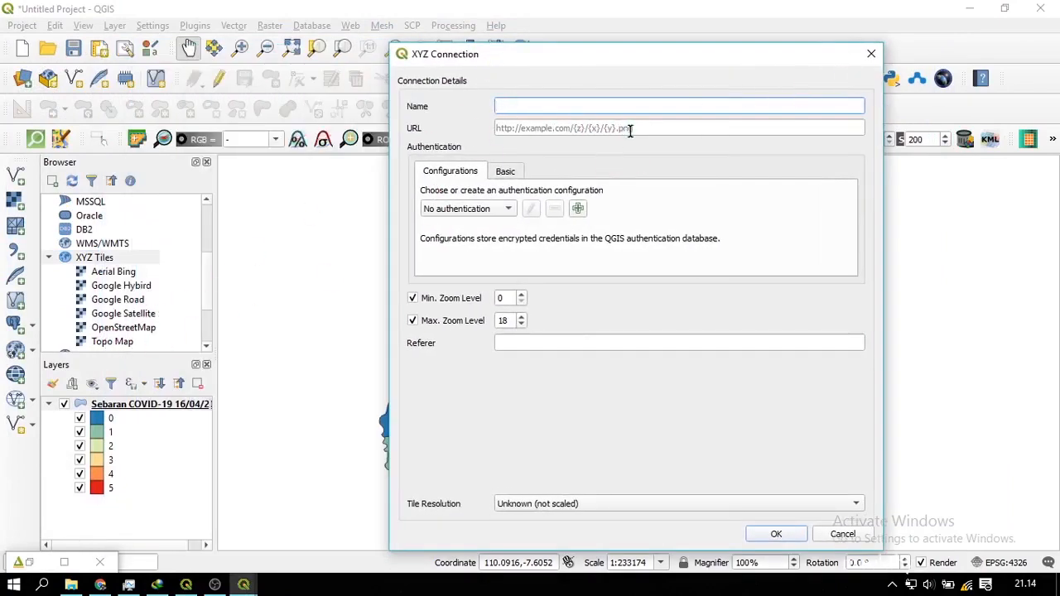
key("Escape")
- Review the tile URL in the OpenStreetMap connection's details, then confirm the connection without changing it
right_click(122, 330)
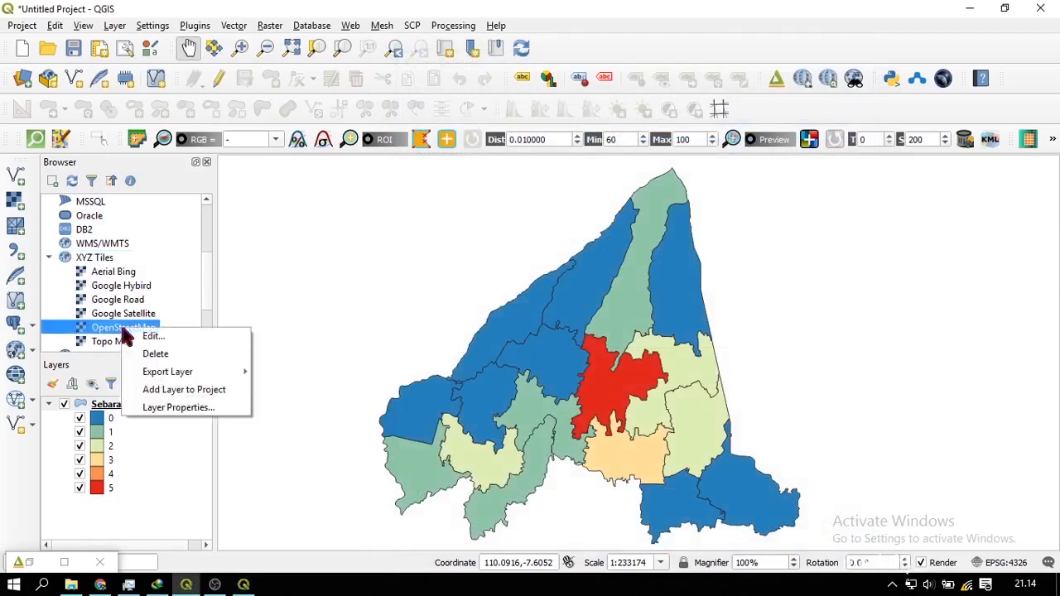
left_click(148, 336)
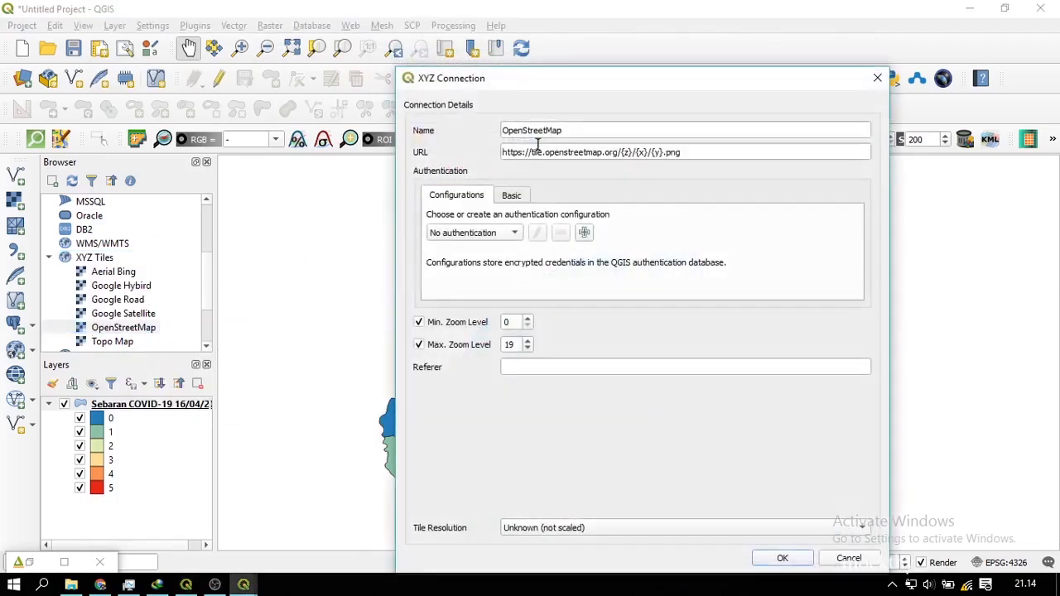
left_click_drag(706, 152, 499, 151)
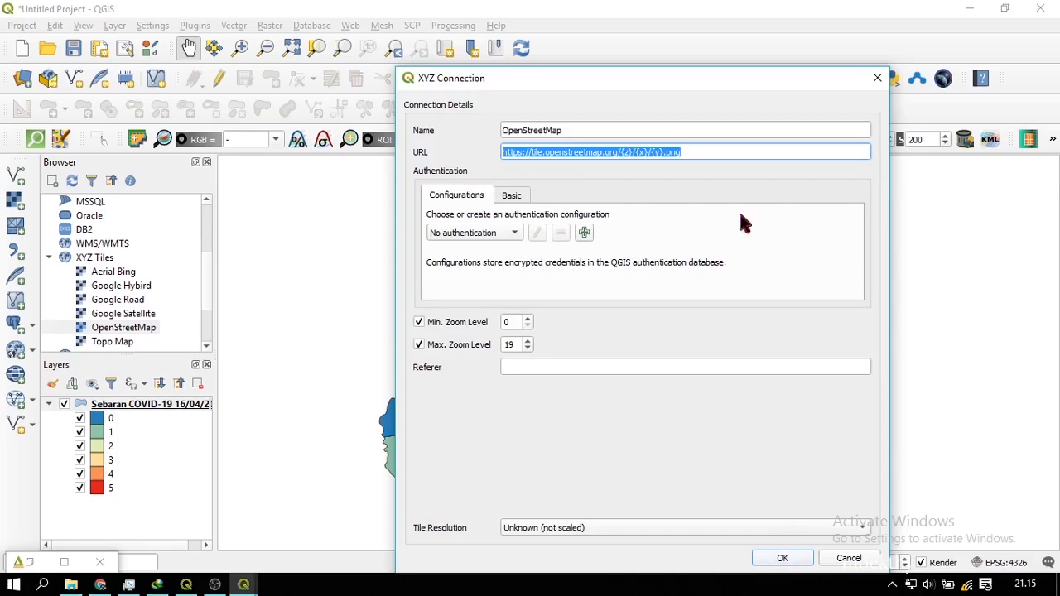
left_click(790, 560)
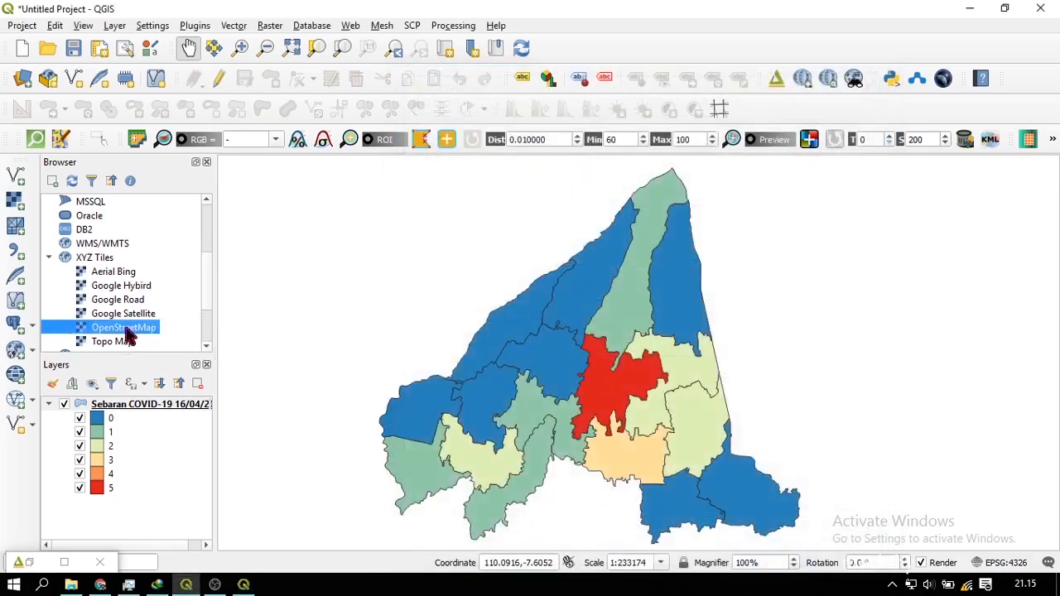
- Add the OpenStreetMap basemap to the project, collapse the Sebaran COVID-19 legend and place the basemap beneath that layer
left_click_drag(124, 328, 447, 298)
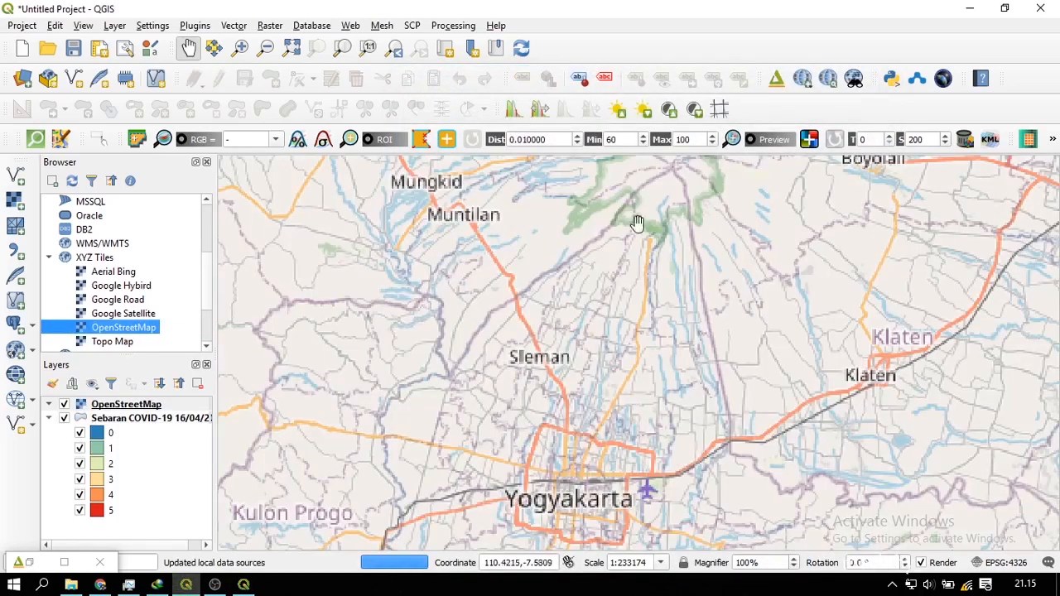
left_click_drag(101, 406, 128, 439)
left_click(117, 418)
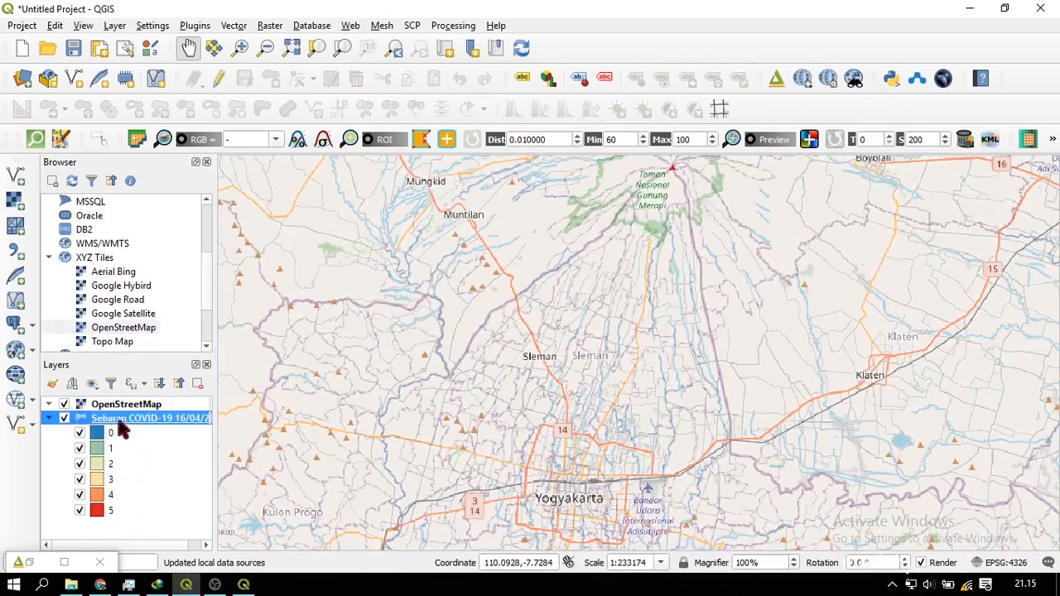
left_click(48, 418)
left_click_drag(103, 404, 111, 422)
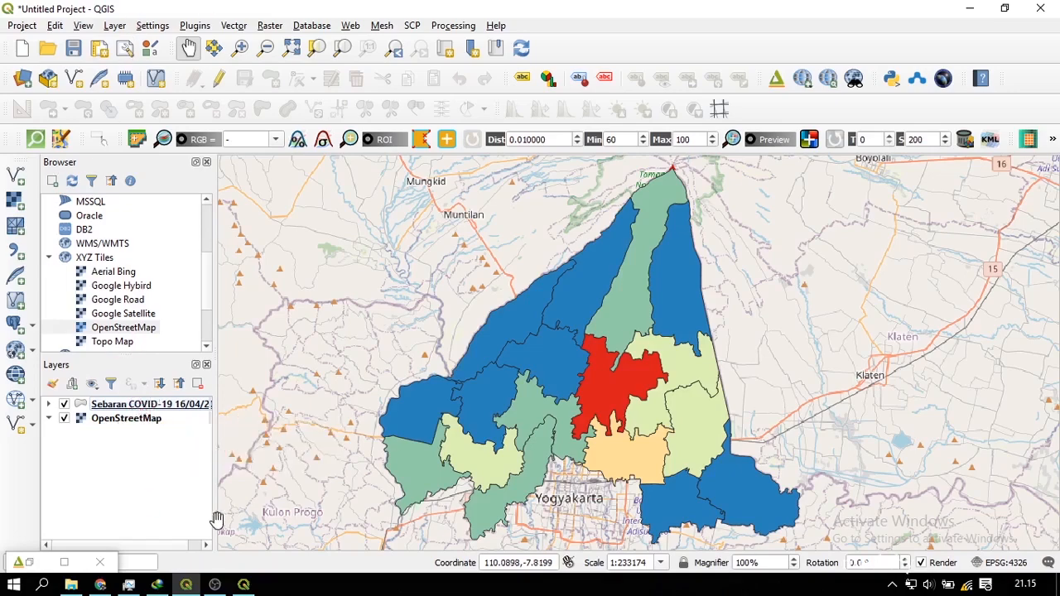
- Switch to the Qgis2threejs Exporter, enable the Flat Plane DEM and toggle the Sebaran COVID-19 polygon layer off and on
left_click(65, 564)
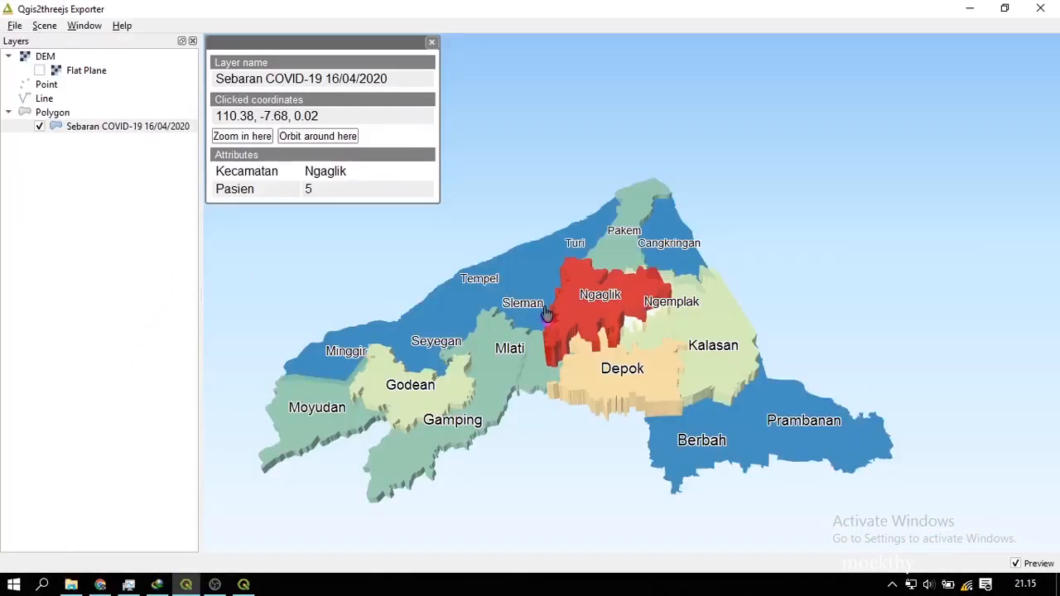
left_click(39, 71)
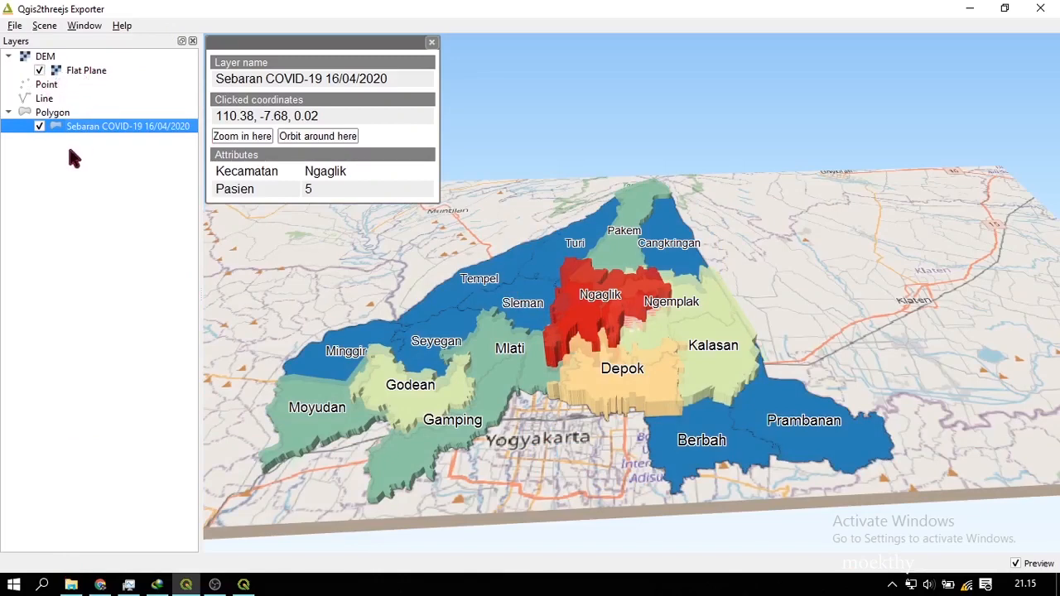
left_click(39, 126)
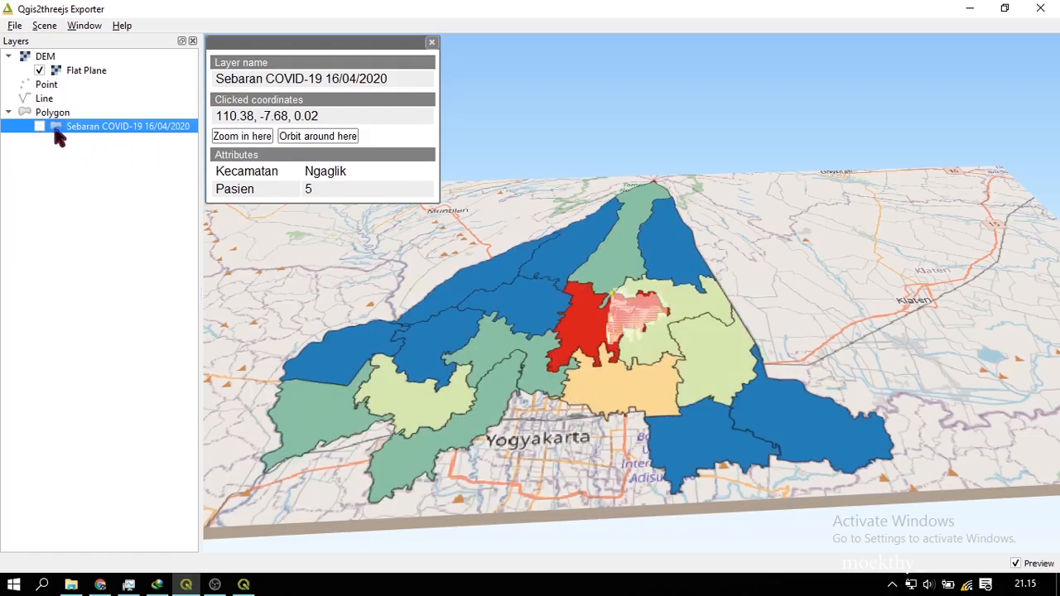
left_click(39, 127)
- Enable Build frame for the Flat Plane, keep Layer image as its display type, and apply the properties
right_click(76, 71)
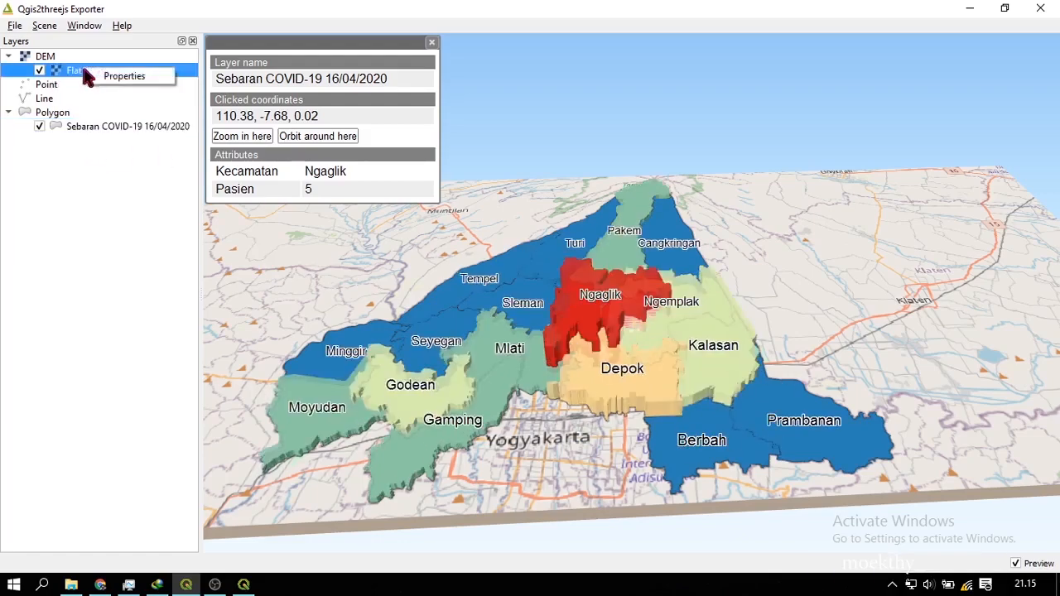
left_click(112, 83)
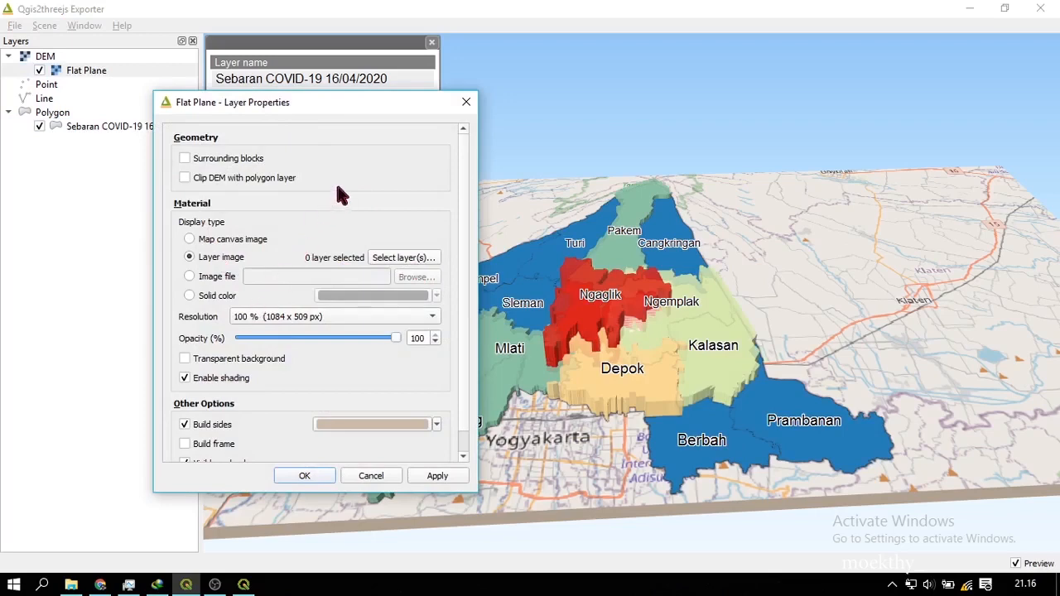
scroll(393, 176, "down", 1)
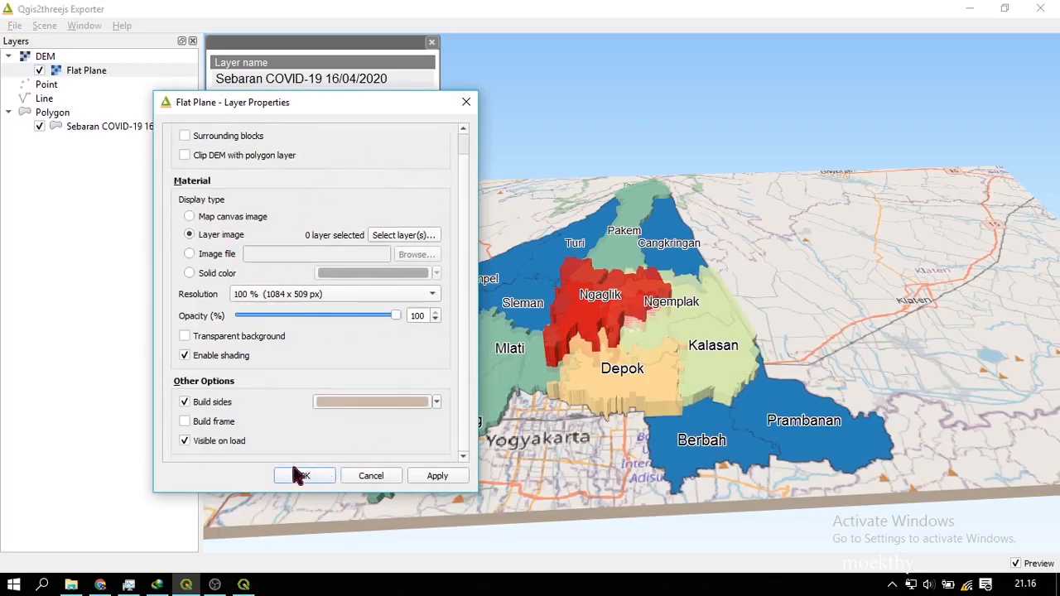
left_click(438, 476)
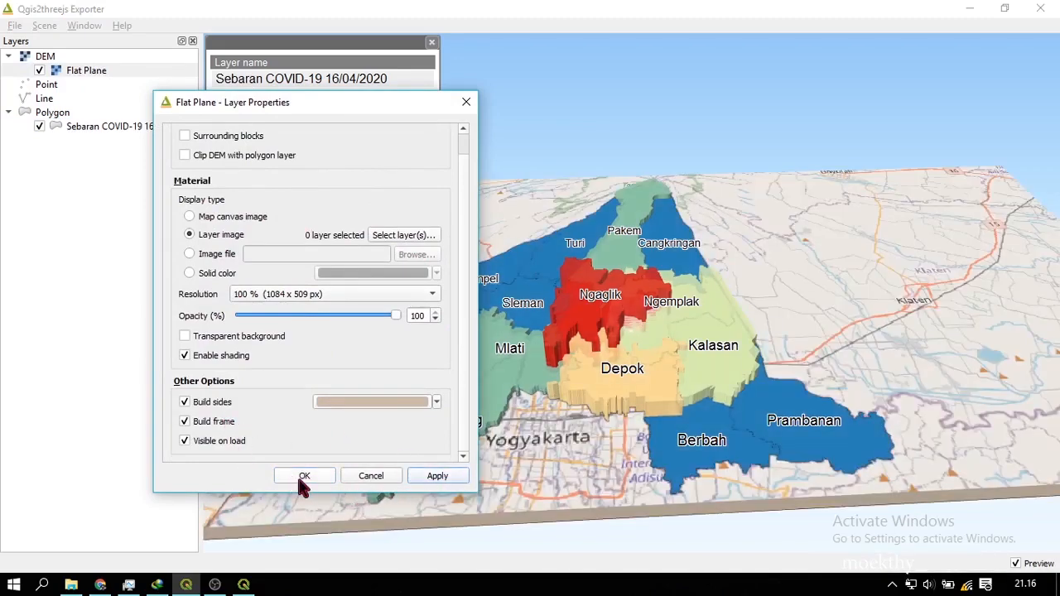
left_click(304, 478)
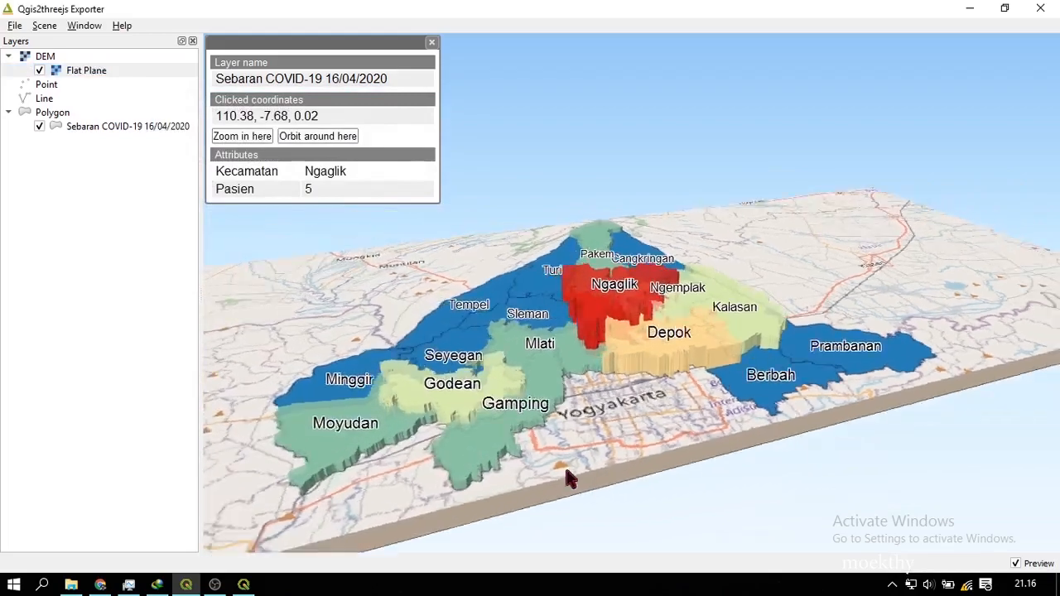
left_click_drag(568, 479, 516, 489)
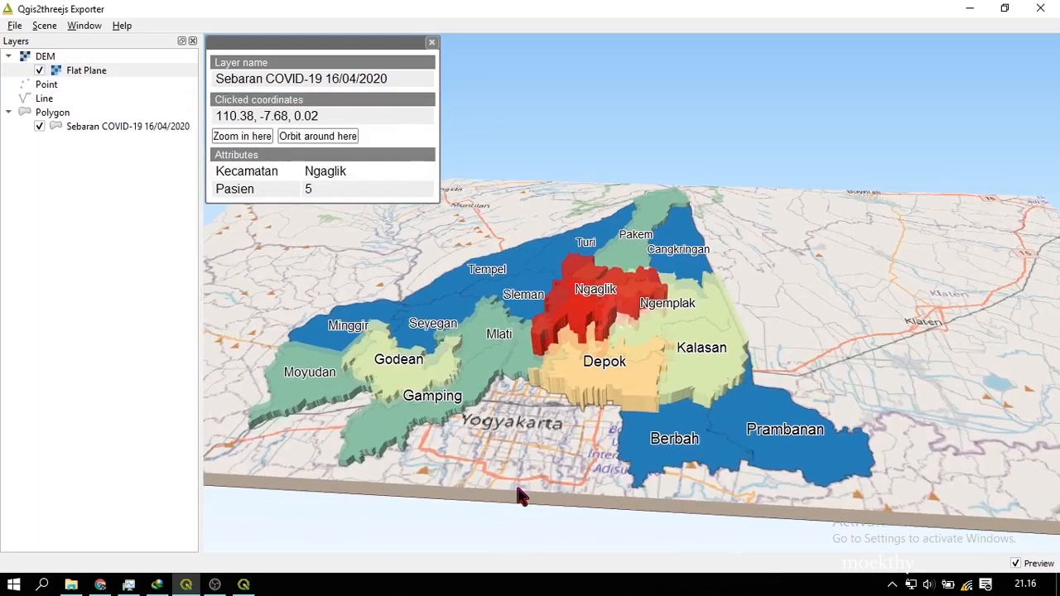
- Enable the North Arrow decoration for the 3D scene and confirm it
left_click(44, 27)
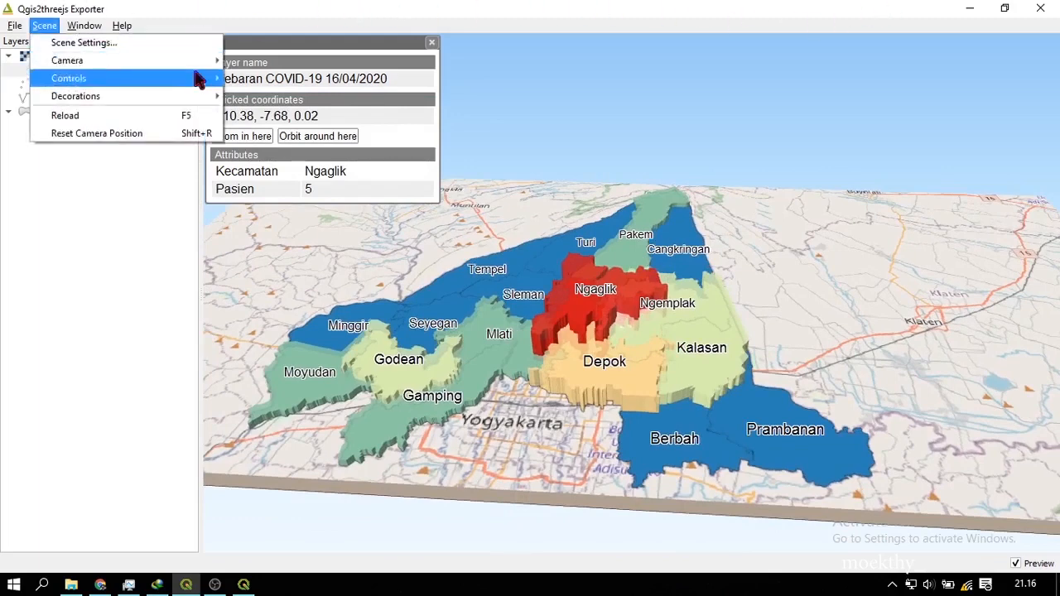
mouse_move(204, 83)
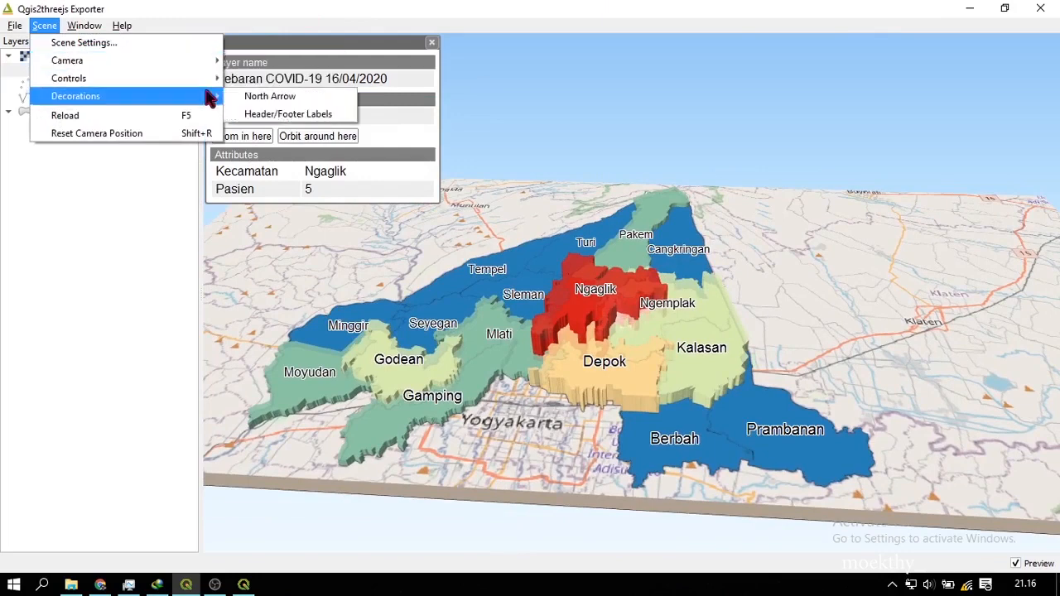
left_click(248, 104)
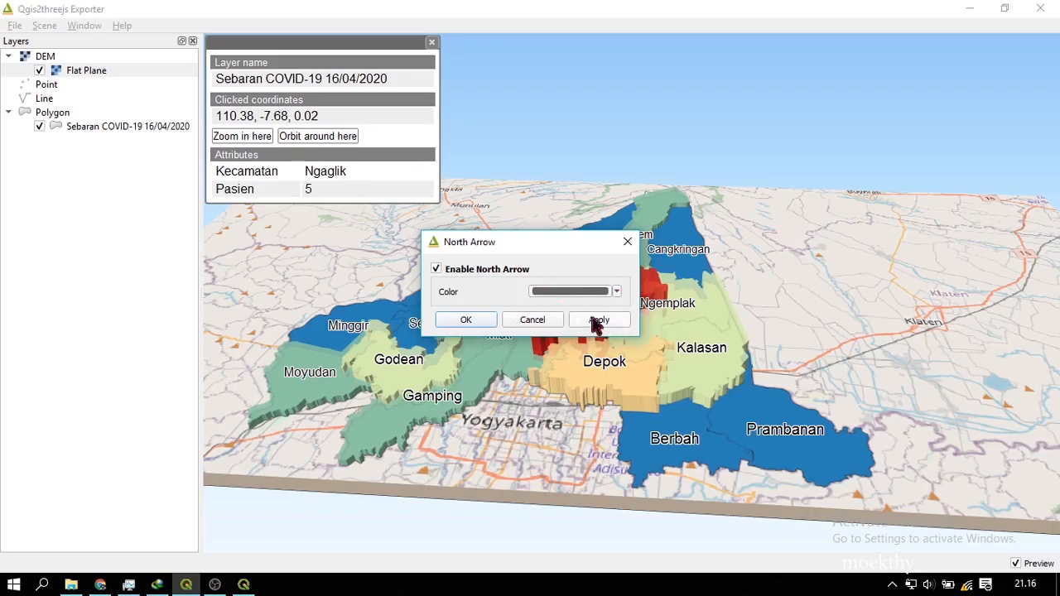
left_click(466, 319)
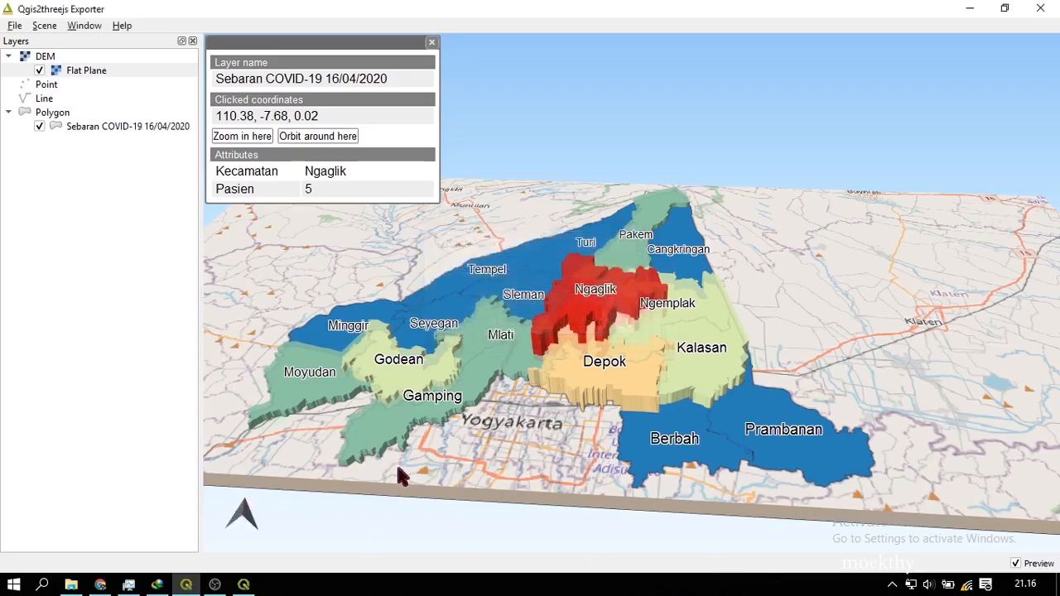
- Examine the 3D scene from several angles, then query the Ngaglik polygon and orbit the view around it
left_click_drag(396, 462, 431, 439)
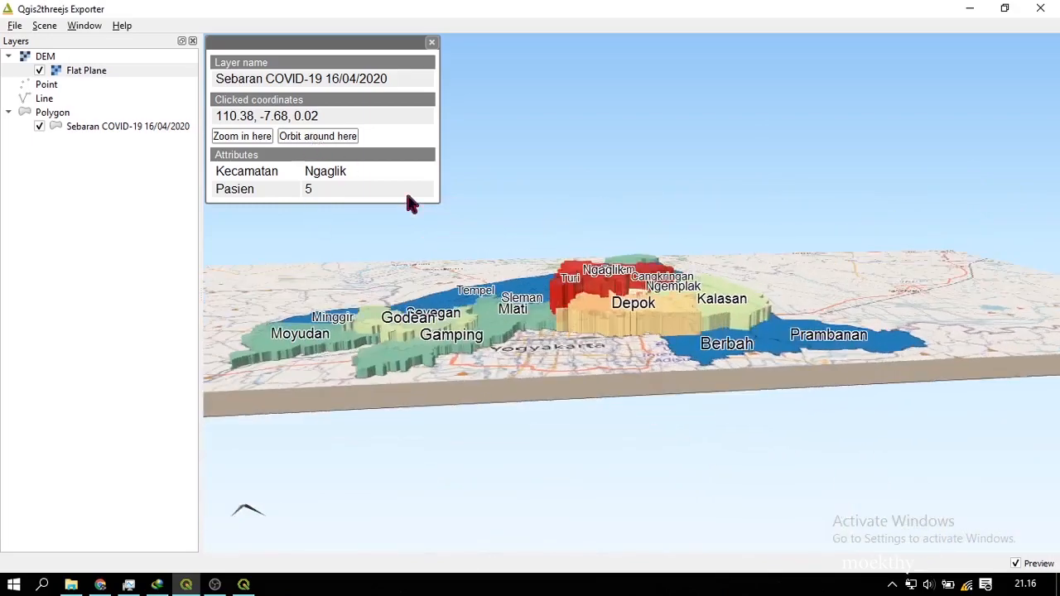
left_click_drag(669, 393, 646, 323)
left_click(609, 325)
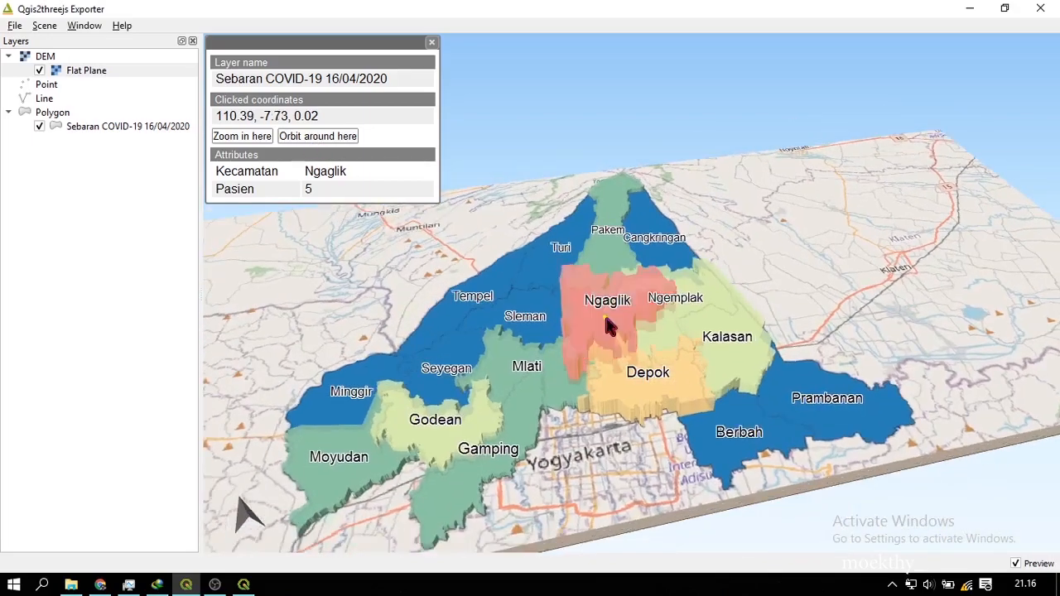
left_click(318, 136)
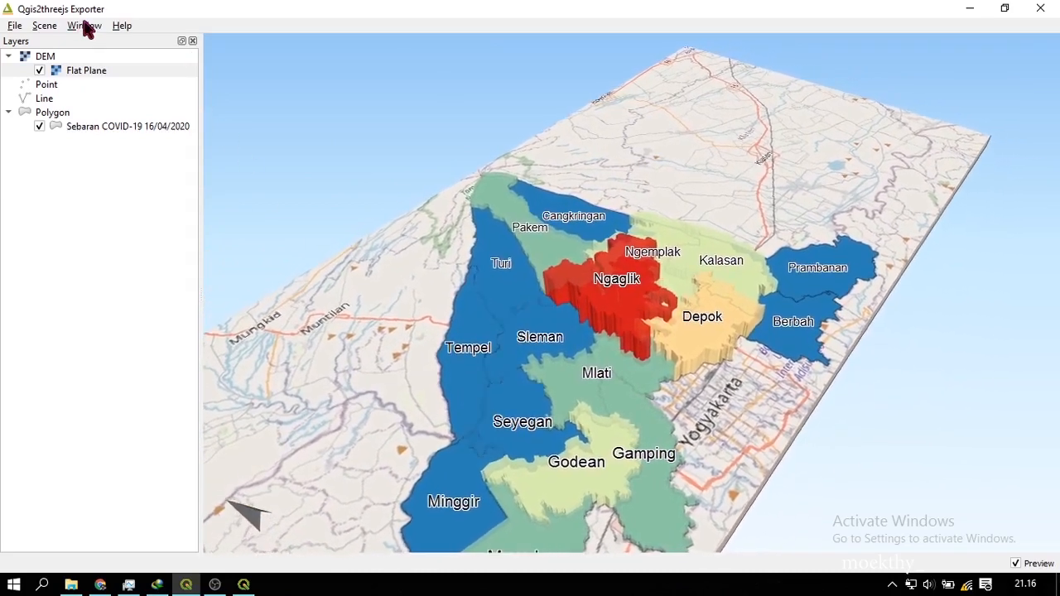
- Open the scene's header and footer label settings
left_click(46, 25)
mouse_move(104, 97)
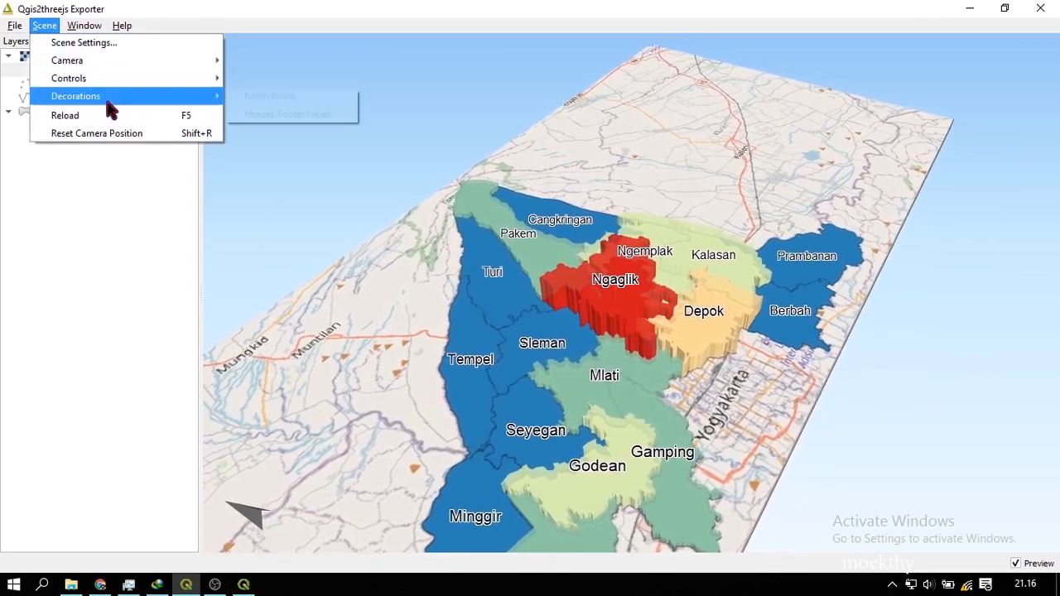
left_click(306, 116)
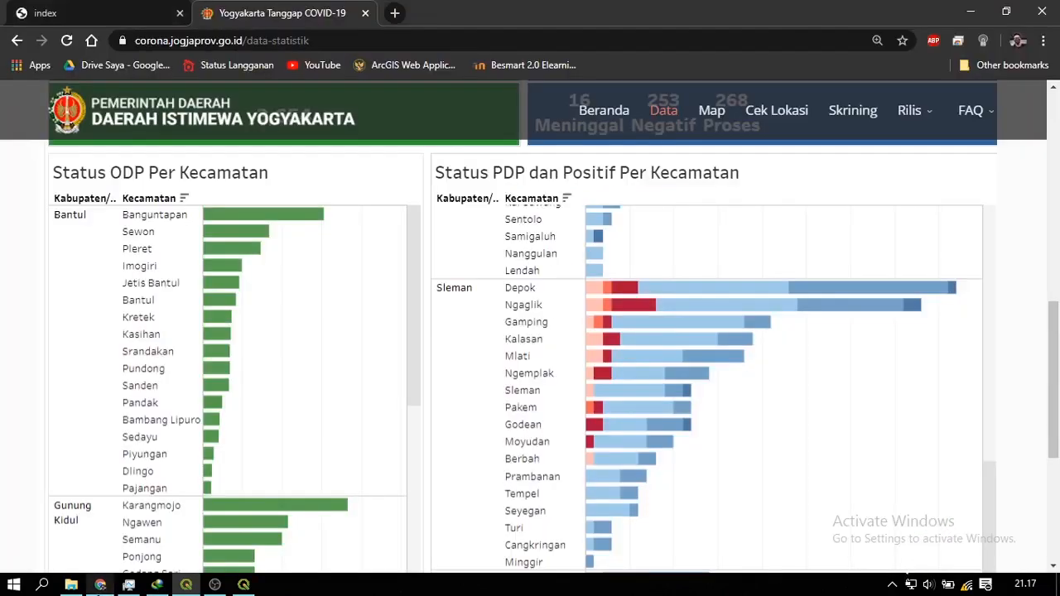
- Switch to Chrome, search Google for "HTML moving text code" in a new tab and copy the marquee scrolling-text source code
left_click(394, 14)
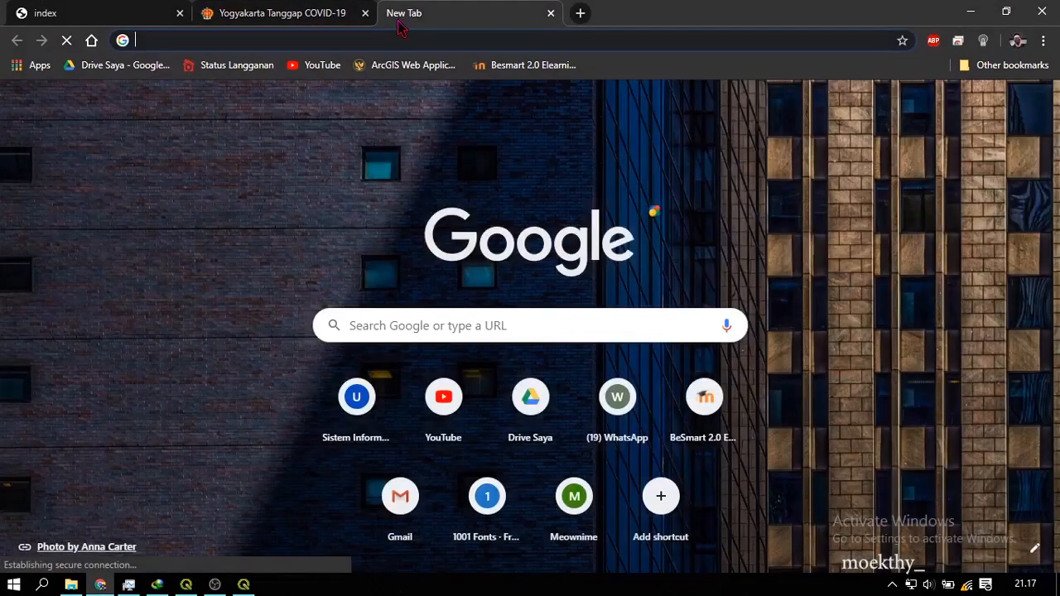
type("HTML movi")
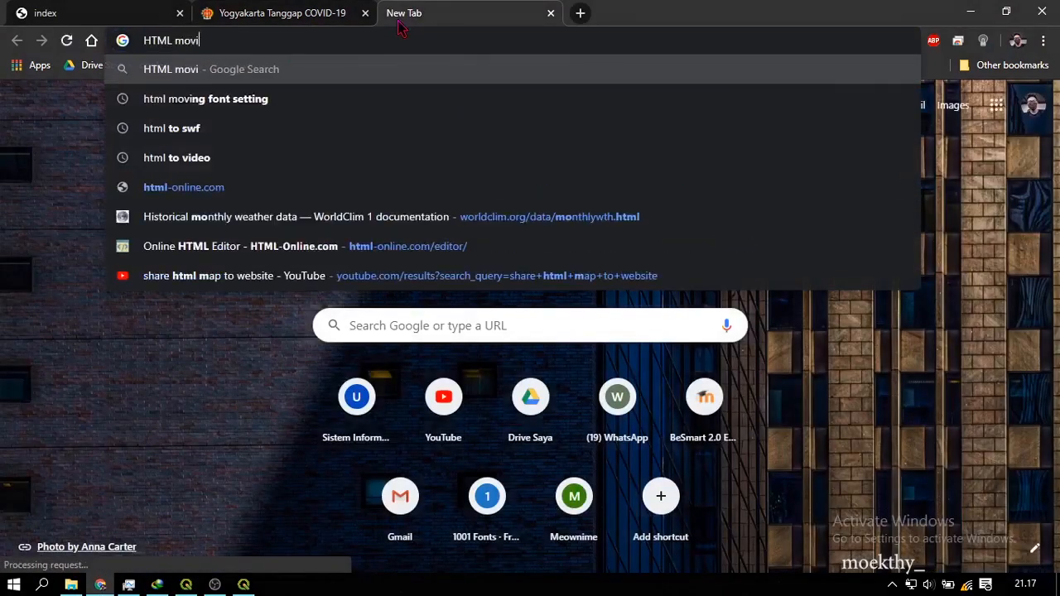
type("ng text code")
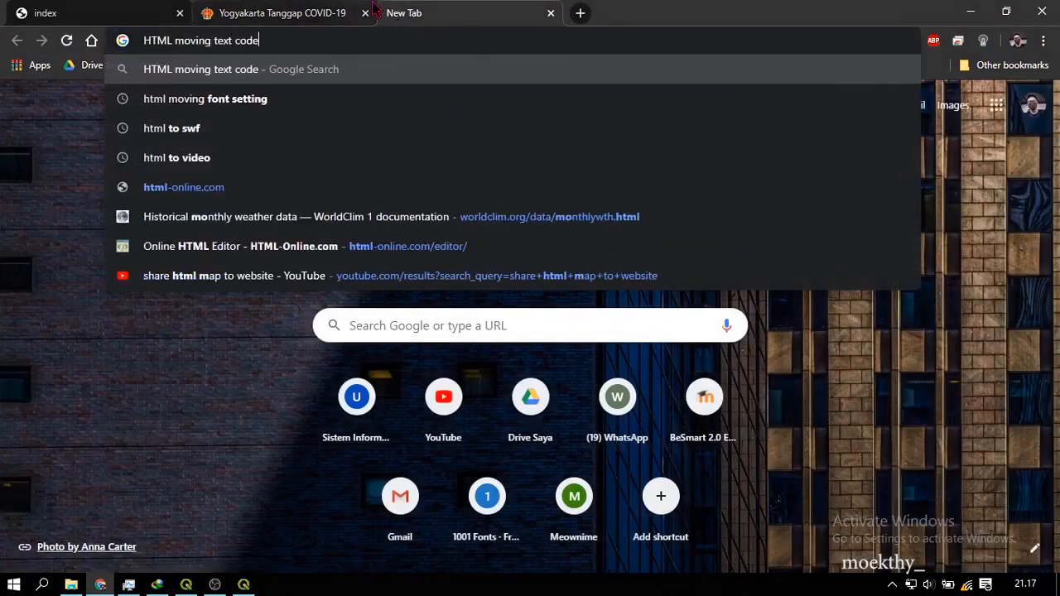
key("Return")
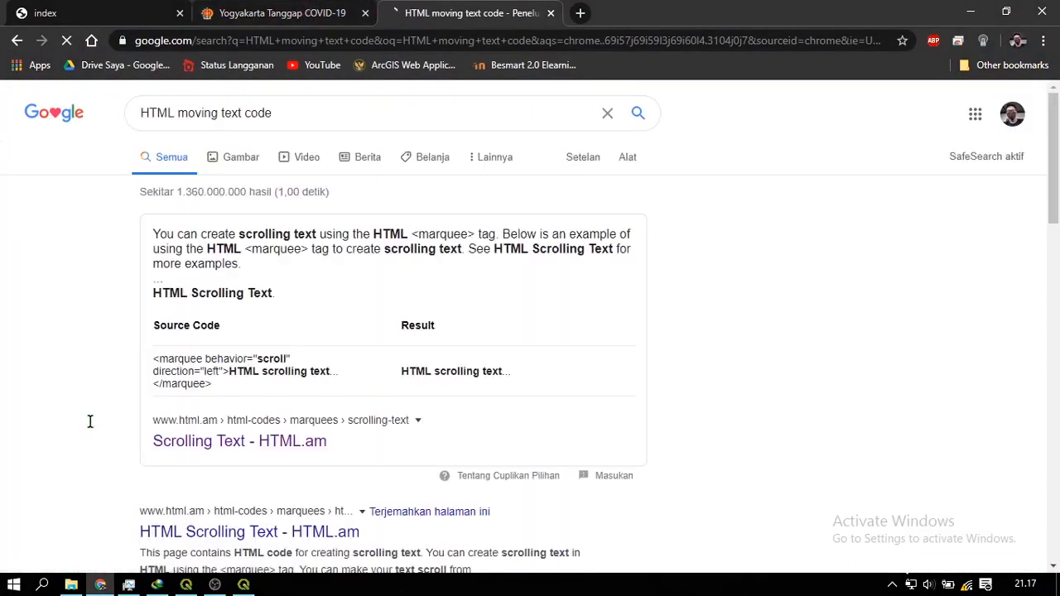
left_click_drag(154, 362, 208, 384)
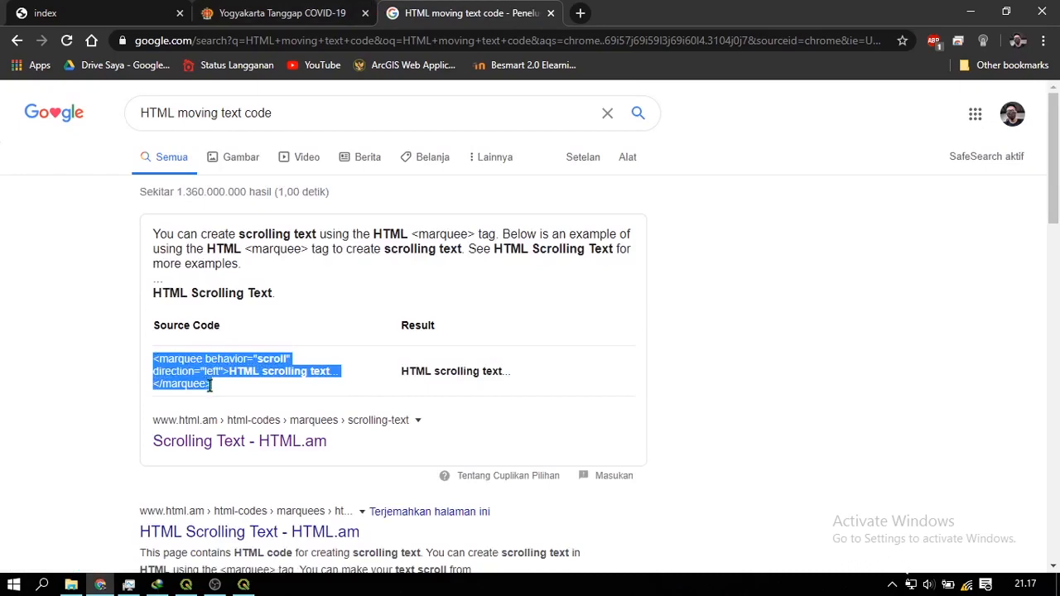
- Return to the Qgis2threejs Exporter and paste the copied marquee code as the header label text
key("alt+Tab")
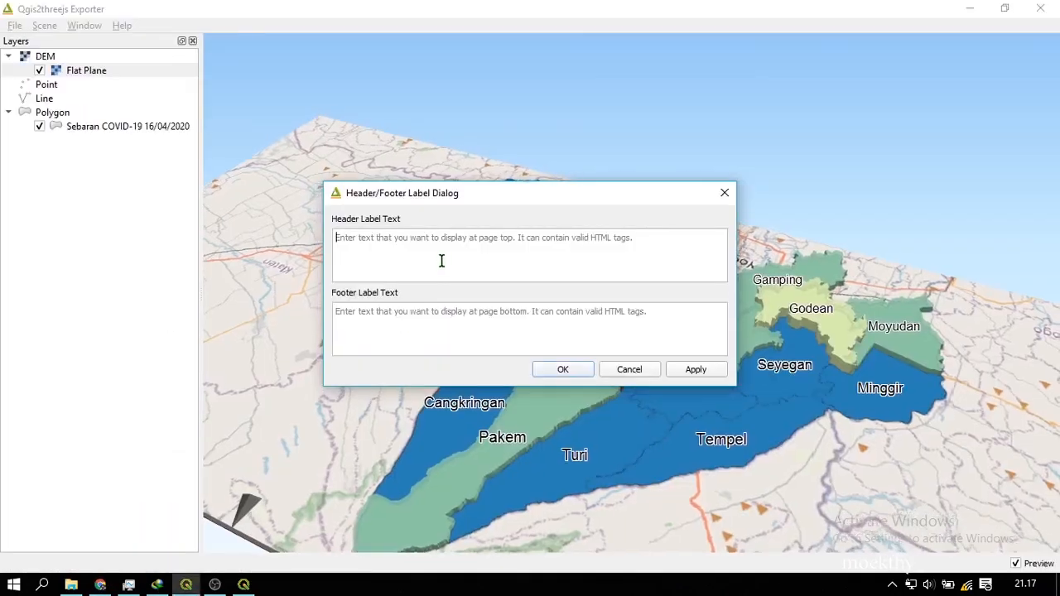
left_click(446, 245)
type("<marquee behavior=\"scroll\" direction=\"left\">HTML scrolling text... </marquee>")
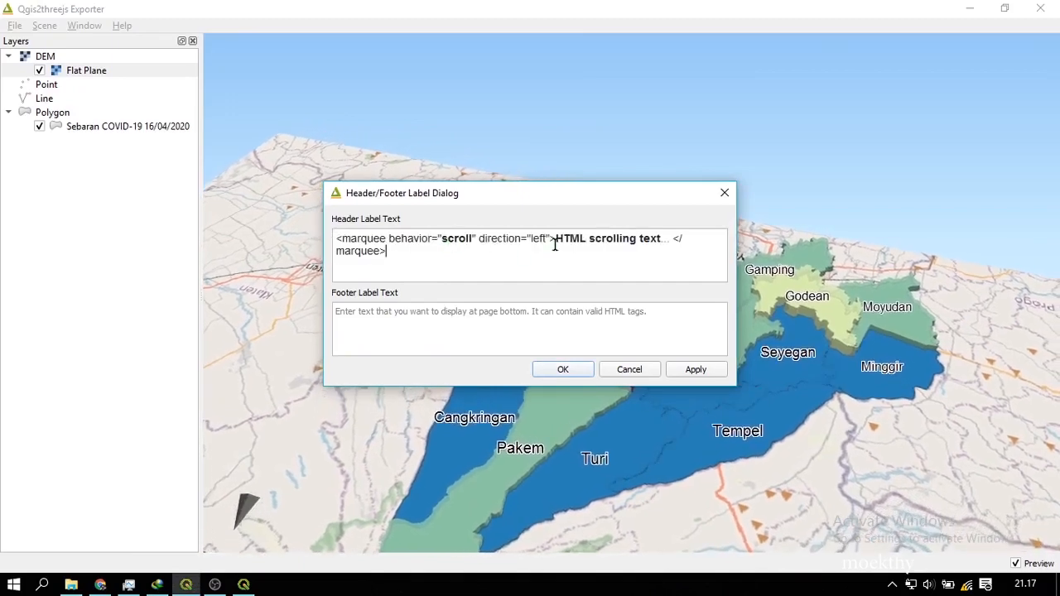
- Replace the marquee's sample text in the header label with "VISUALISASI DATA SEBARAN COVID-19 TANGGAL 16 APRIL 2020"
left_click_drag(557, 239, 673, 238)
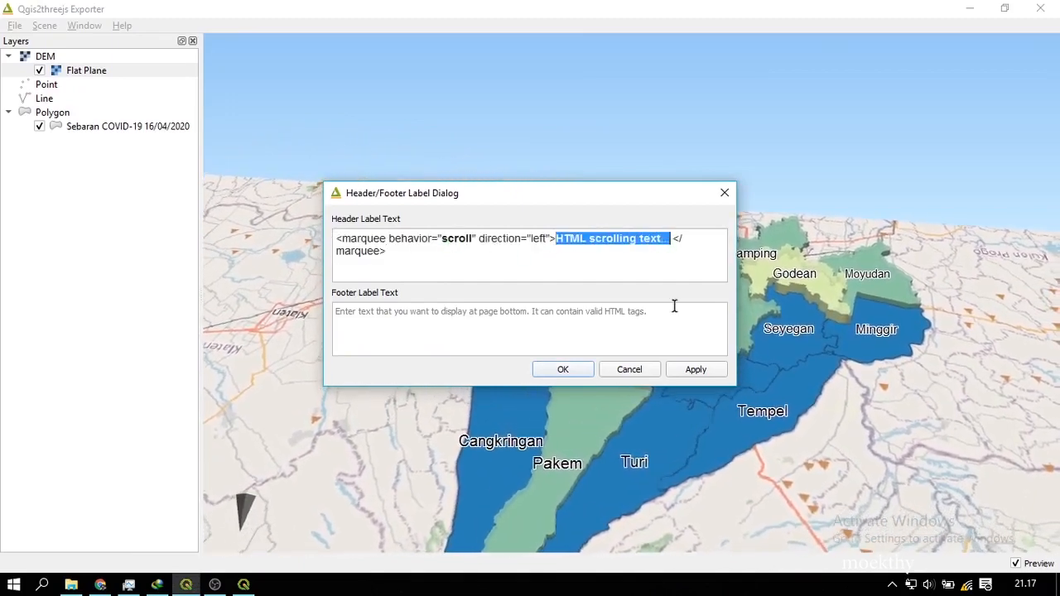
key("BackSpace")
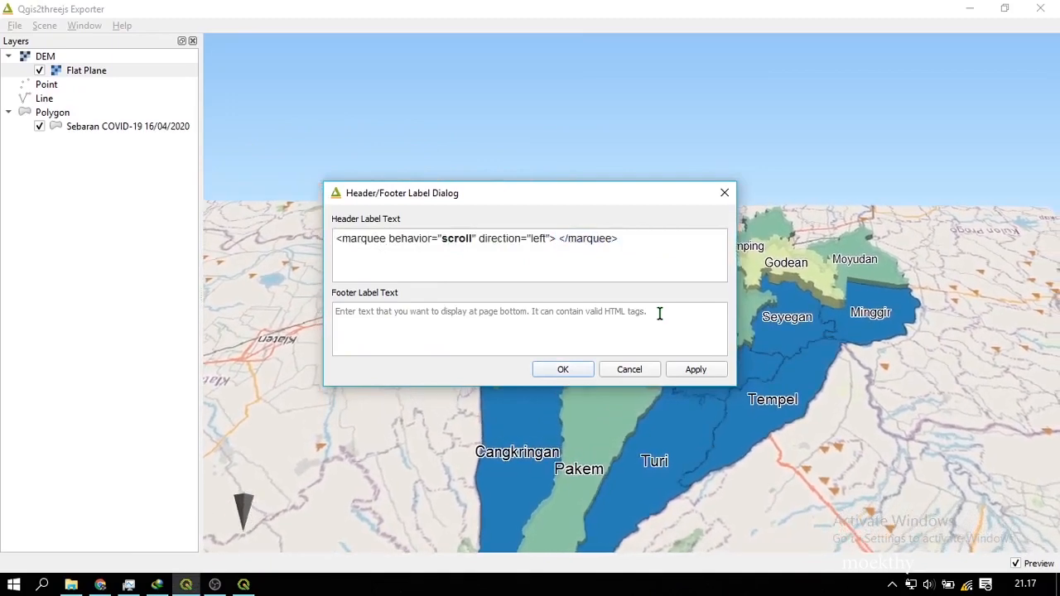
type("VISUALISASI DATA SEBARAN COVID-19  TANGGAL 16 APRIL 2020")
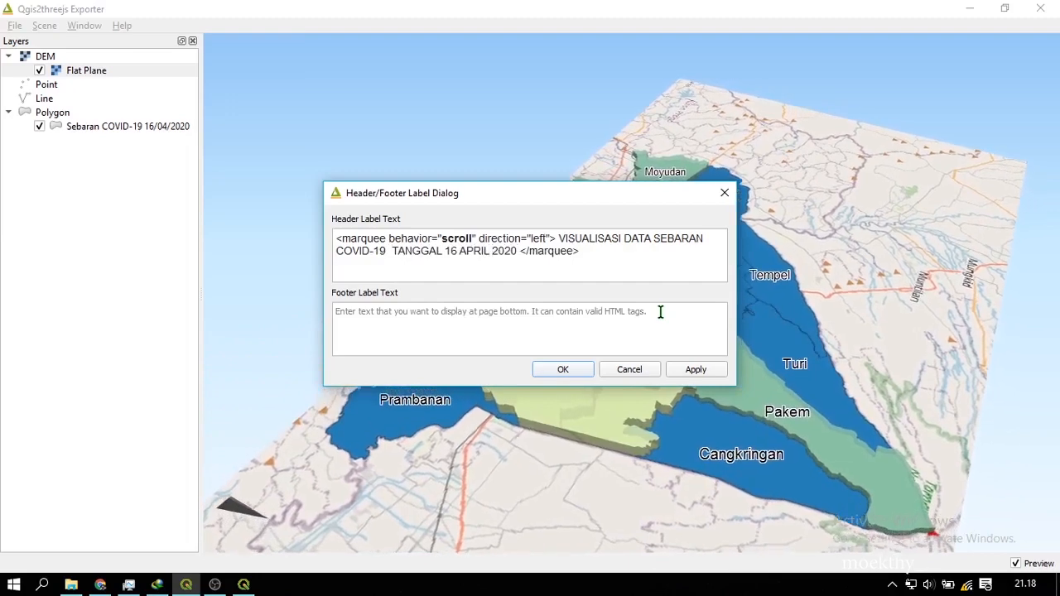
- Append "DAERAH ISTIMEWA YOGYAKARTA" to the scrolling header text after the date and apply the label settings
key("BackSpace")
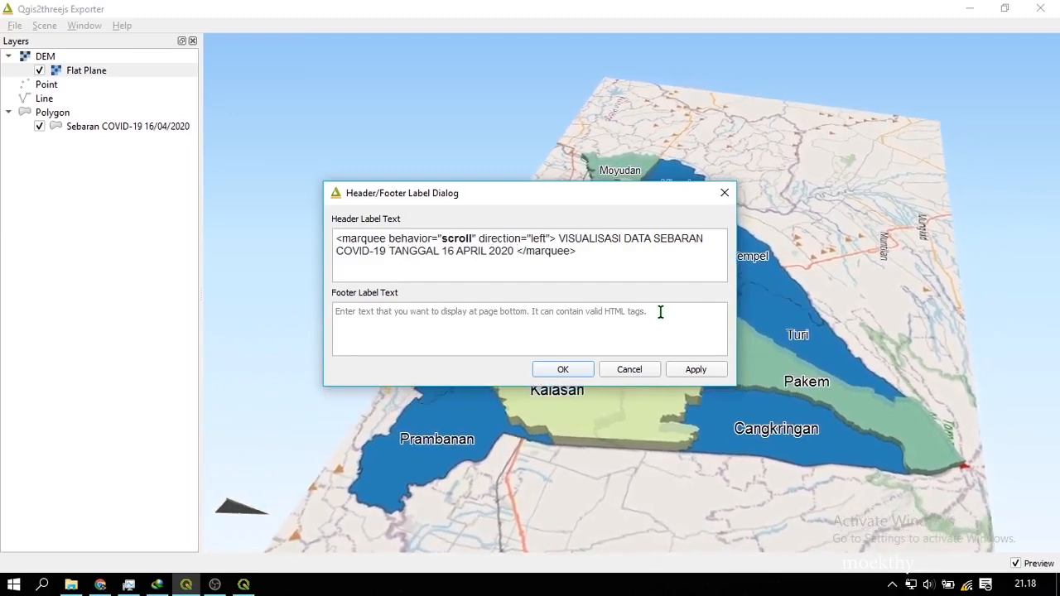
type("DAERAH ")
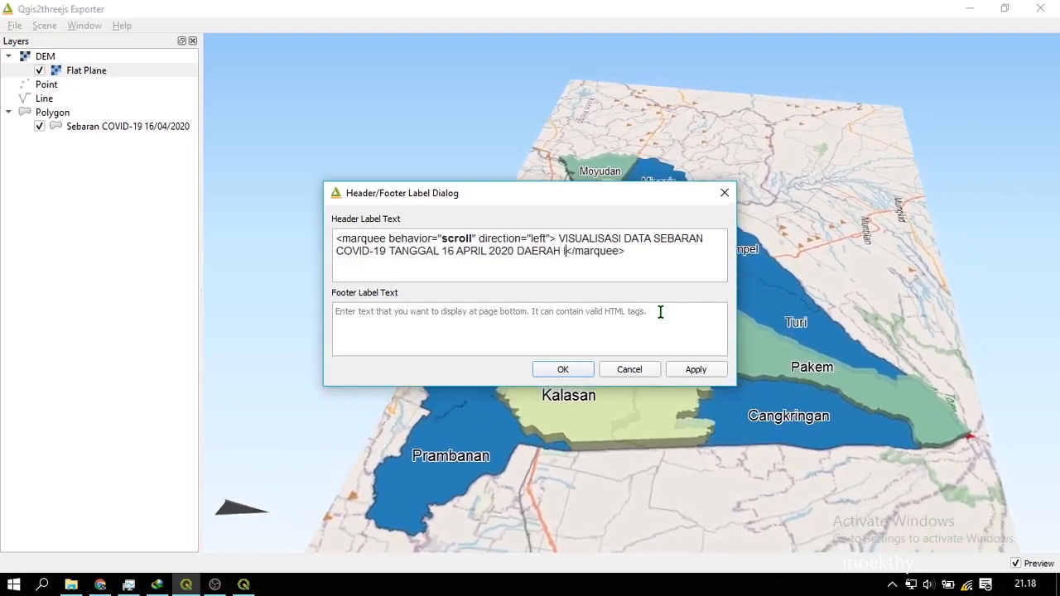
type("ISTIMEWA YO")
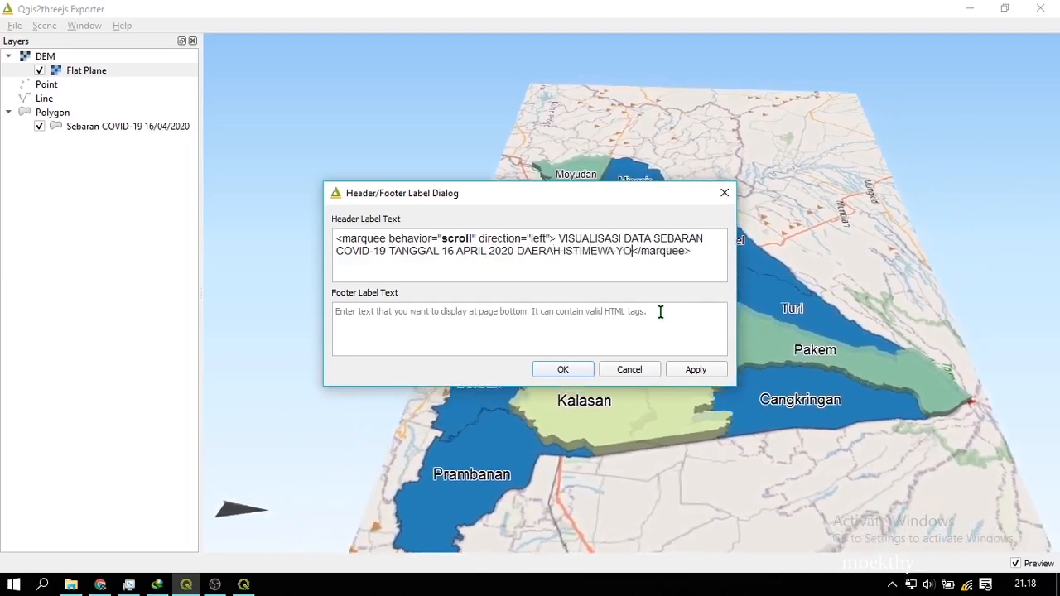
type("GYAKARTA")
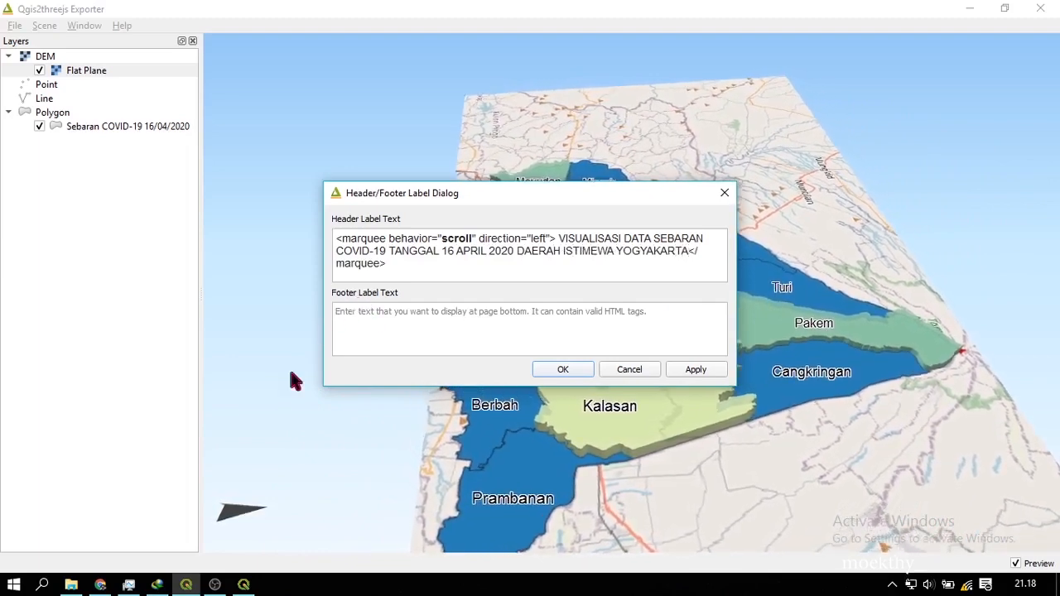
left_click(691, 371)
left_click(565, 368)
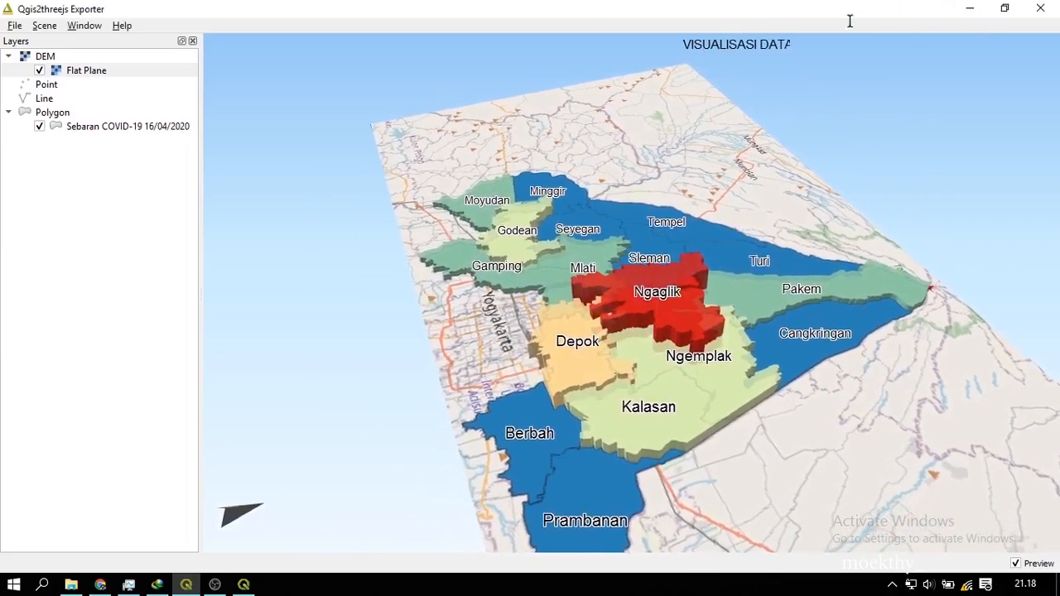
- Copy the map scale from the QGIS main window and reopen the exporter's header and footer label settings
left_click(969, 10)
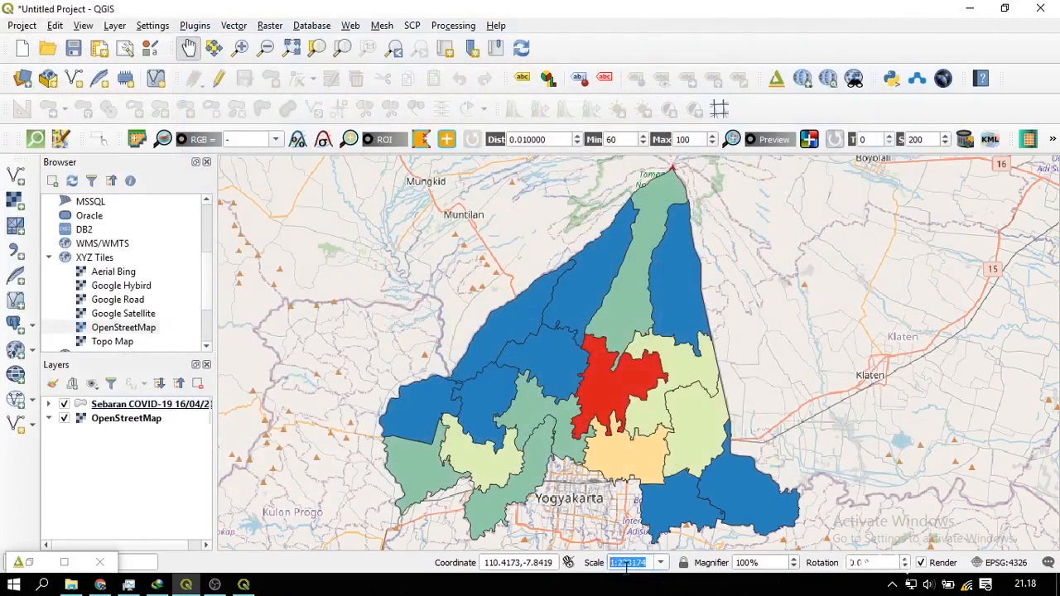
left_click(64, 562)
left_click(44, 25)
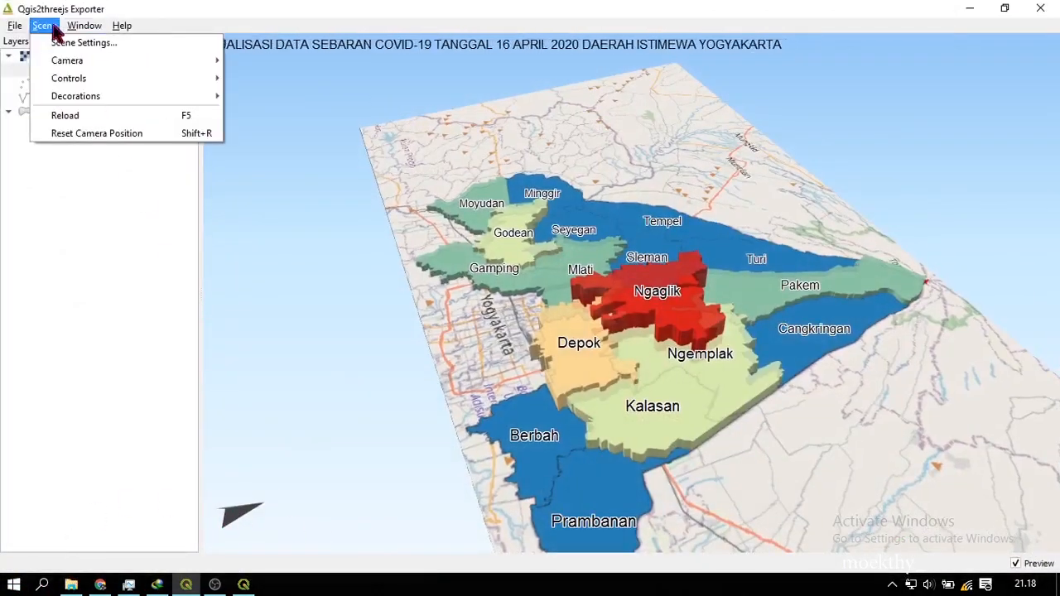
mouse_move(93, 99)
left_click(279, 114)
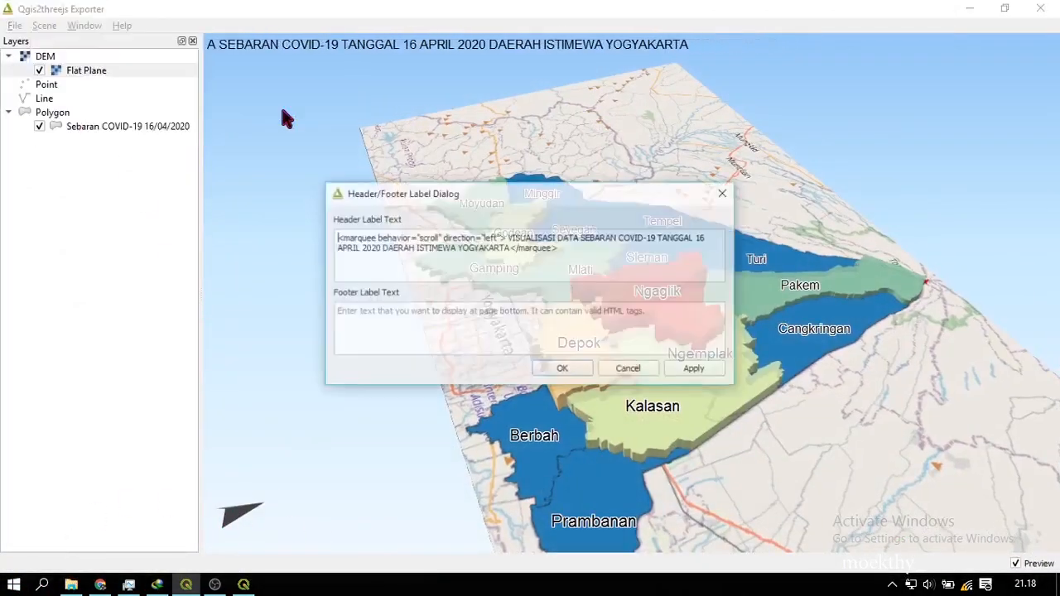
- Set the footer label text to "SKALA 1:233174" and apply it to the scene
left_click(406, 321)
type("1:233174")
left_click(338, 312)
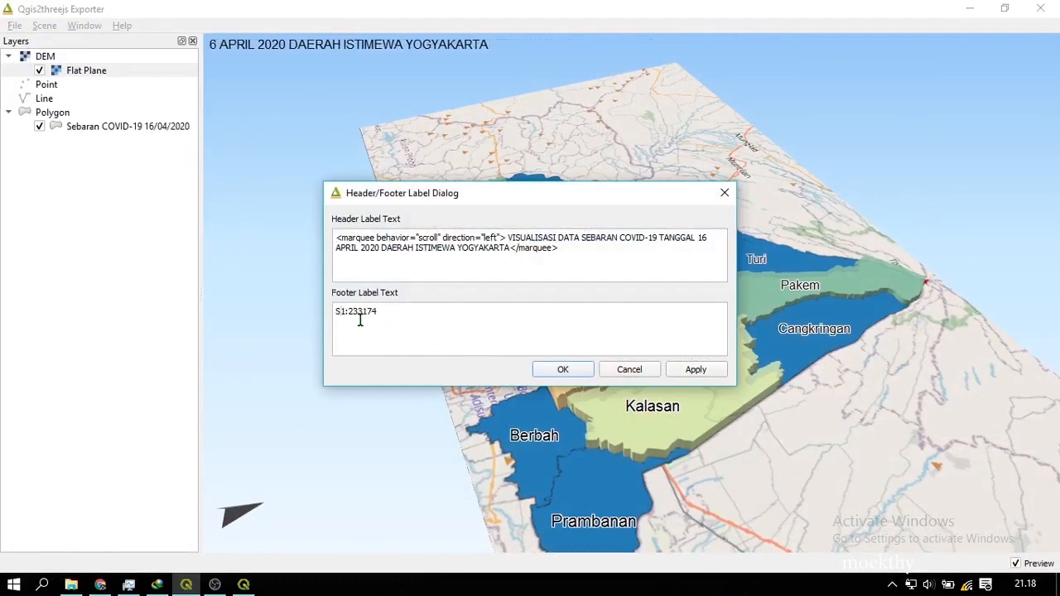
type("SKALA")
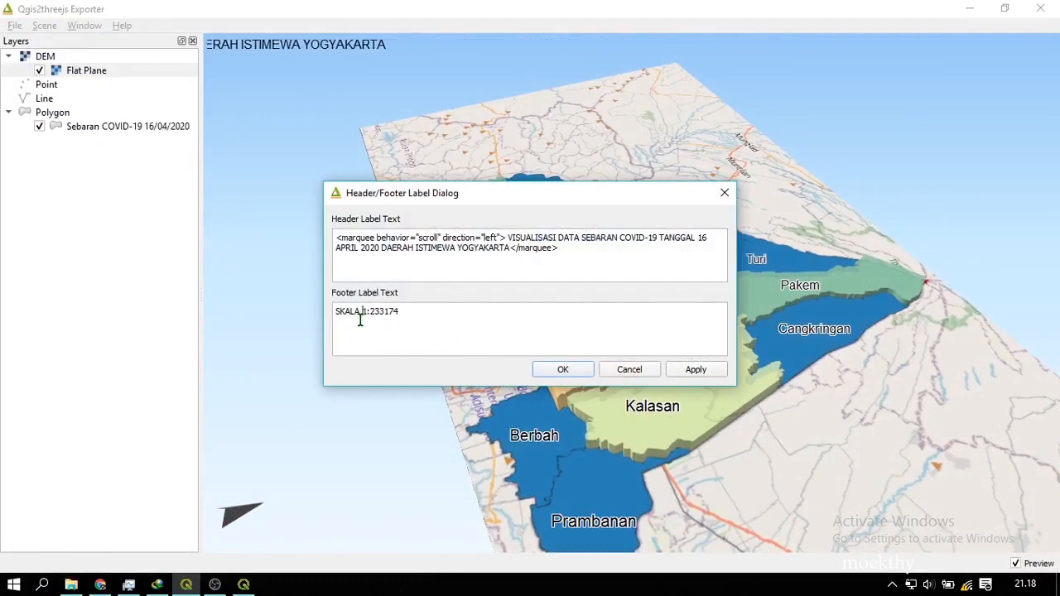
left_click(696, 370)
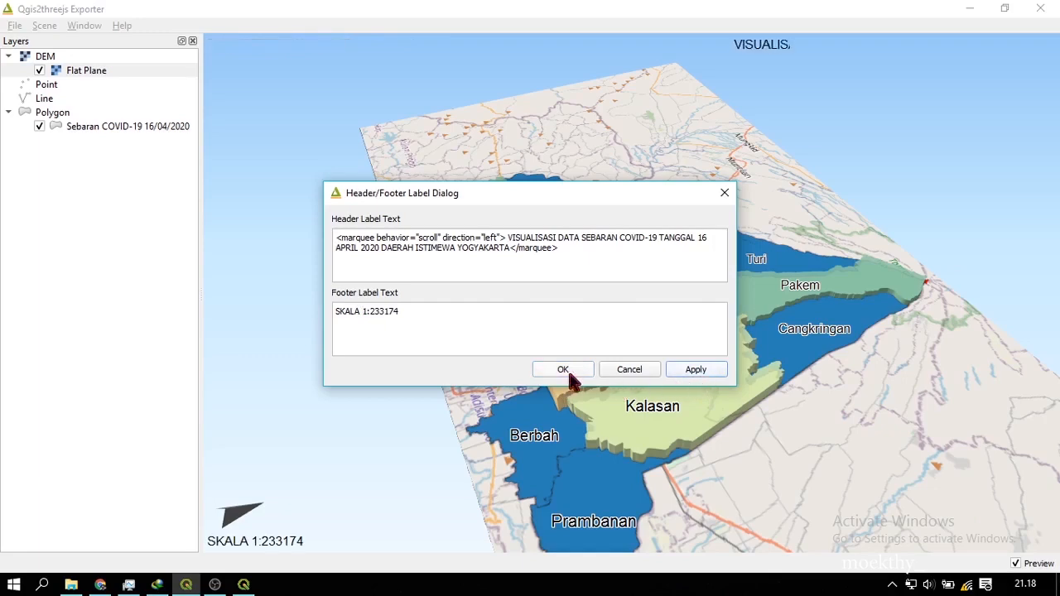
left_click(565, 371)
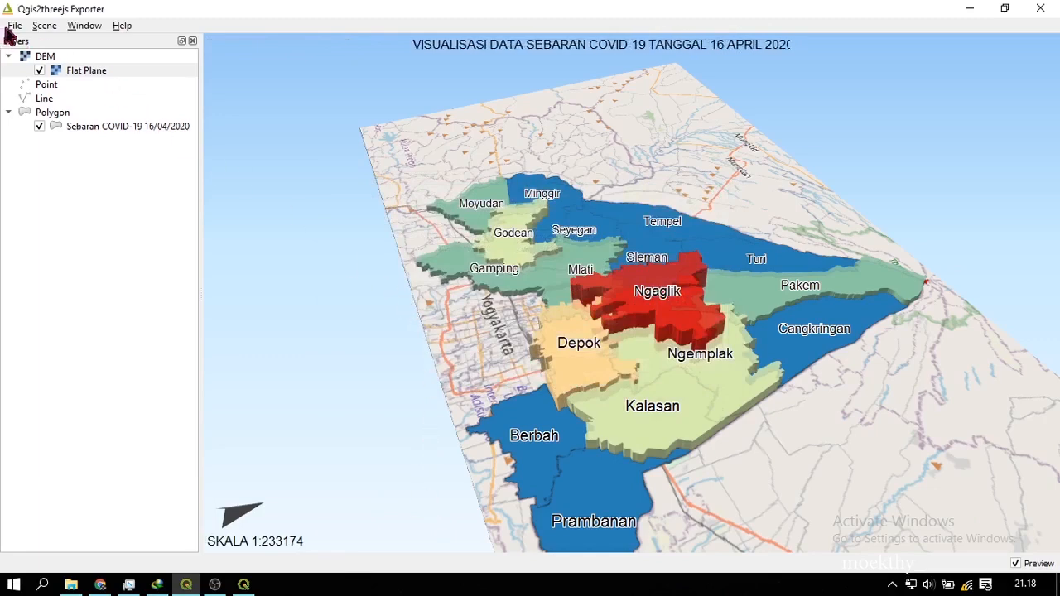
- Inspect the attributes of the Ngaglik polygon in the 3D preview and orbit the view around it
right_click(650, 297)
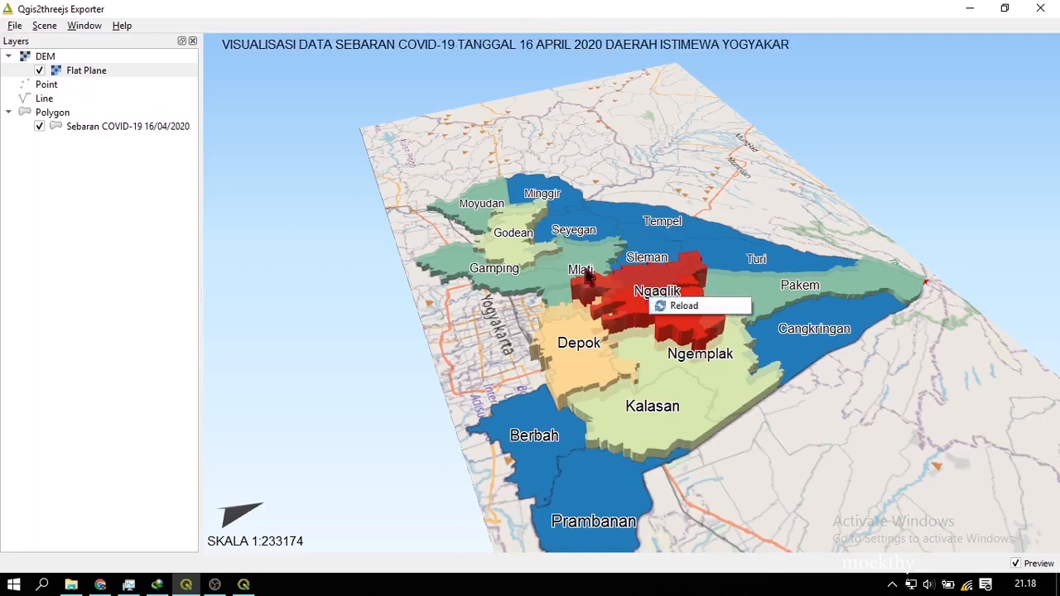
left_click(666, 294)
left_click(664, 300)
left_click(662, 295)
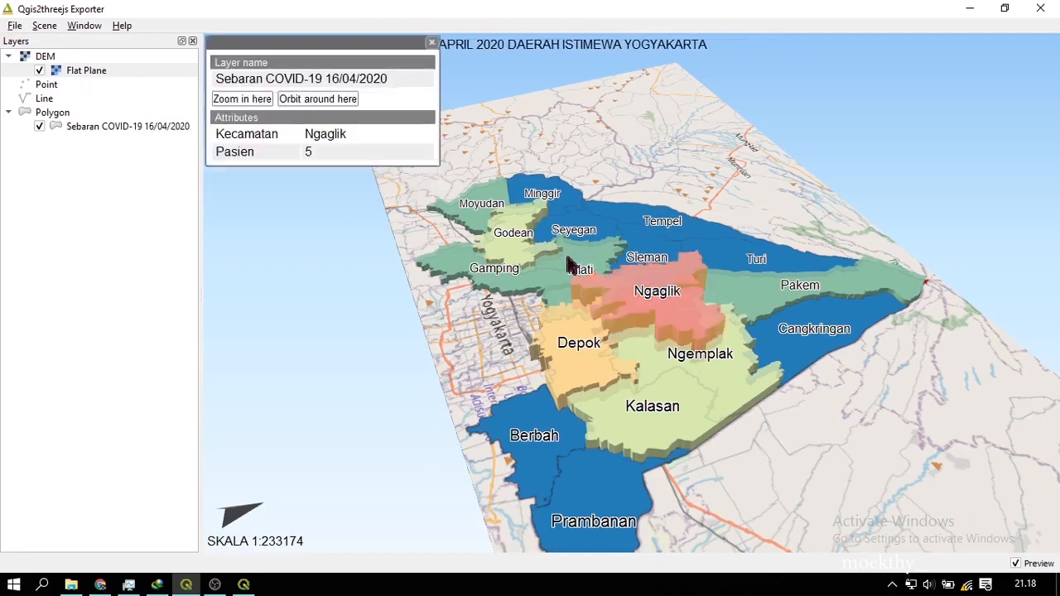
left_click(292, 108)
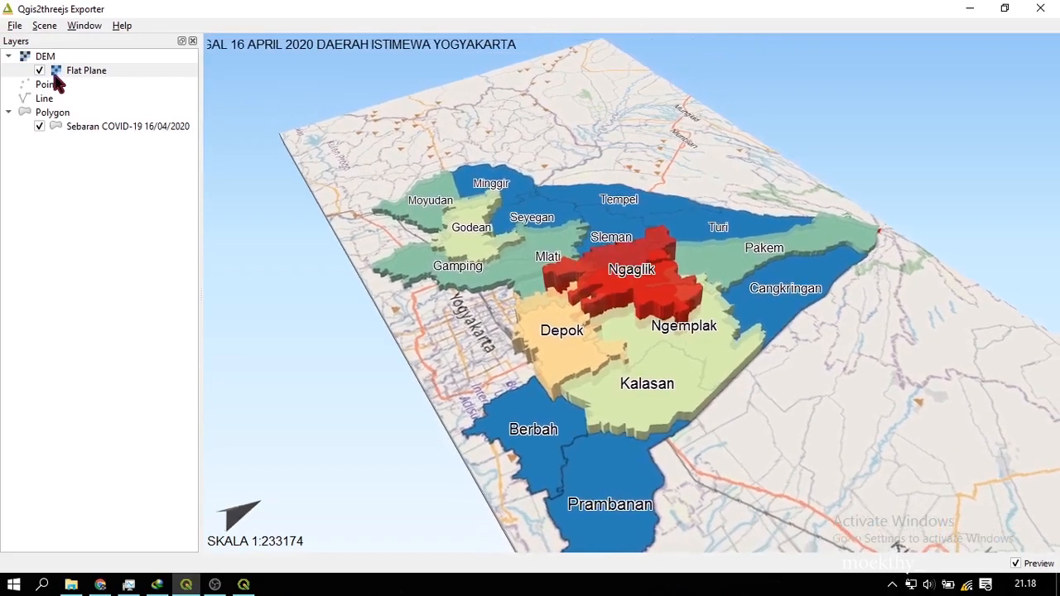
- Start a web export of the scene and browse to D:/Documents/Kartografi for the output directory
left_click(15, 26)
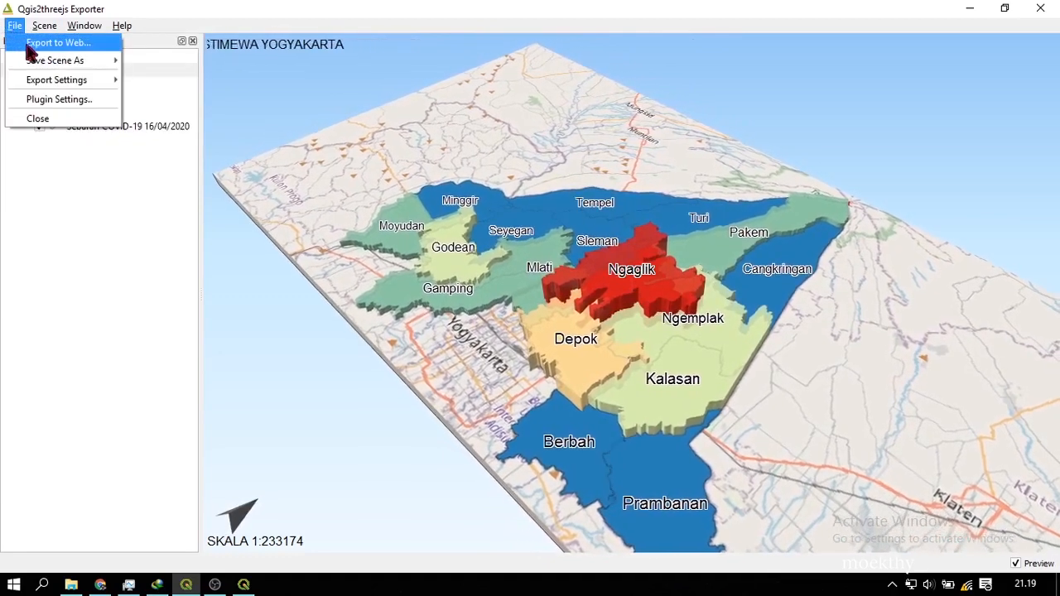
left_click(35, 43)
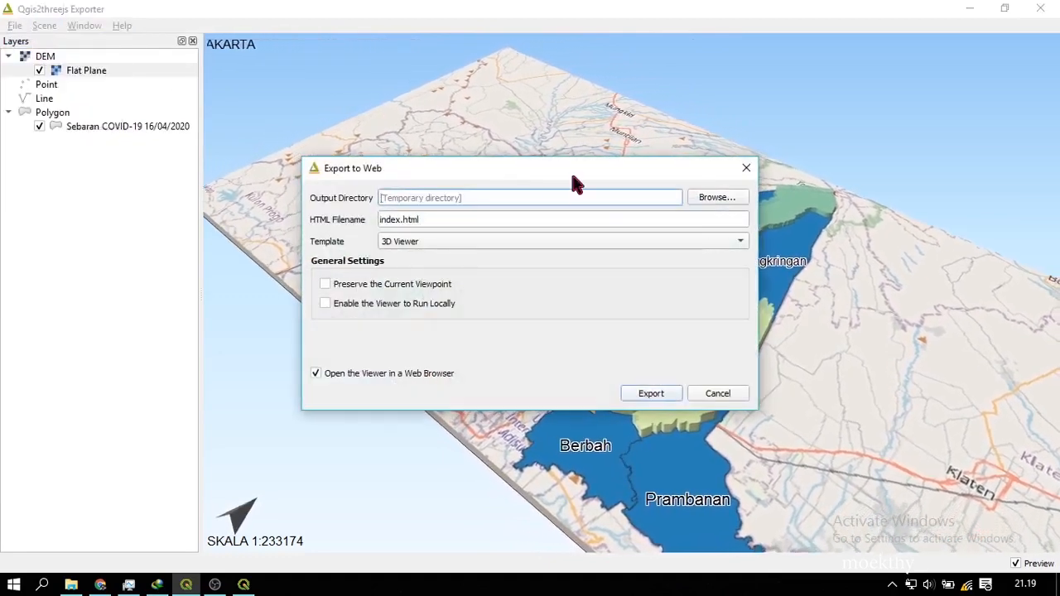
left_click(712, 198)
left_click(385, 327)
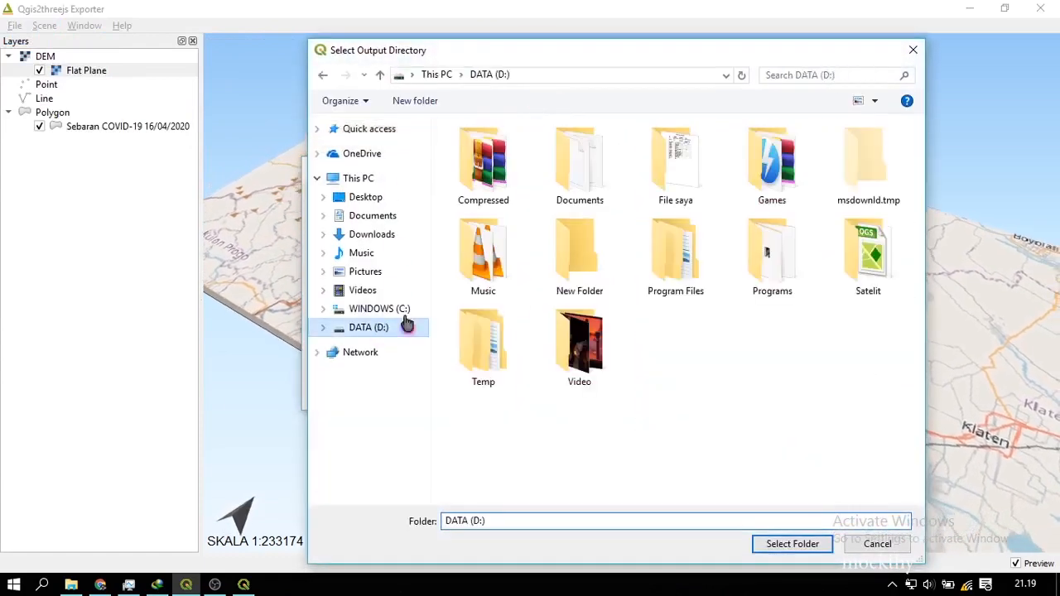
left_click(602, 184)
double_click(602, 184)
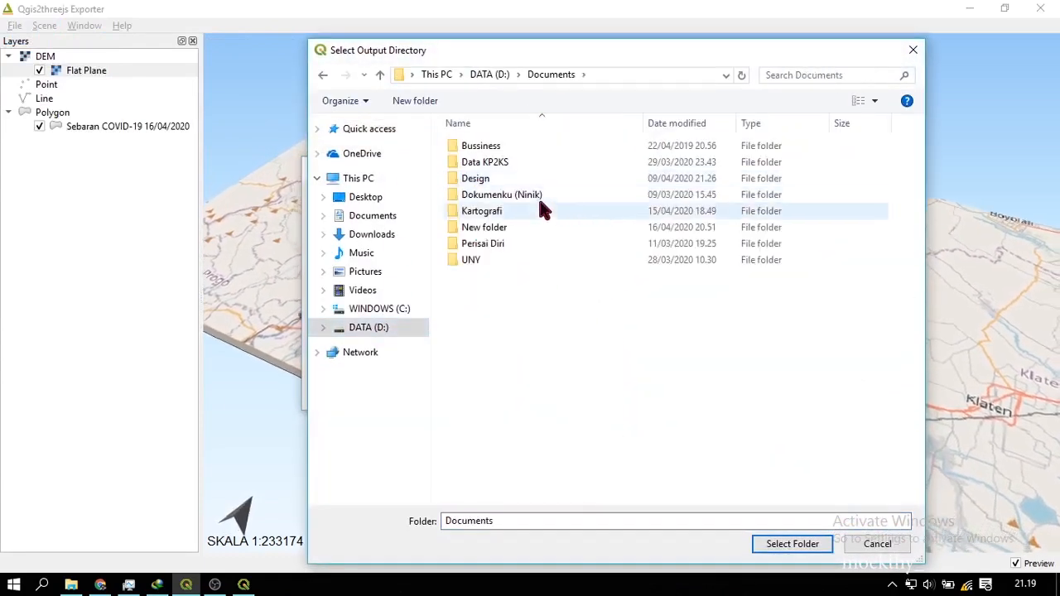
left_click(537, 195)
left_click(536, 207)
double_click(537, 207)
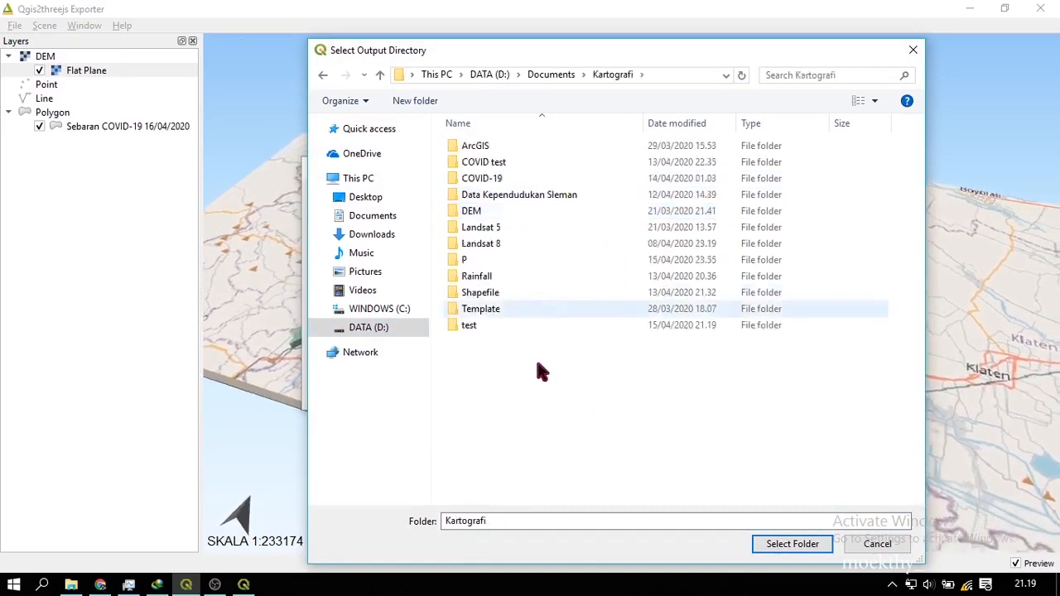
- Create a new folder named "point" inside Kartografi and select it as the export's output directory
right_click(537, 362)
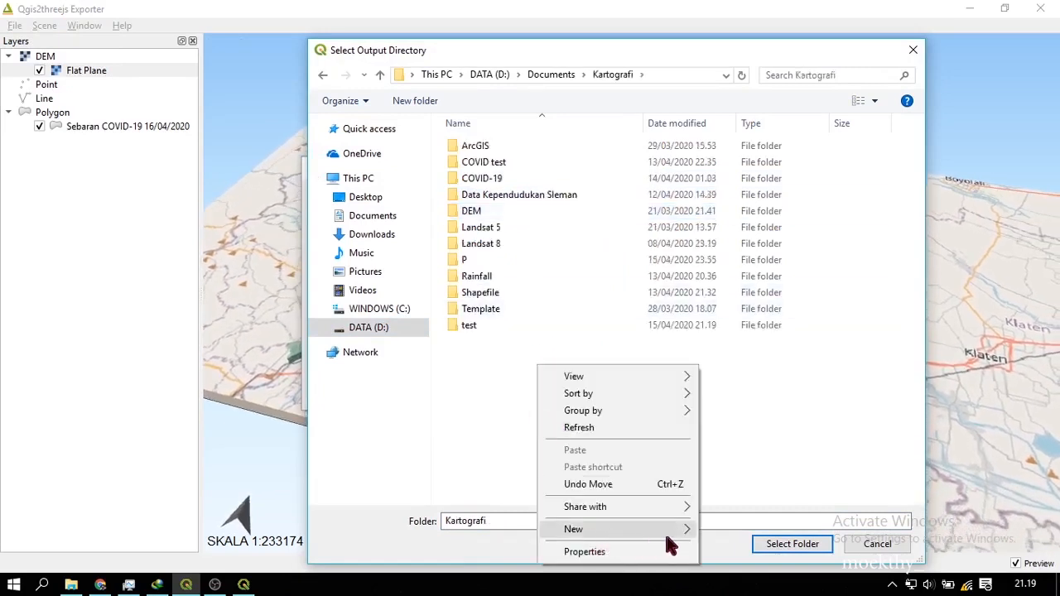
mouse_move(629, 528)
left_click(757, 269)
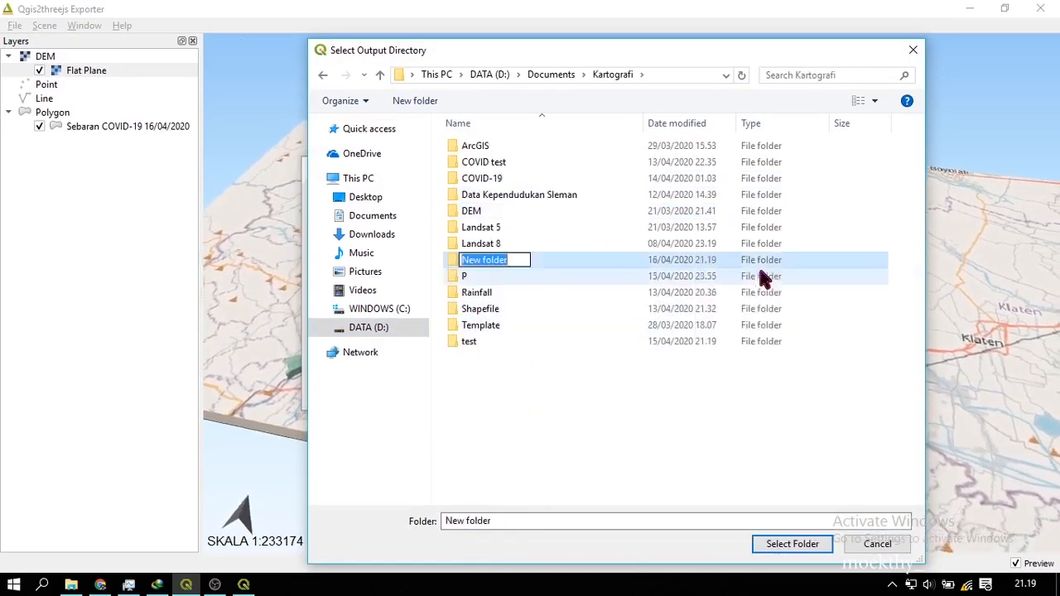
type("point")
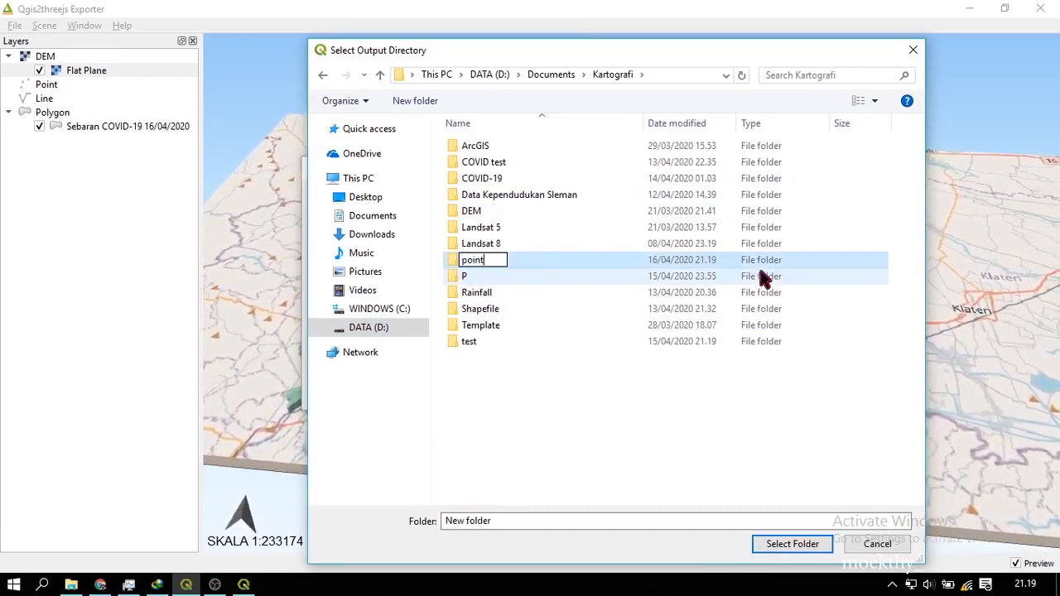
key("Return")
key("Return")
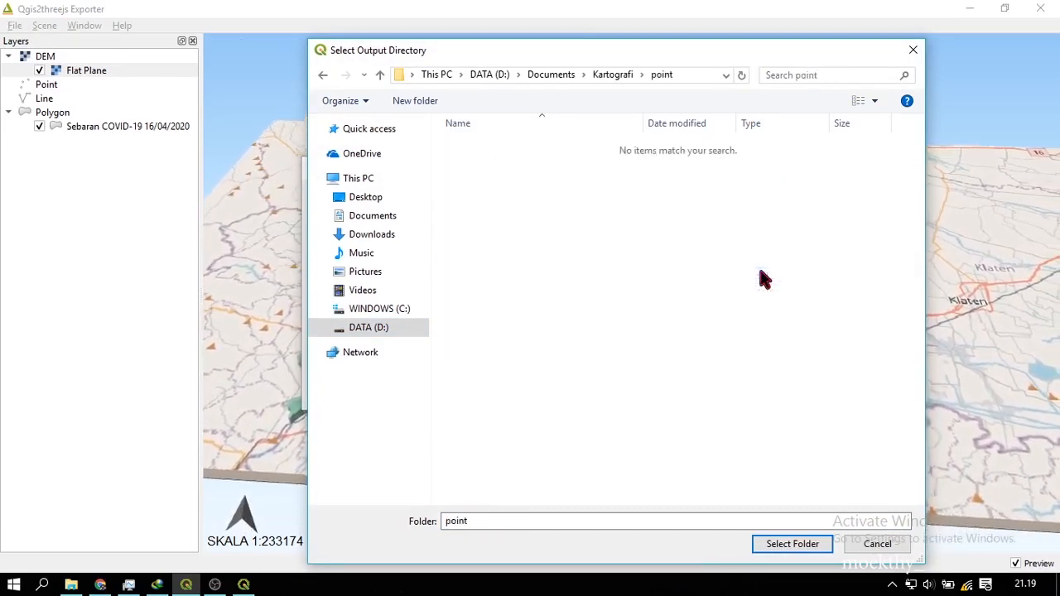
left_click(784, 550)
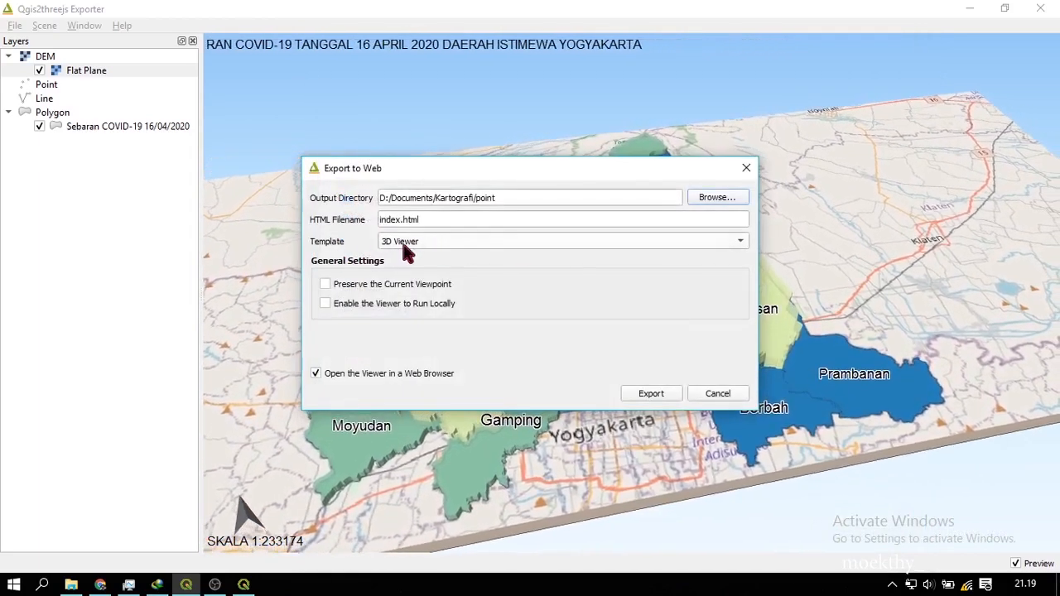
- Choose the Mobile template, enable the viewer to run locally, and export the scene to the web
left_click(398, 242)
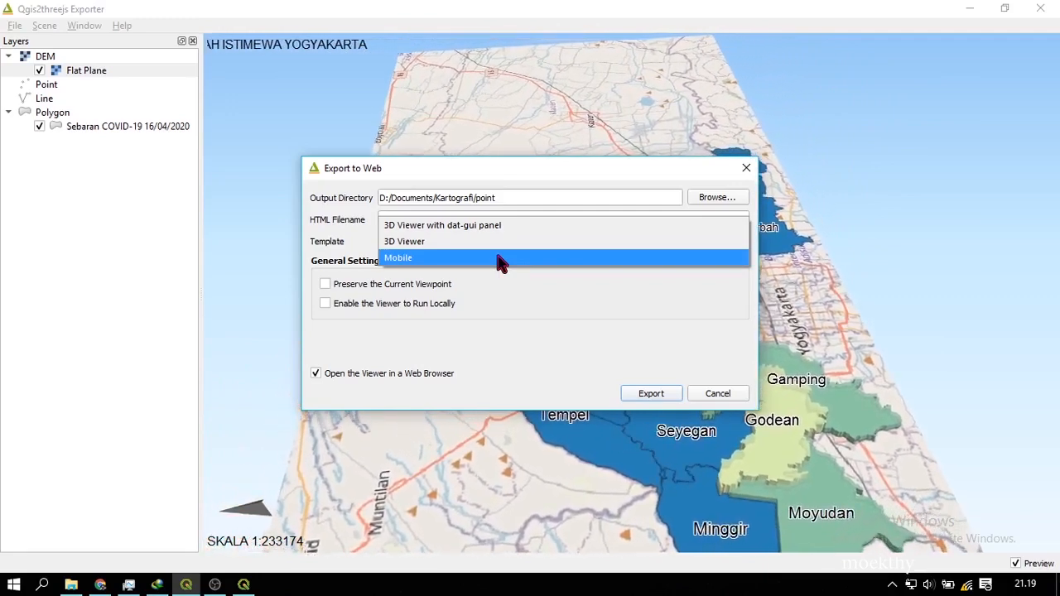
left_click(500, 262)
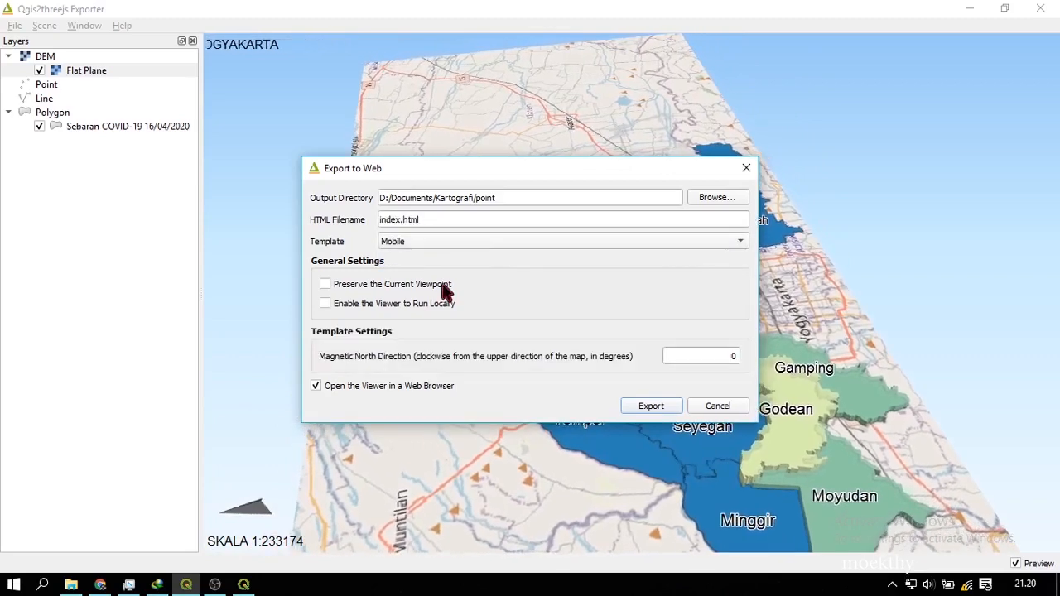
left_click(325, 304)
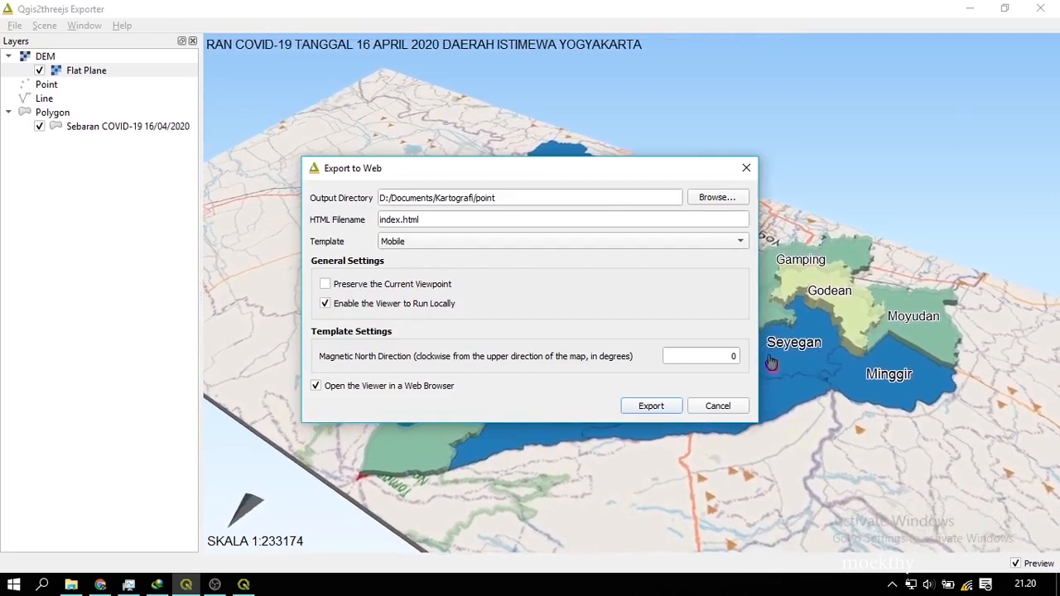
left_click(649, 407)
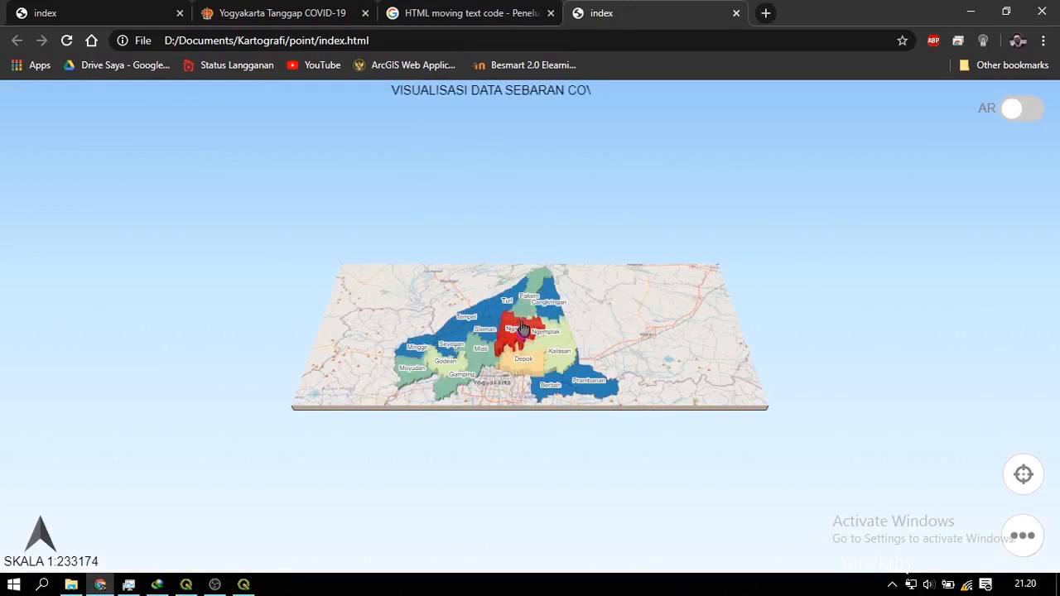
- Examine the exported 3D map in the browser, checking the attributes of Ngaglik and the neighbouring areas
scroll(523, 330, "down", 4)
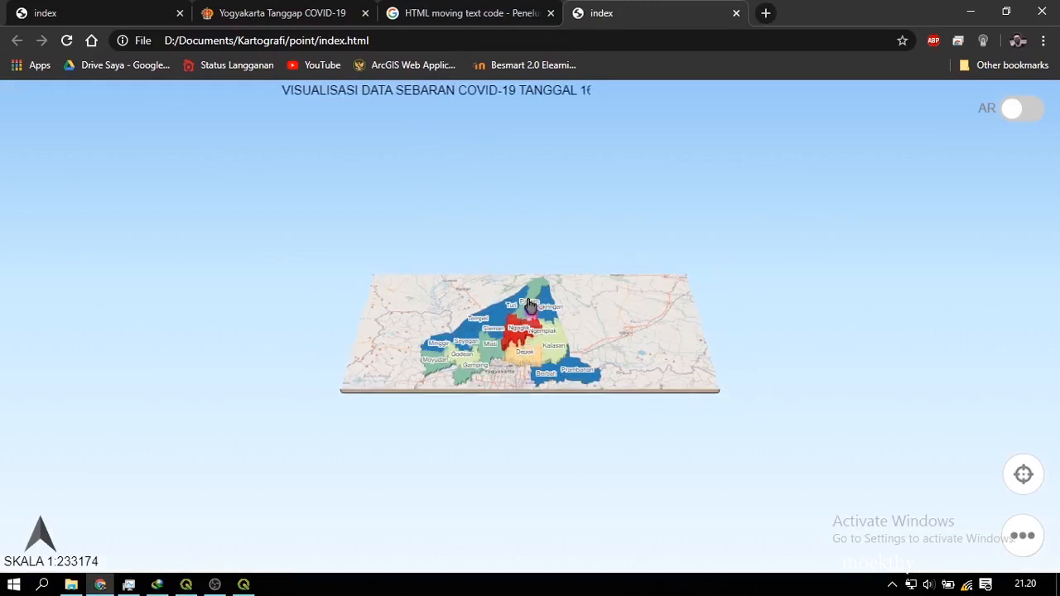
left_click_drag(567, 323, 593, 338)
scroll(544, 315, "up", 4)
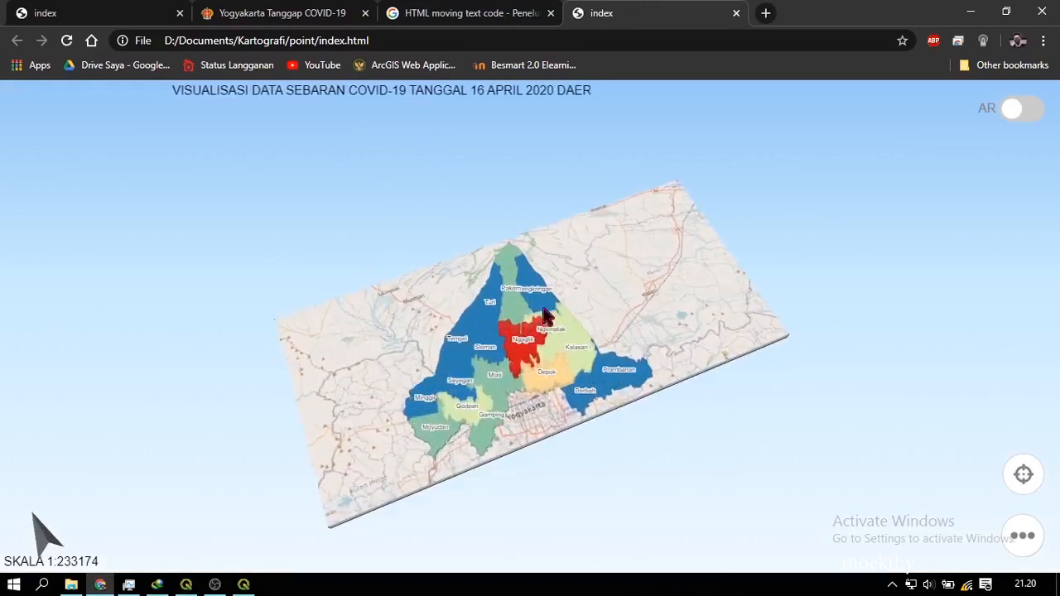
scroll(543, 315, "up", 6)
left_click(508, 335)
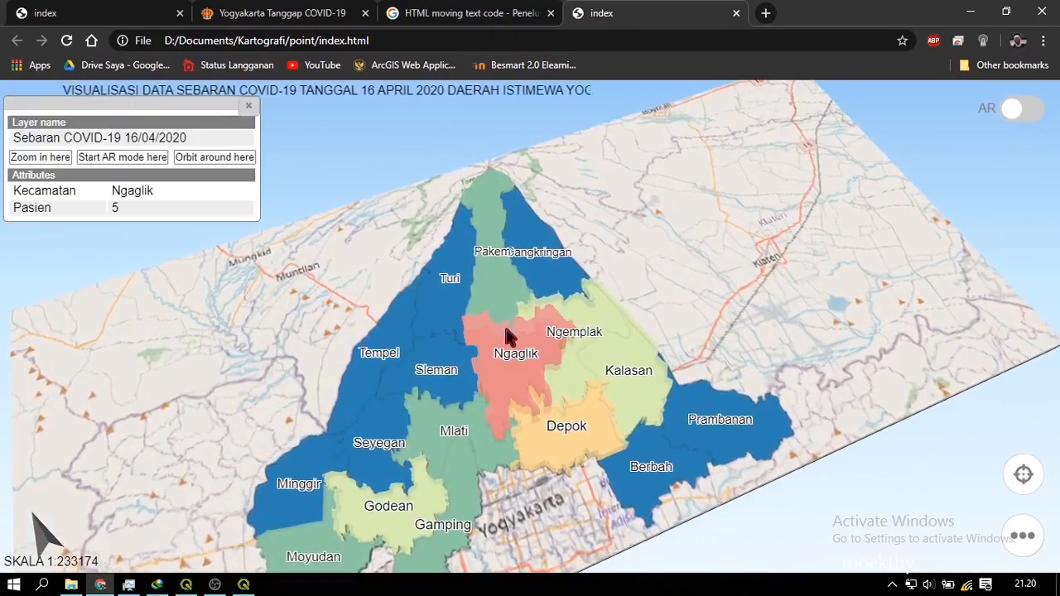
left_click(498, 290)
left_click(448, 293)
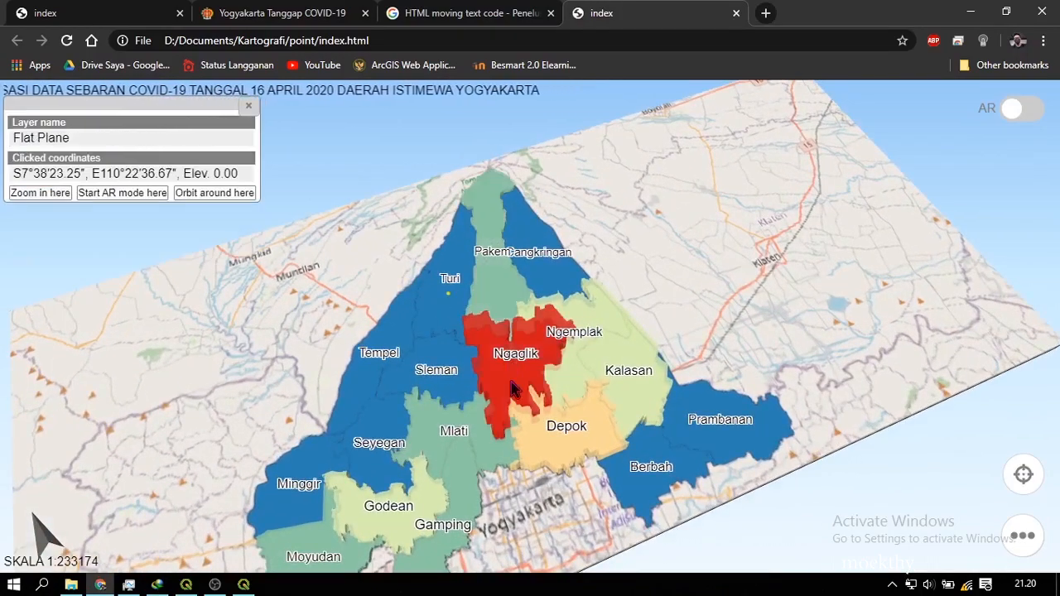
- Orbit the exported map around Ngaglik and tilt it to view the extruded polygons from a low angle
left_click(513, 389)
left_click(224, 197)
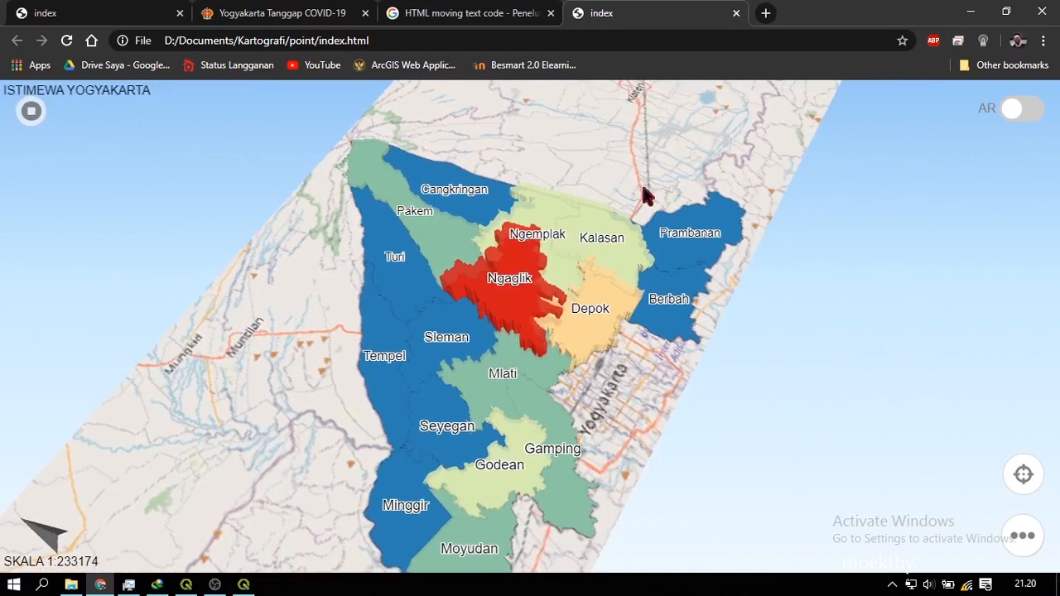
left_click_drag(643, 195, 550, 318)
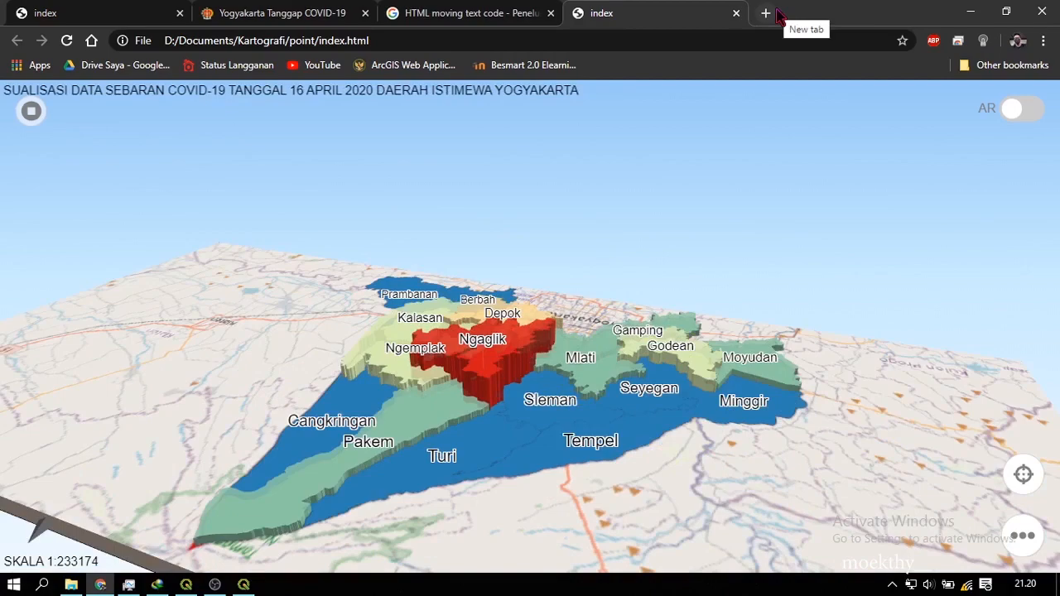
- Open the published online map at moekthy.epizy.com/Positif in a new browser tab
left_click(777, 13)
type("moekthy")
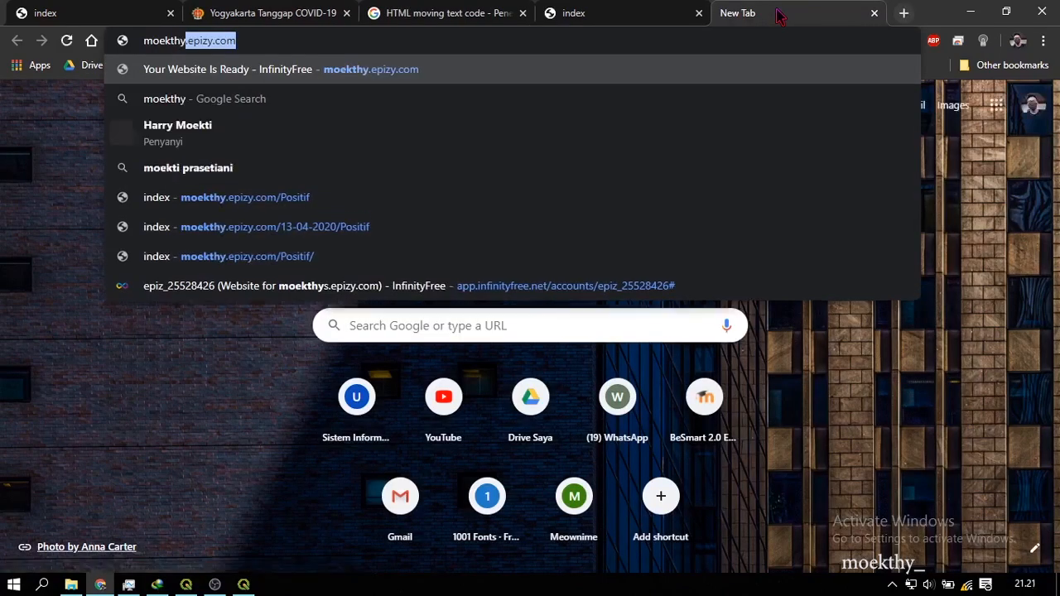
key("Down")
key("Down")
key("Down")
key("Down")
key("Return")
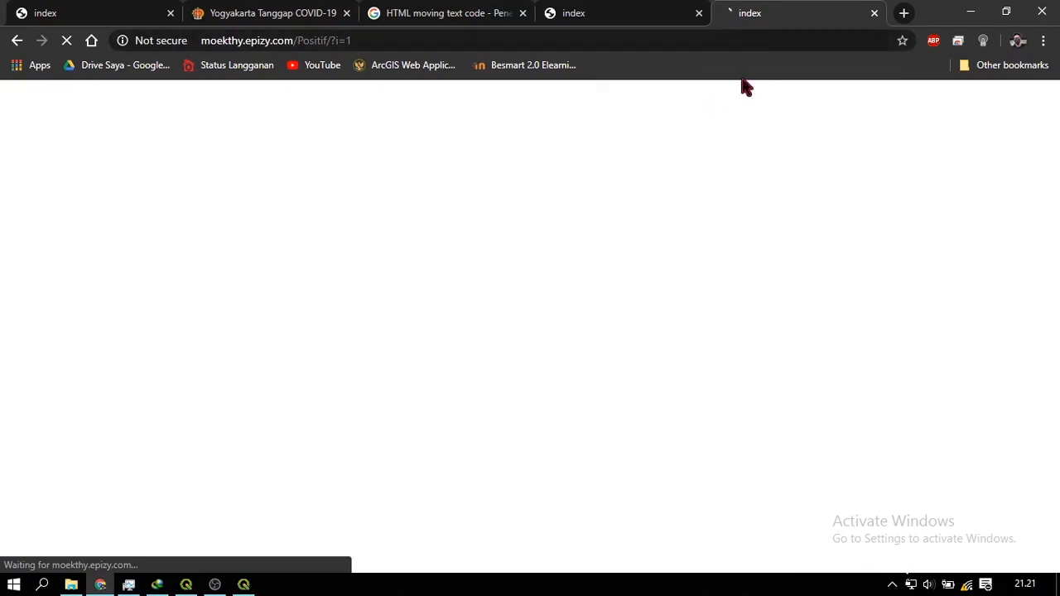
- Review the local exported map and the PDP and positive status per kecamatan on the Yogyakarta Tanggap COVID-19 site
left_click(654, 12)
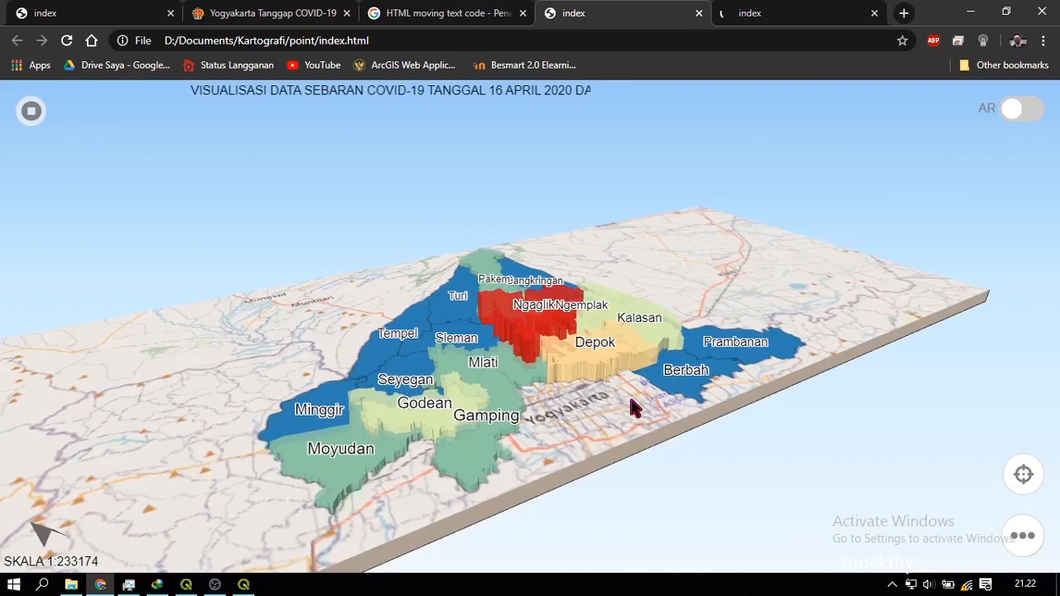
left_click(261, 13)
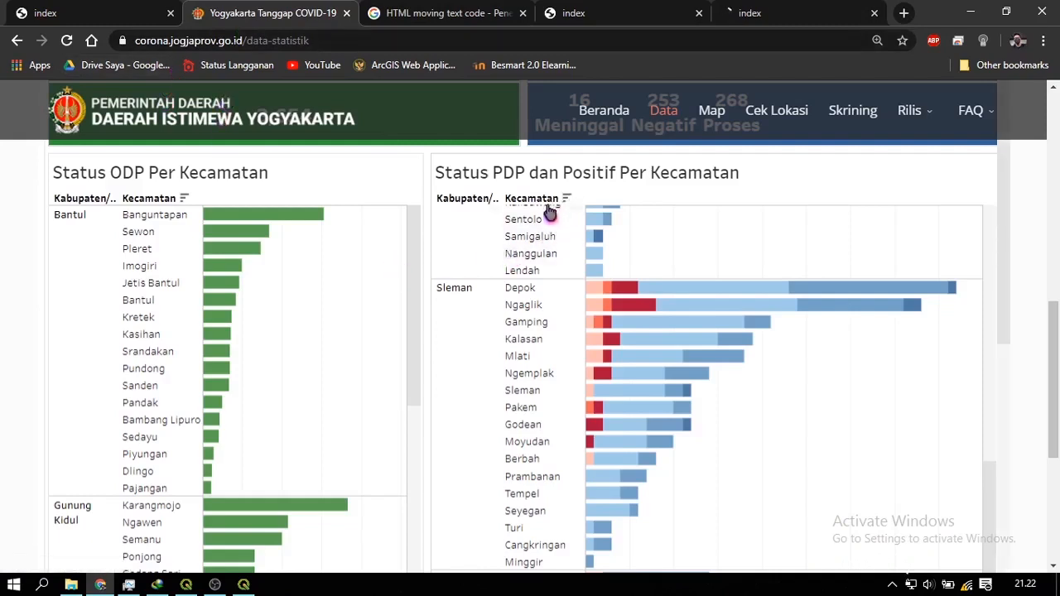
key("ctrl+Tab")
key("ctrl+Tab")
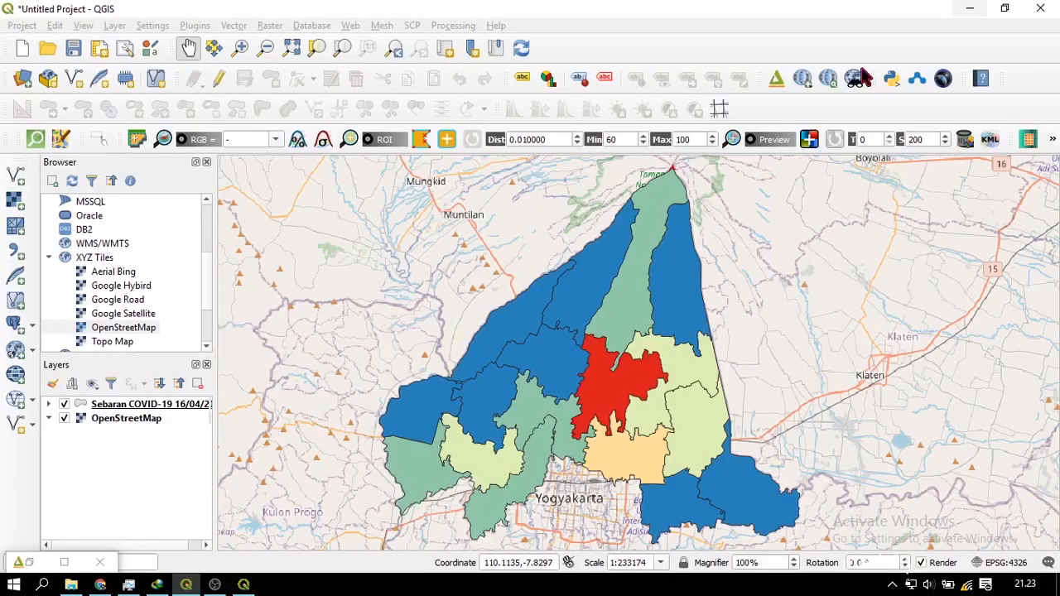
- Switch to QGIS and open the plugin manager for managing and installing plugins
left_click(195, 25)
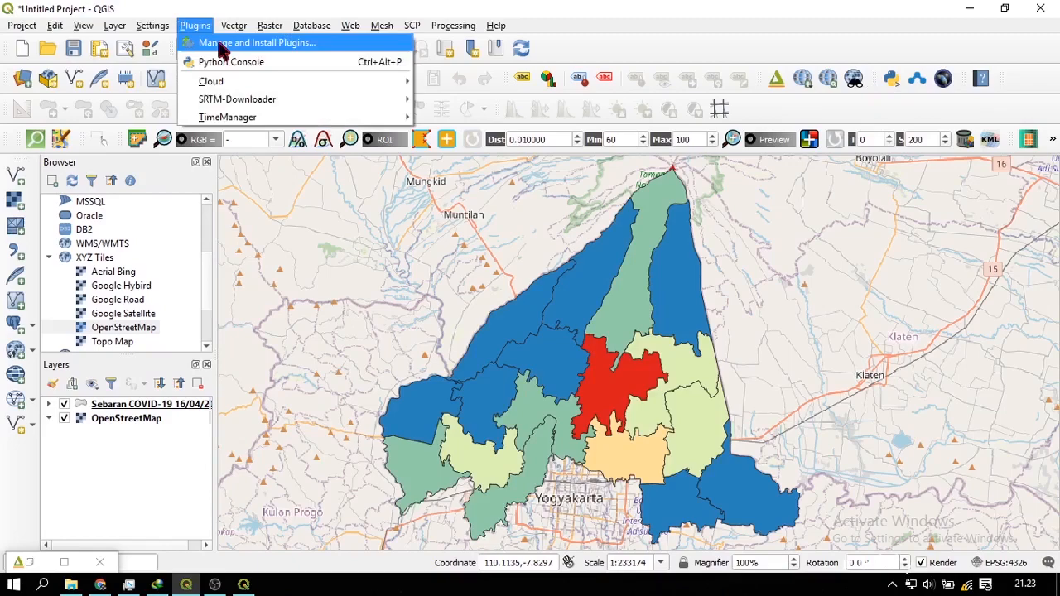
left_click(222, 45)
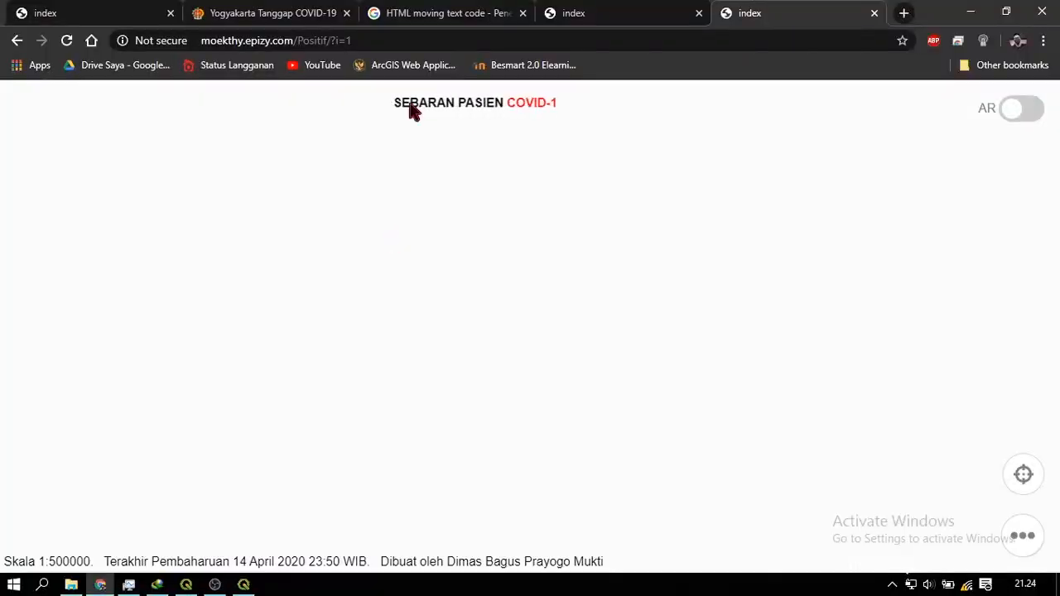
- Compare the published page's scrolling header and footer with the local exported map, and orbit the local map to examine it from another side
left_click_drag(411, 106, 484, 101)
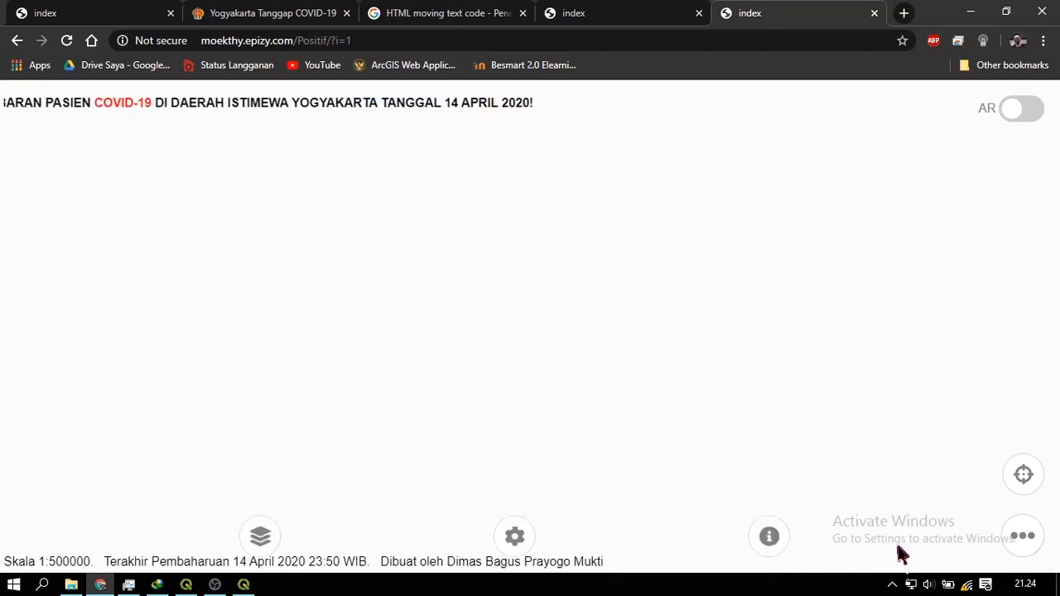
left_click(611, 8)
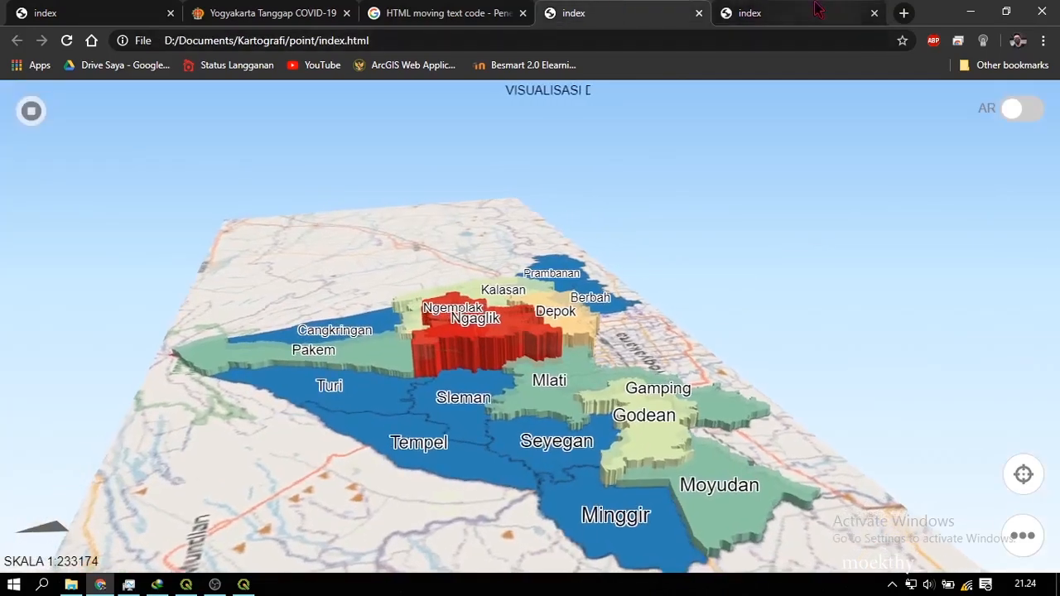
left_click(798, 9)
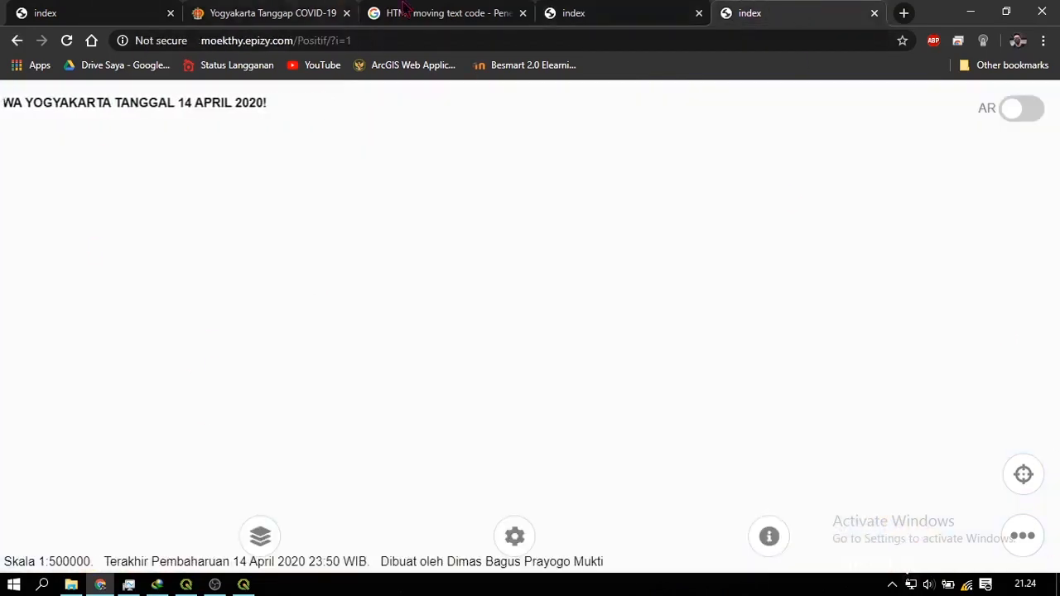
left_click(634, 10)
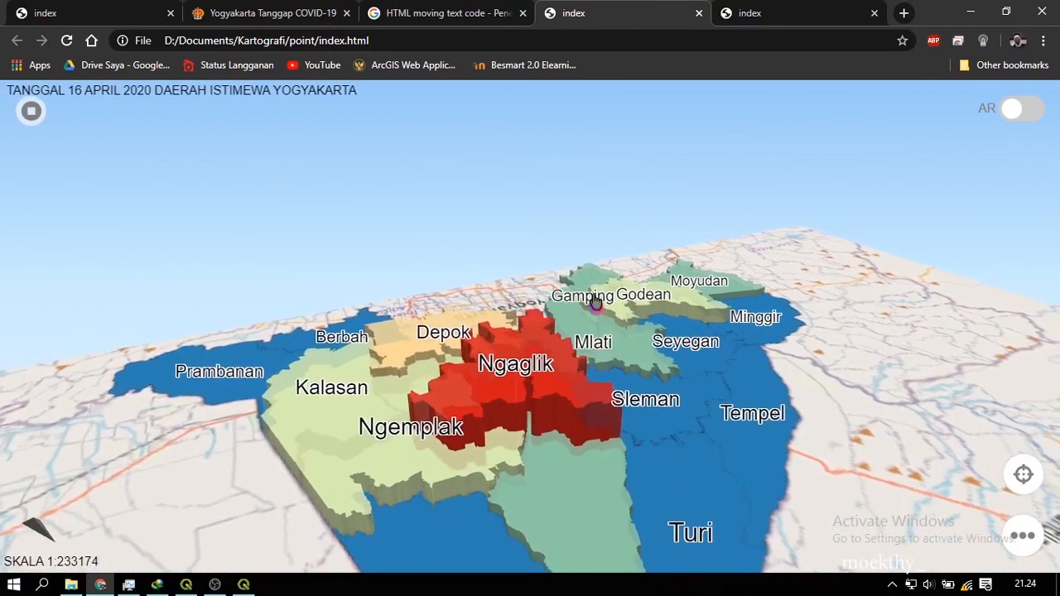
left_click_drag(594, 302, 541, 216)
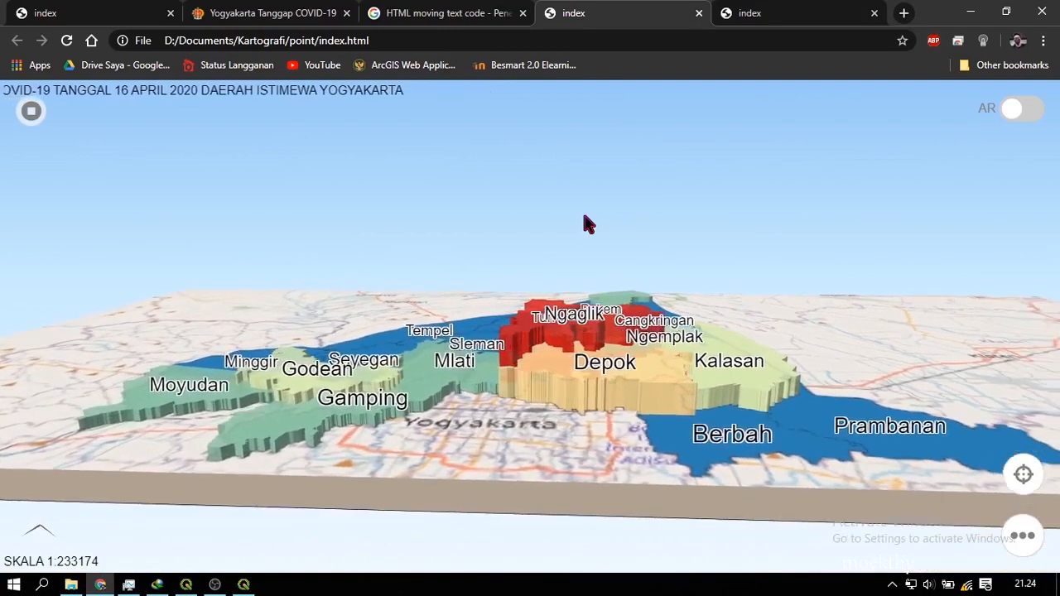
left_click(214, 585)
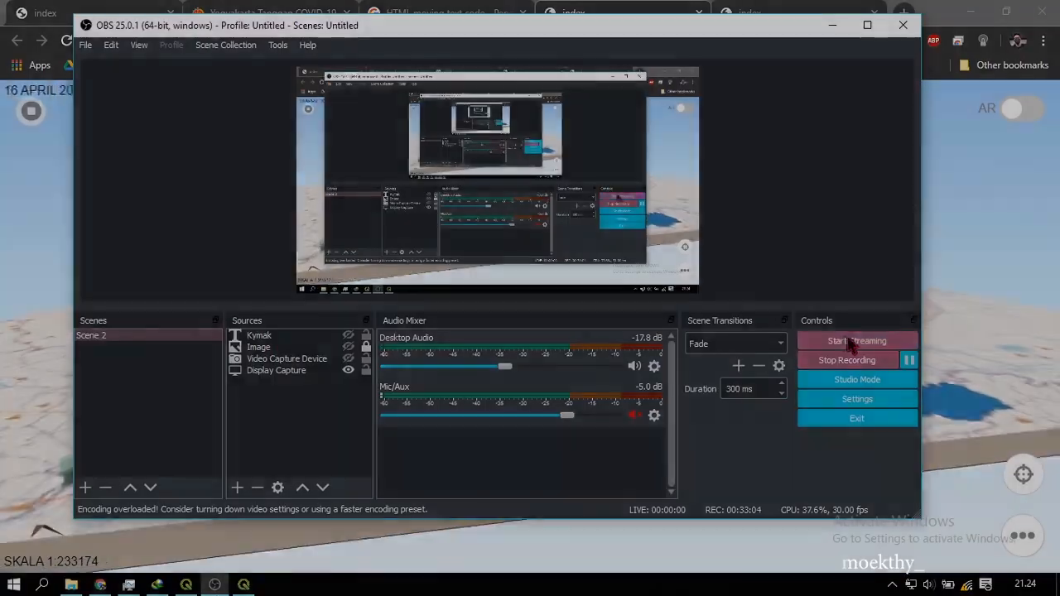
left_click(849, 359)
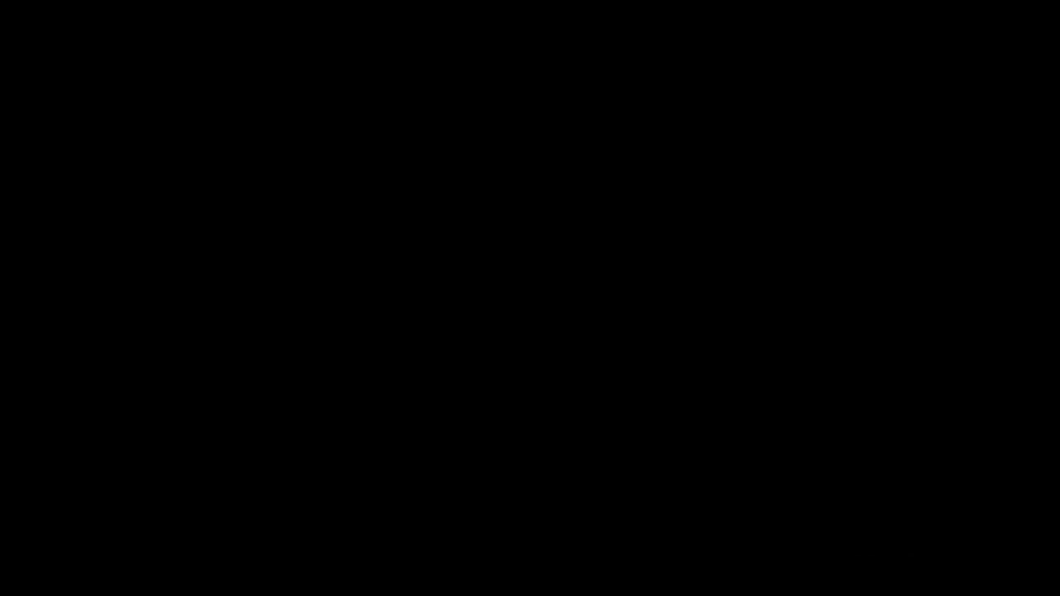